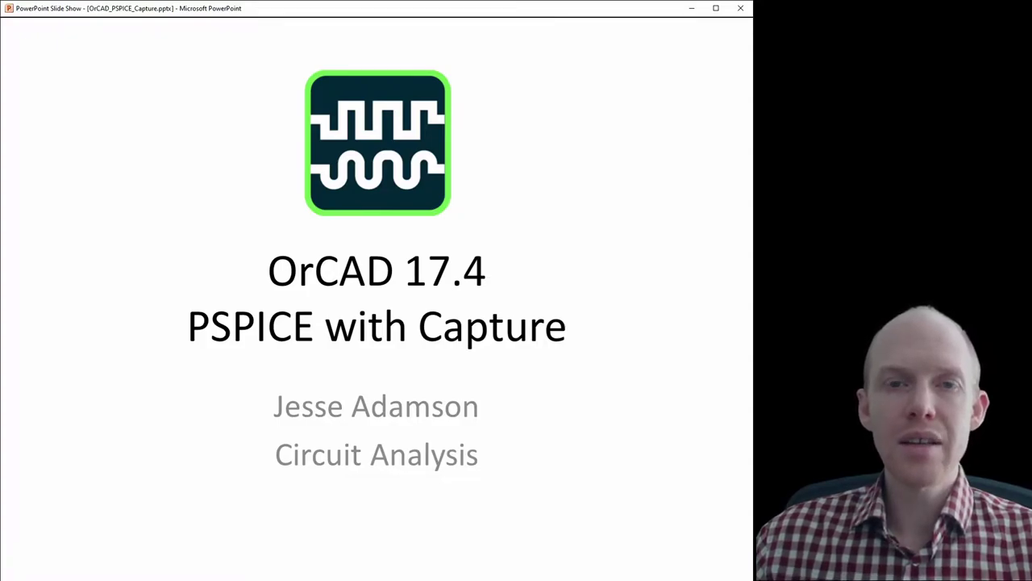
key(Right)
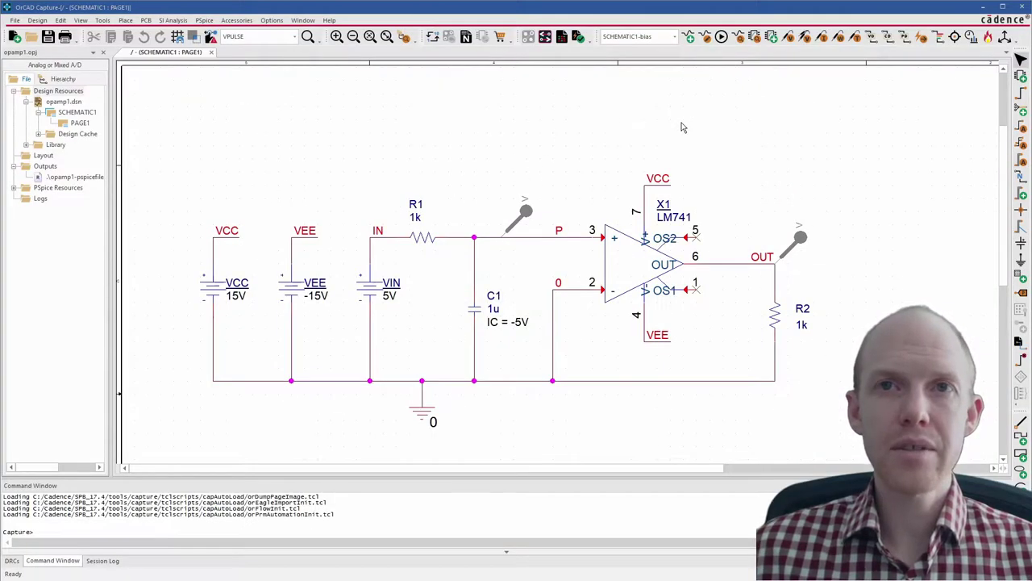
- Open part placement, list the parts of the ANALOG library, and start adding another library
click(681, 127)
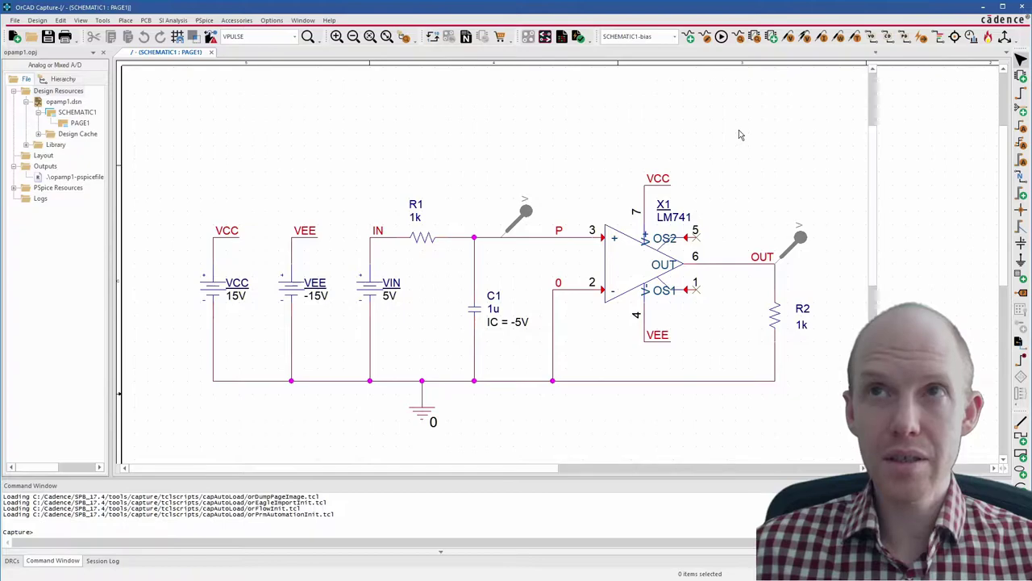
key(p)
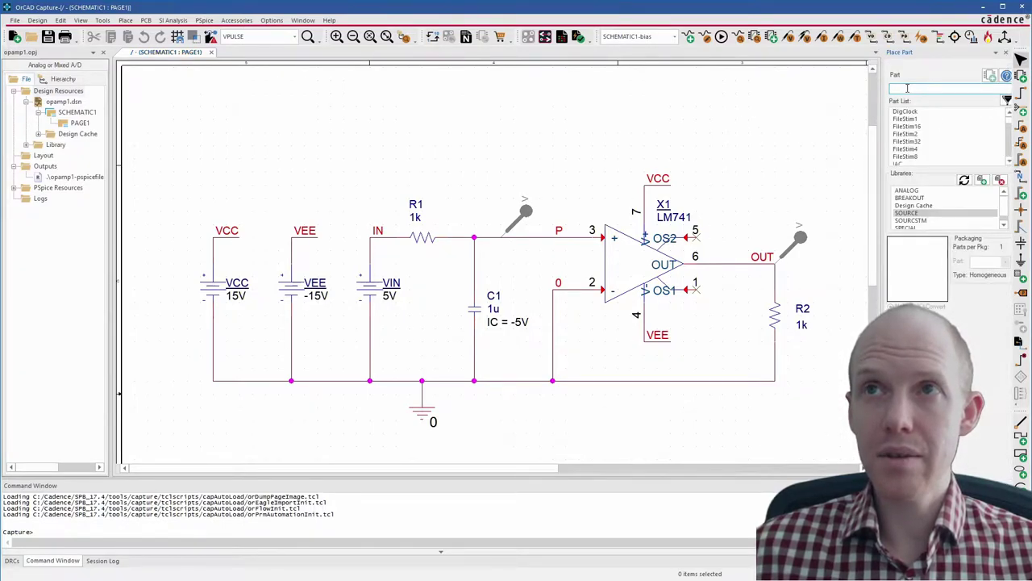
click(906, 190)
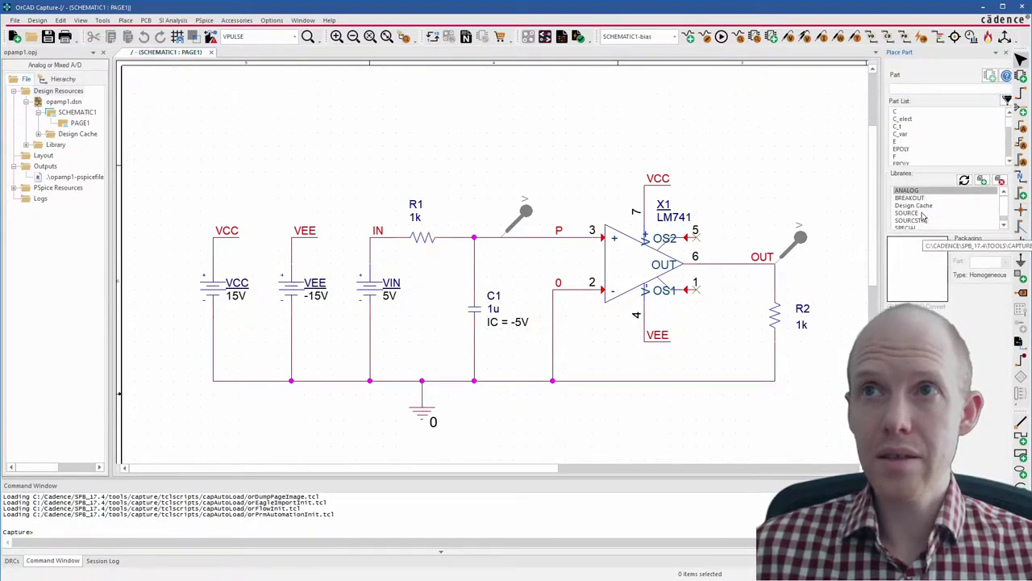
click(983, 184)
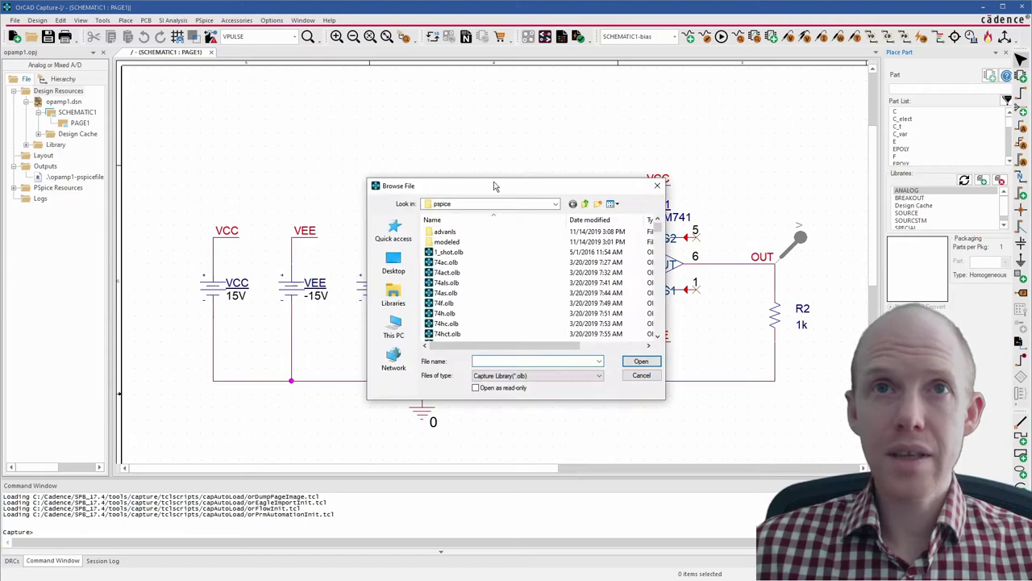
- Look through the parent library folder and return to its pspice subfolder
click(584, 205)
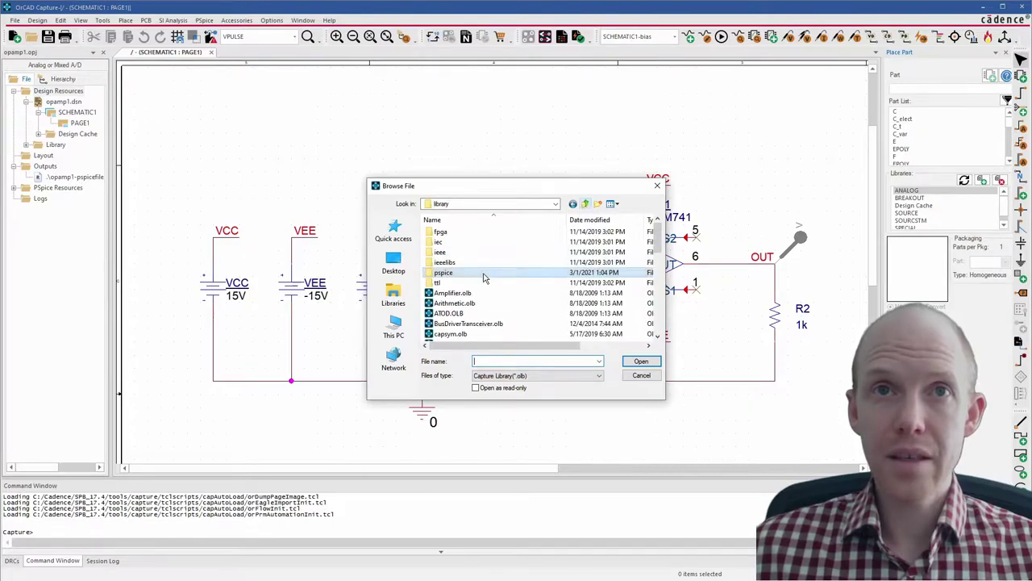
scroll(436, 279, down, 2)
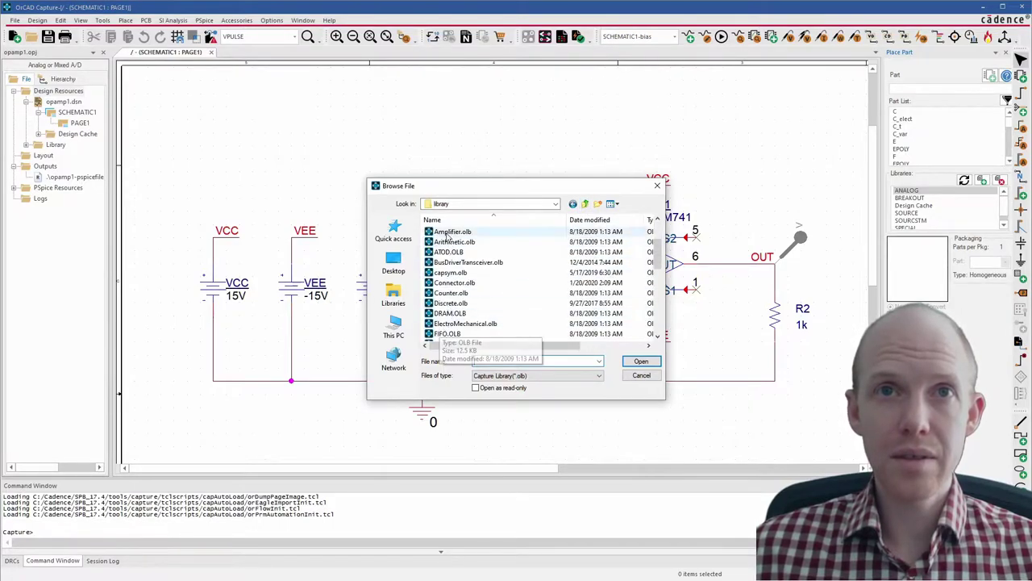
scroll(459, 266, up, 2)
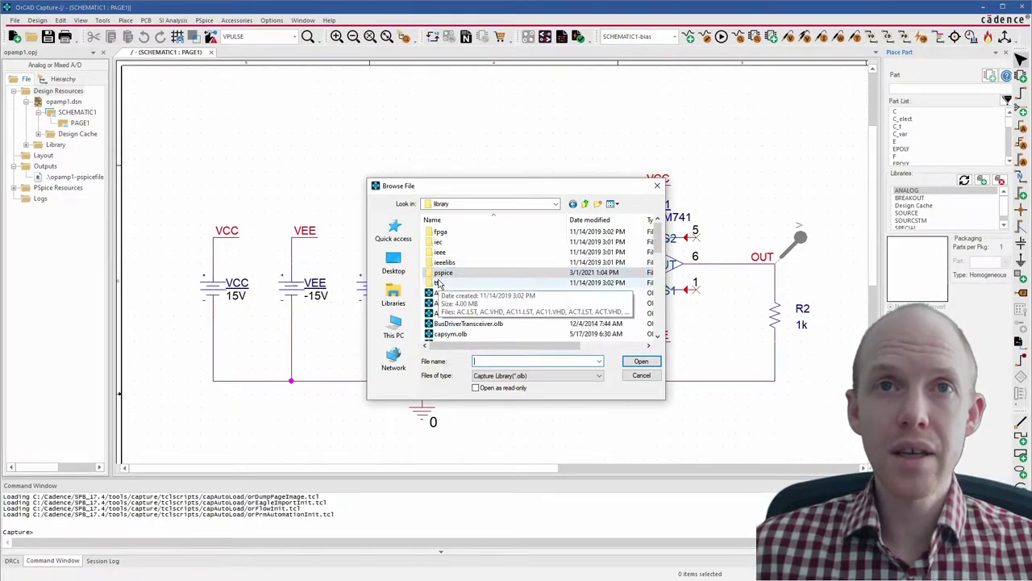
double_click(442, 273)
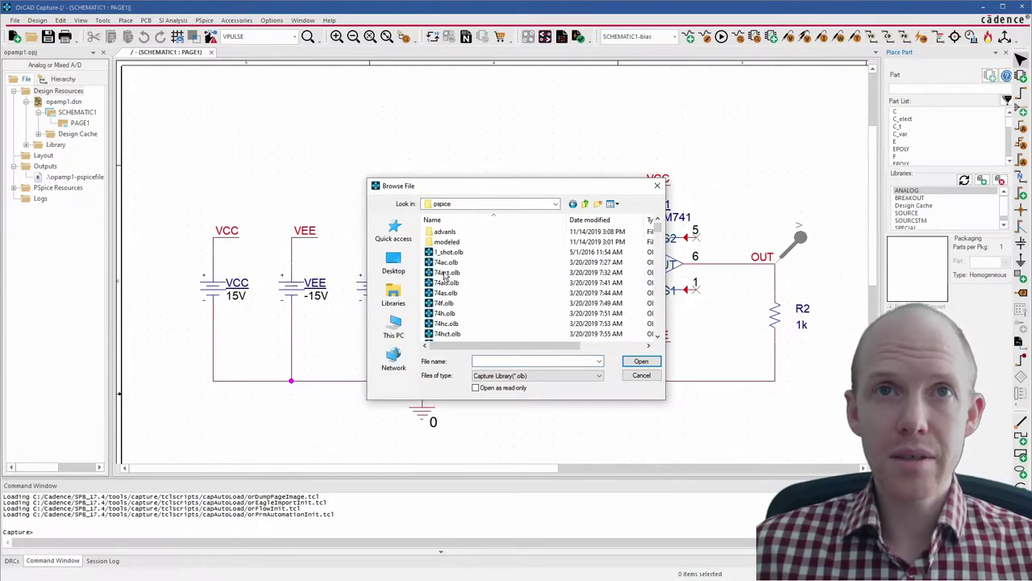
- Examine the capture library files in the pspice folder, including abm.olb, analog.olb, breakout.olb, source.olb and special.olb
scroll(459, 297, down, 3)
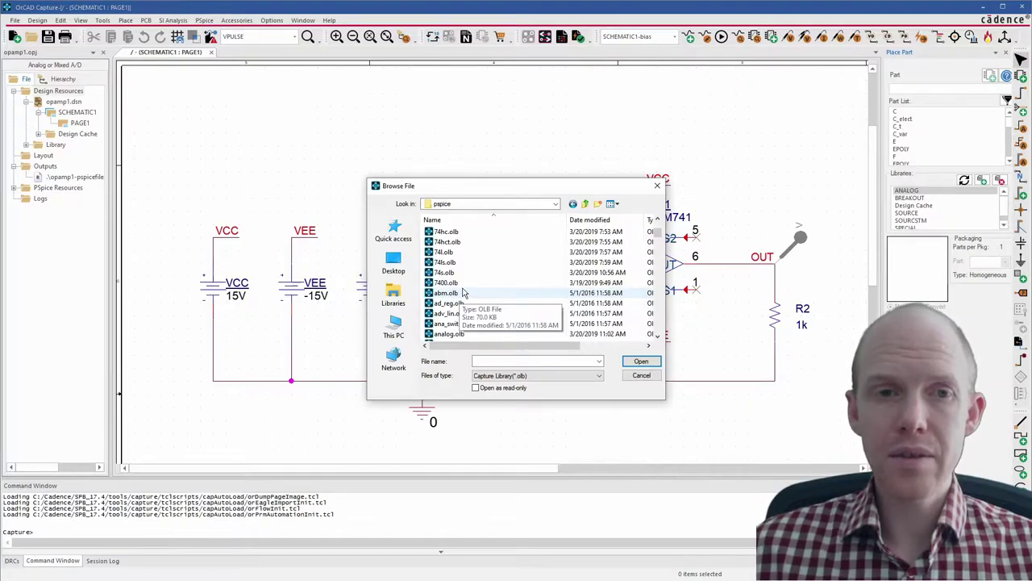
click(460, 253)
click(460, 293)
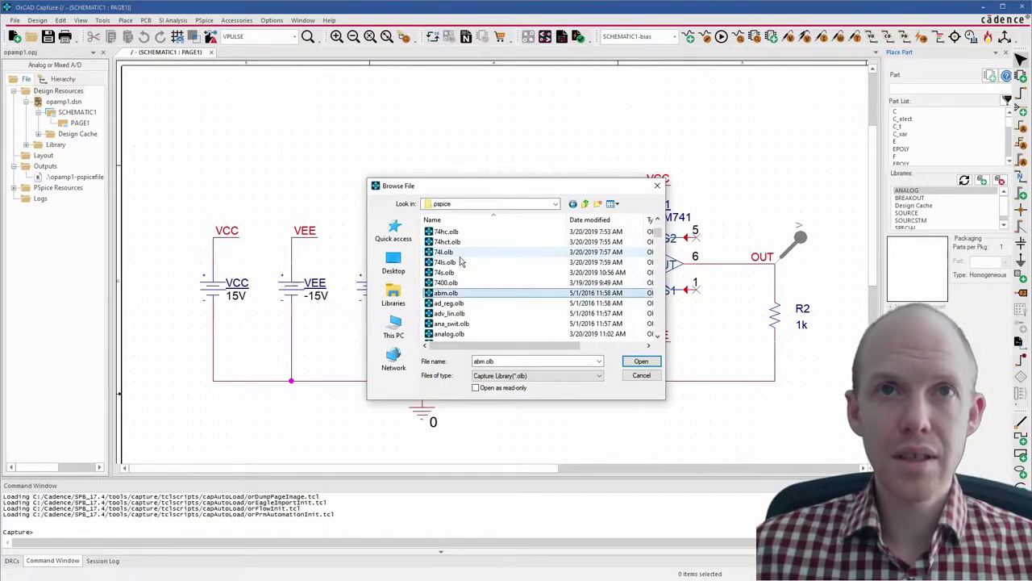
scroll(464, 294, down, 1)
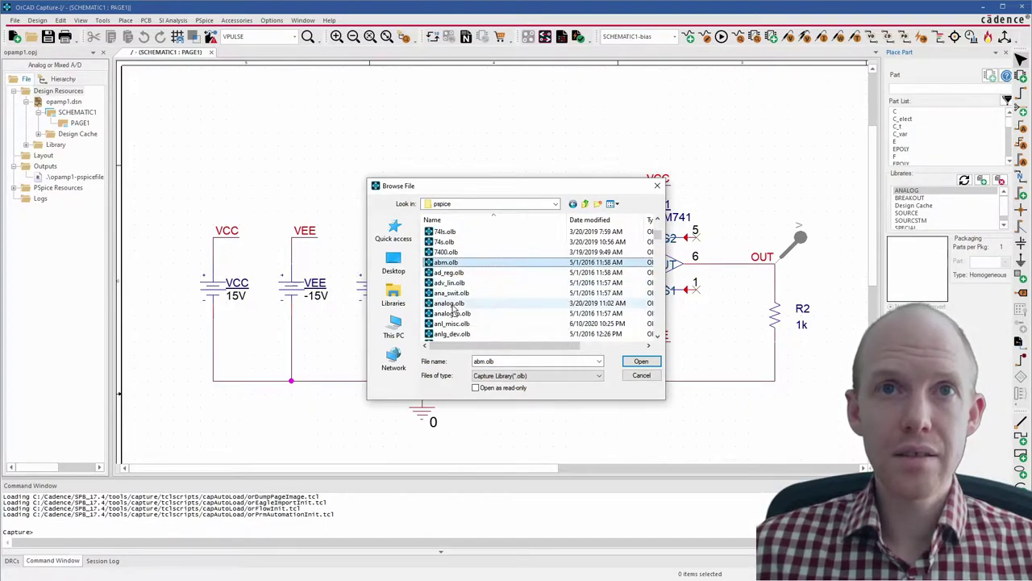
click(440, 304)
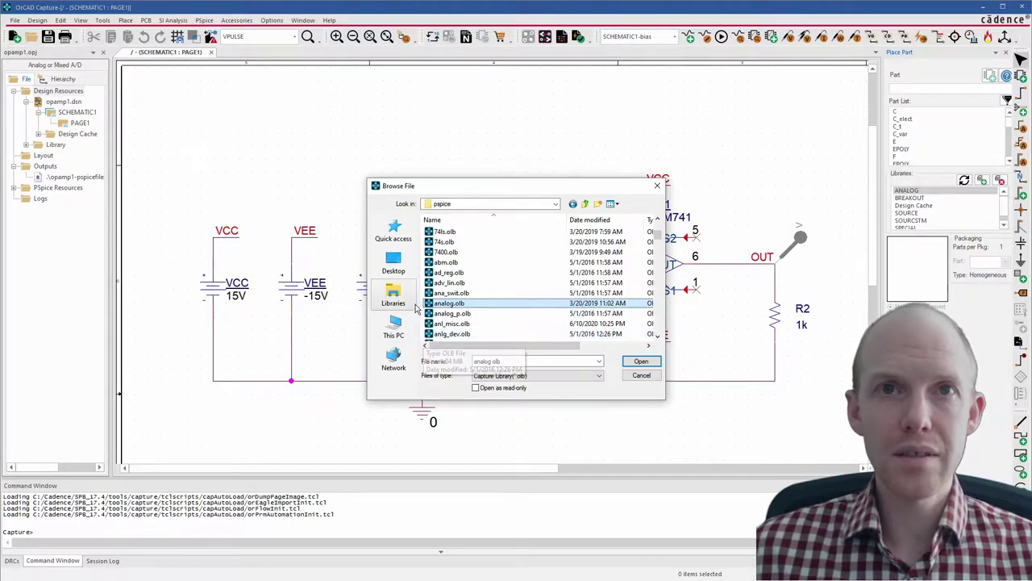
key(b)
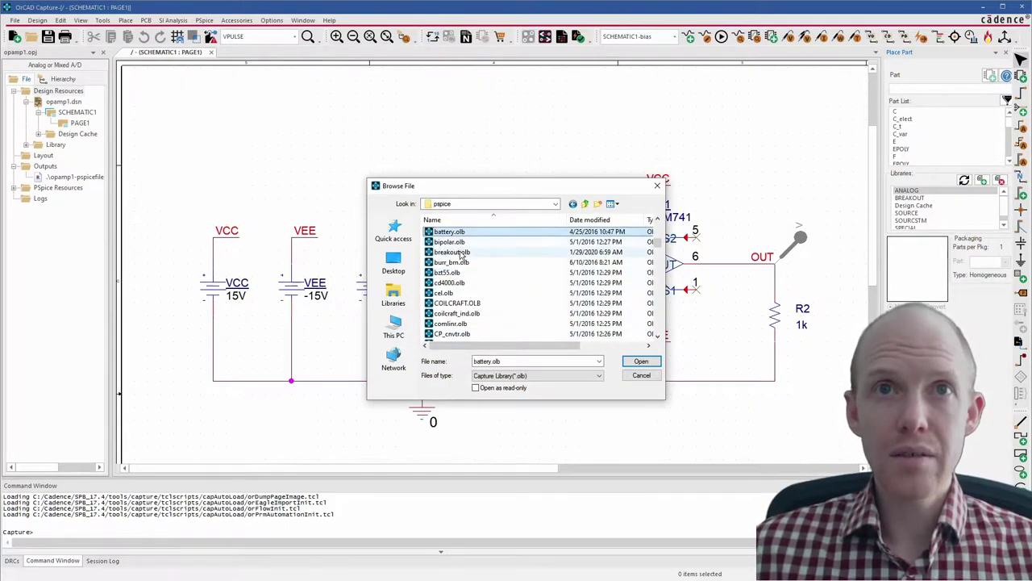
click(436, 253)
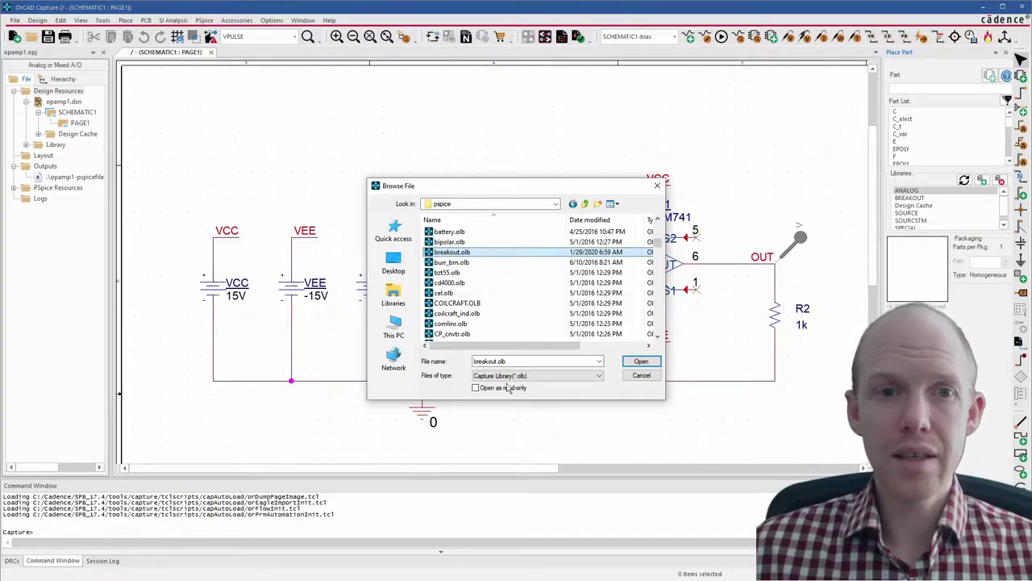
click(452, 242)
key(Home)
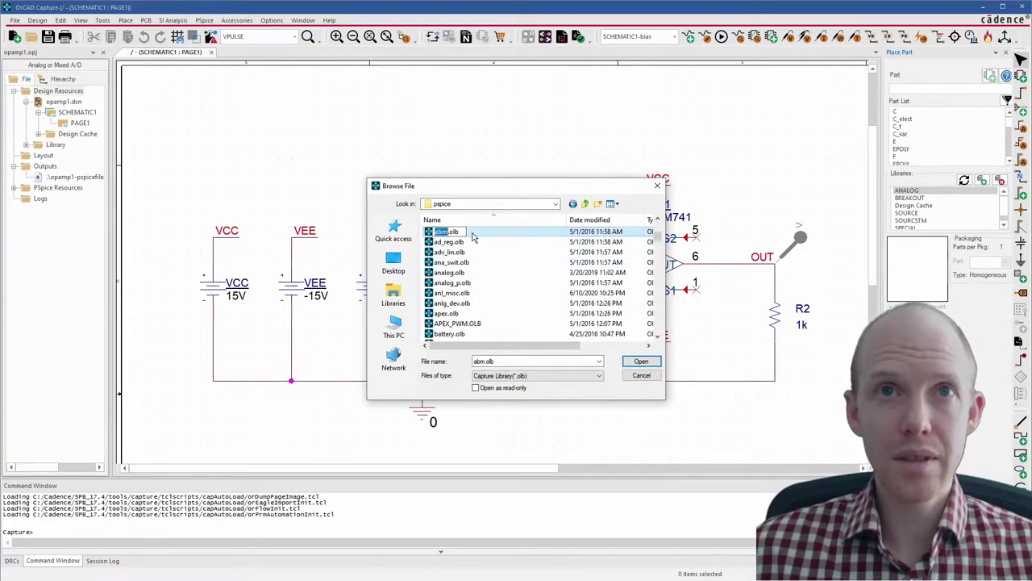
click(451, 244)
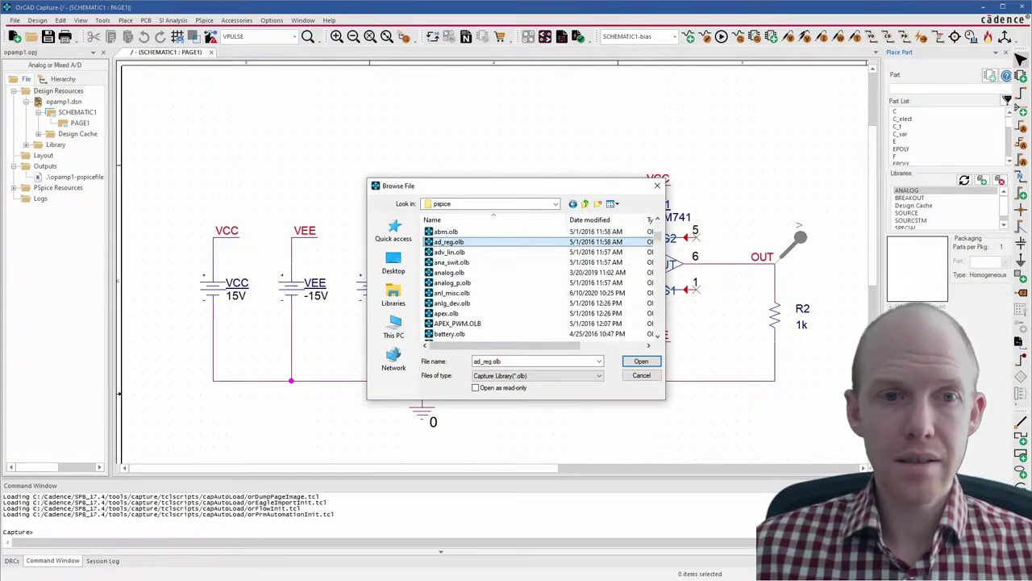
scroll(454, 288, down, 15)
click(448, 283)
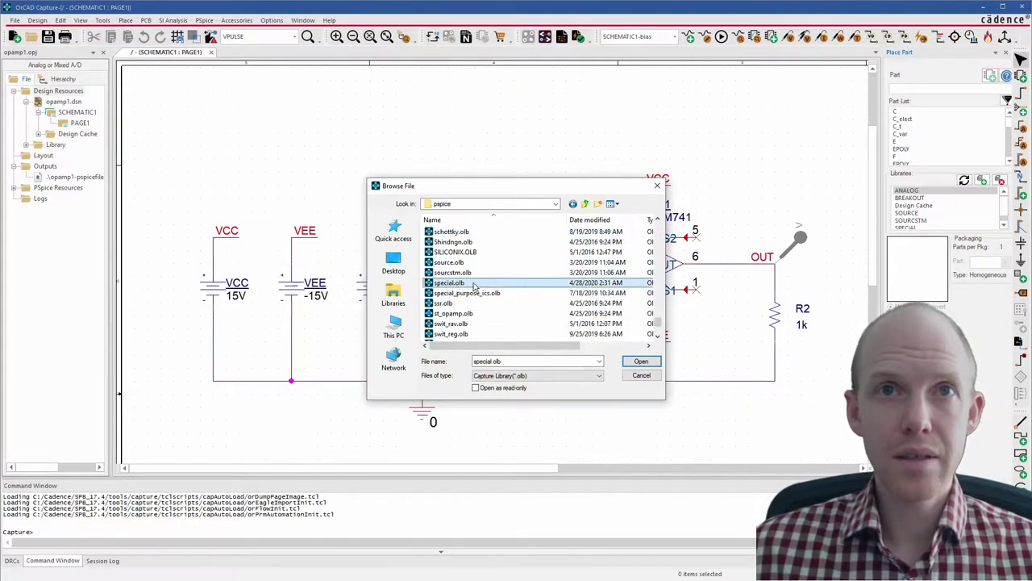
click(439, 263)
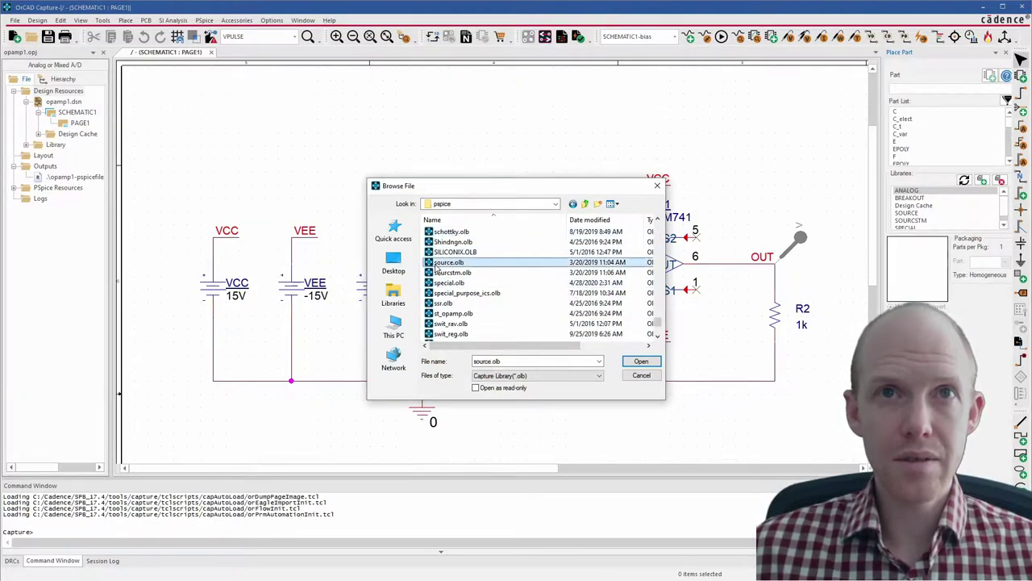
- Add the abm.olb library from the pspice folder to the part libraries
double_click(449, 263)
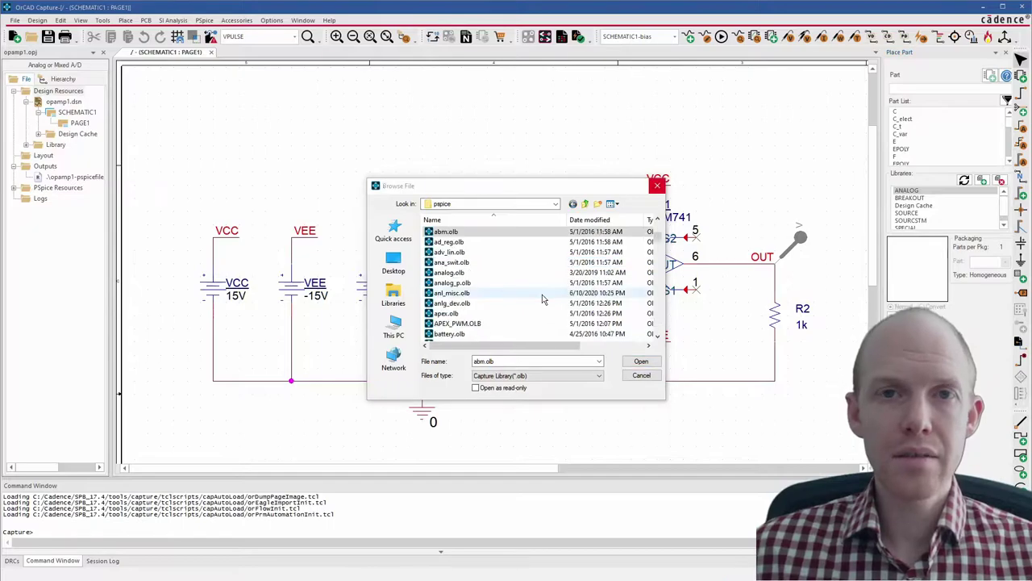
double_click(444, 232)
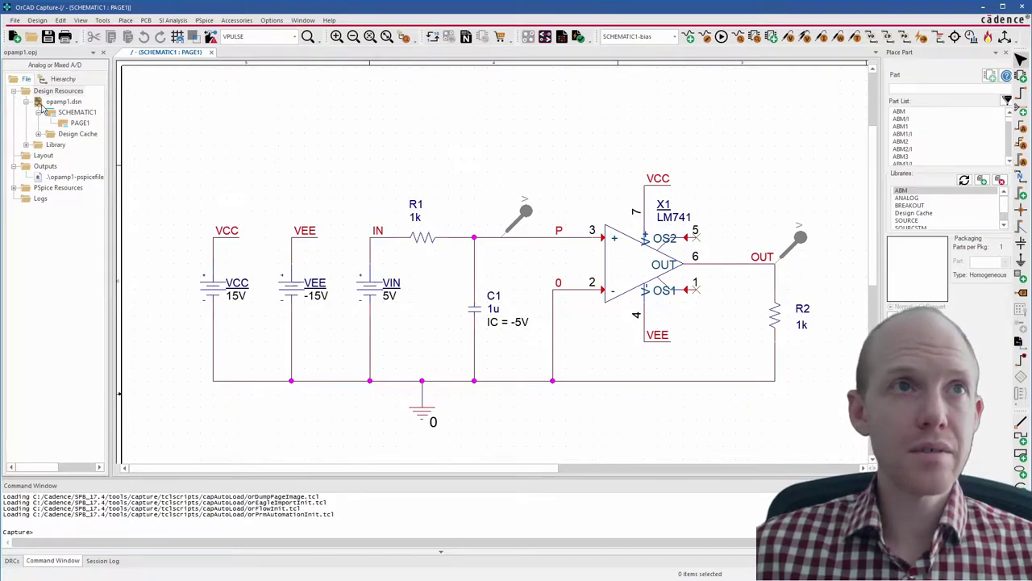
- Create a new schematic named PALETTE in the opamp1.dsn design
right_click(57, 105)
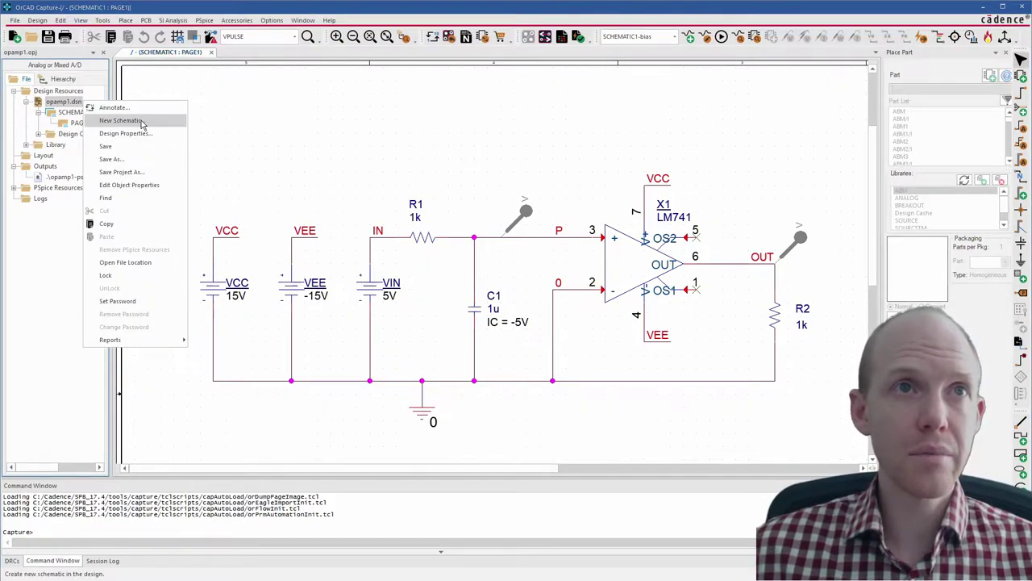
click(117, 120)
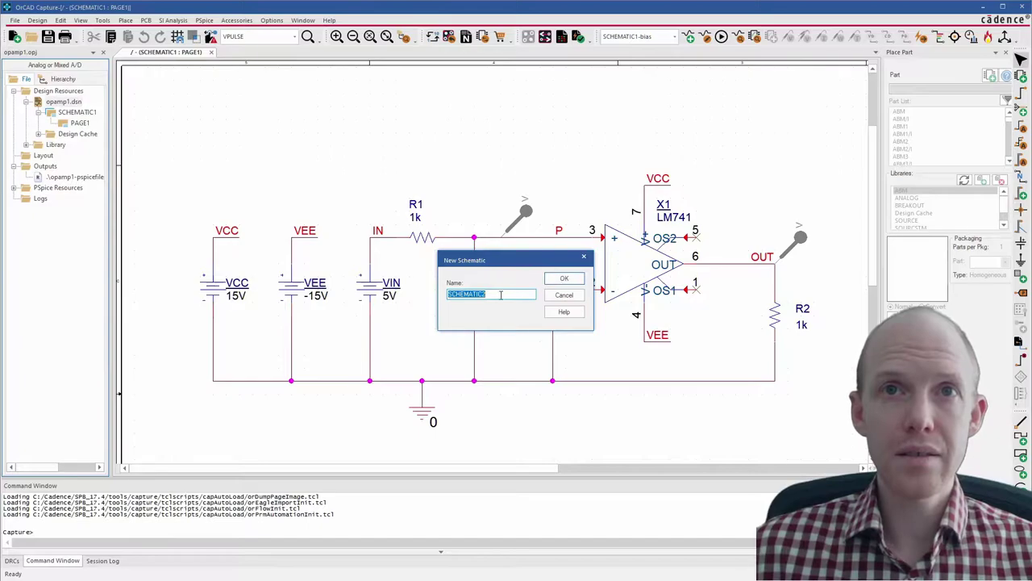
text(Pa)
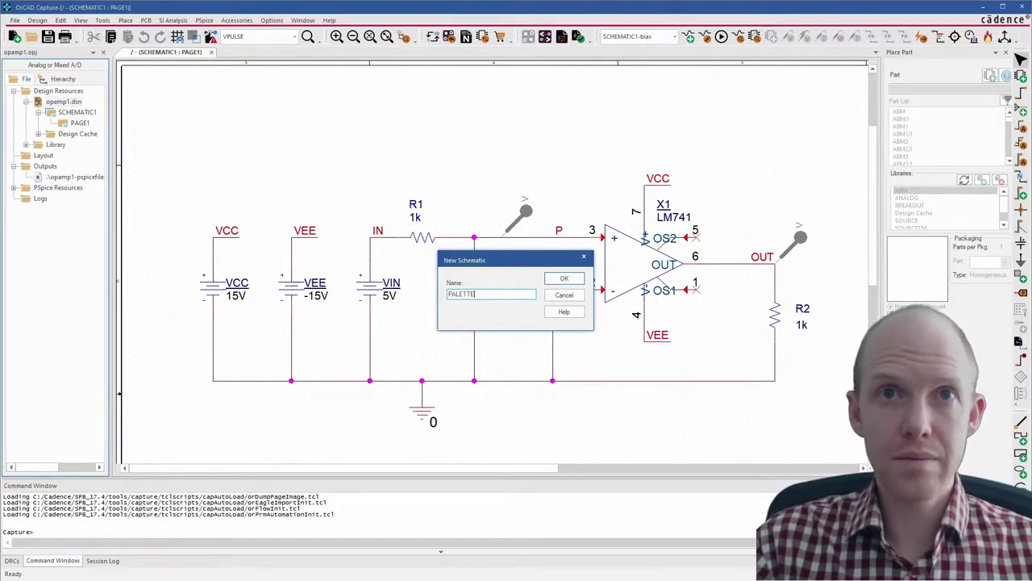
key(Return)
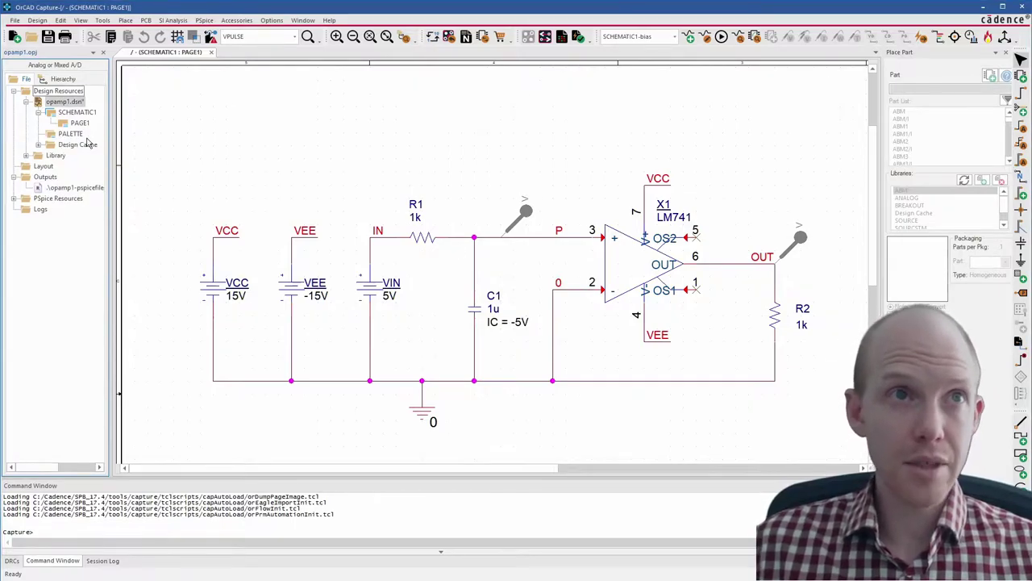
- Add a new page named PAGE1 to the PALETTE schematic
right_click(80, 134)
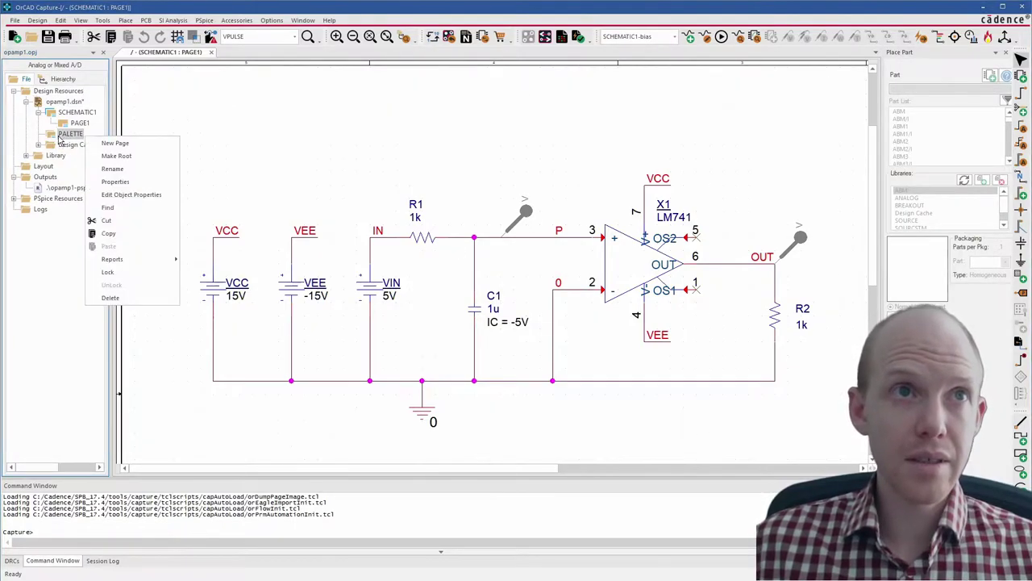
click(109, 142)
key(Return)
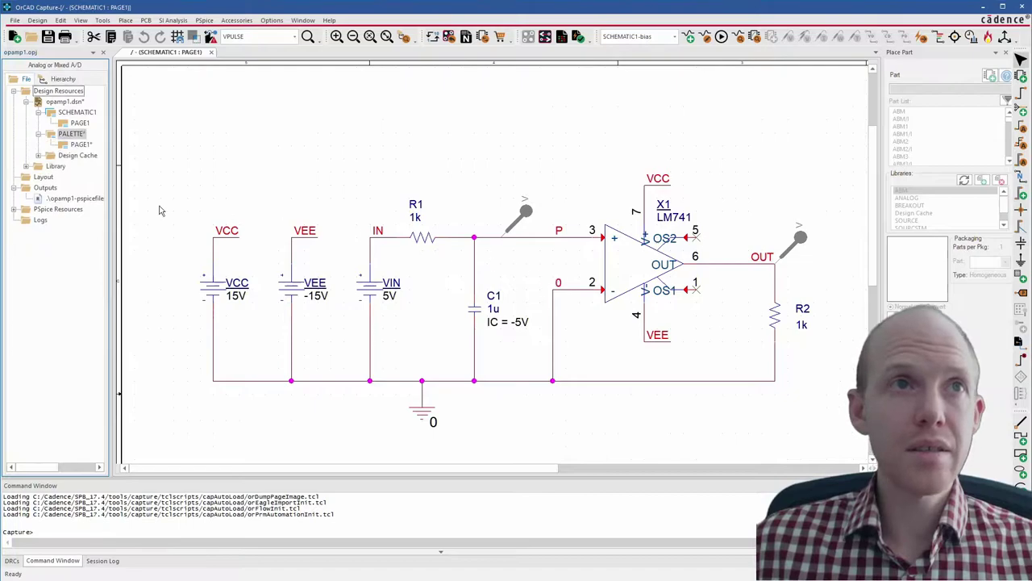
click(74, 144)
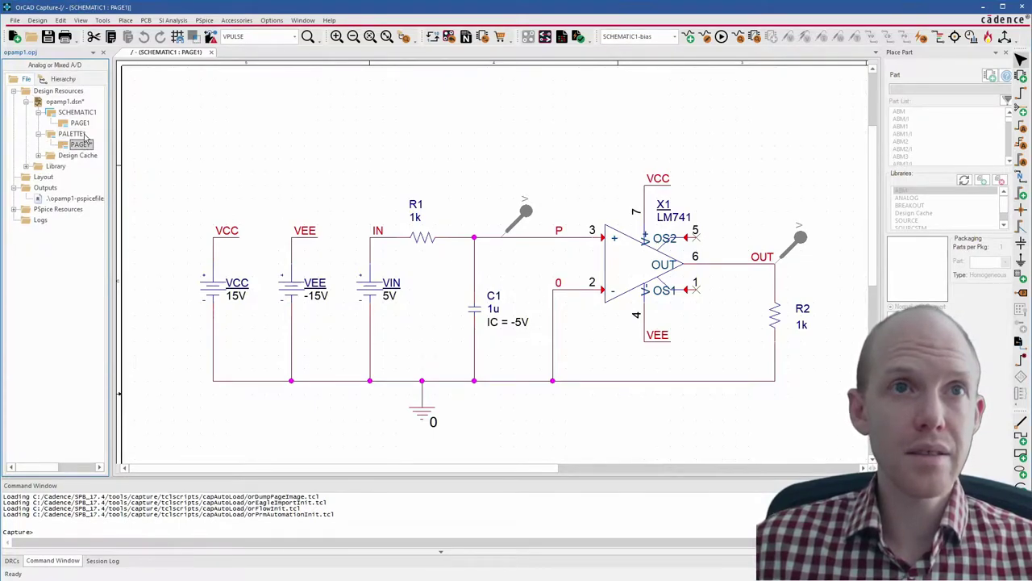
- Move the entire op-amp circuit from the SCHEMATIC1 page to PAGE1 of the PALETTE schematic
drag(161, 119, 831, 446)
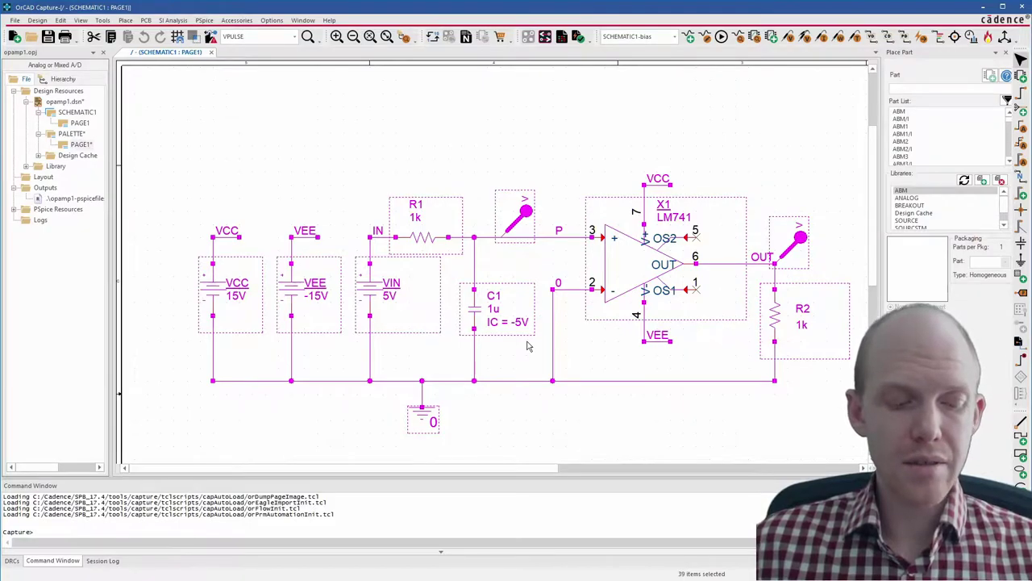
key(Delete)
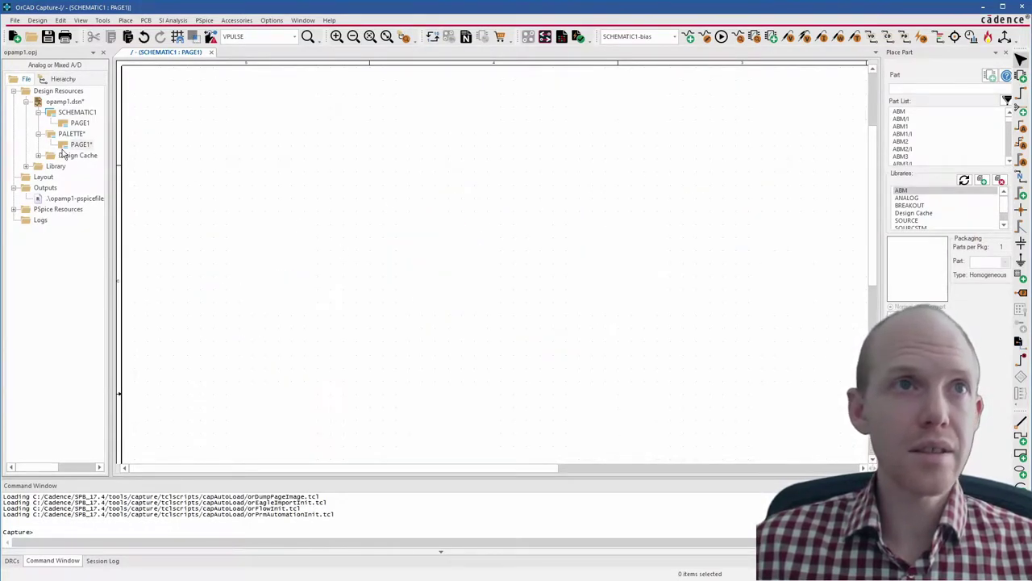
double_click(79, 145)
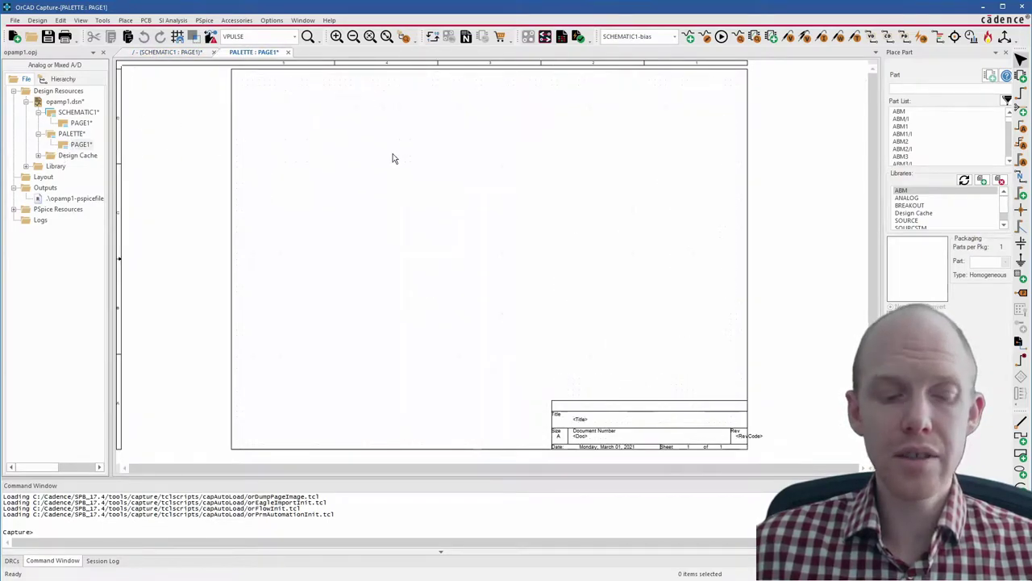
key(ctrl+v)
click(437, 129)
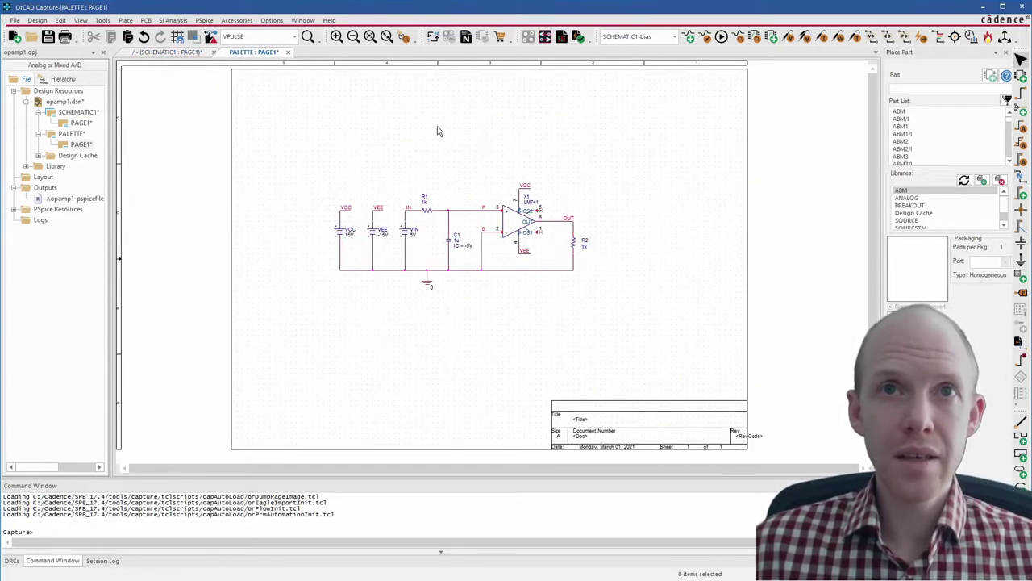
- Save the PALETTE page and the whole opamp1.dsn design
key(ctrl+s)
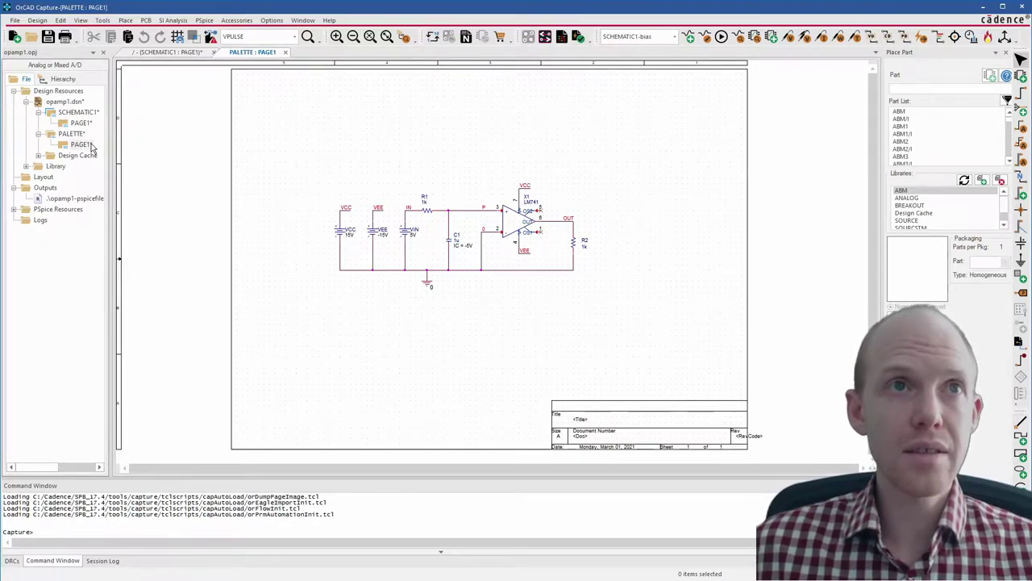
click(71, 103)
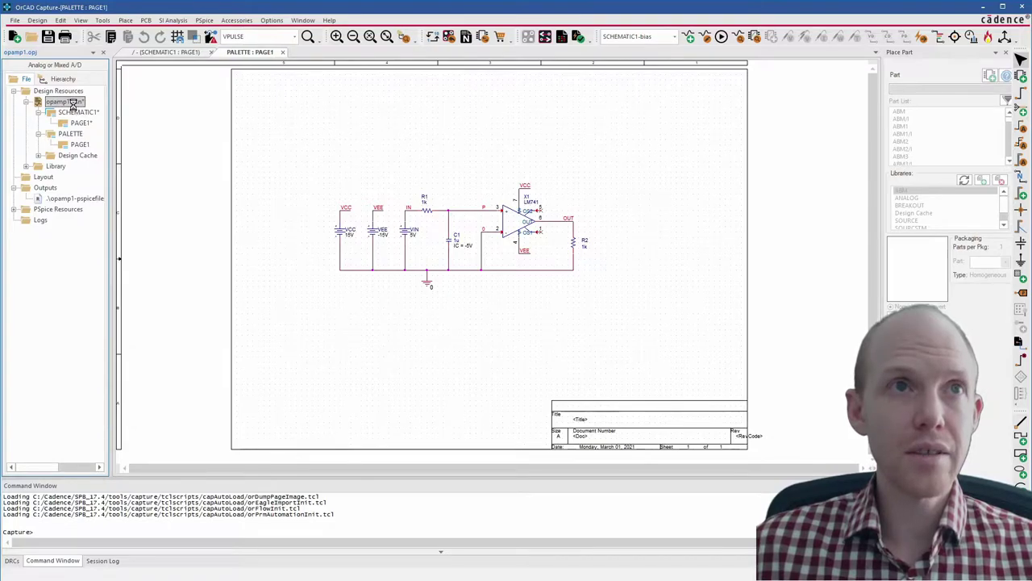
key(ctrl+s)
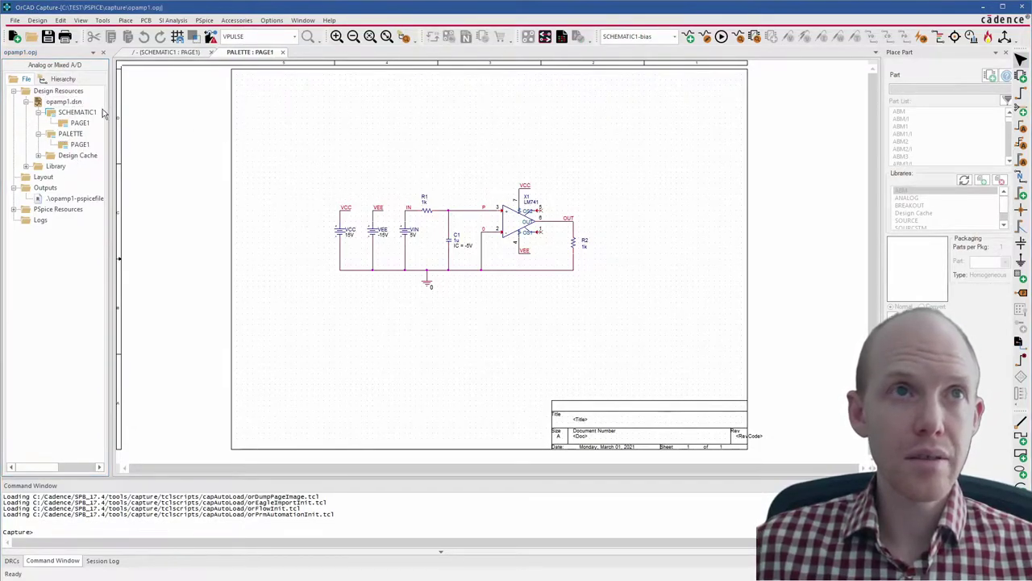
- Open PAGE1 of SCHEMATIC1 and review the Draw the Circuit and Hot Keys slides in PowerPoint
double_click(71, 120)
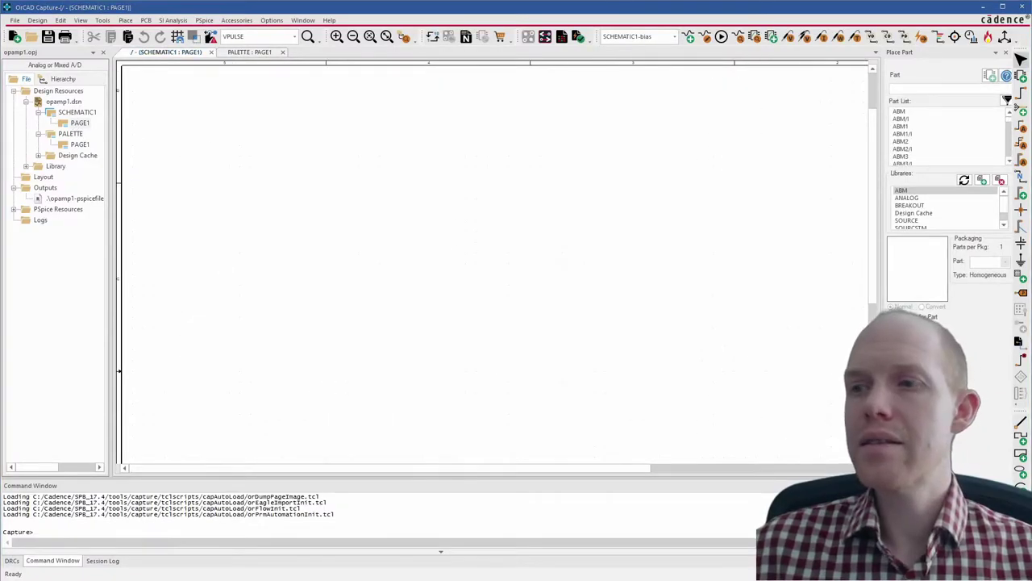
key(alt+Tab)
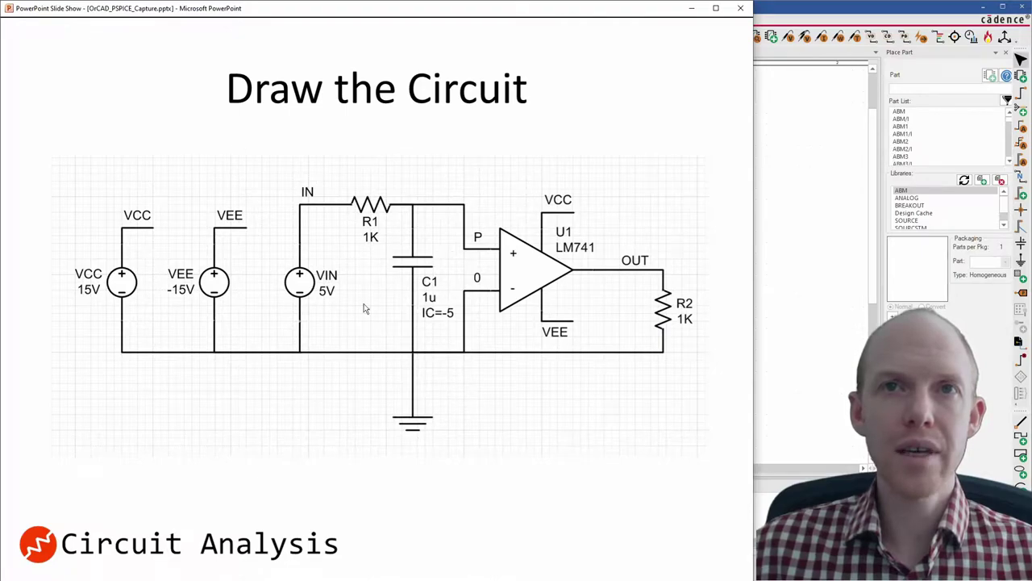
click(463, 230)
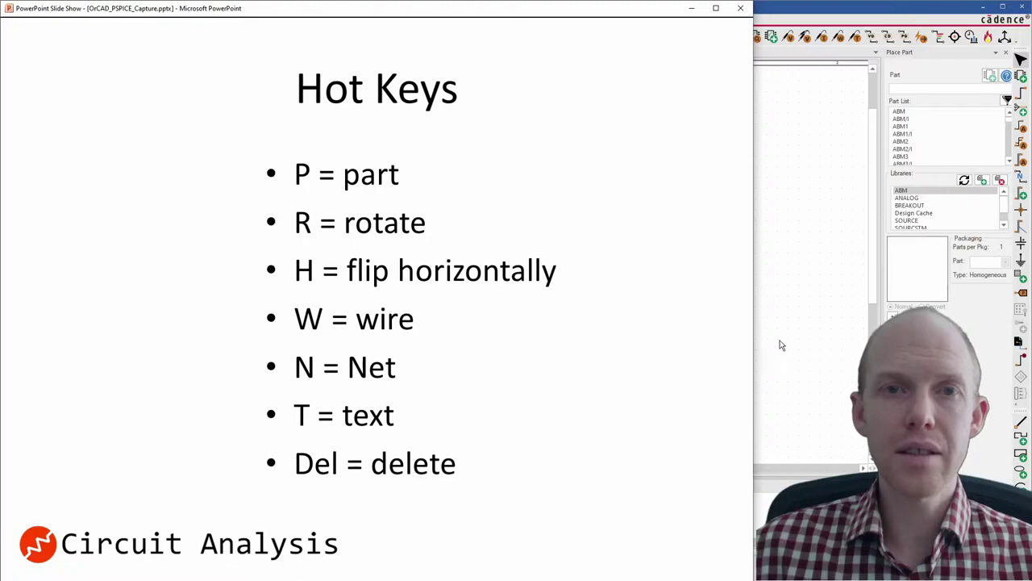
click(781, 156)
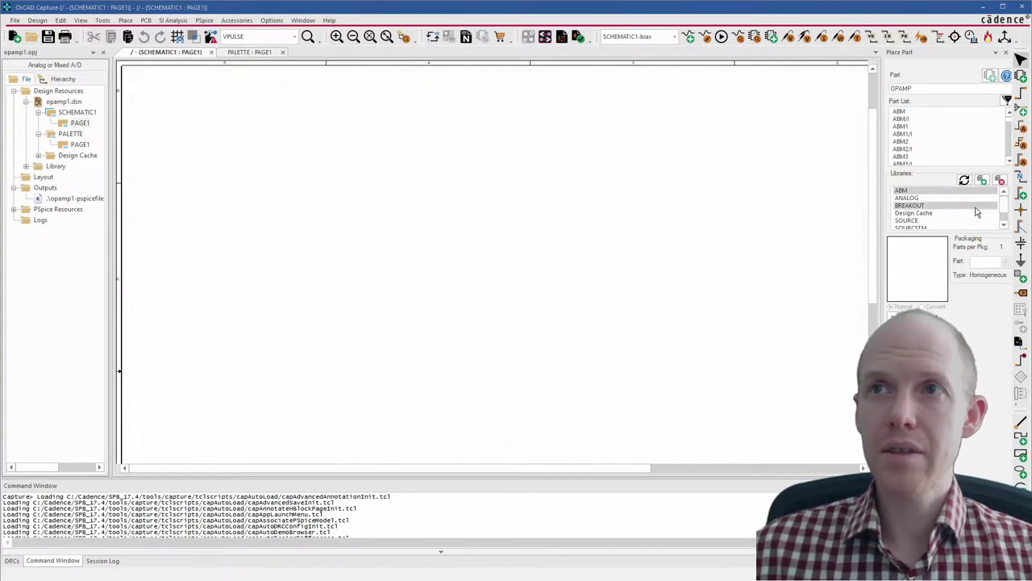
- Add the opamp.olb library from the pspice folder to the part libraries
click(983, 181)
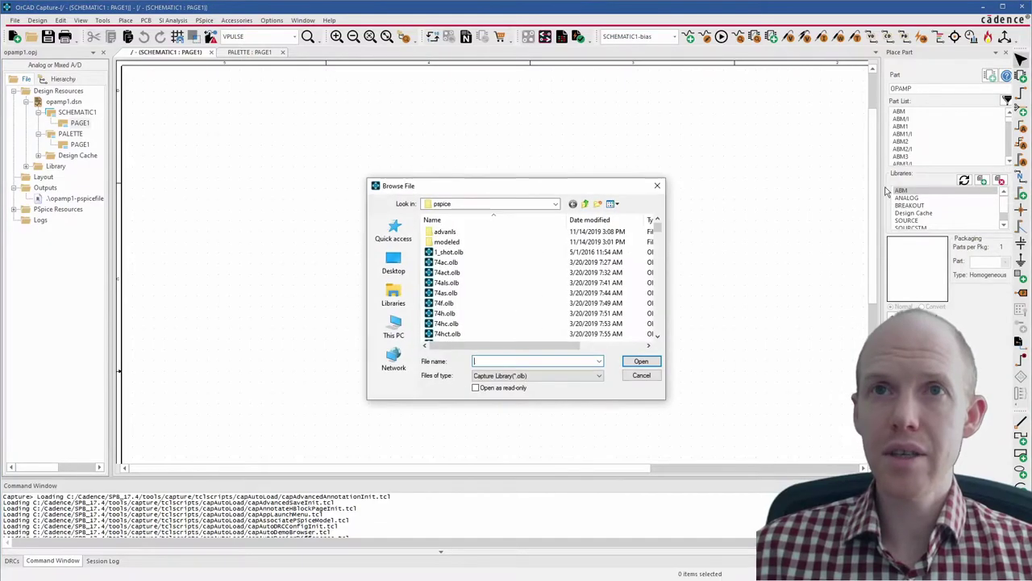
click(468, 275)
key(o)
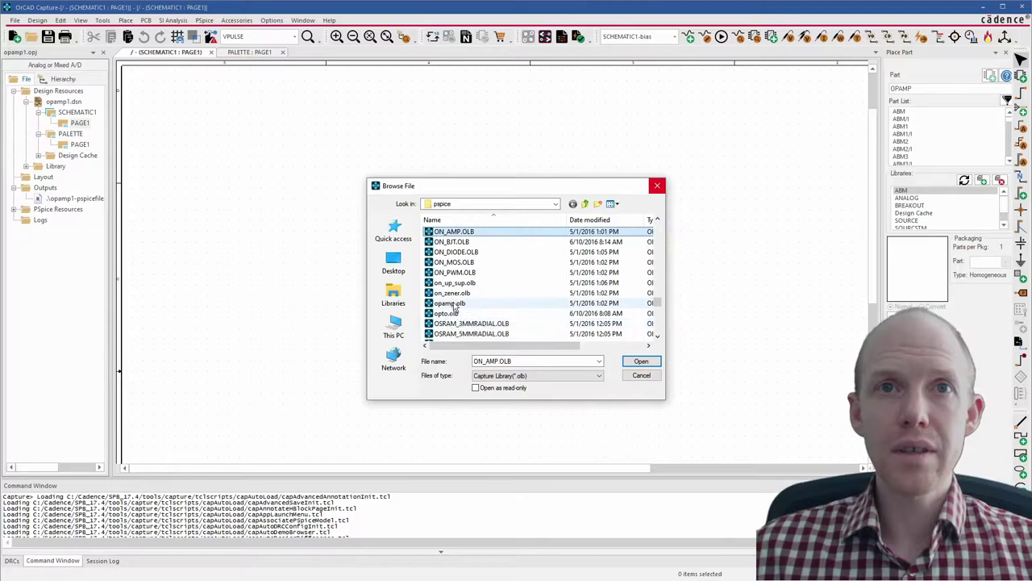
click(454, 305)
click(641, 360)
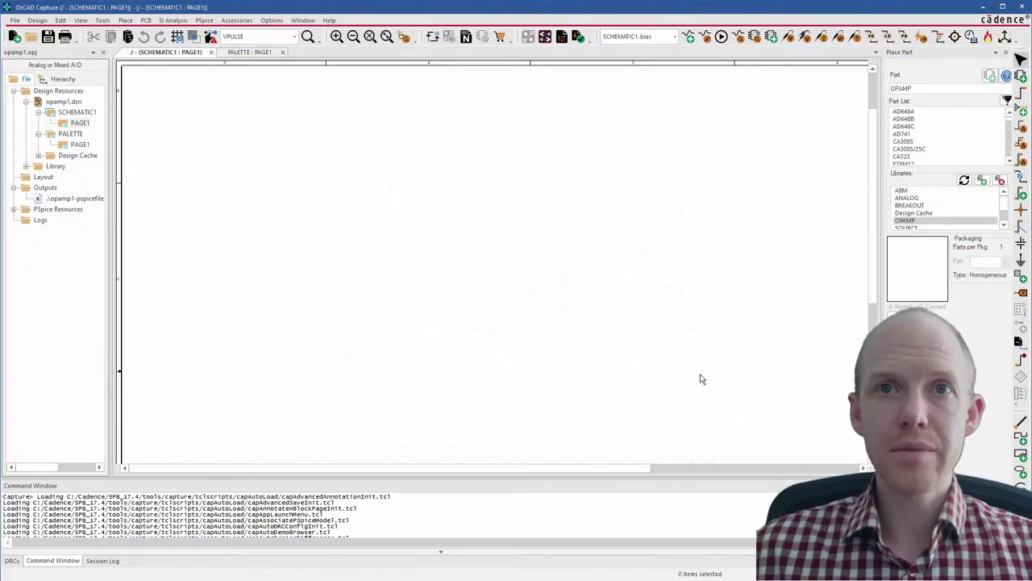
- Filter the OPAMP library for *741 and place one LM741 op-amp in the middle of the SCHEMATIC1 page
click(909, 127)
scroll(914, 143, down, 3)
scroll(916, 145, down, 6)
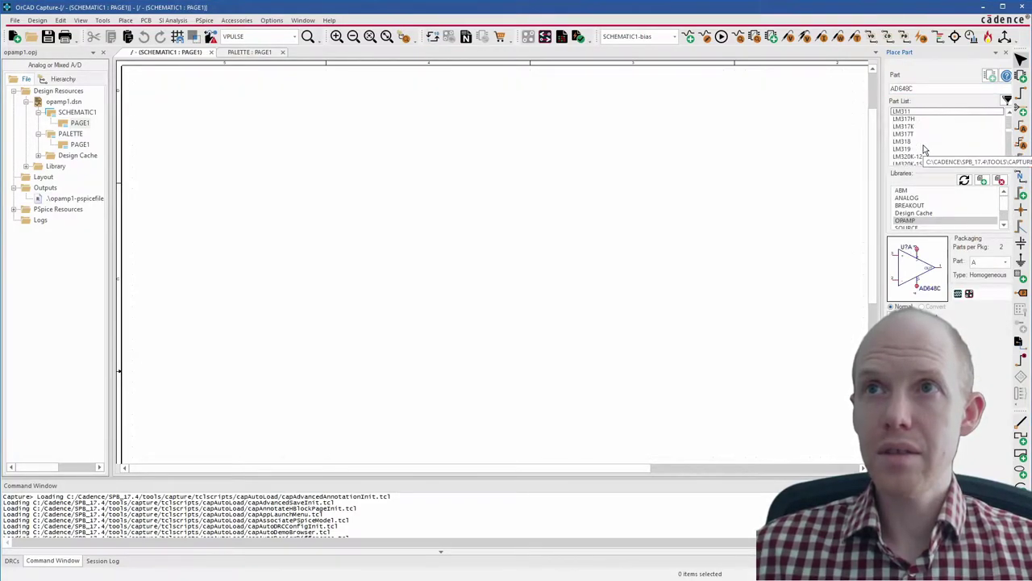
scroll(926, 150, down, 3)
click(895, 88)
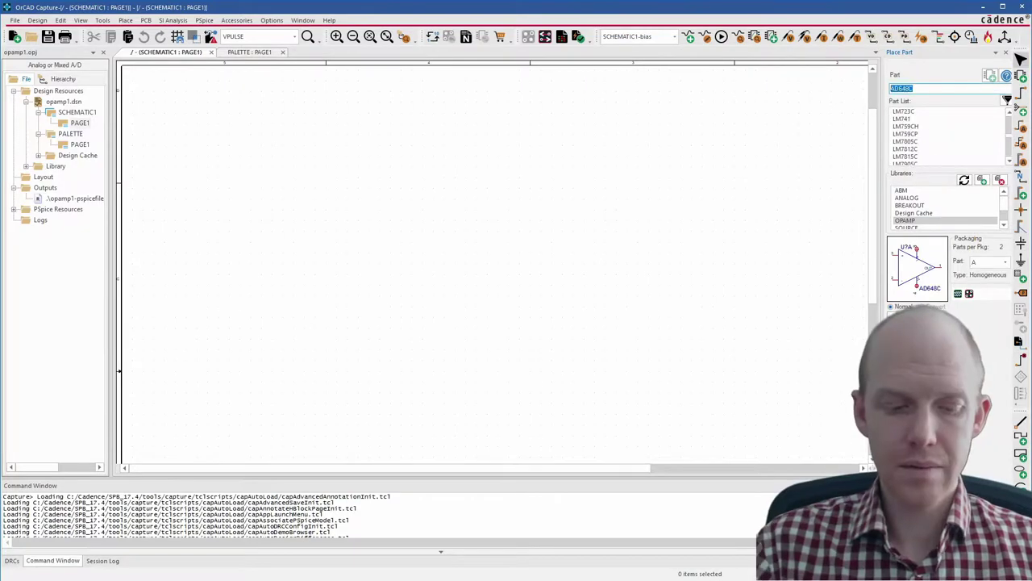
text(*741)
key(Return)
click(475, 240)
key(Escape)
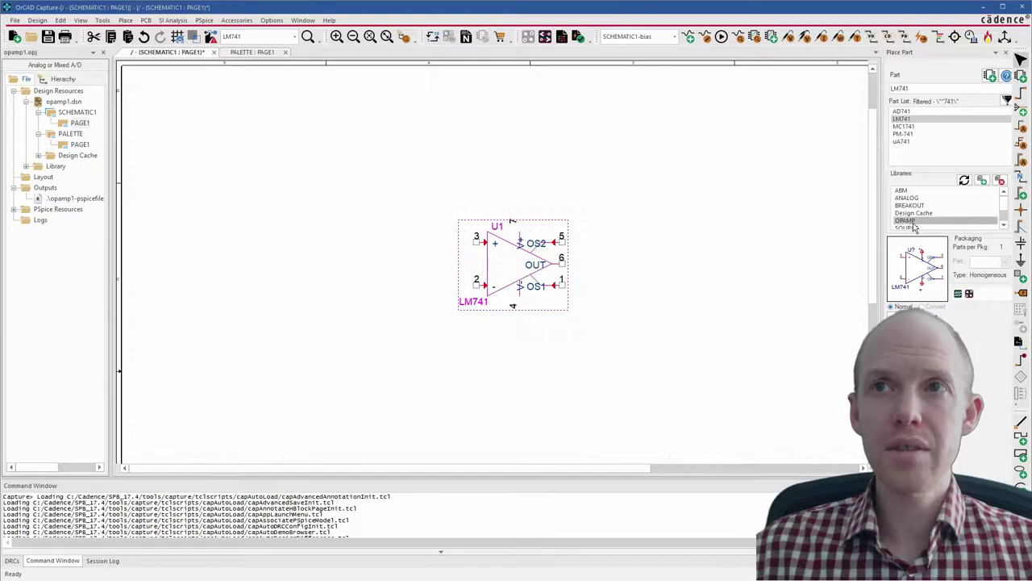
- Clear the part filter and browse the SOURCE library's part list for voltage sources
click(914, 228)
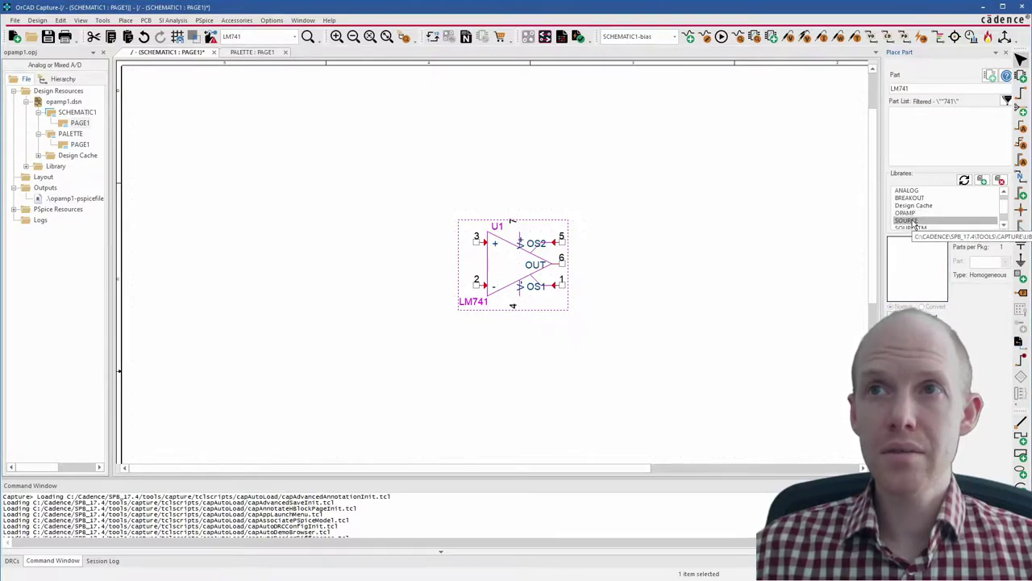
double_click(942, 89)
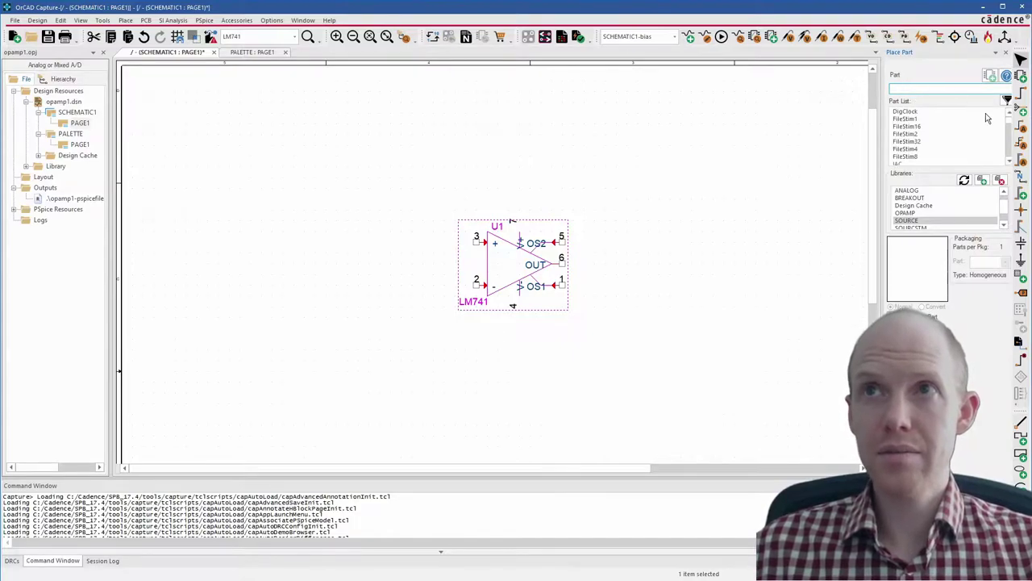
scroll(936, 137, down, 10)
scroll(931, 149, up, 5)
click(650, 122)
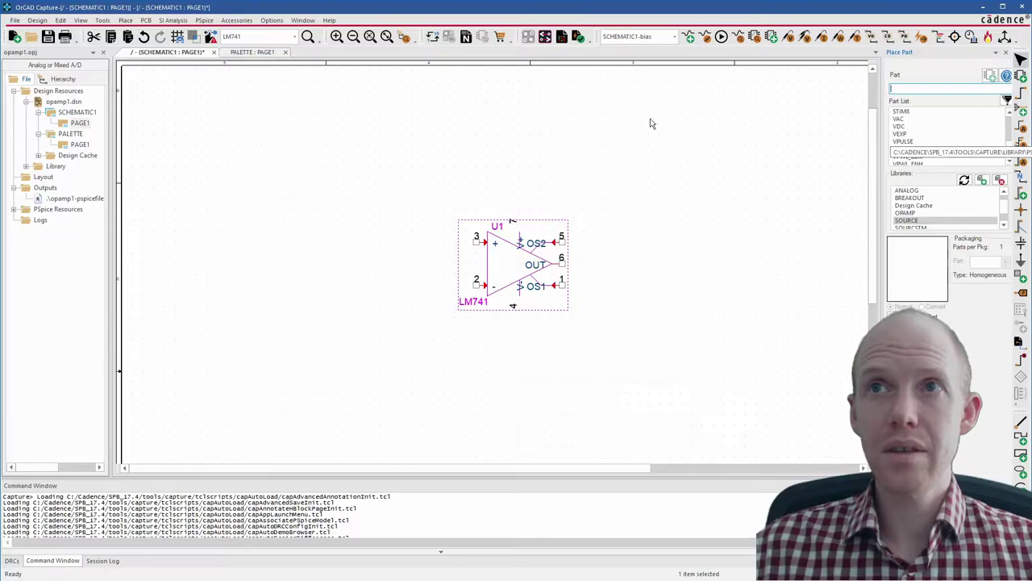
- Place three PSpice DC voltage sources in a row to the left of the op-amp
click(127, 20)
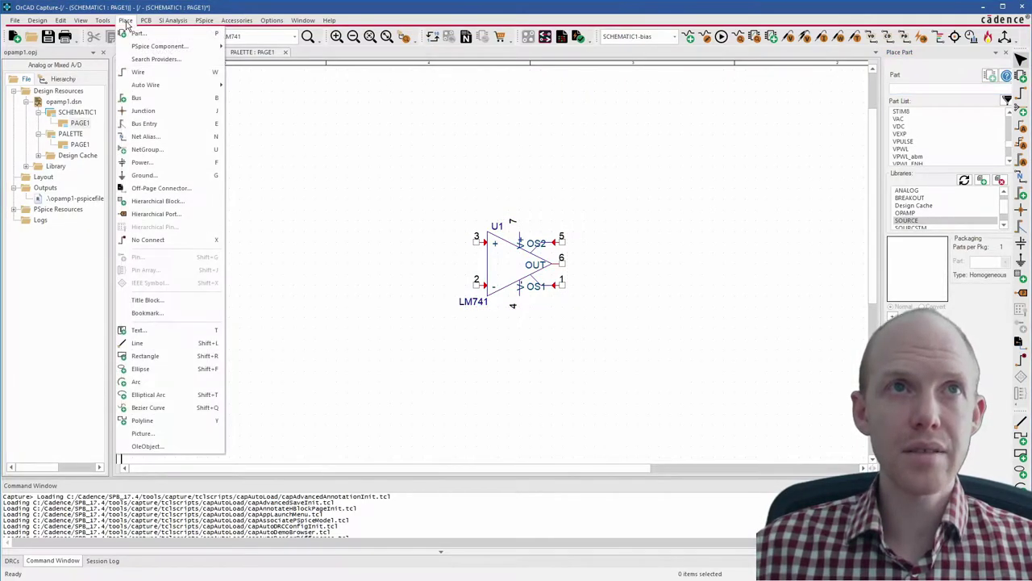
mouse_move(162, 46)
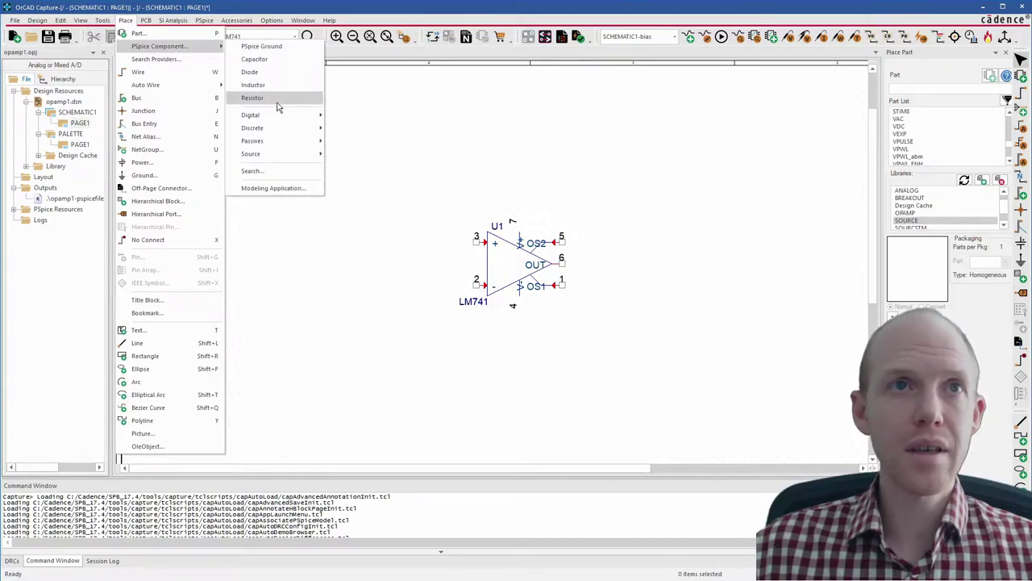
mouse_move(274, 159)
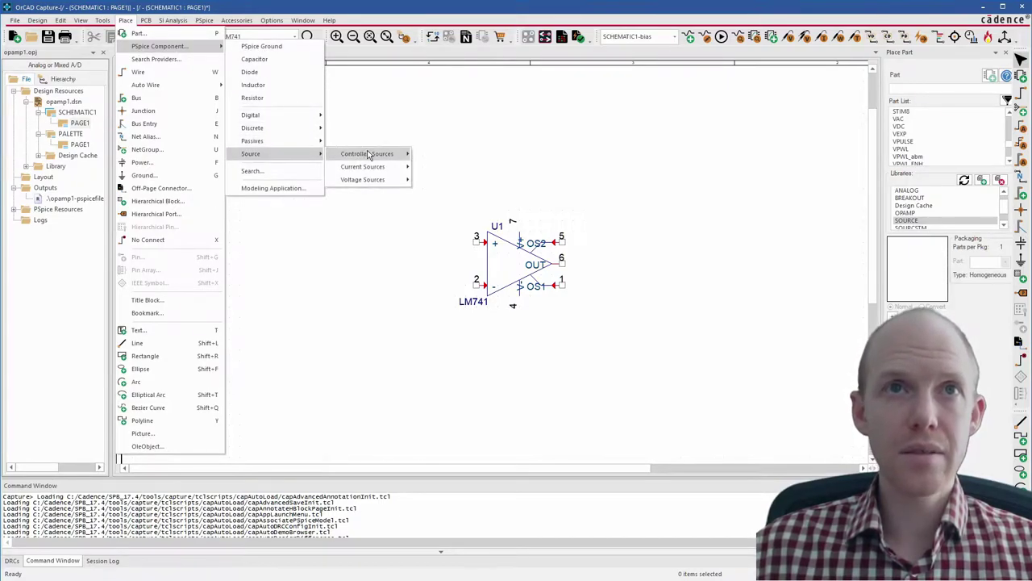
mouse_move(373, 168)
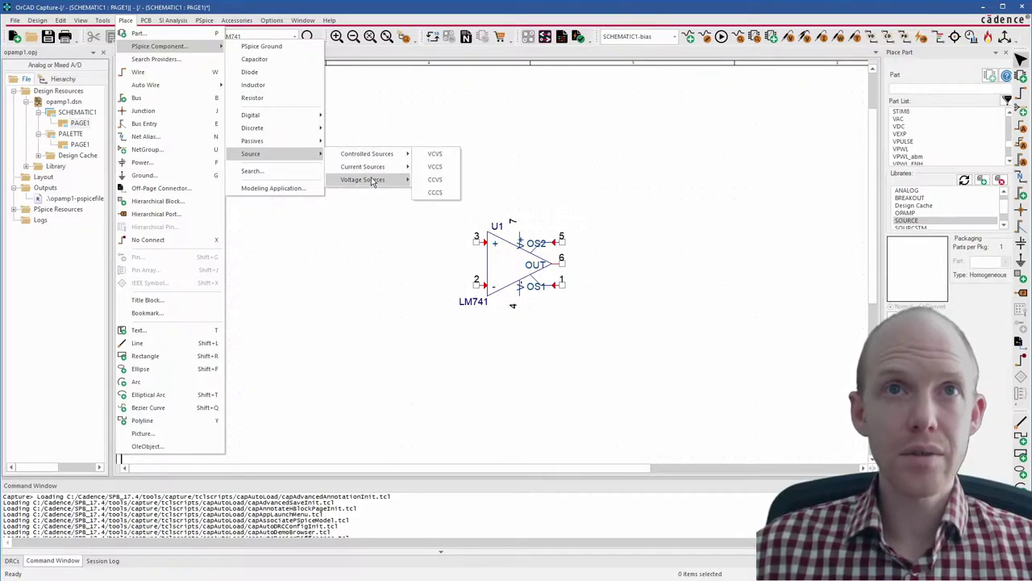
click(437, 197)
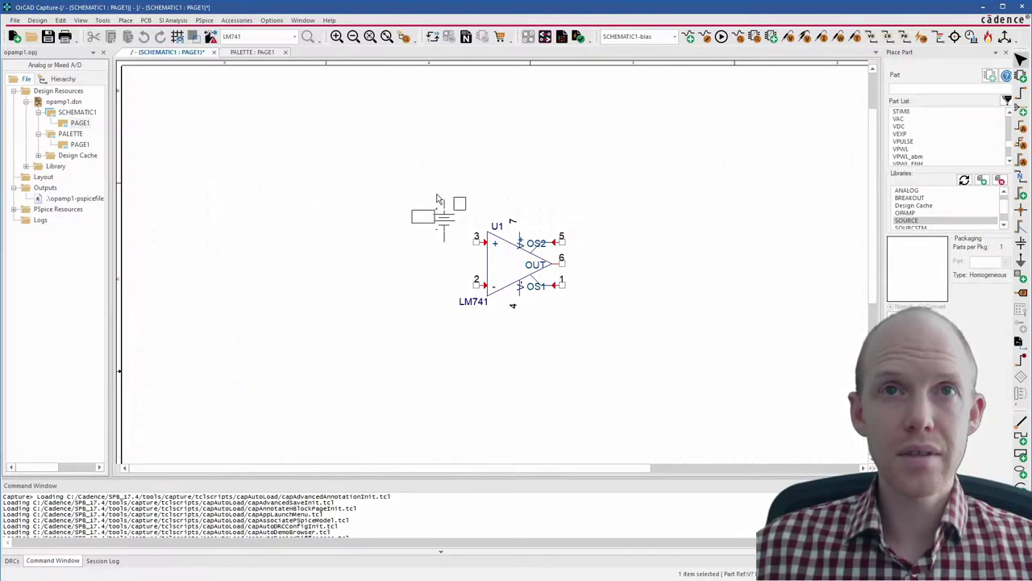
click(205, 270)
click(286, 271)
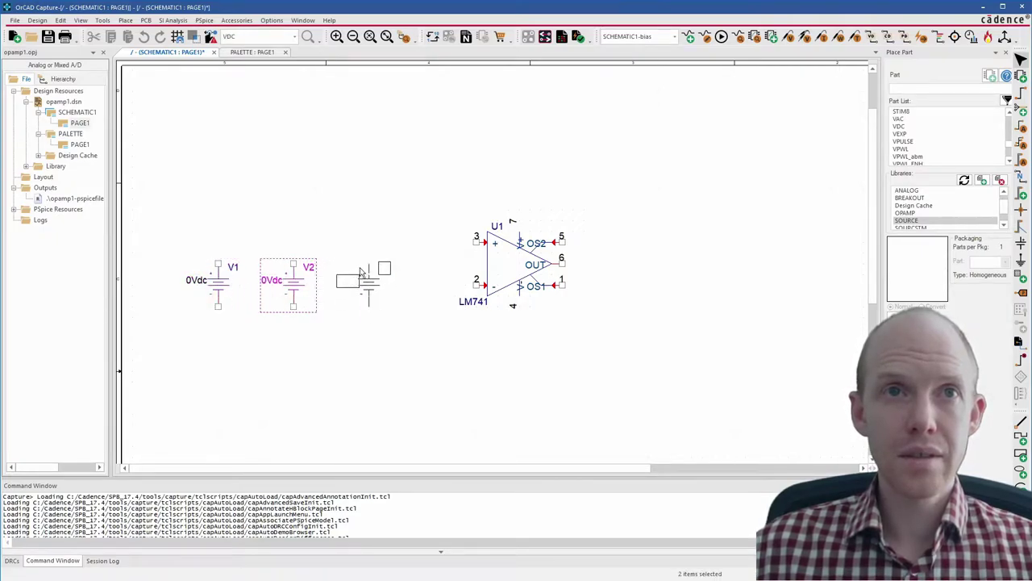
click(361, 271)
key(Escape)
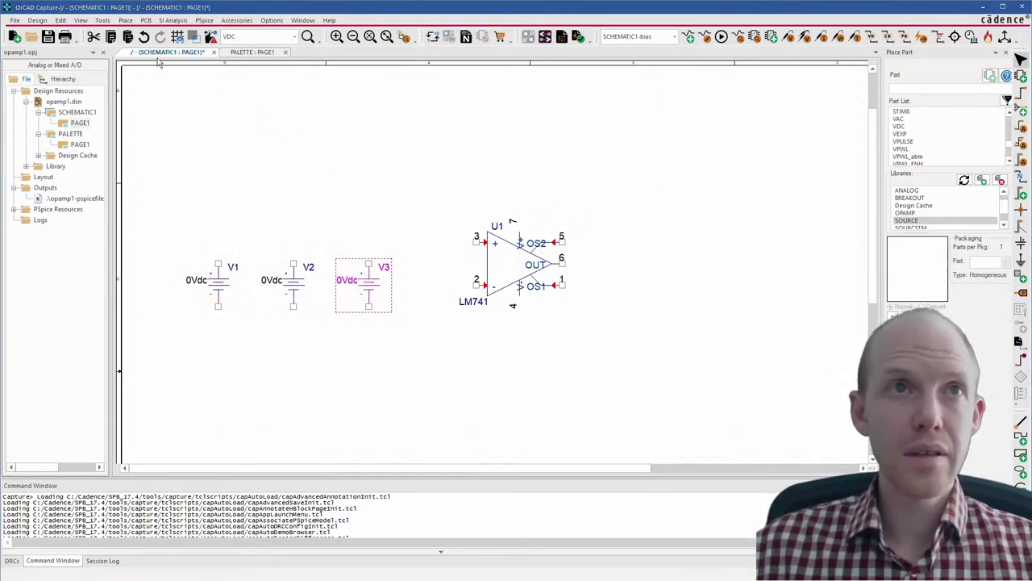
- Place a horizontal PSpice resistor before the op-amp's inputs and a vertical one to the right of its output
click(202, 22)
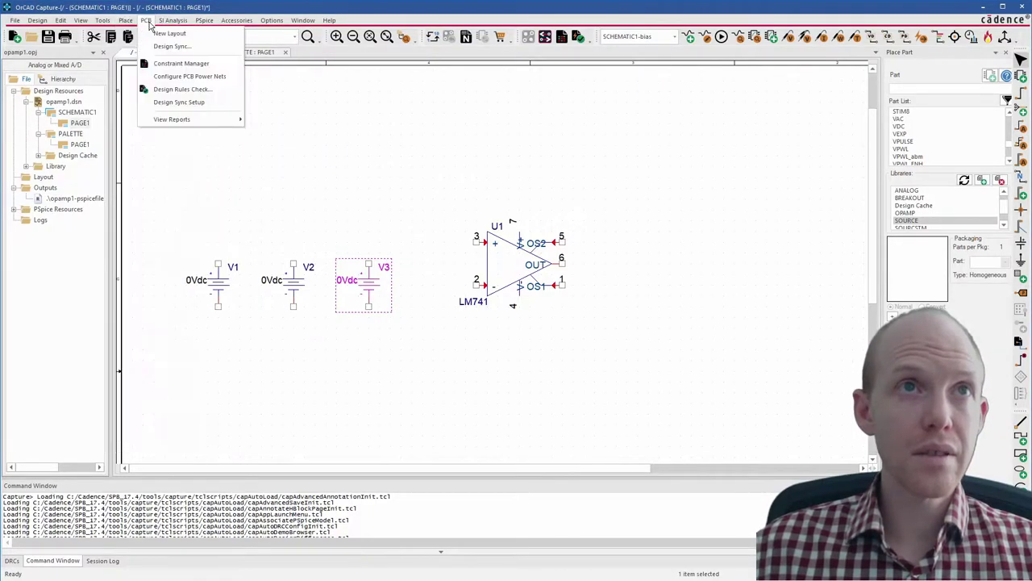
mouse_move(125, 20)
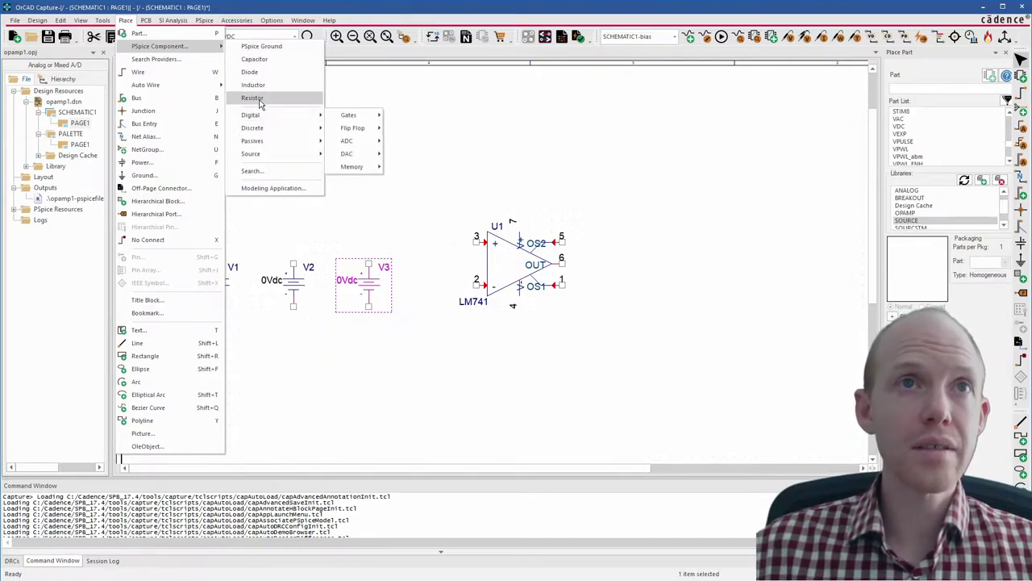
click(257, 97)
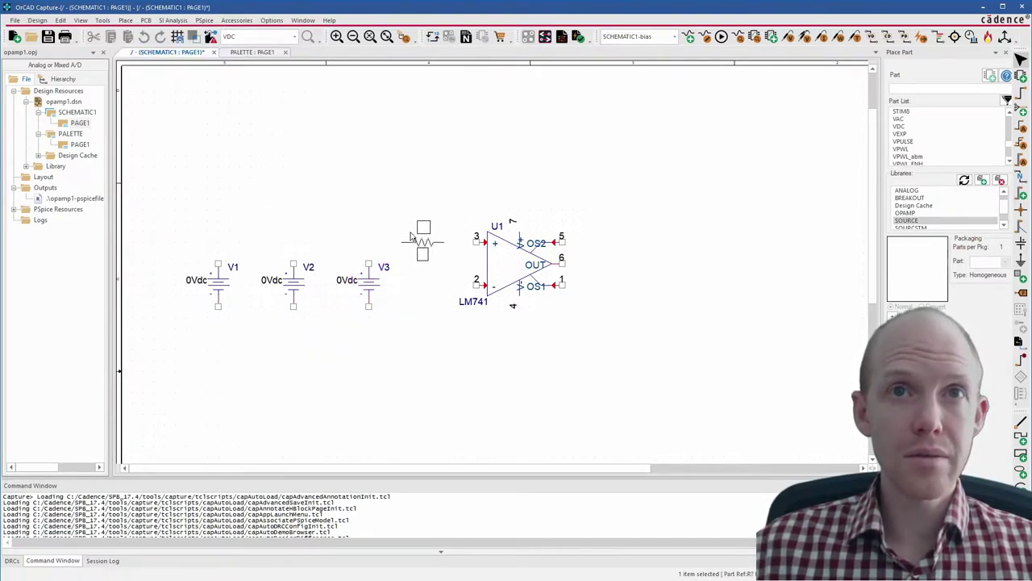
click(412, 236)
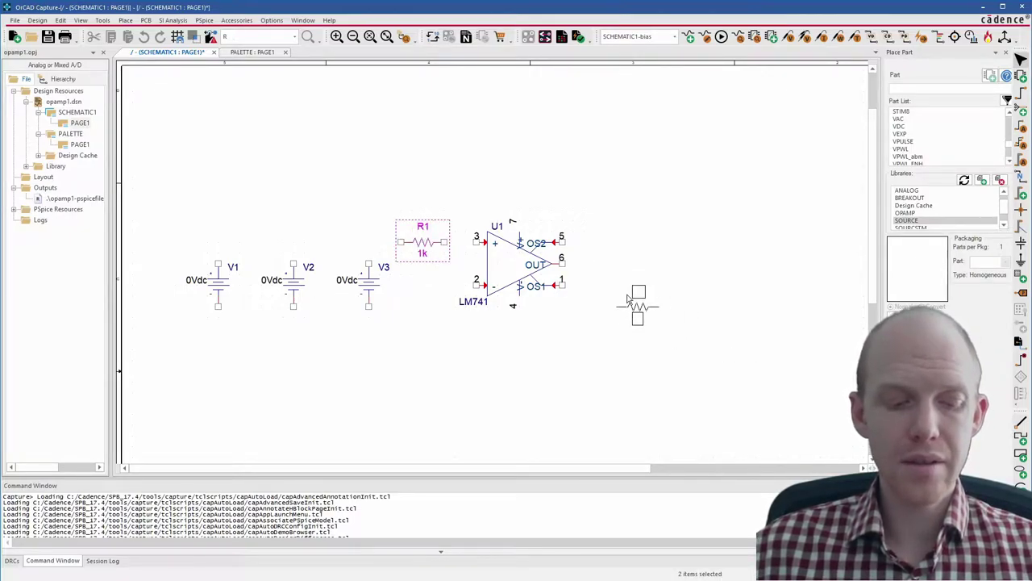
key(r)
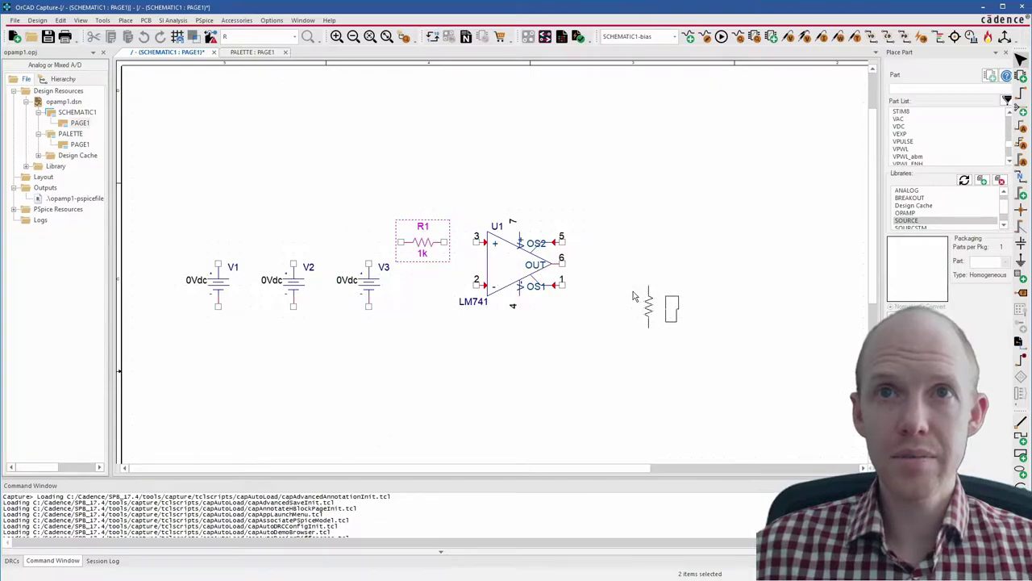
click(633, 295)
- Place a vertical PSpice capacitor between the third voltage source and the op-amp, below R1
click(125, 20)
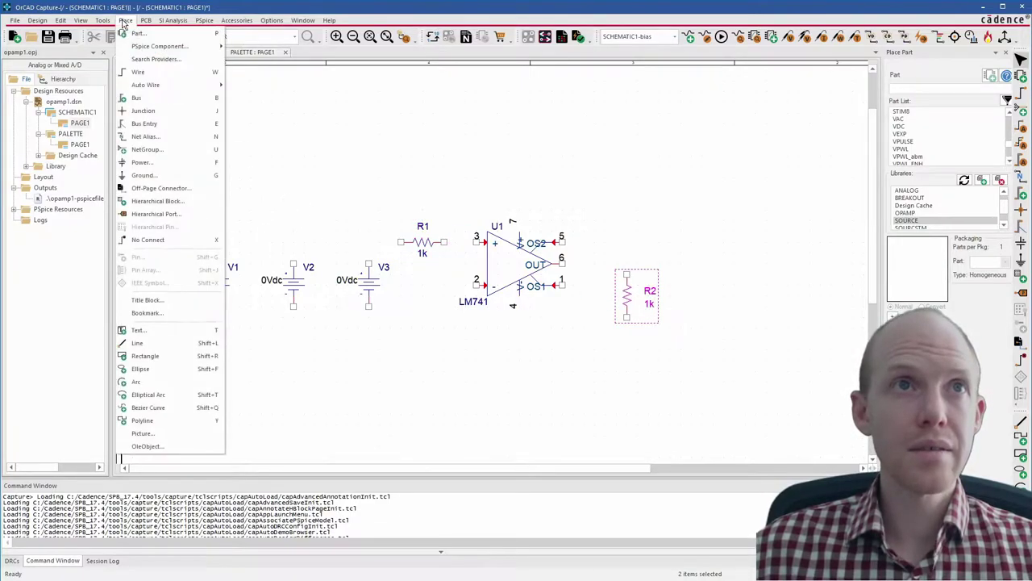
mouse_move(186, 46)
click(266, 46)
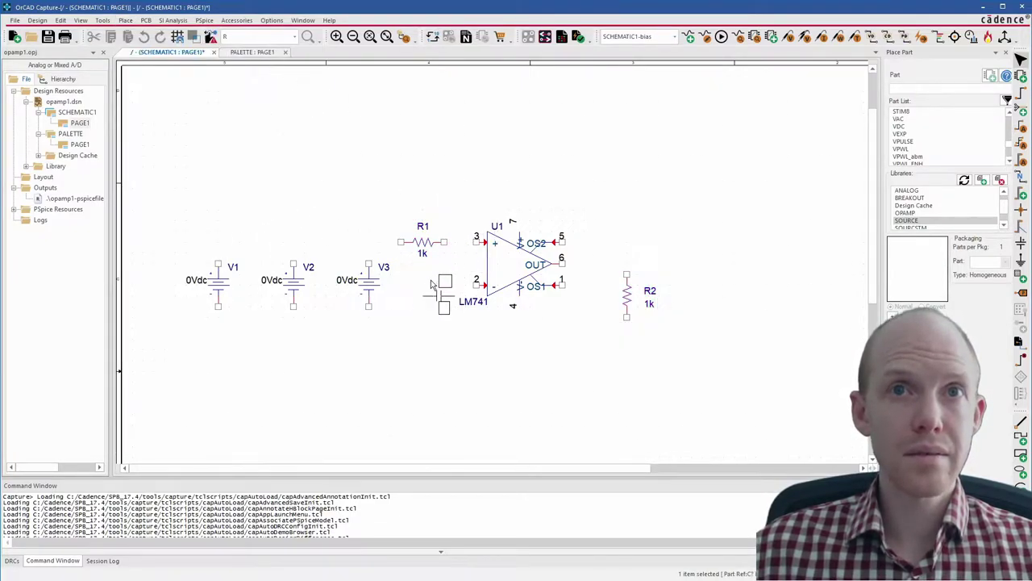
key(r)
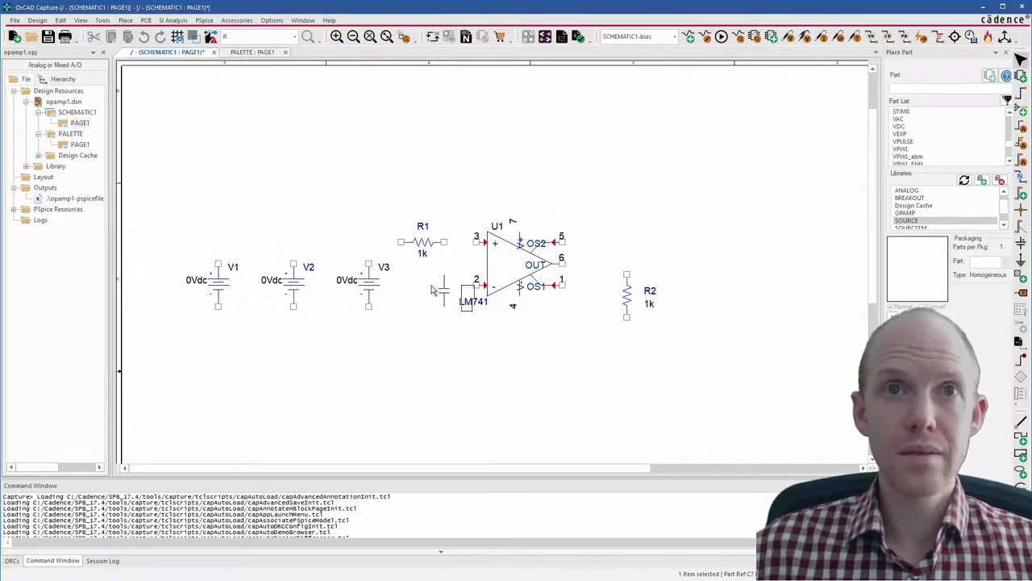
click(433, 291)
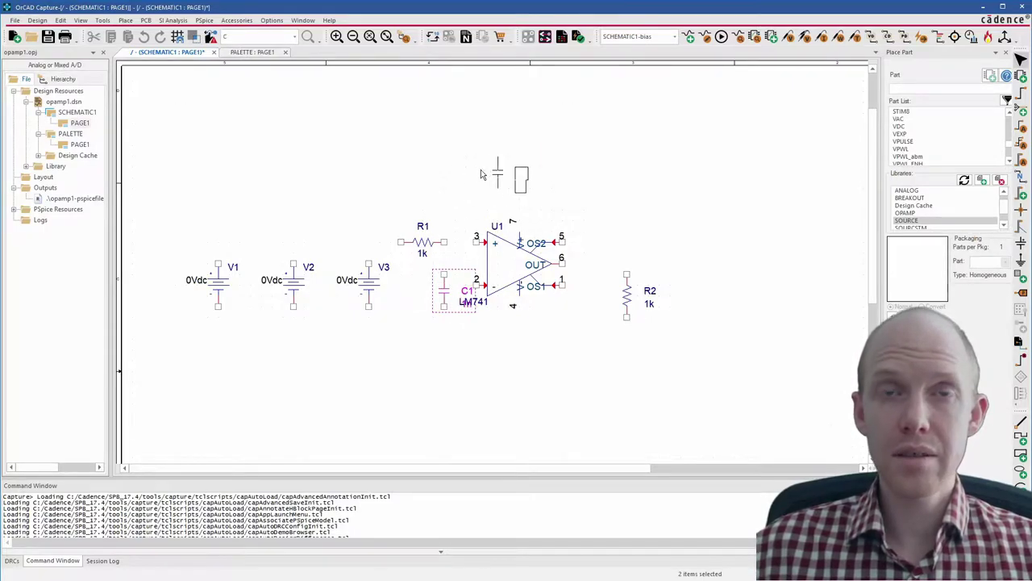
key(Escape)
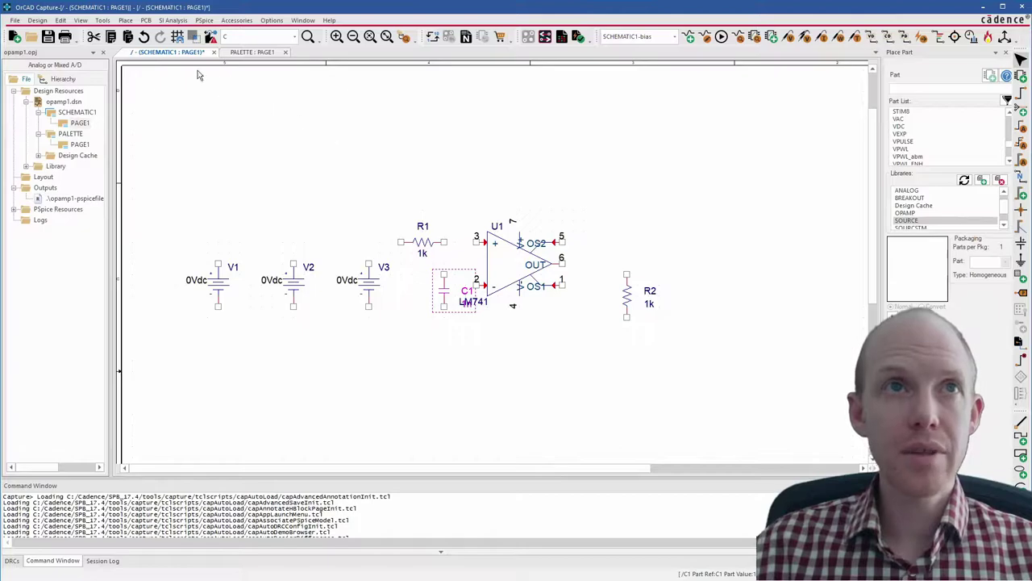
- Place a PSpice ground symbol below the third voltage source
click(125, 20)
mouse_move(161, 46)
click(258, 46)
click(381, 379)
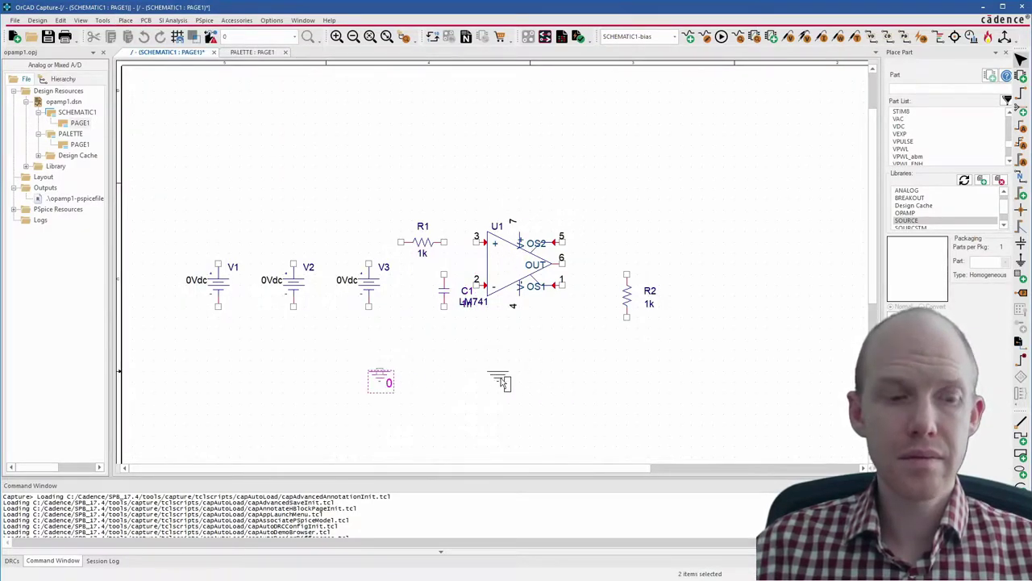
key(Escape)
click(504, 379)
- Spread out the op-amp, both resistors and the capacitor to leave room for wiring, with R1 level with the non-inverting input
mouse_move(525, 289)
mouse_down()
mouse_move(553, 227)
mouse_move(555, 238)
mouse_up()
drag(630, 300, 662, 300)
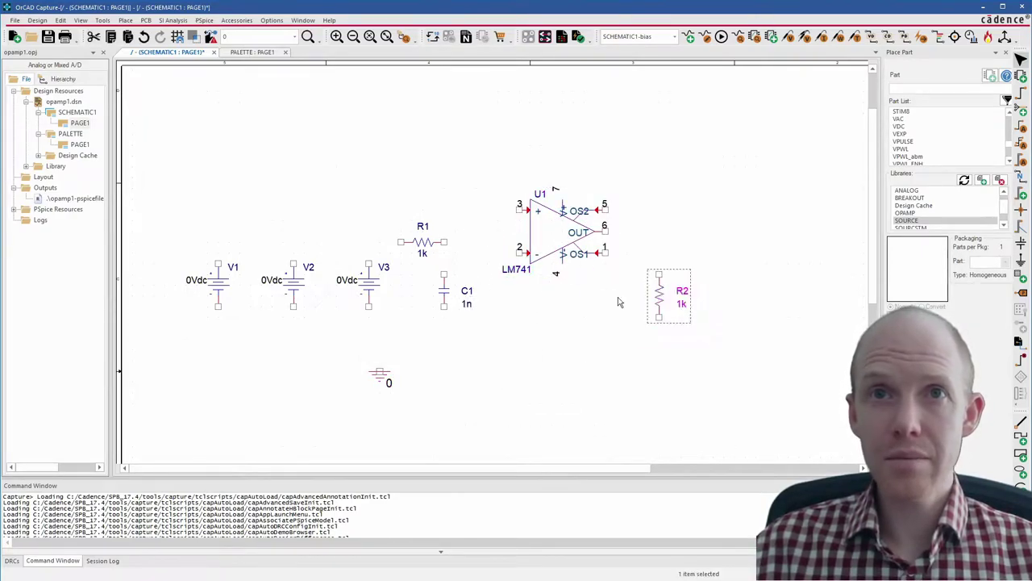
drag(451, 292, 471, 301)
drag(427, 243, 433, 211)
key(r)
click(429, 288)
- Wire a common bottom rail joining the lower ends of all three sources, C1 and R2
key(w)
click(218, 307)
click(218, 339)
click(659, 339)
click(659, 319)
click(368, 307)
click(369, 339)
click(293, 307)
click(293, 339)
click(466, 316)
click(465, 338)
- Wire C1 to the op-amp's inverting input, and connect V3 through R1 to the non-inverting input
click(465, 284)
click(520, 254)
click(454, 210)
click(519, 209)
click(368, 263)
click(412, 210)
- Draw open-ended wires from the upper terminals of V2 and V1, each turning right at R1's level
click(293, 264)
double_click(325, 210)
click(218, 264)
double_click(250, 210)
key(Escape)
- Adjust the R1 and C1 labels clear of the wires and connect the op-amp output to R2
drag(452, 210, 449, 232)
drag(488, 307, 483, 296)
drag(613, 232, 676, 282)
- Move the op-amp and source labels to the right of their symbols' wires and shift the ground symbol right to meet the bottom rail
drag(541, 194, 593, 194)
drag(275, 281, 317, 281)
drag(198, 280, 241, 280)
drag(349, 280, 392, 280)
drag(386, 384, 408, 384)
- Rename the first voltage source to VCC and the second voltage source to VEE
double_click(233, 267)
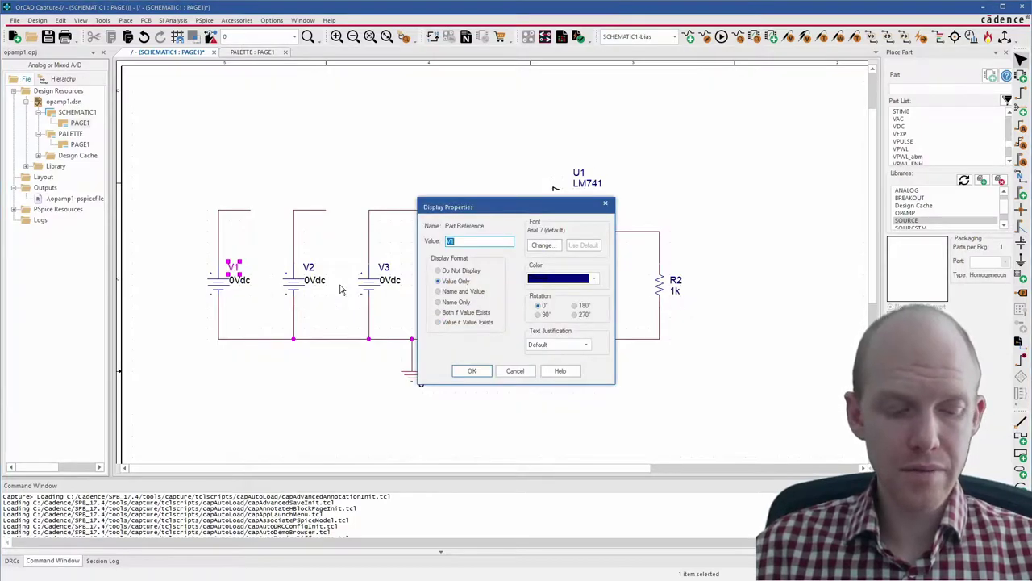
click(472, 370)
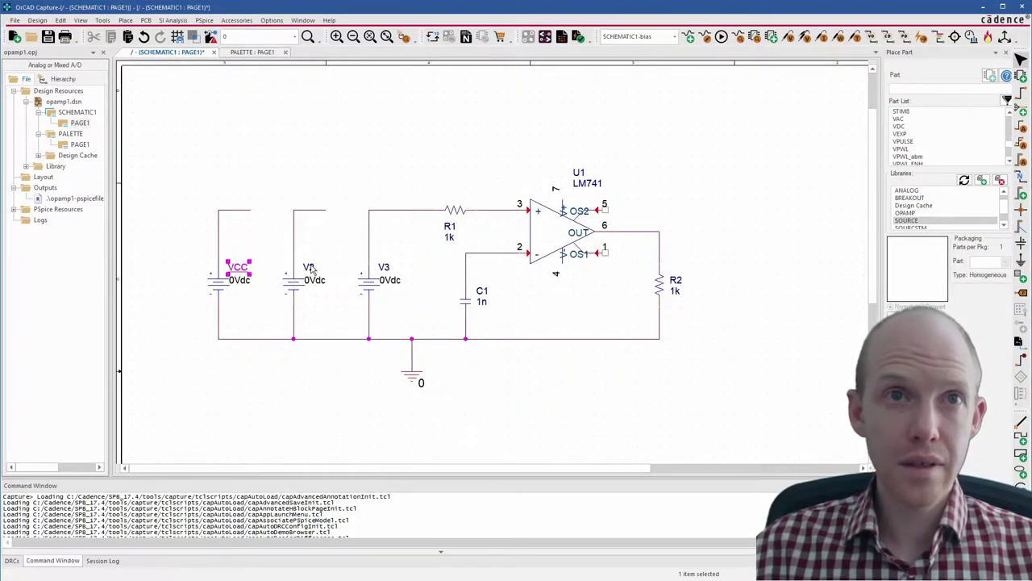
click(309, 268)
double_click(310, 269)
text(VEE)
click(472, 370)
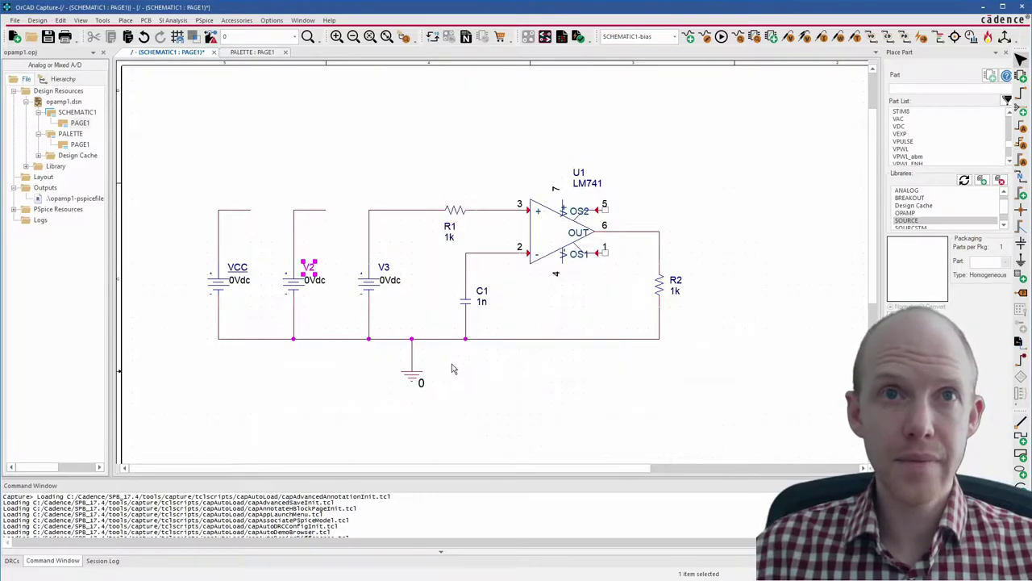
- Set the VCC source's DC value to 15V and the VEE source's DC value to -15V
double_click(240, 282)
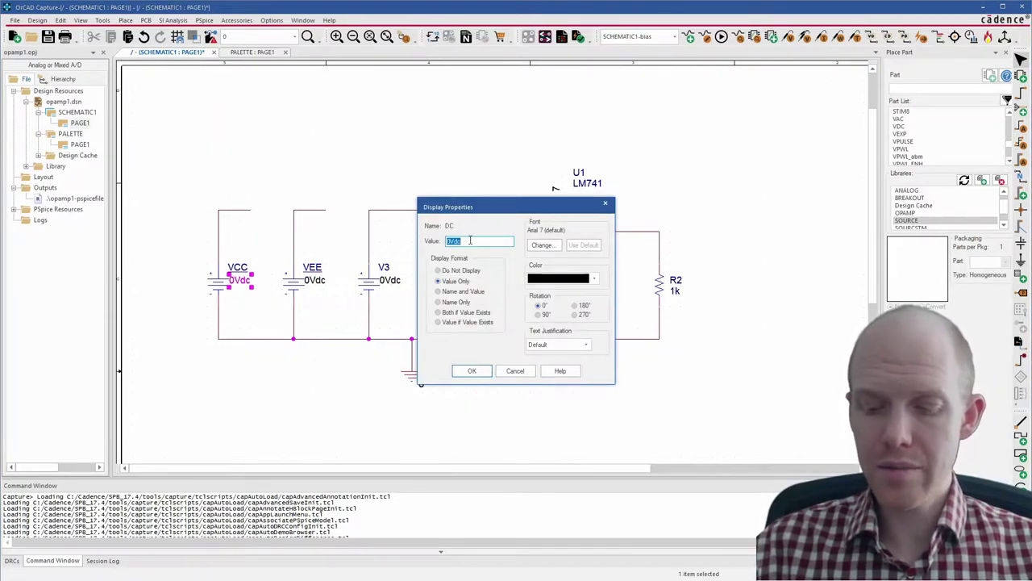
text(15V)
click(472, 370)
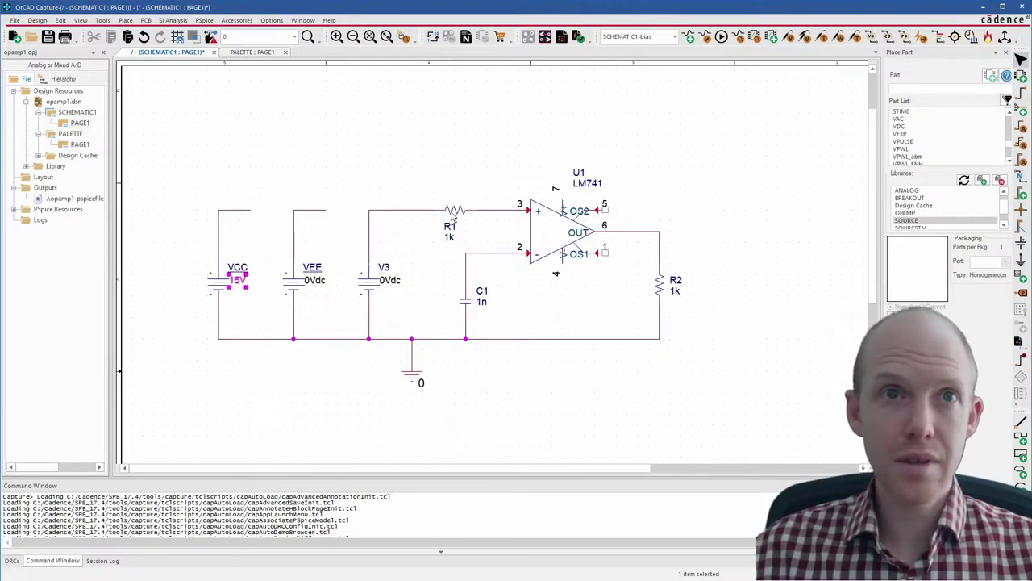
double_click(313, 281)
text(-15V)
key(Return)
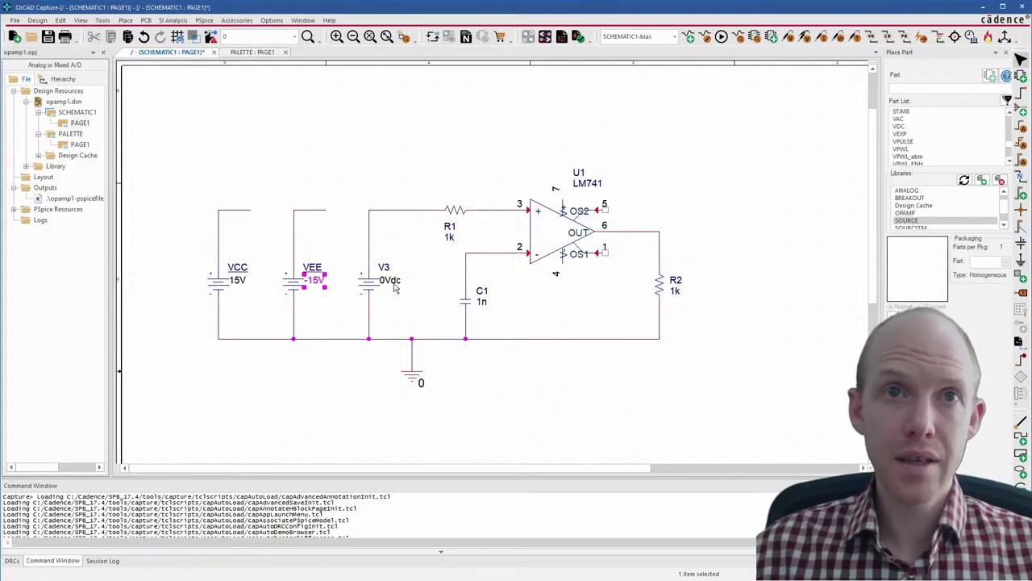
- Set the DC value of voltage source V3 to 5V
double_click(393, 282)
text(5V)
key(Return)
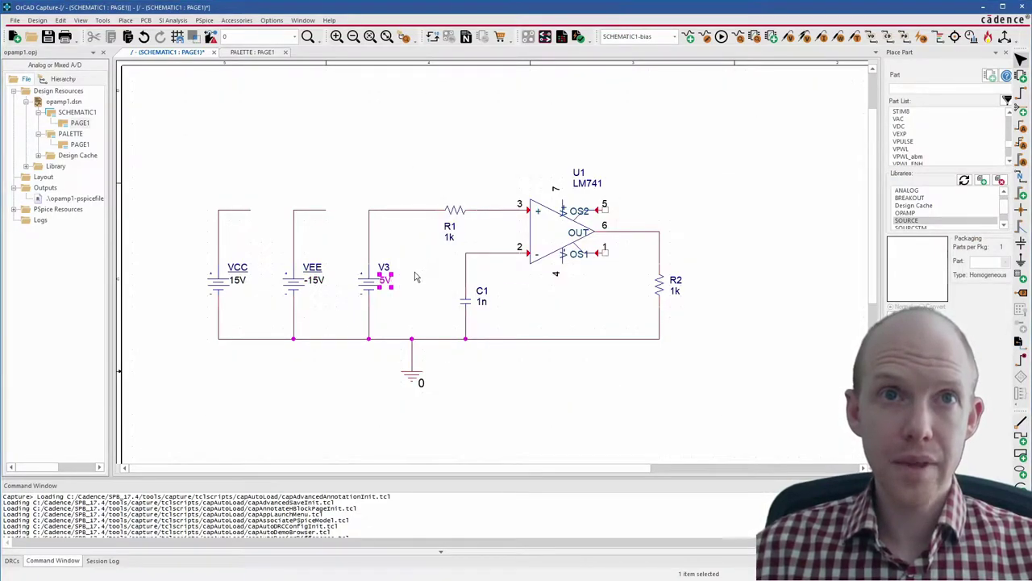
click(250, 177)
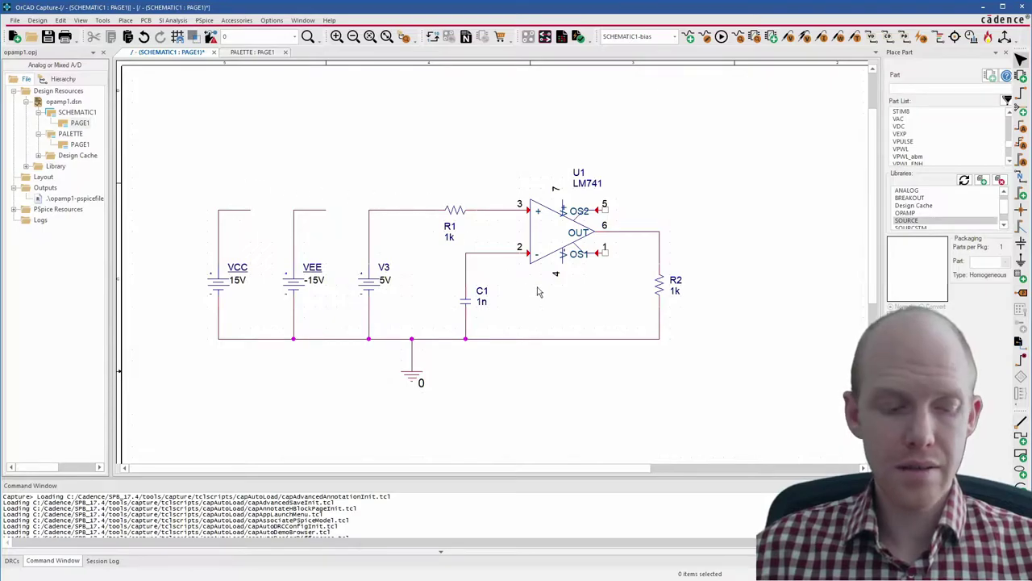
- Draw short open-ended wires from the op-amp's supply pins 4 and 7, each ending in a turn to the right
key(w)
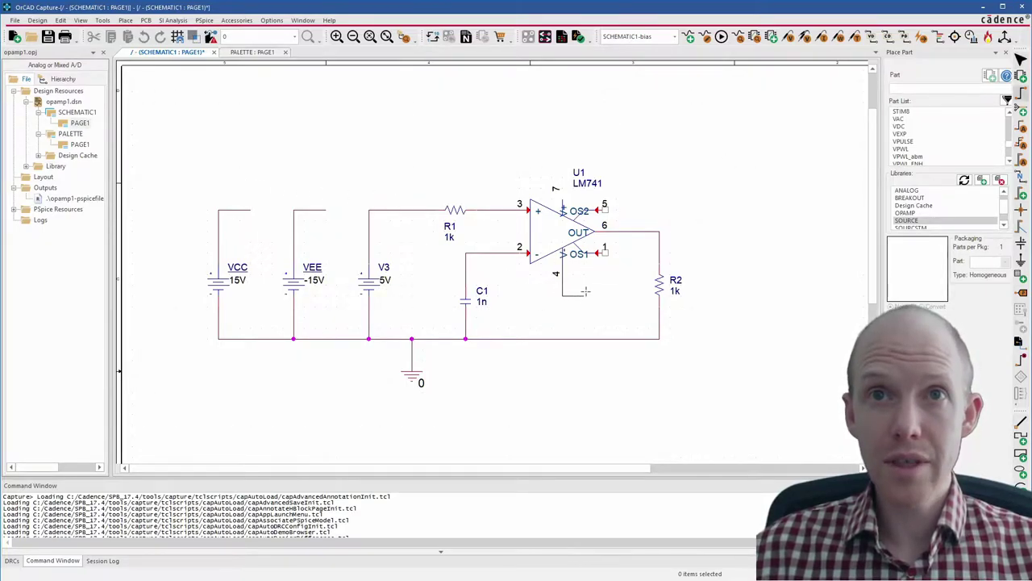
click(588, 295)
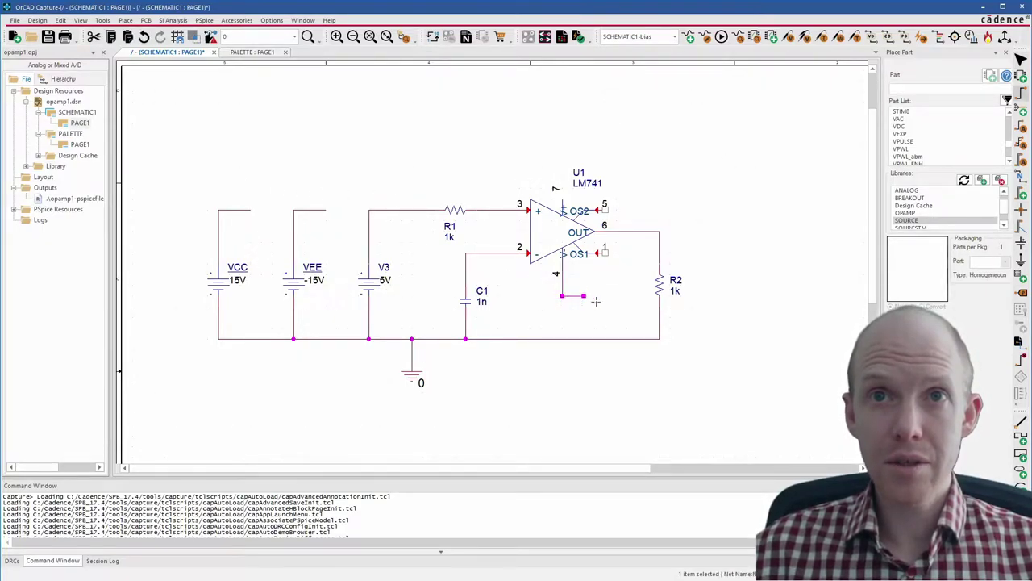
click(563, 192)
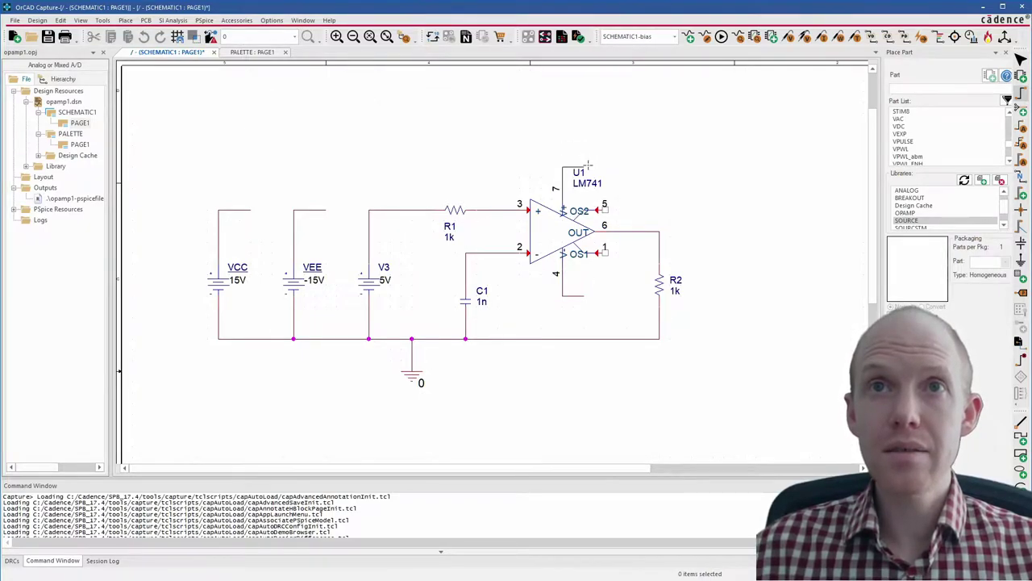
click(588, 165)
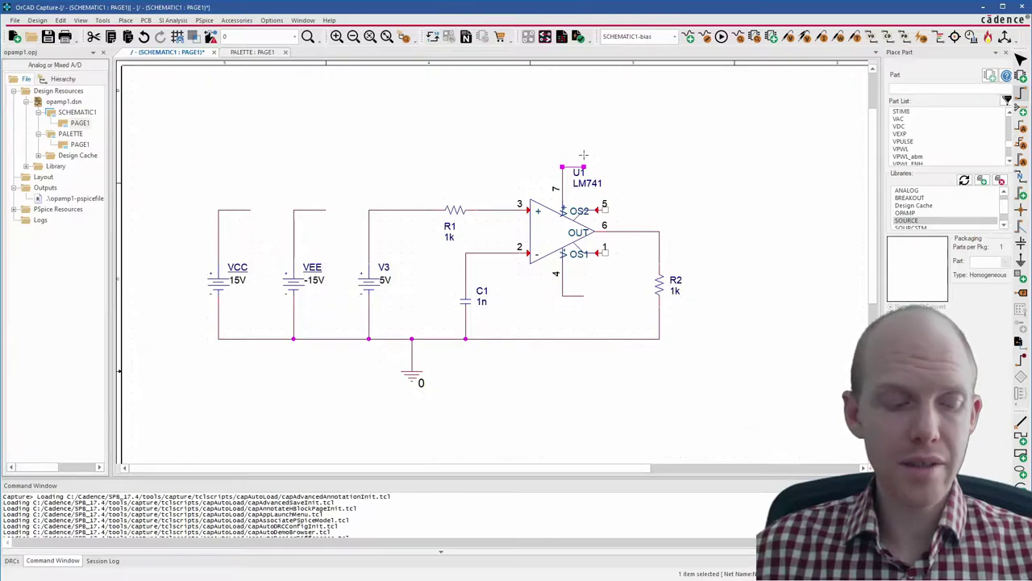
key(Escape)
click(577, 148)
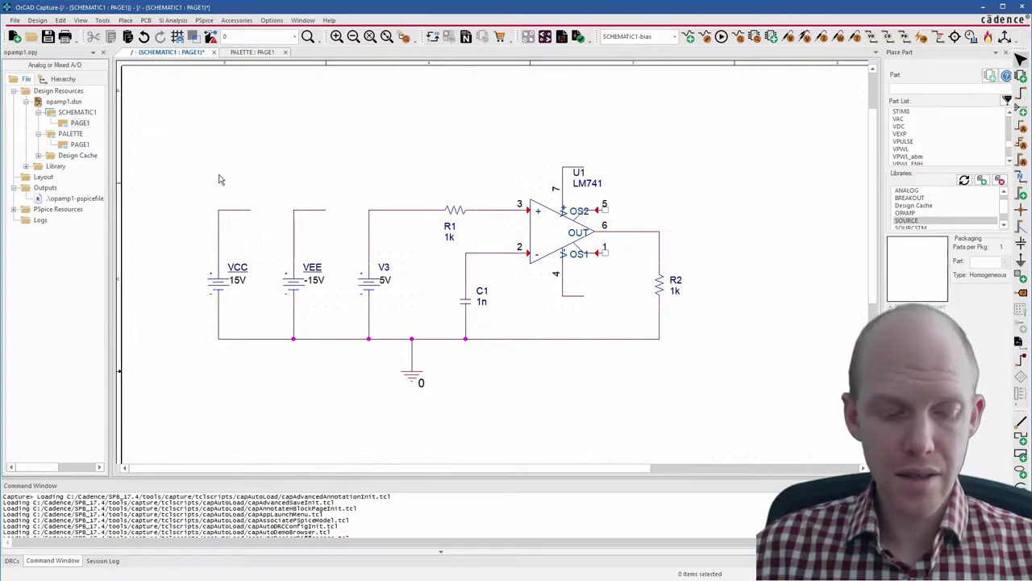
- Place the net alias VCC on the VCC source's upper wire and on the op-amp's pin 7 wire
key(n)
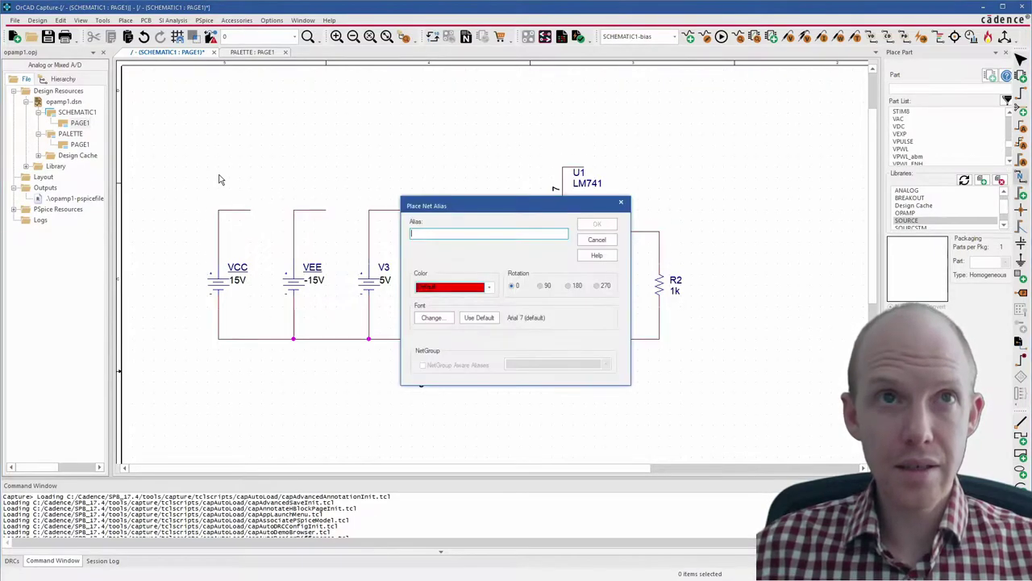
text(V)
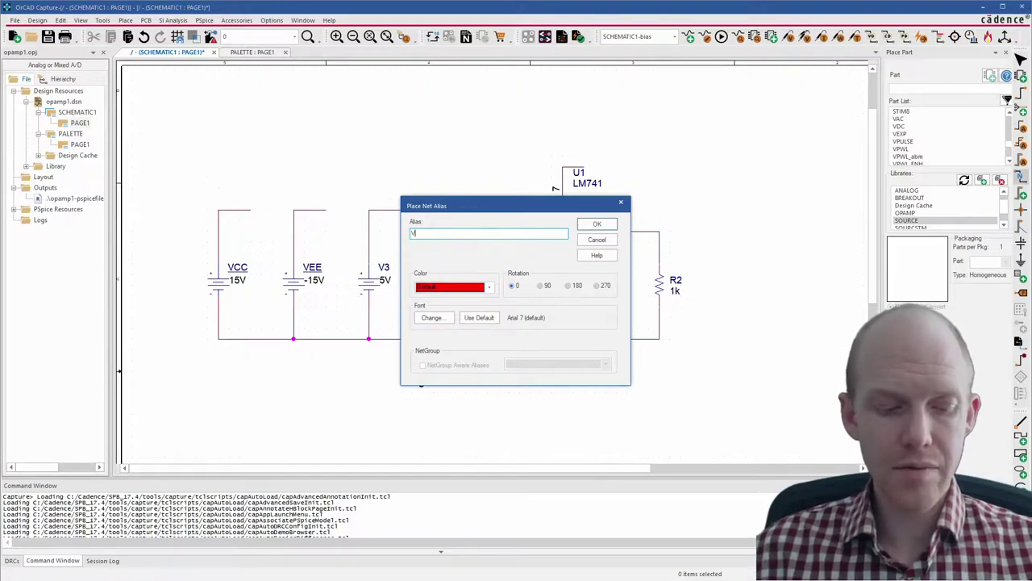
text(CC)
key(Return)
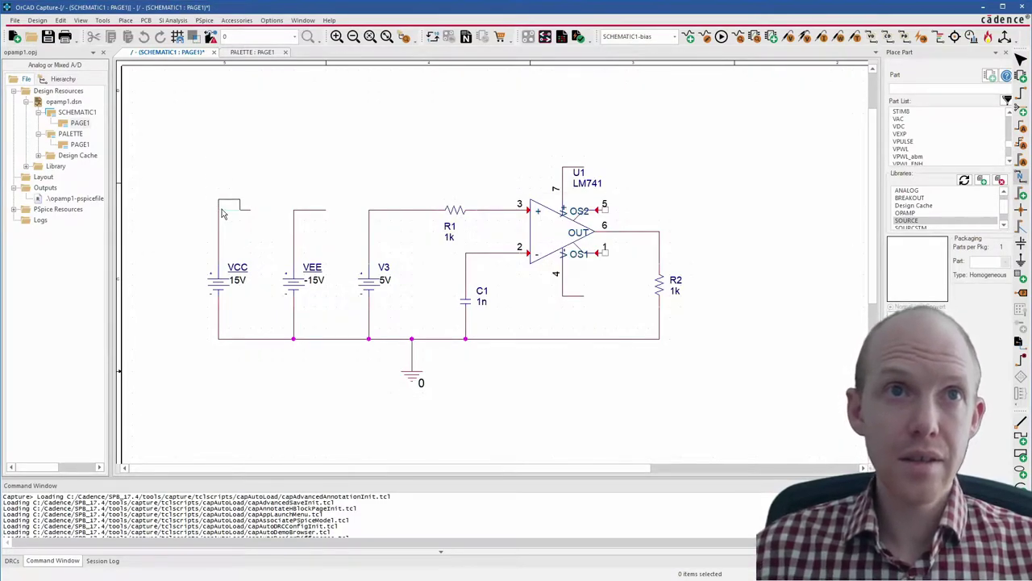
click(221, 211)
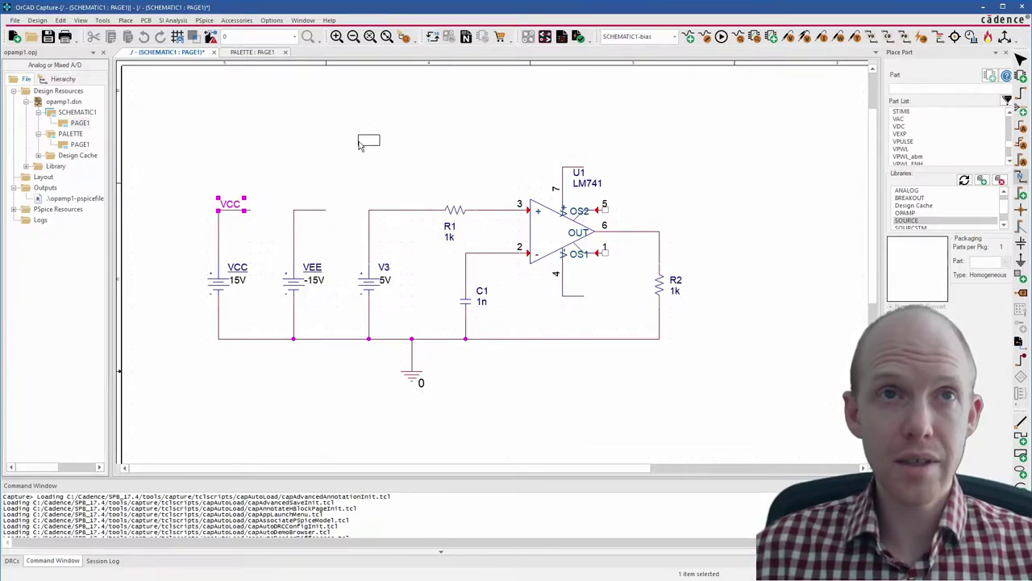
click(567, 167)
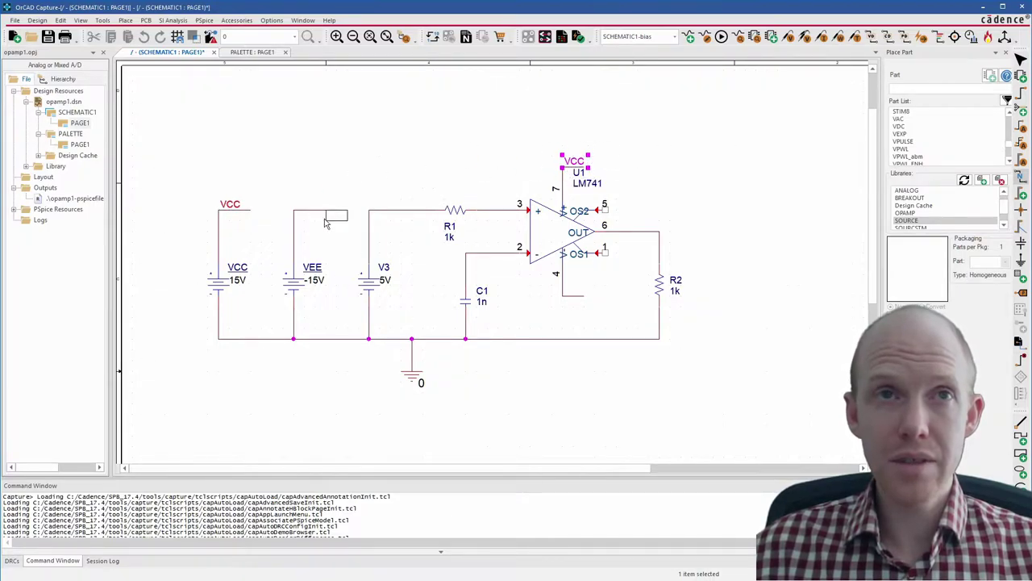
- Place the net alias VEE on the VEE source's upper wire and on the op-amp's pin 4 wire
text(n)
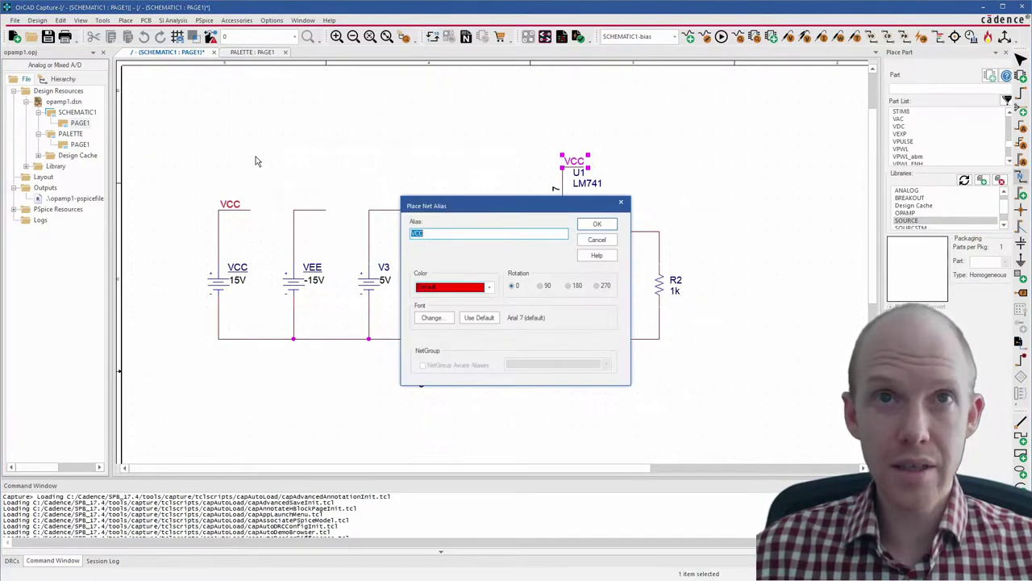
text(VEE)
key(Return)
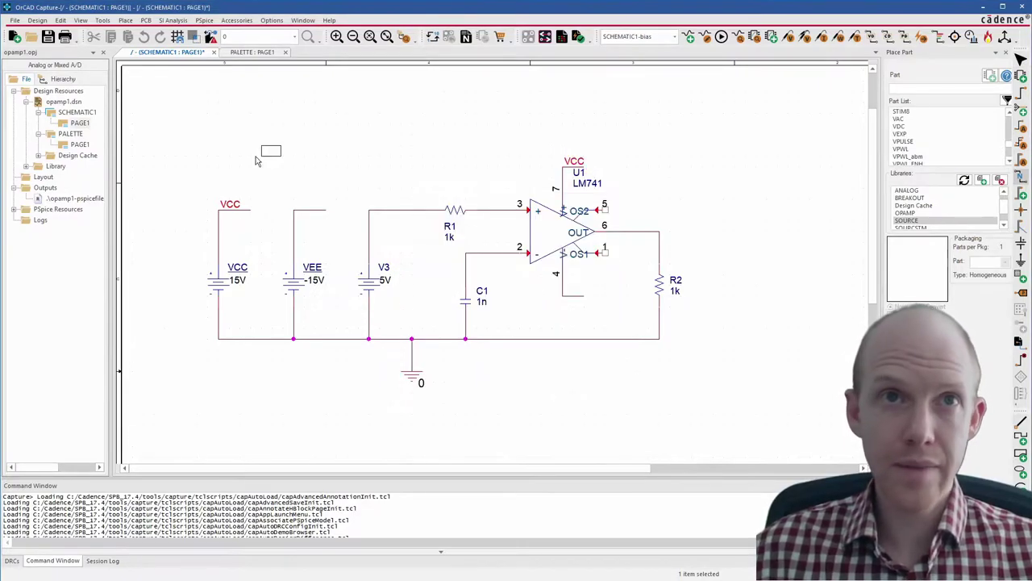
click(295, 215)
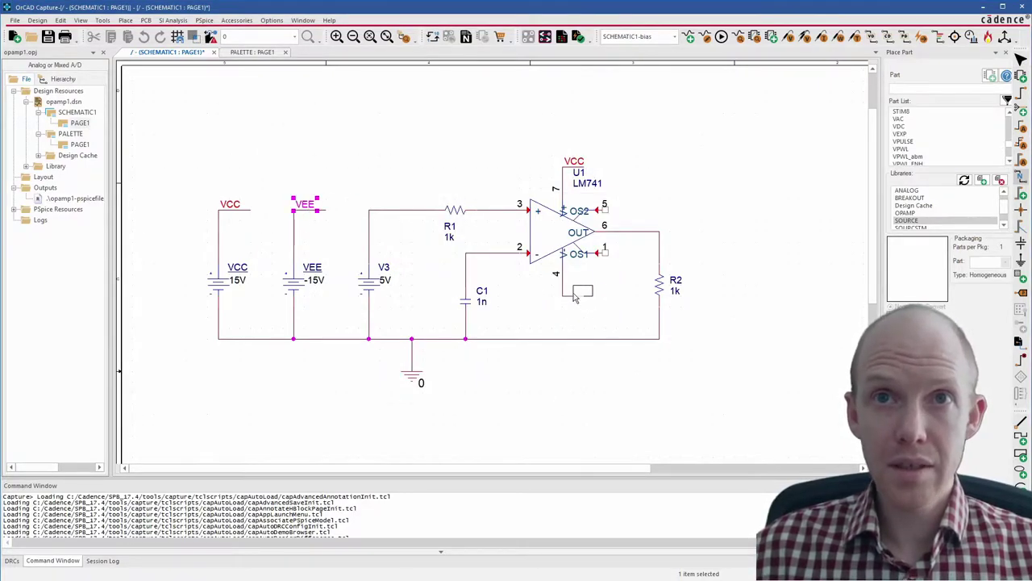
click(567, 310)
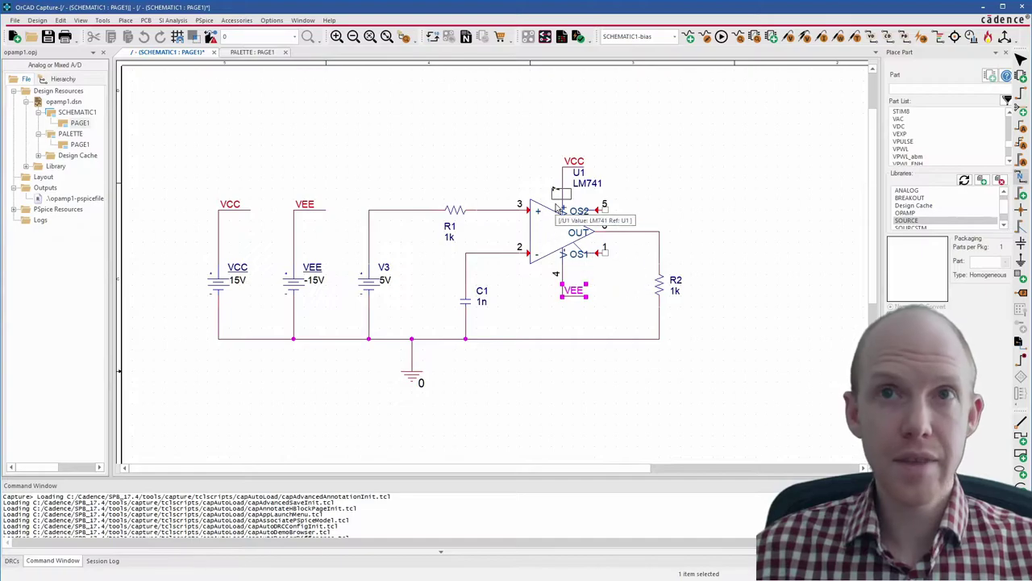
- Place the net alias OUT on the wire from the op-amp output to R2
key(n)
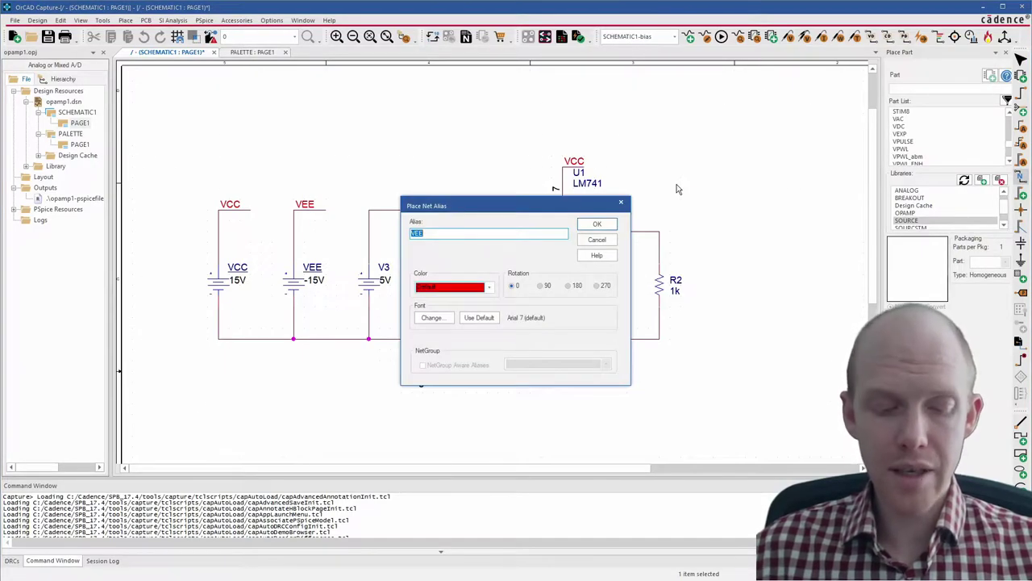
text(OUT)
key(Return)
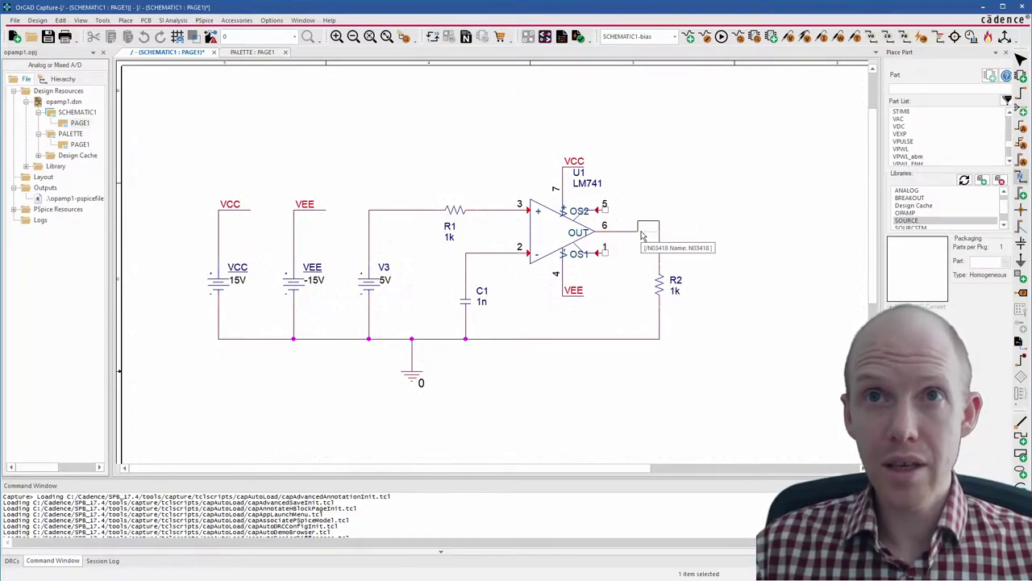
click(643, 234)
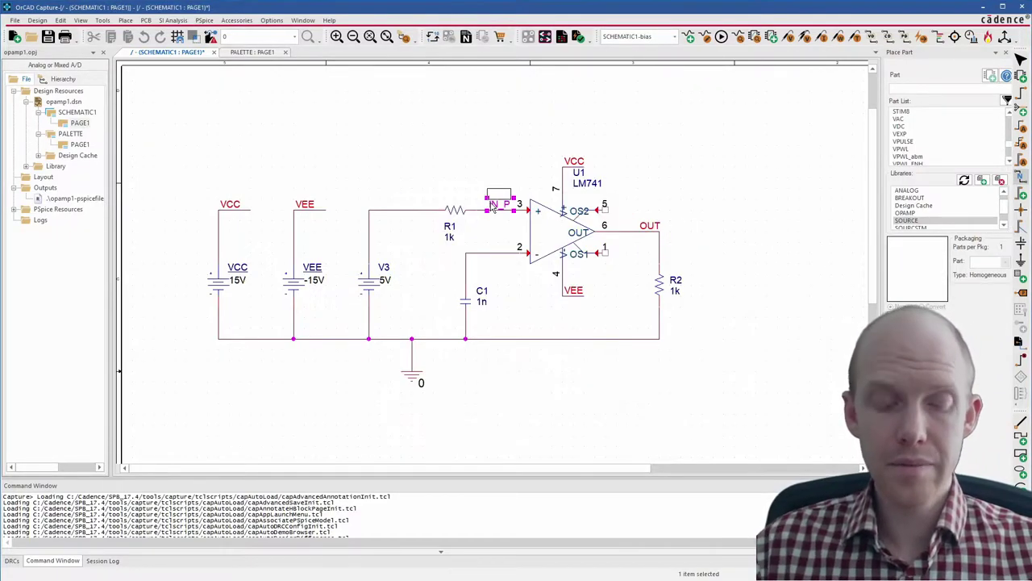
- Check the net names on the PALETTE reference page, and place alias P on the op-amp's pin 3 wire and alias 0 on its pin 2 wire
click(252, 51)
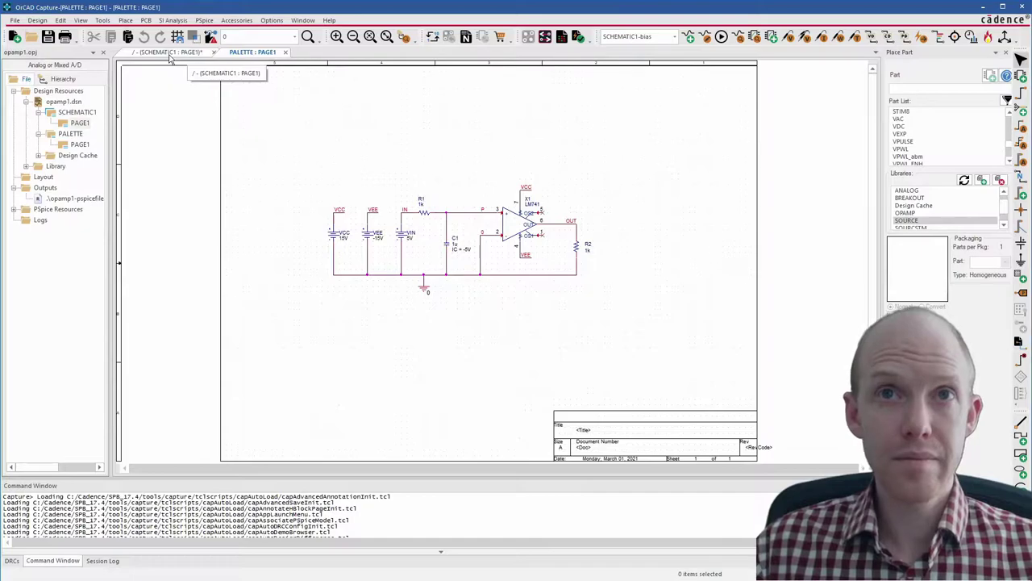
click(167, 51)
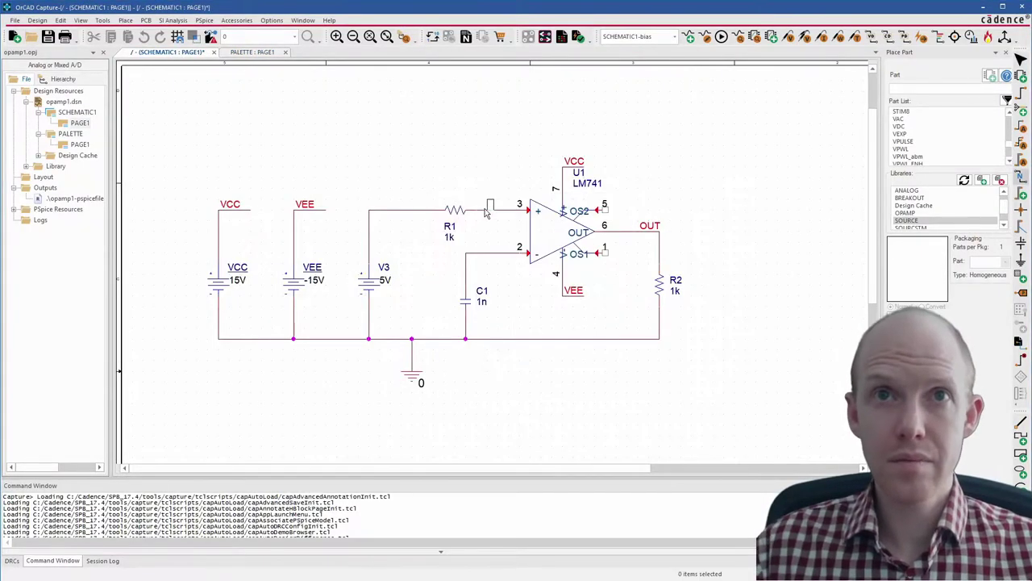
click(500, 211)
text(n0)
click(502, 252)
- Place the net alias IN on the wire between V3 and R1, and rename source V3 as VIN
text(nIN)
key(Return)
click(386, 210)
double_click(384, 267)
text(VIN)
key(Return)
- Set the value of capacitor C1 to 1uF
double_click(481, 303)
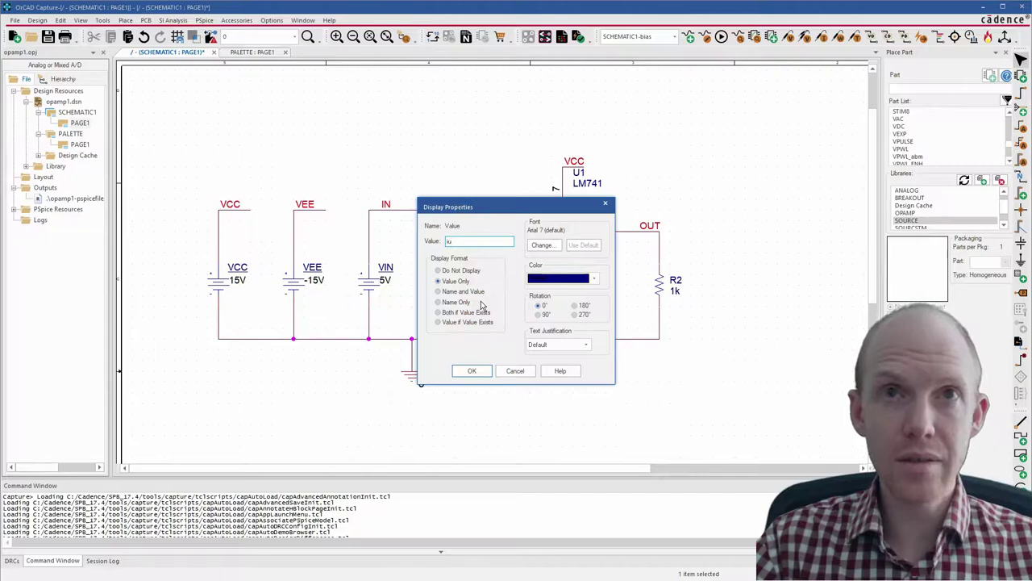
text(1u)
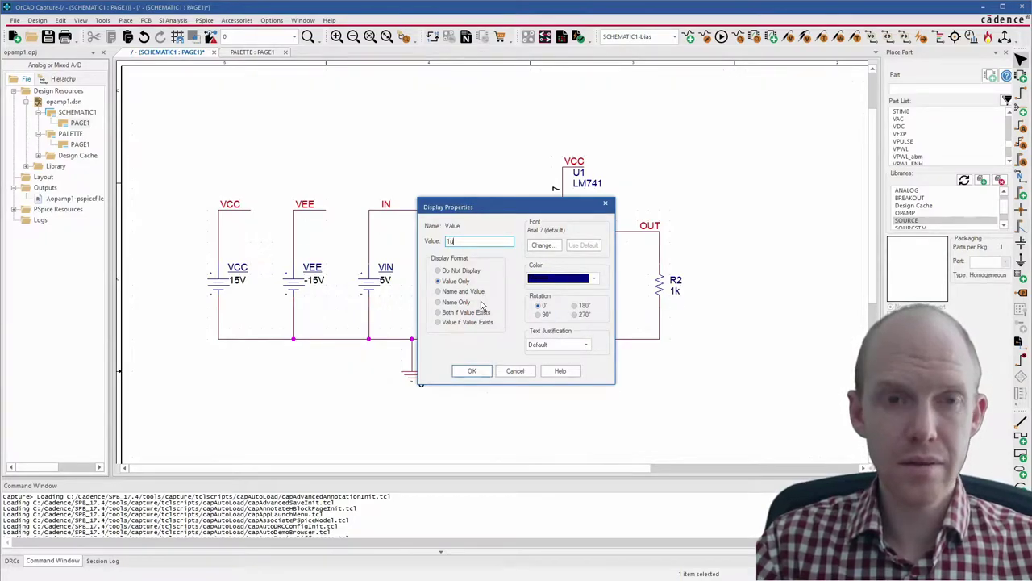
text(F)
key(Return)
click(456, 317)
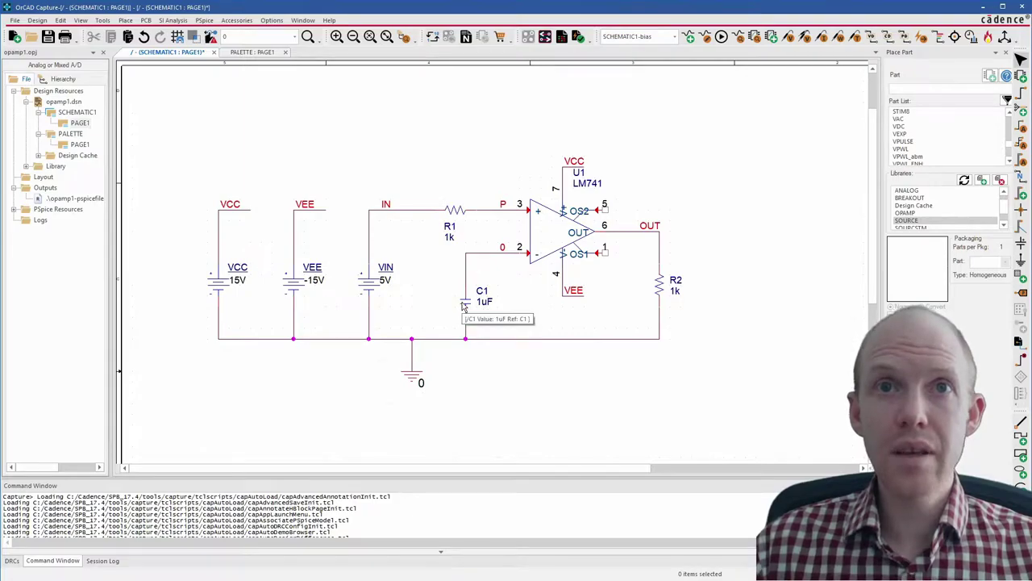
- Set the initial condition (IC) property of capacitor C1 to -5V and return to the schematic
double_click(464, 306)
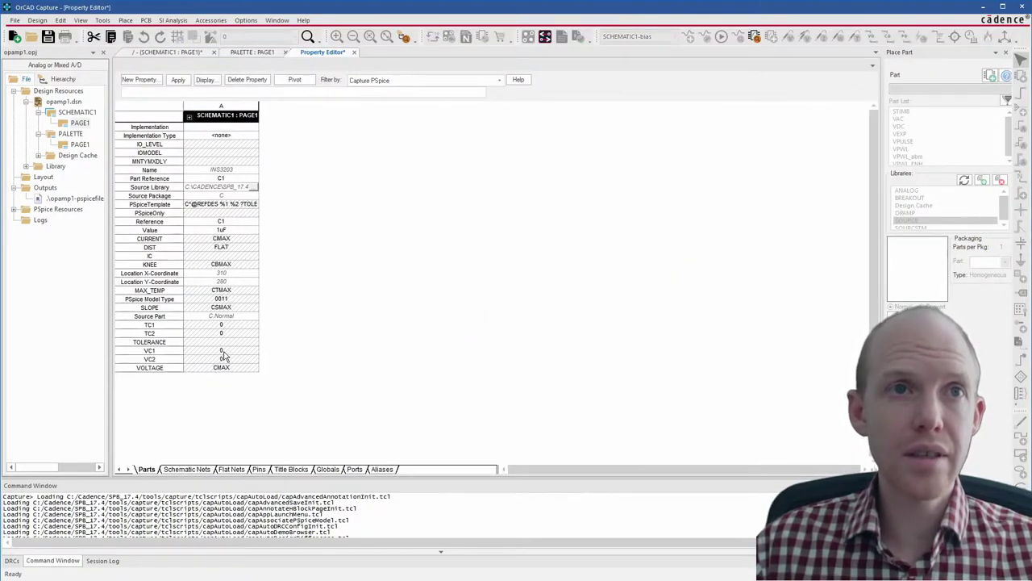
click(149, 257)
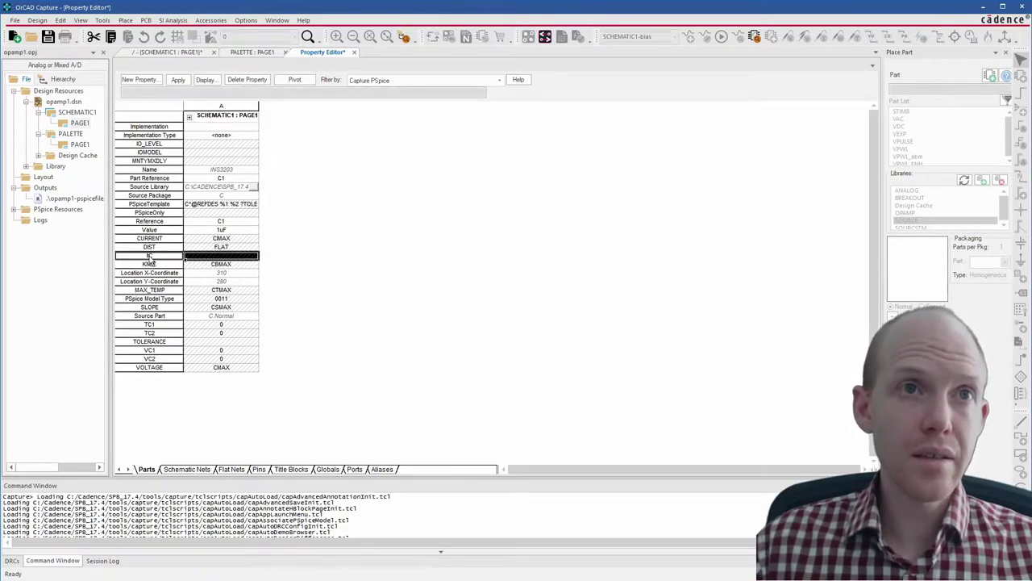
click(206, 257)
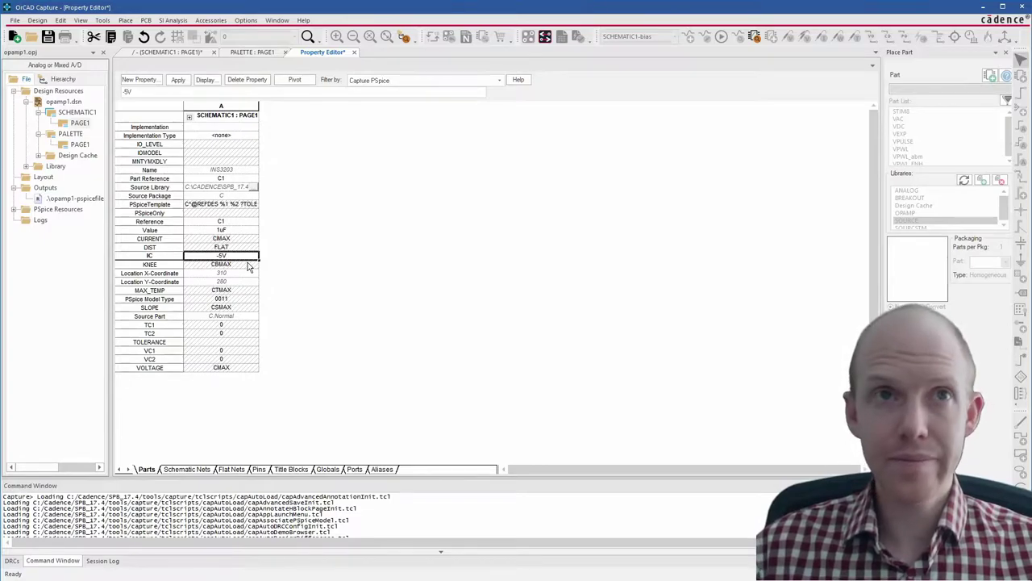
click(353, 53)
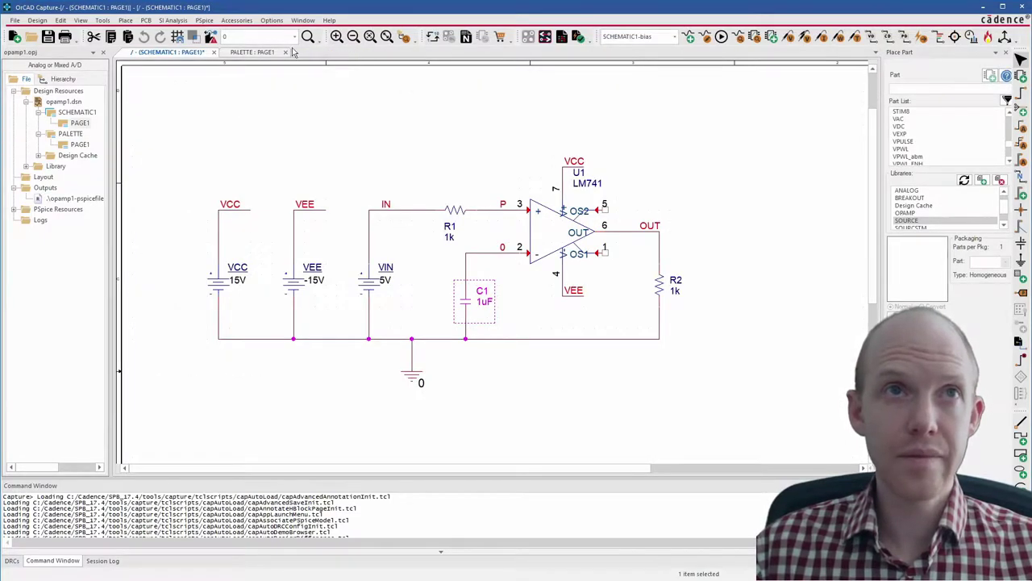
click(516, 326)
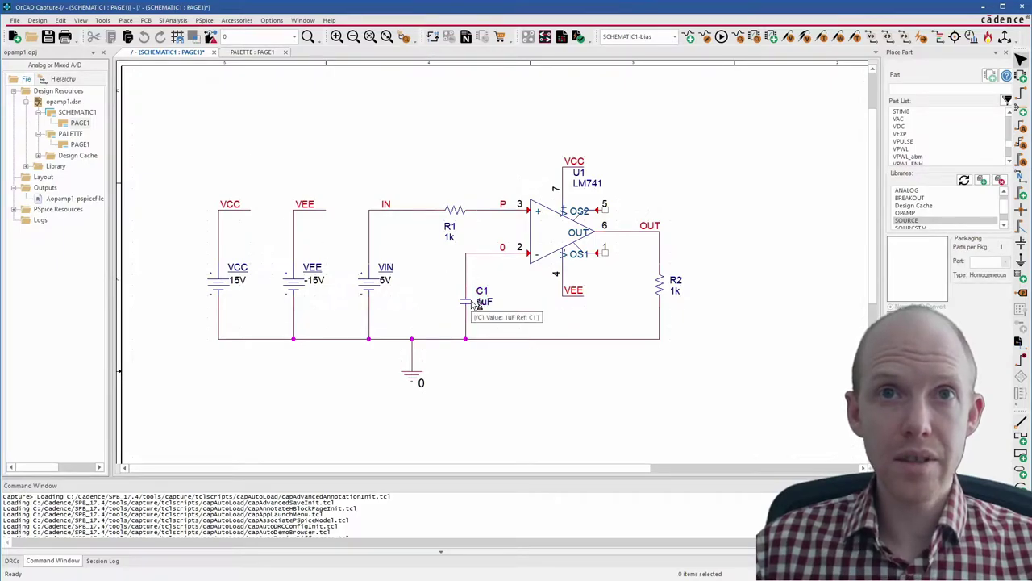
- Display capacitor C1's IC property on the schematic as name and value, and place its label directly beneath the 1uF value
double_click(476, 304)
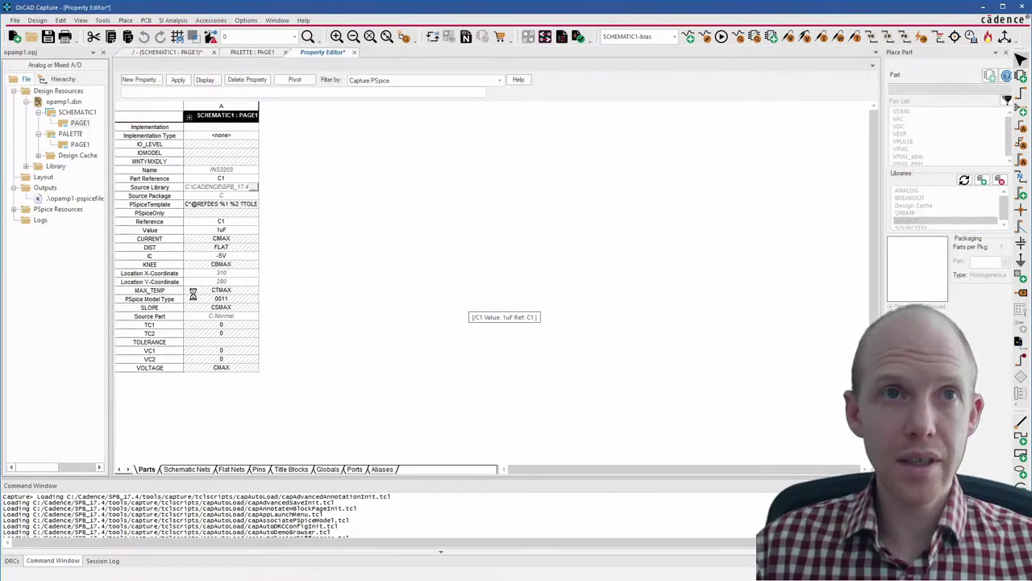
click(150, 257)
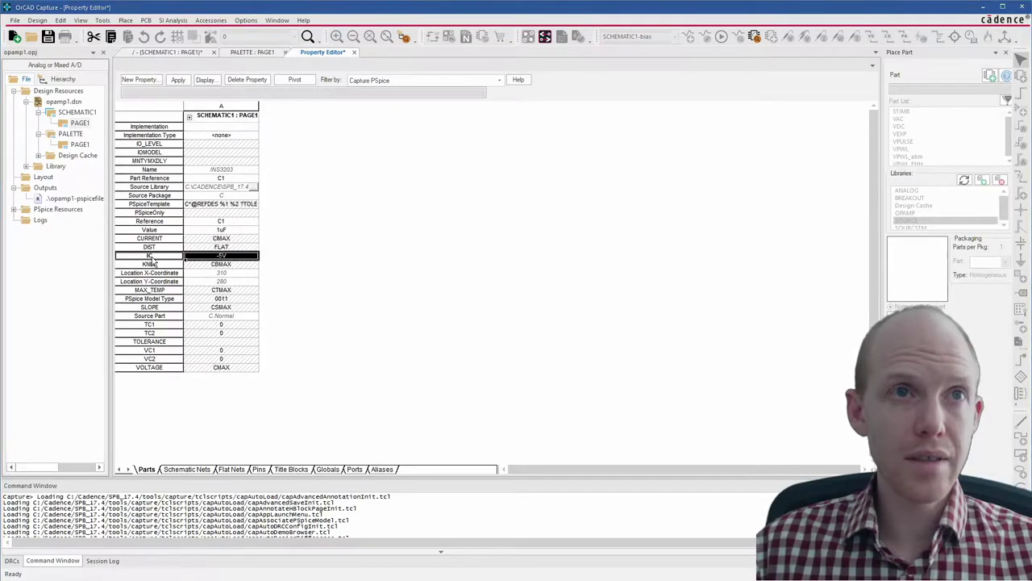
right_click(152, 261)
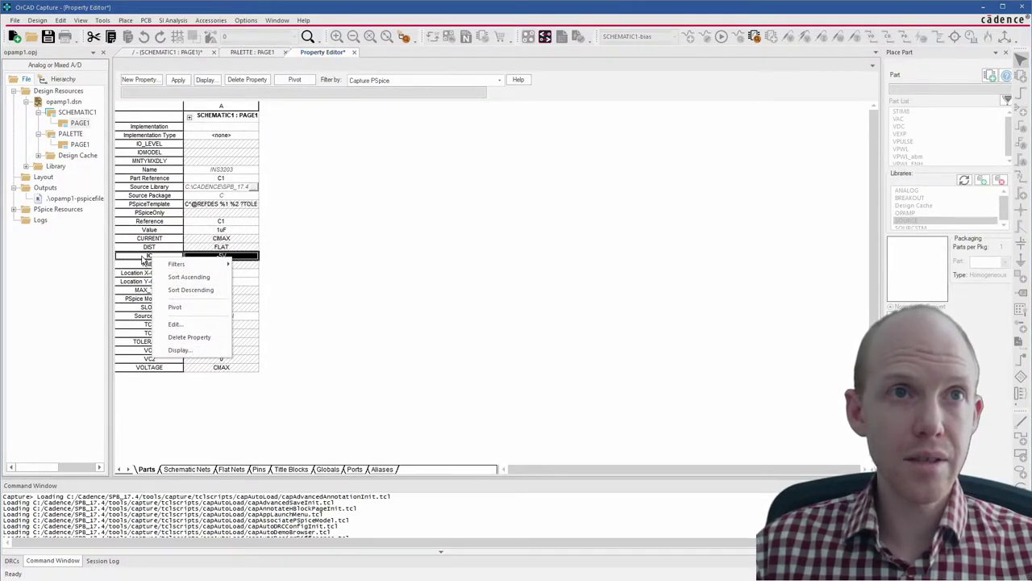
click(179, 350)
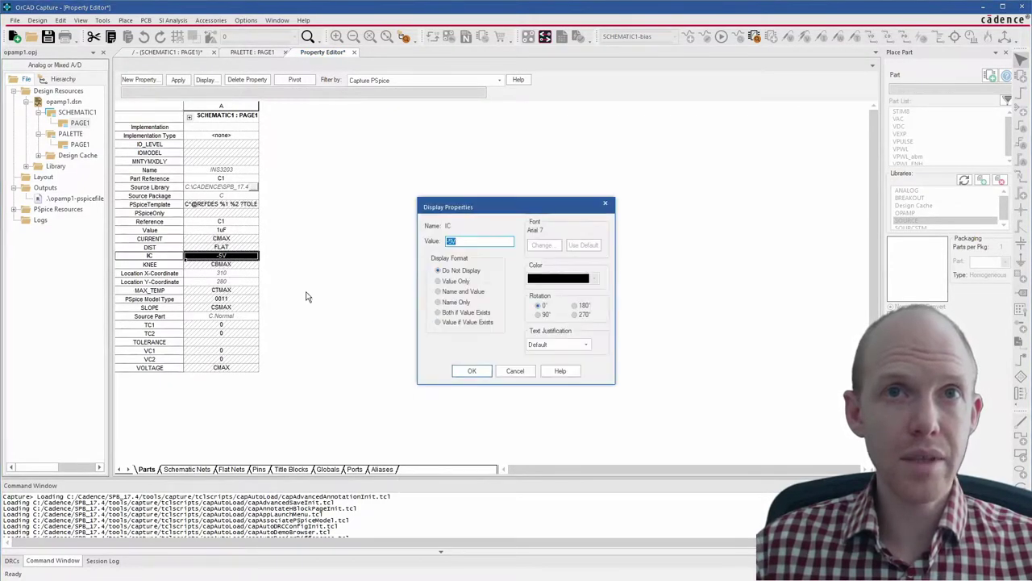
click(440, 291)
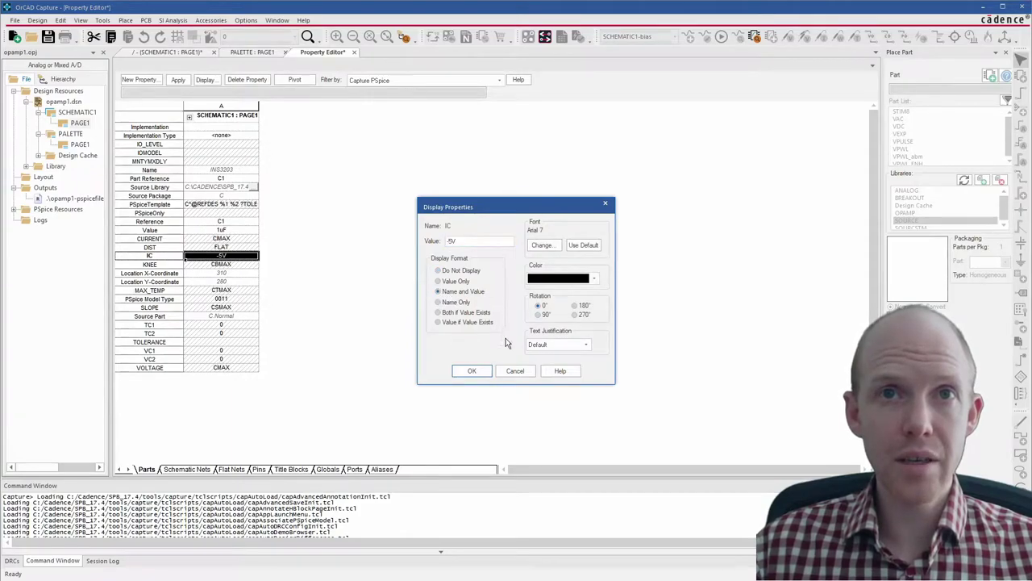
click(475, 371)
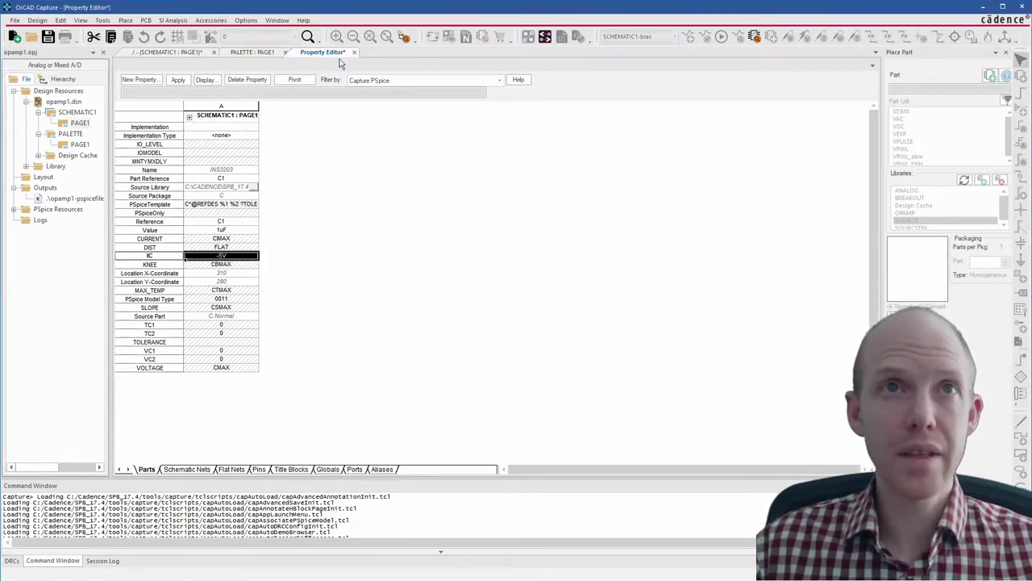
click(354, 52)
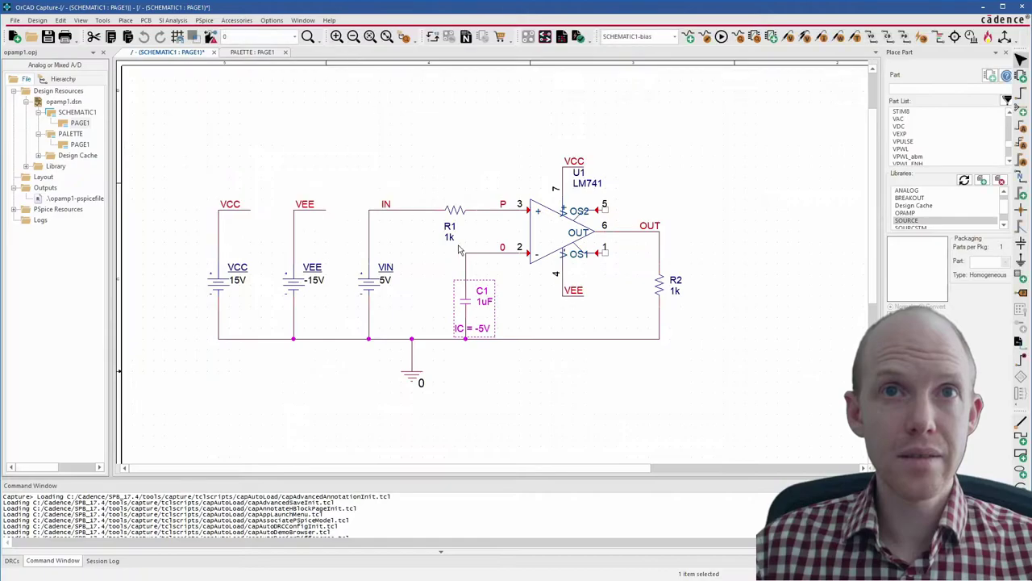
drag(479, 332, 489, 309)
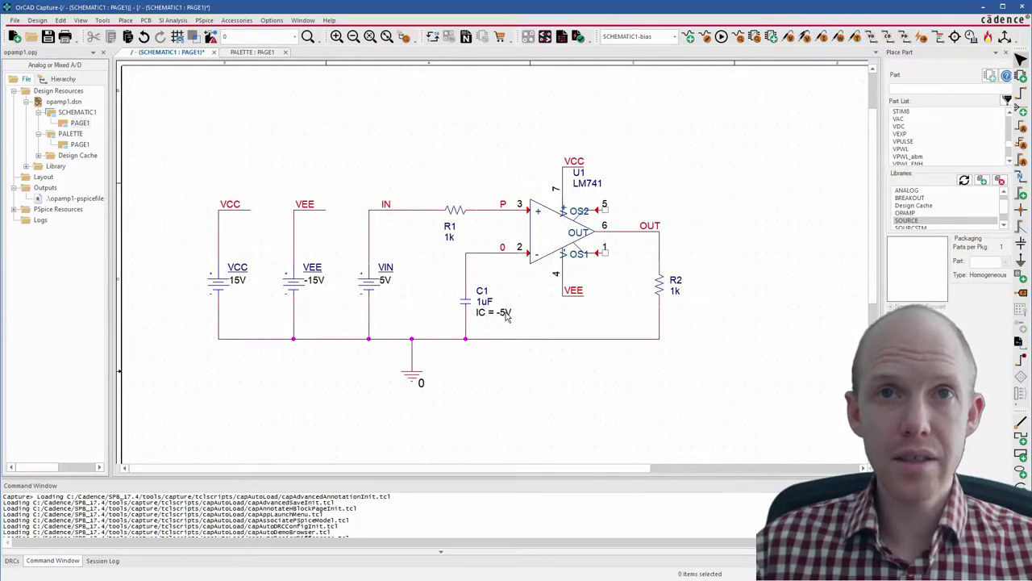
double_click(507, 315)
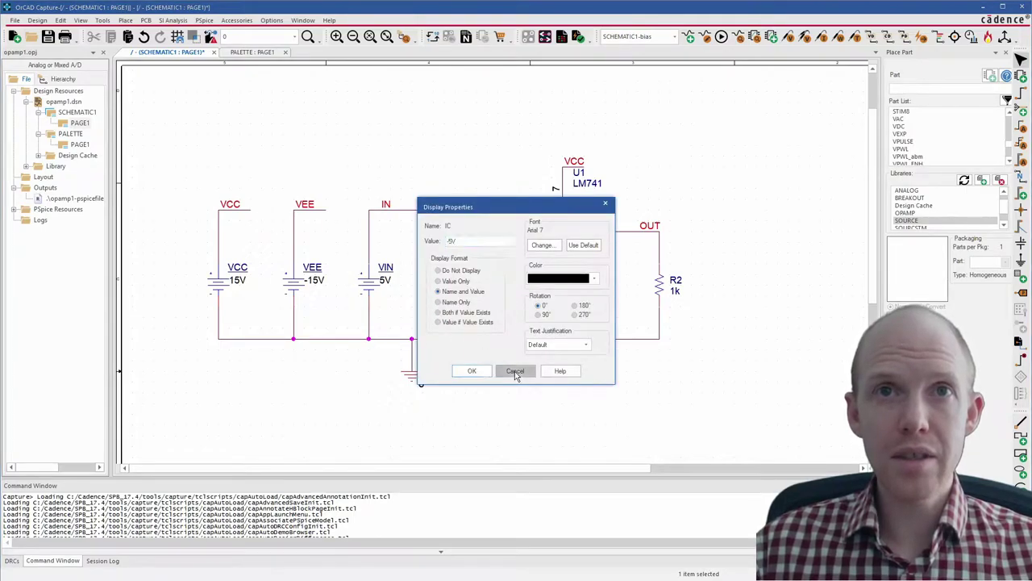
click(515, 370)
click(535, 323)
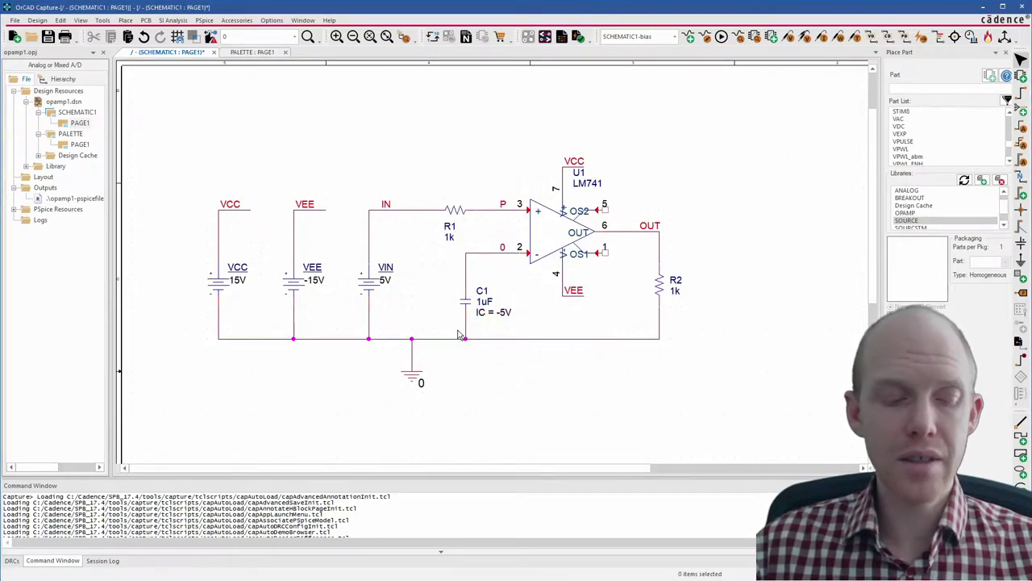
- Save the design and place no-connect markers on the op-amp's OS2 pin 5 and OS1 pin 1
key(ctrl+s)
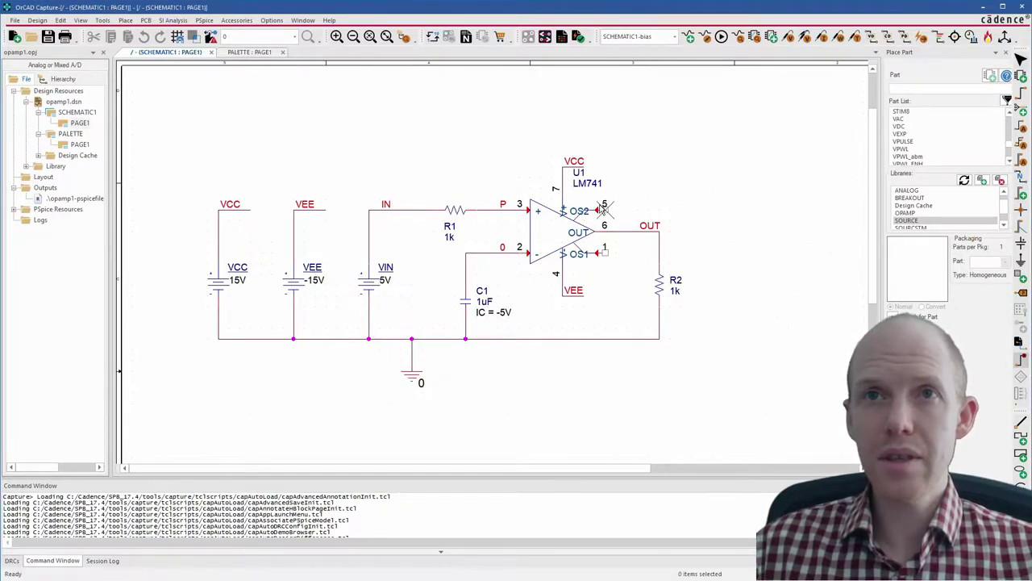
click(605, 210)
click(605, 253)
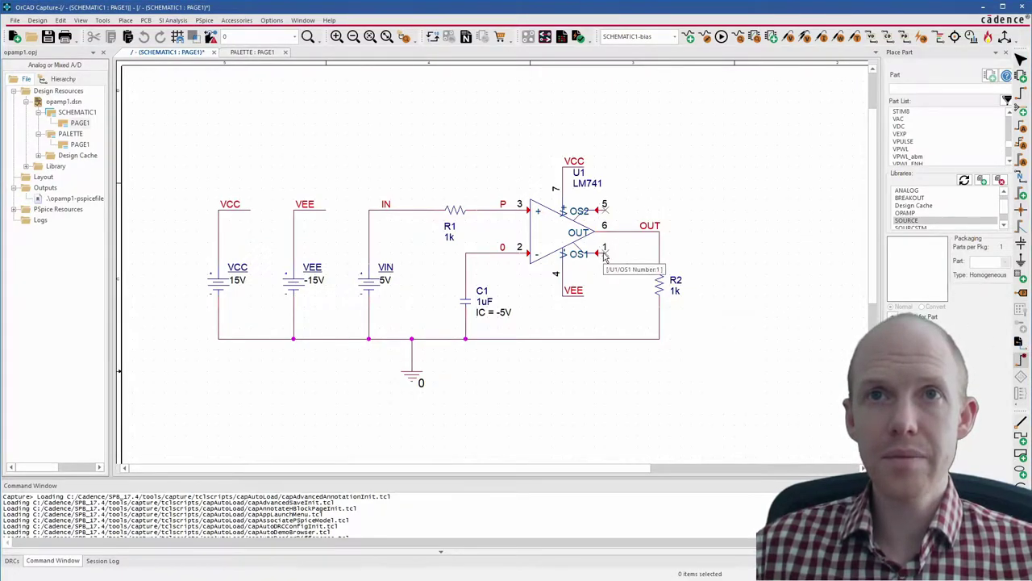
- Create the PSpice netlist of the design and open it for viewing
click(204, 20)
click(222, 101)
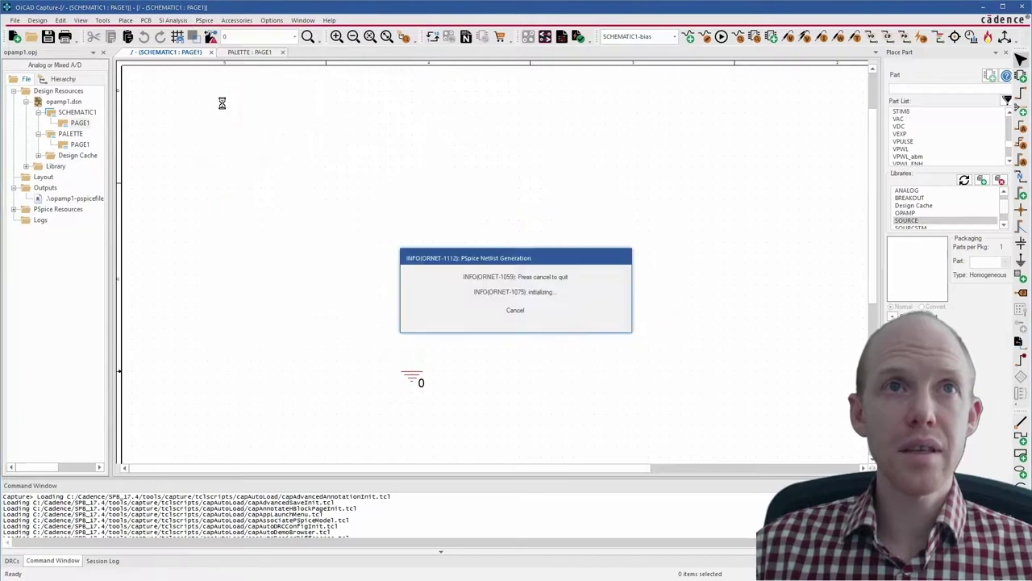
click(201, 21)
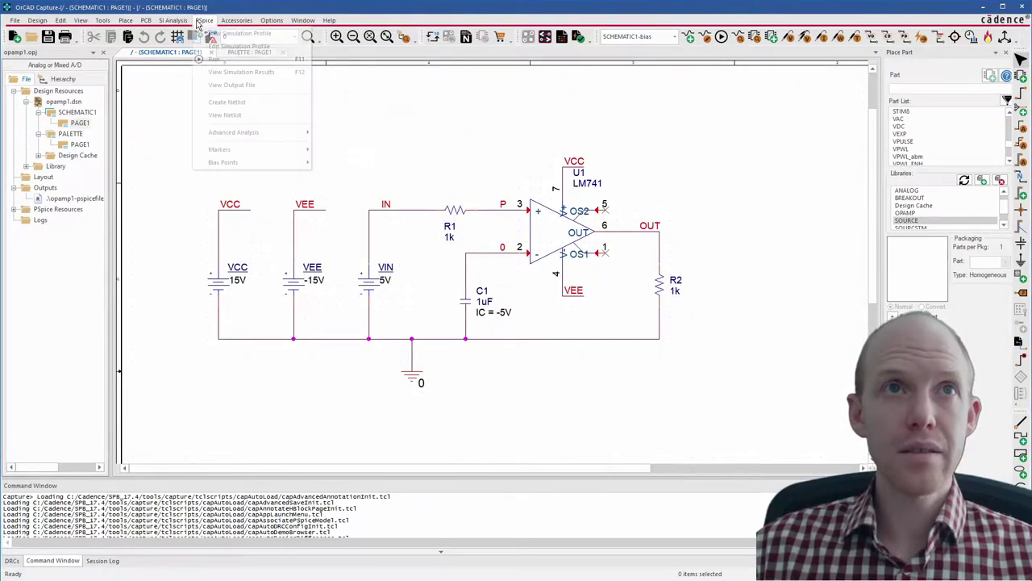
click(226, 115)
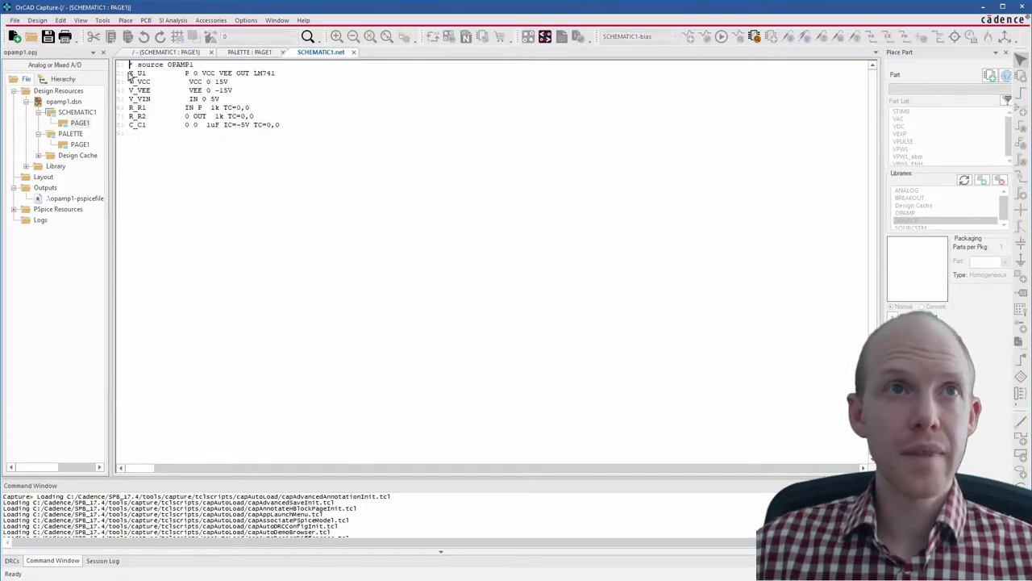
- Examine the component lines and the LM741 model name in the netlist, and close the netlist file
drag(130, 72, 200, 133)
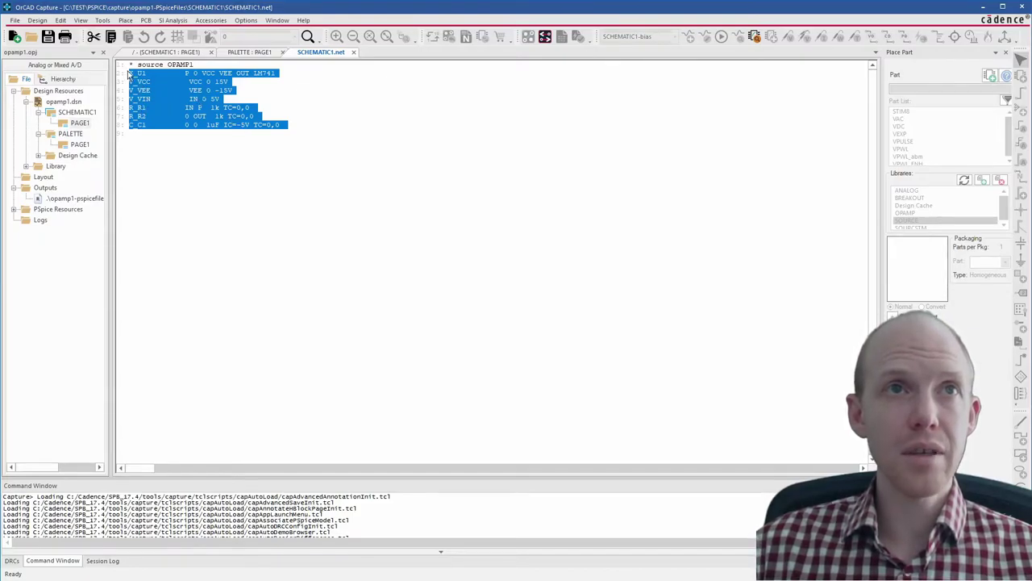
click(243, 103)
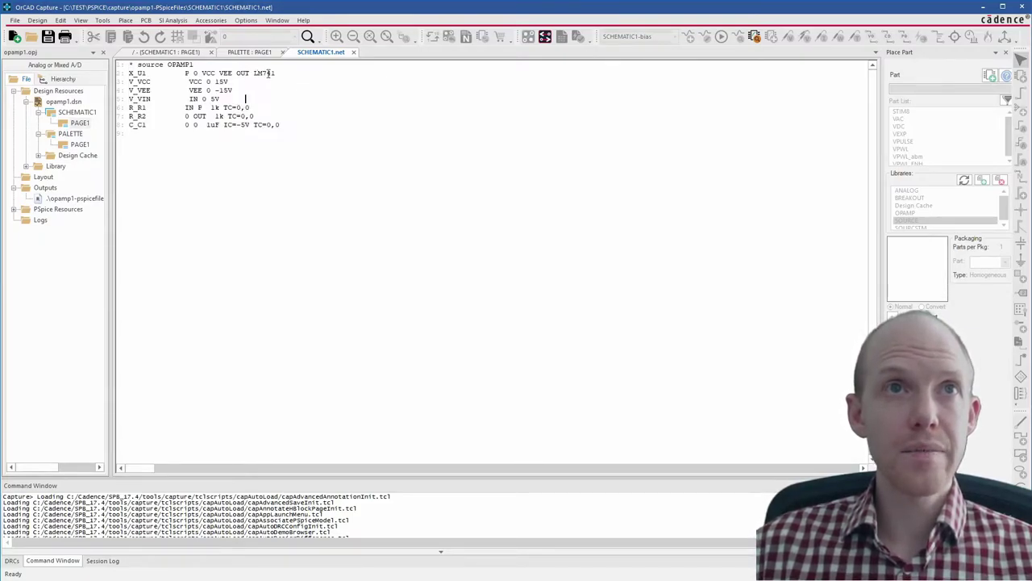
double_click(267, 72)
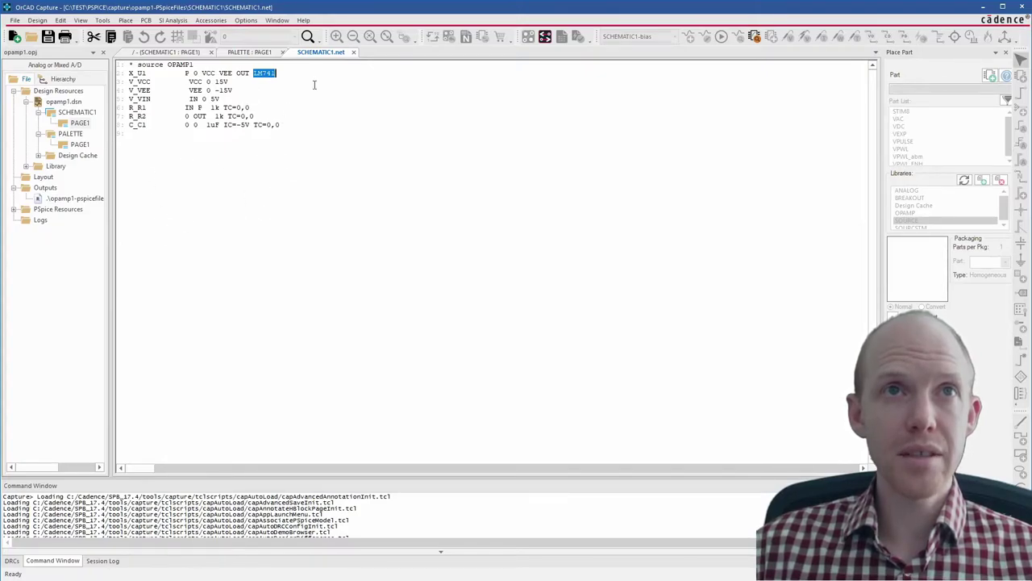
click(354, 52)
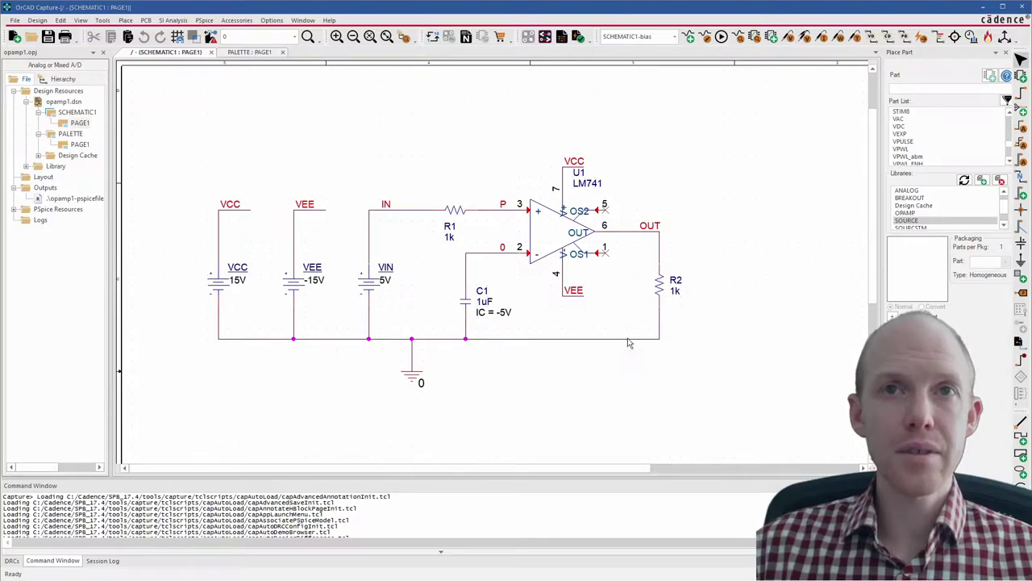
- Open the properties of resistor R1 and widen the value column to read the full PSpiceTemplate
double_click(456, 211)
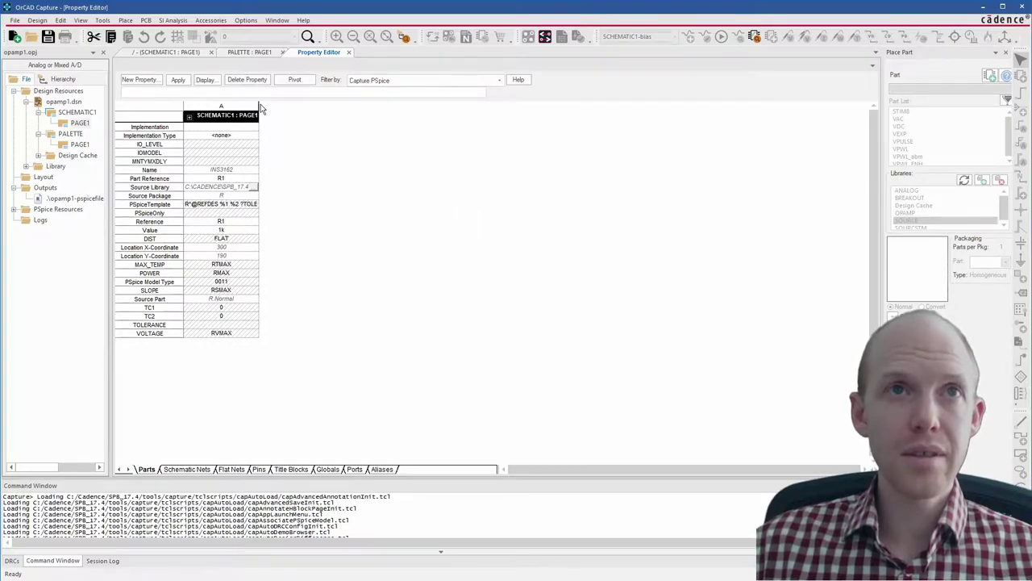
drag(259, 105, 432, 105)
click(149, 206)
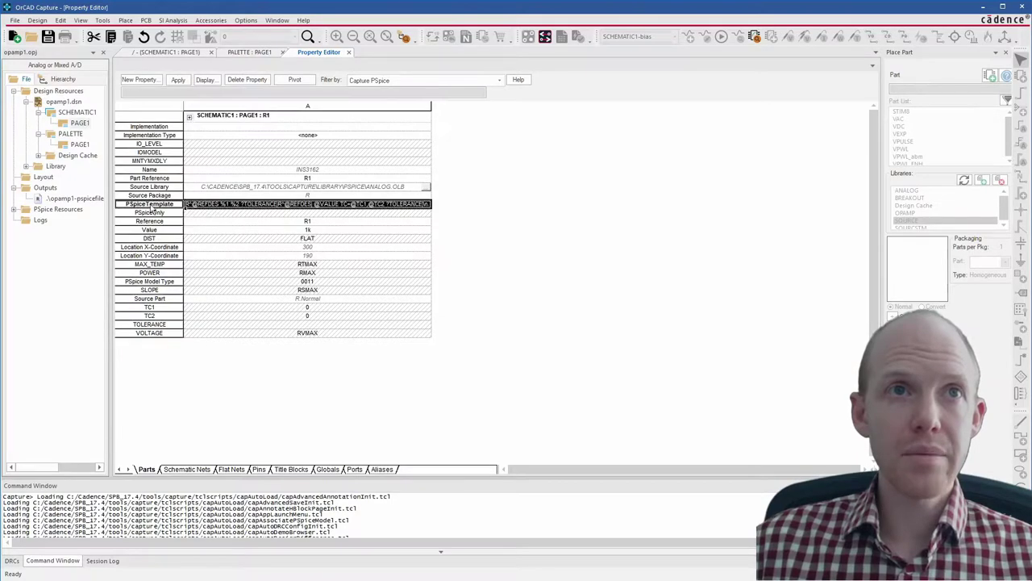
drag(430, 105, 707, 108)
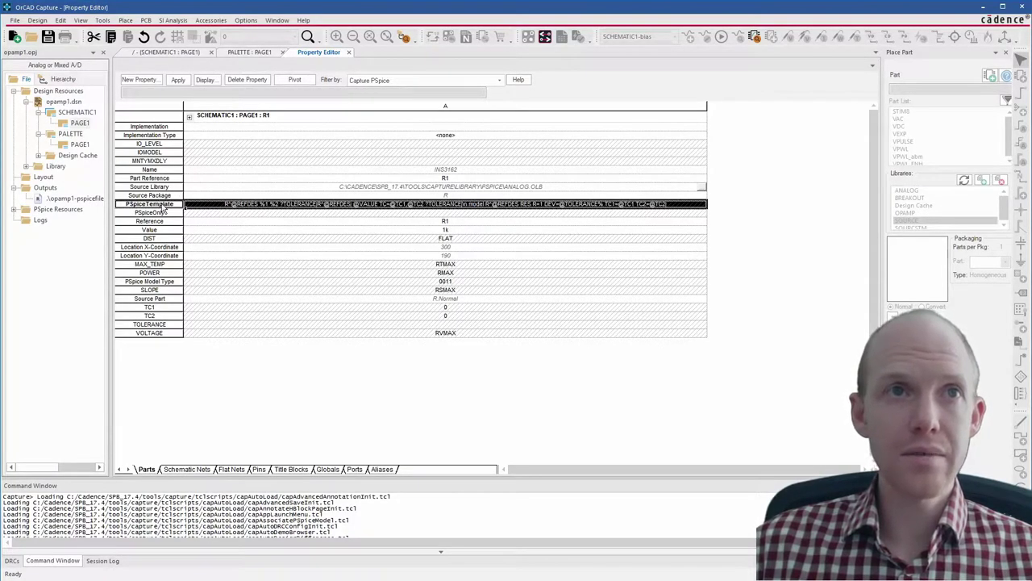
- Compare R1 on the schematic with its PSpiceTemplate, and examine its Value and TC1 properties in the property list
click(184, 51)
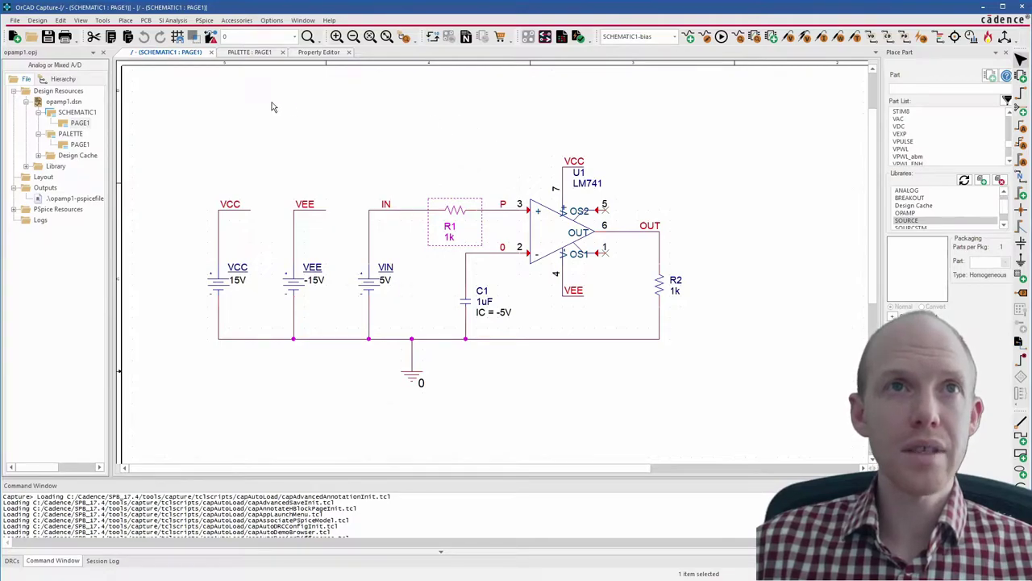
click(317, 54)
click(160, 205)
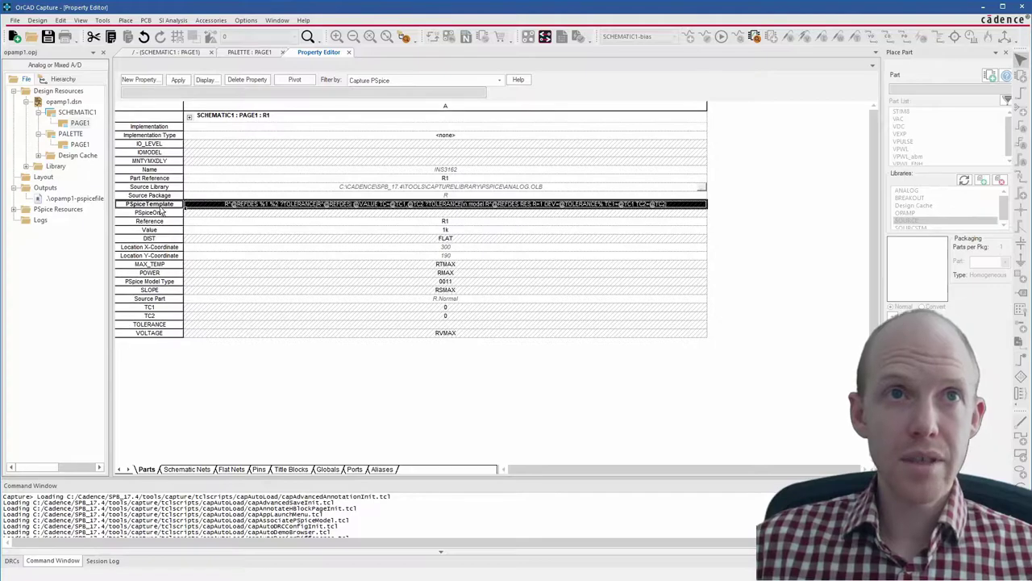
click(234, 213)
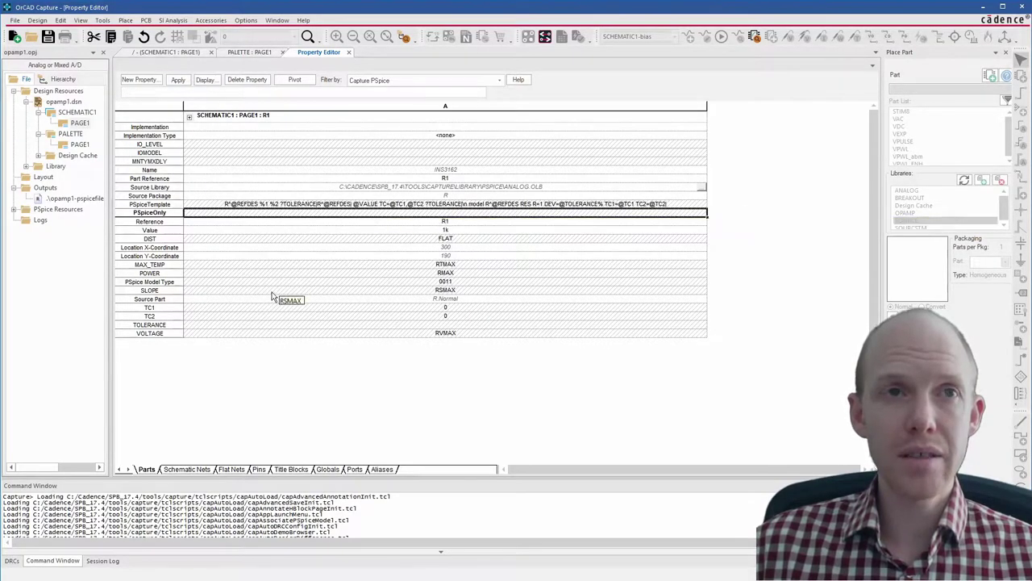
drag(150, 291, 157, 308)
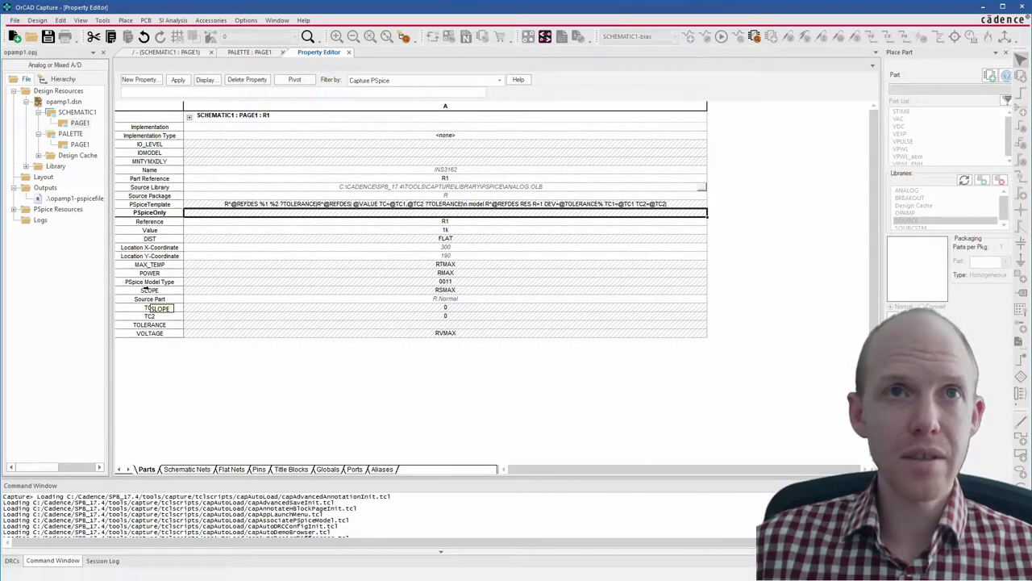
drag(158, 308, 152, 306)
drag(150, 229, 153, 231)
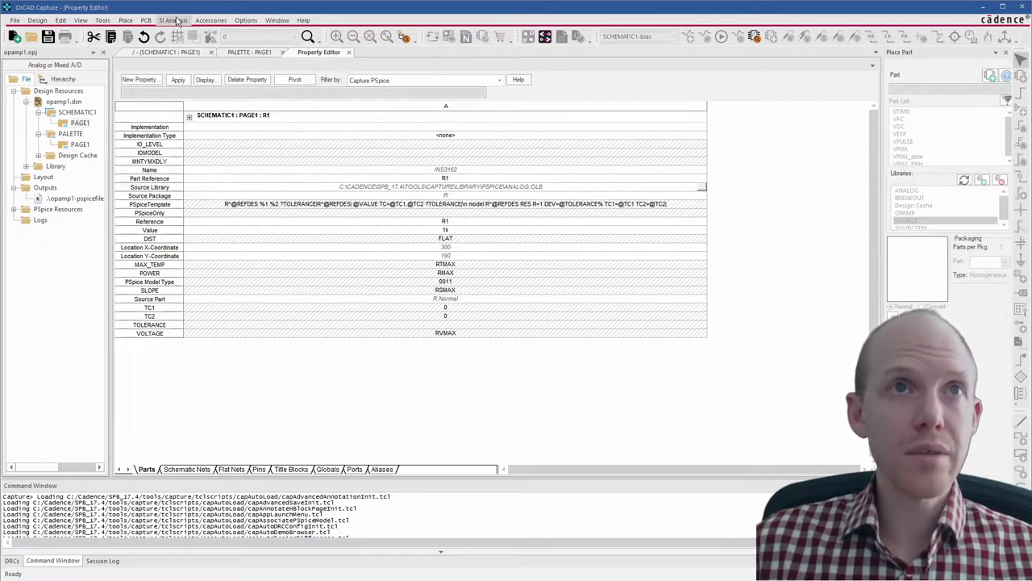
- Look at the PALETTE reference page and reopen the SCHEMATIC1 PSpice netlist
click(246, 52)
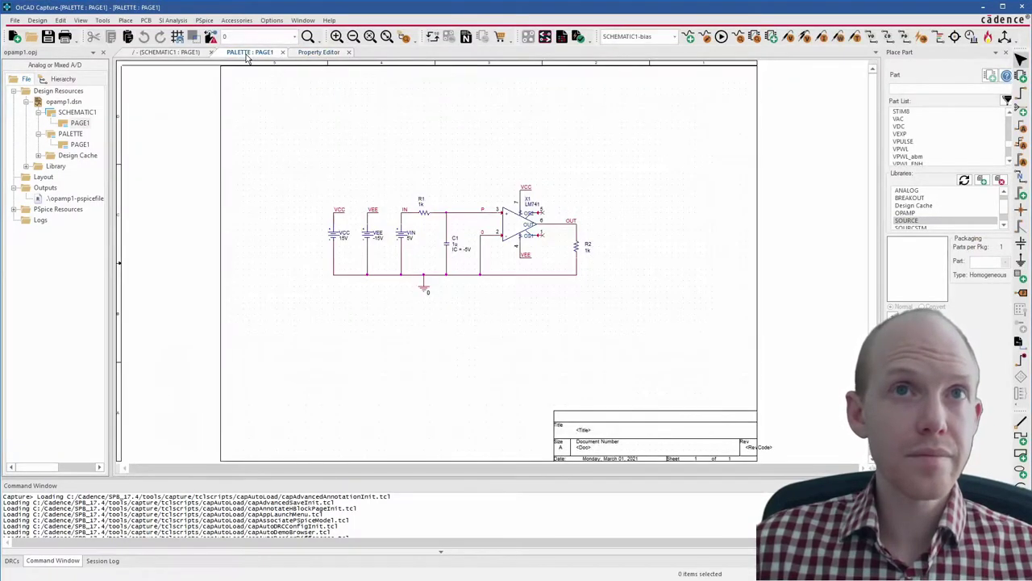
click(204, 20)
click(222, 110)
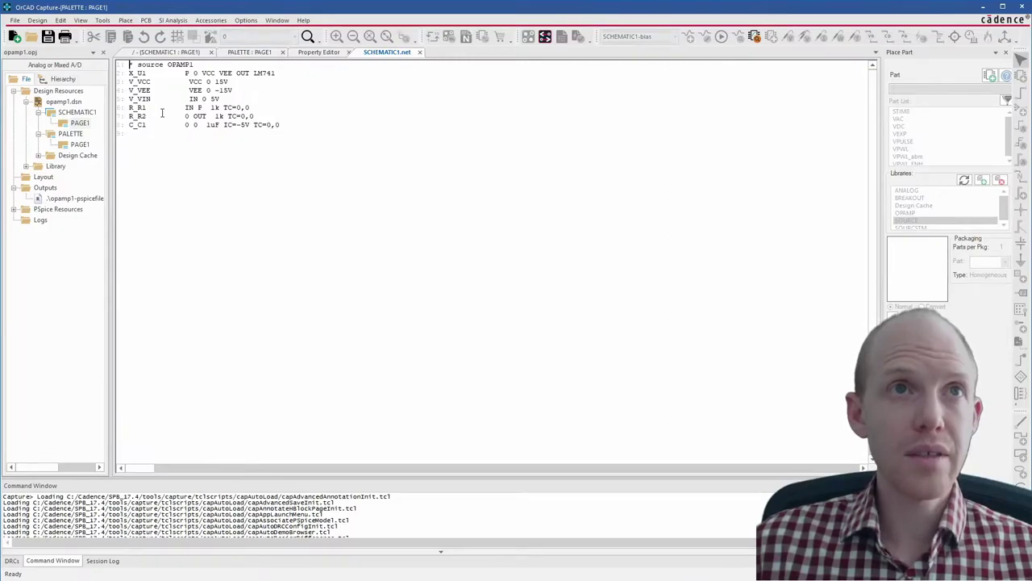
- Examine the R_R1 line of the netlist: its name prefix, the nodes IN and P, the resistance value and the TC term
drag(129, 108, 259, 108)
double_click(191, 107)
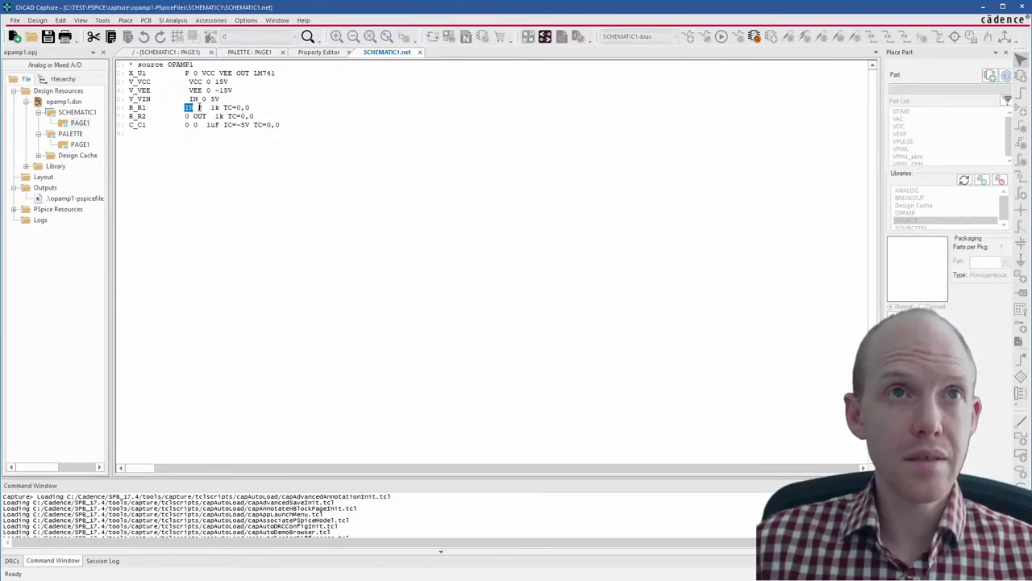
double_click(199, 107)
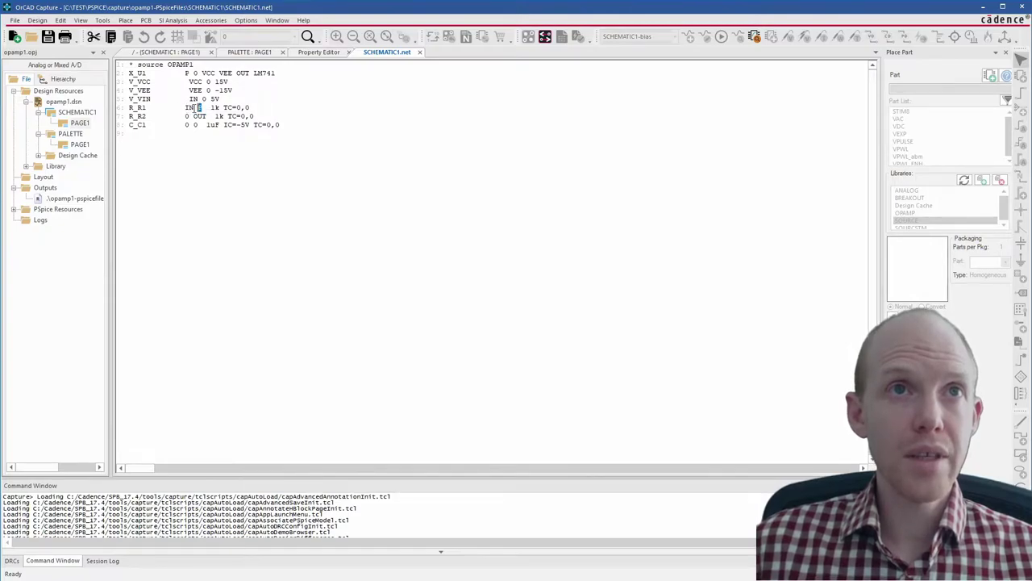
double_click(215, 108)
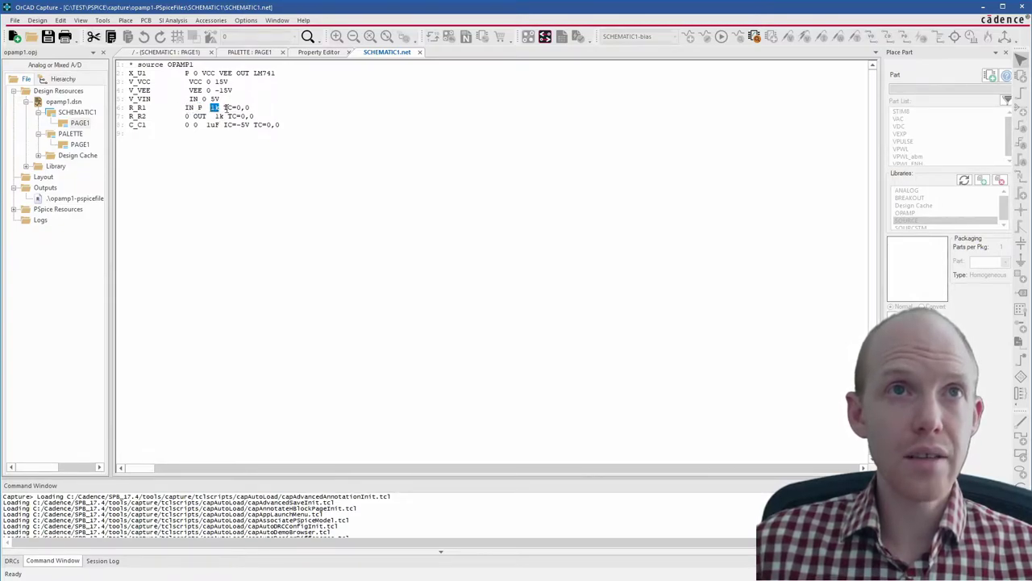
drag(222, 108, 252, 108)
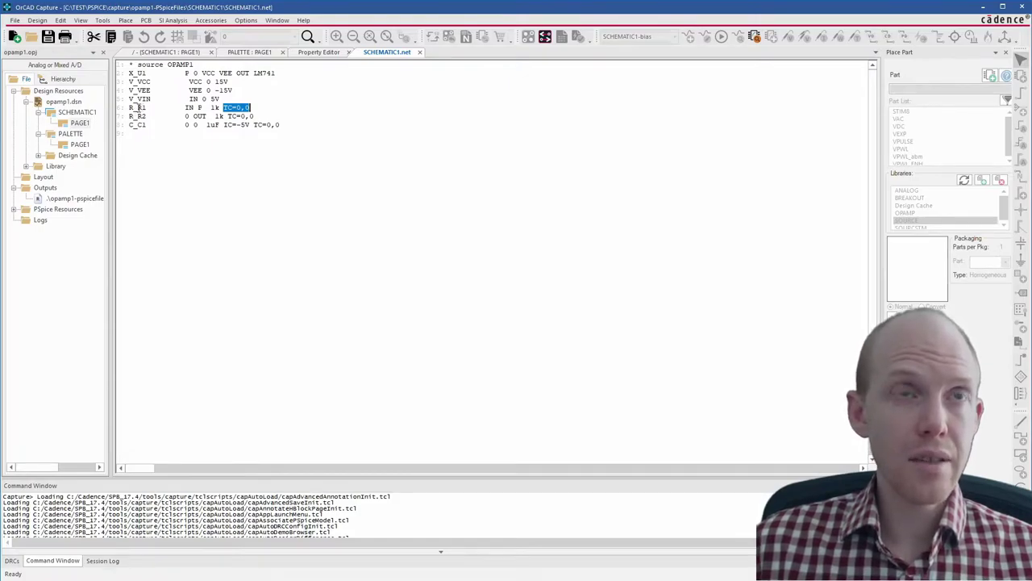
drag(146, 107, 138, 107)
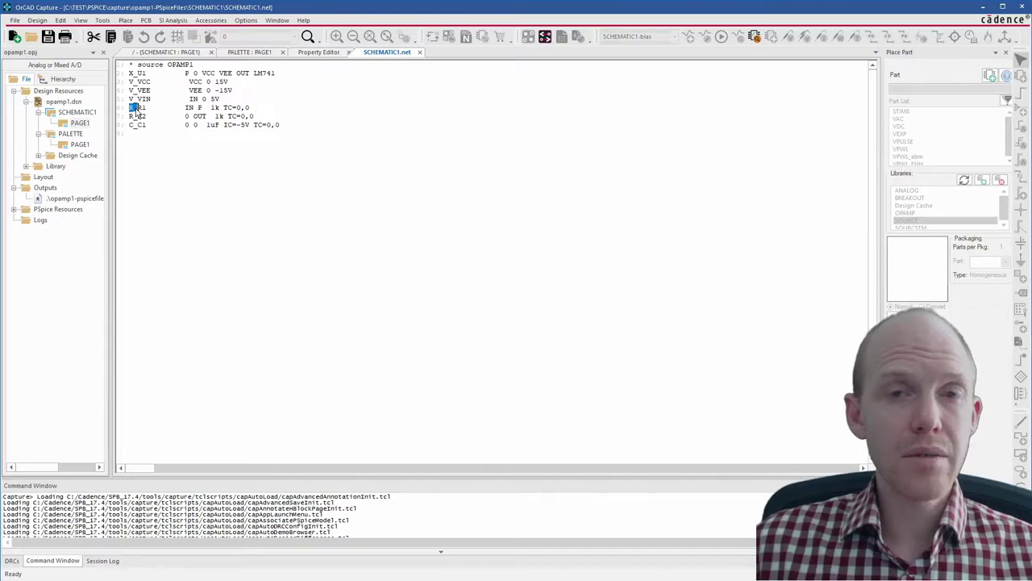
click(138, 107)
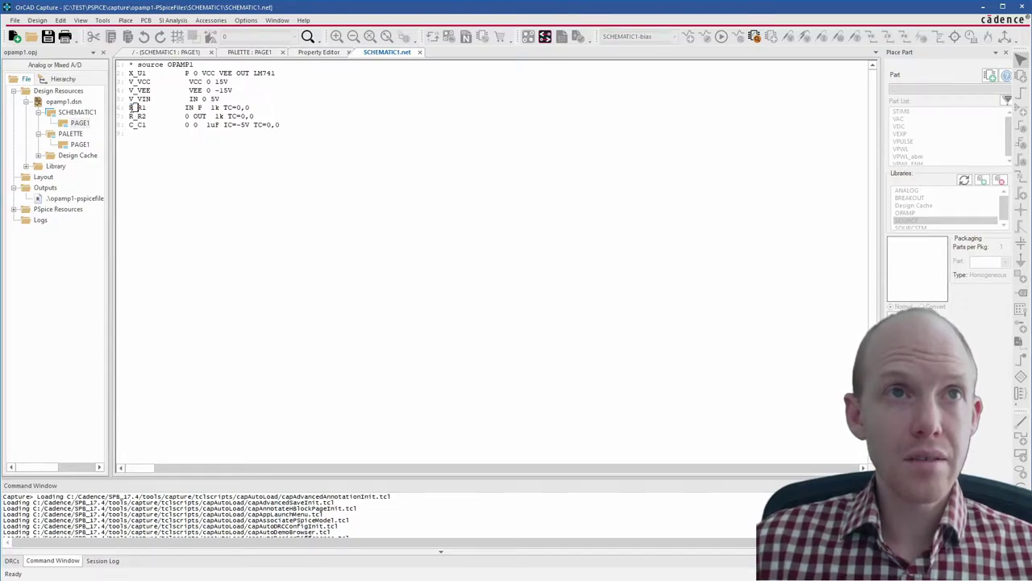
- Examine the name prefixes of R_R1 and V_VEE in the netlist and compare them with the circuit on the PALETTE page
drag(129, 107, 135, 108)
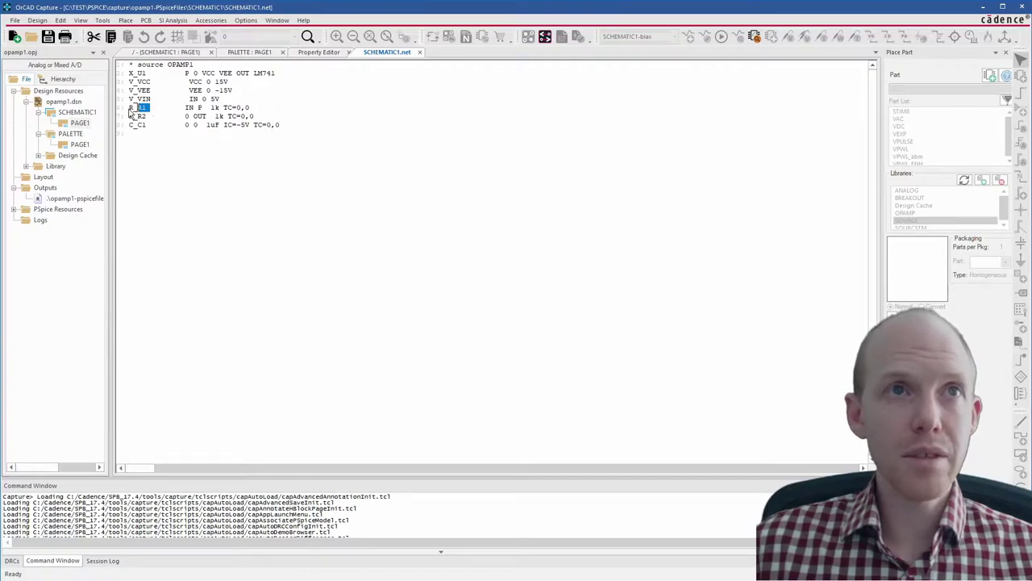
click(129, 108)
drag(130, 109, 142, 108)
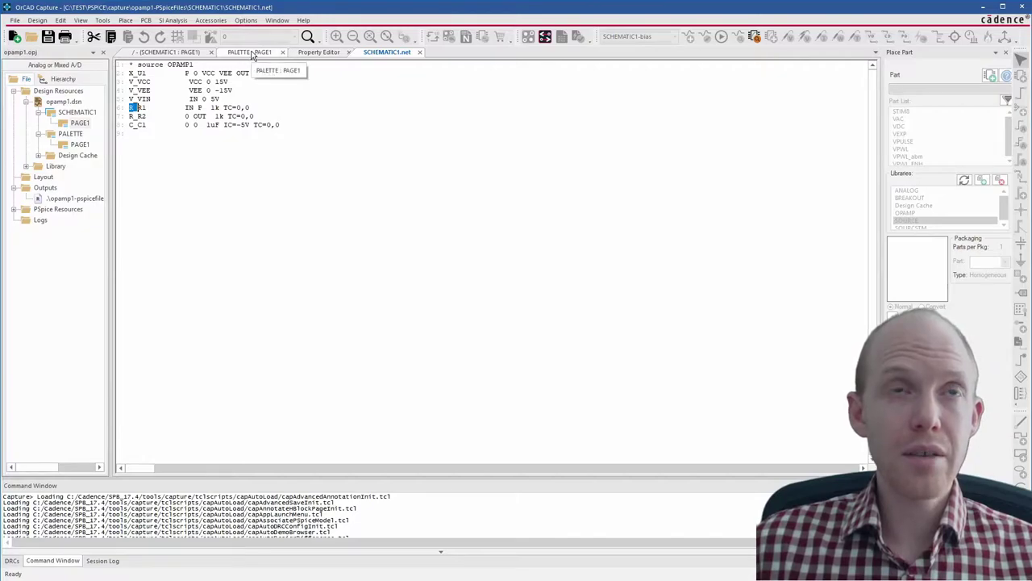
click(252, 53)
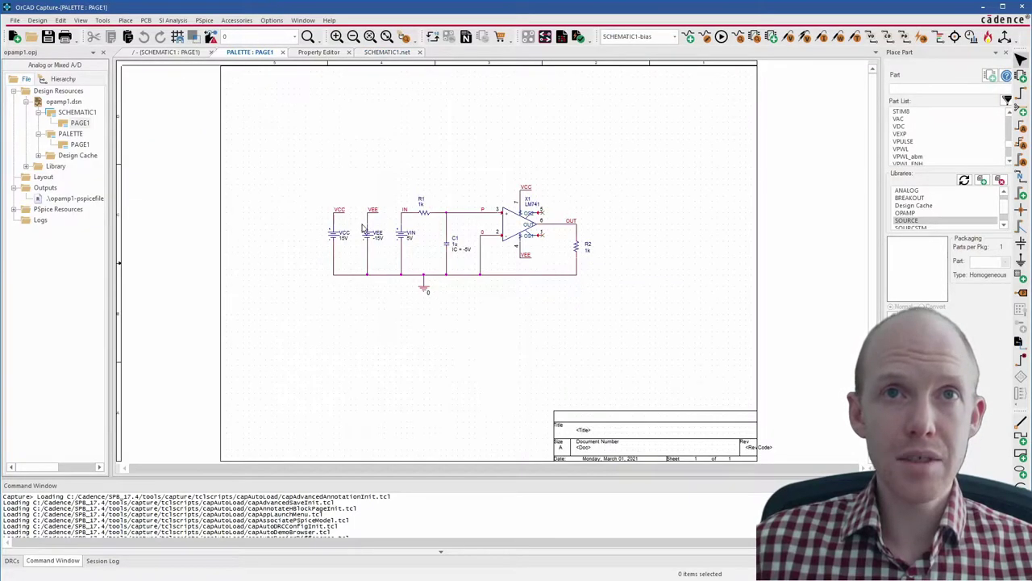
click(389, 54)
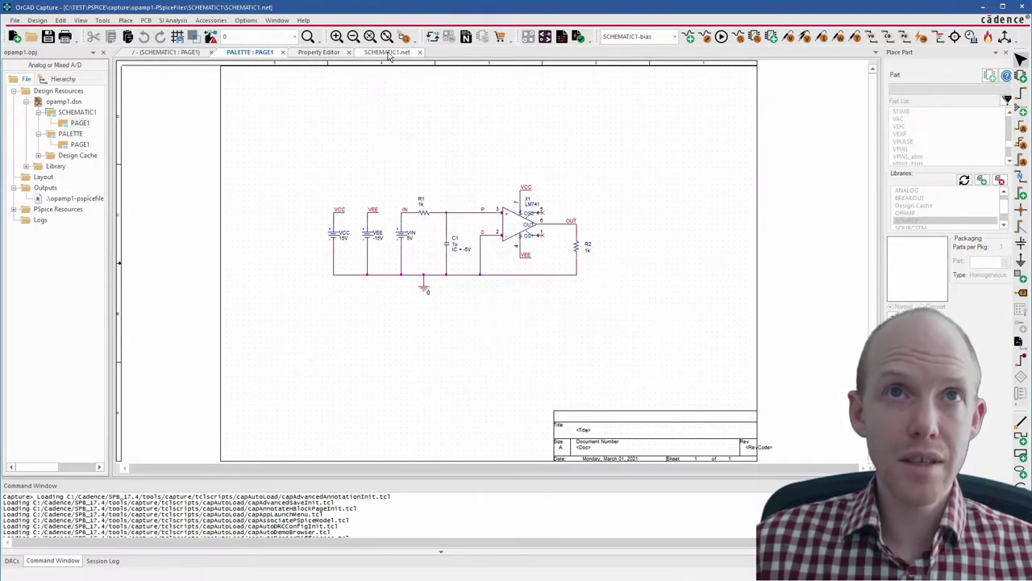
drag(139, 90, 133, 94)
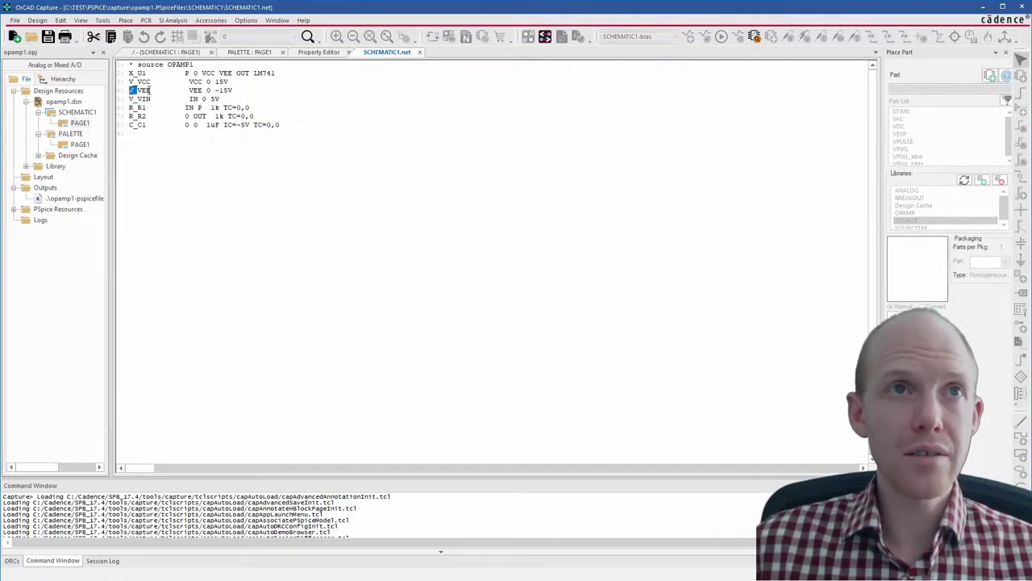
click(147, 90)
double_click(148, 90)
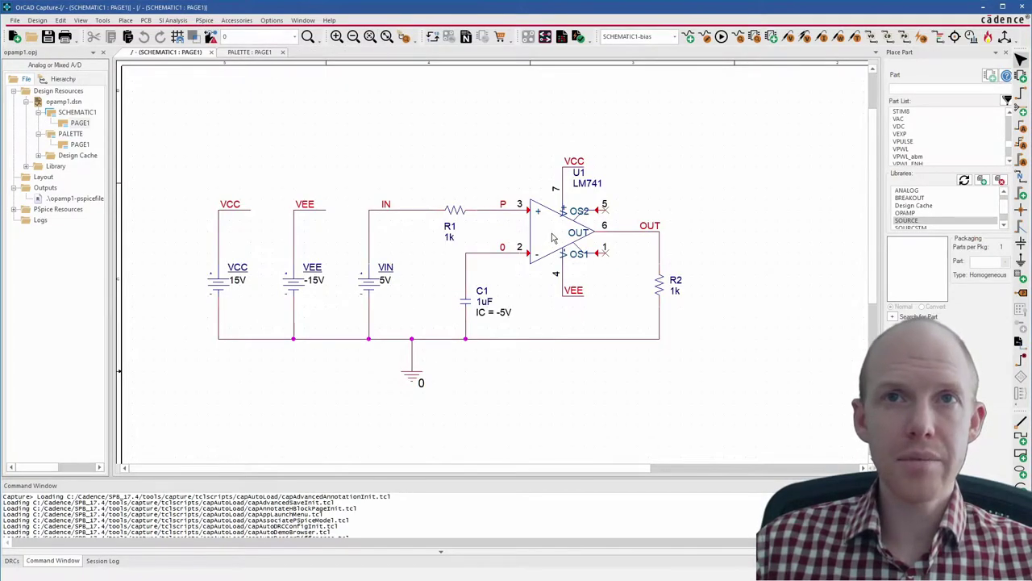
- Open the properties of op-amp U1 and widen the value column to read its full PSpiceTemplate
double_click(553, 238)
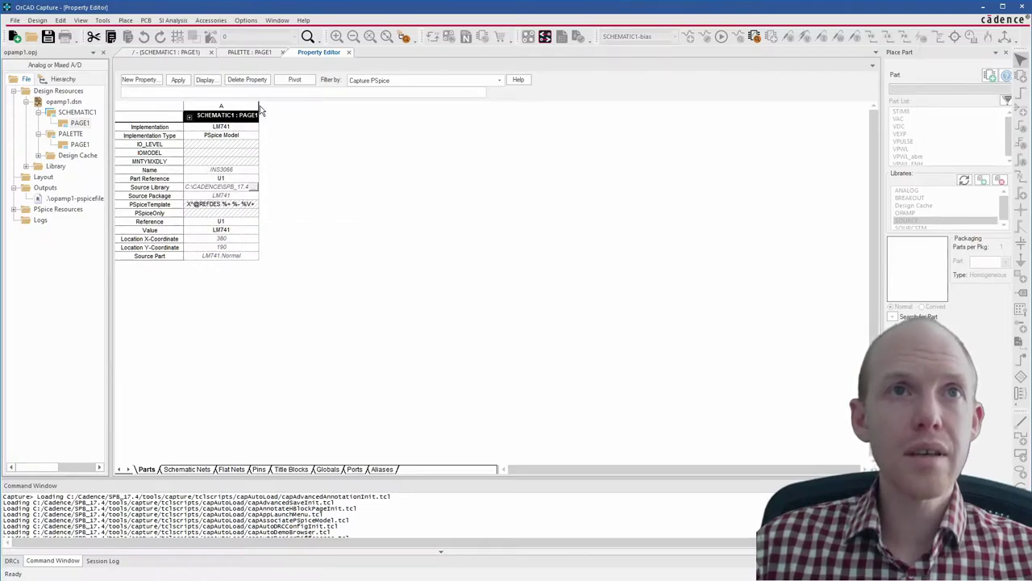
drag(260, 111, 398, 105)
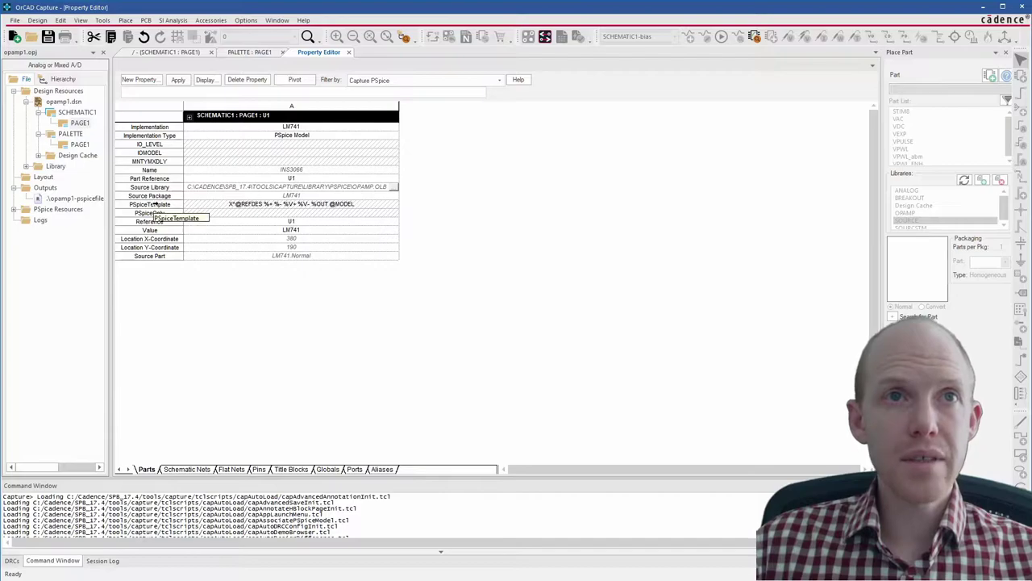
click(154, 206)
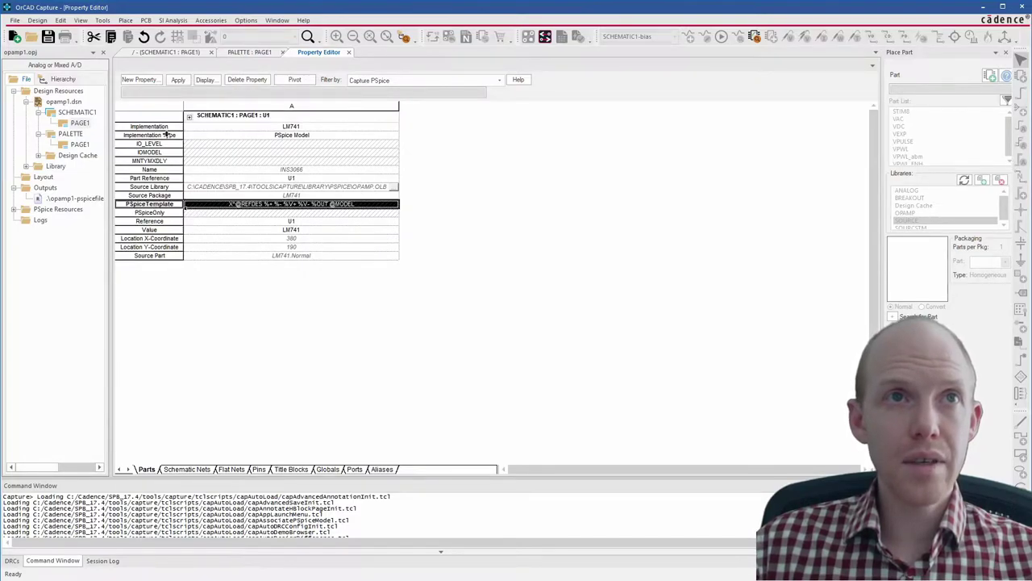
- Examine U1's Implementation, Implementation Type and Value properties, and return to the SCHEMATIC1 page
drag(163, 126, 168, 136)
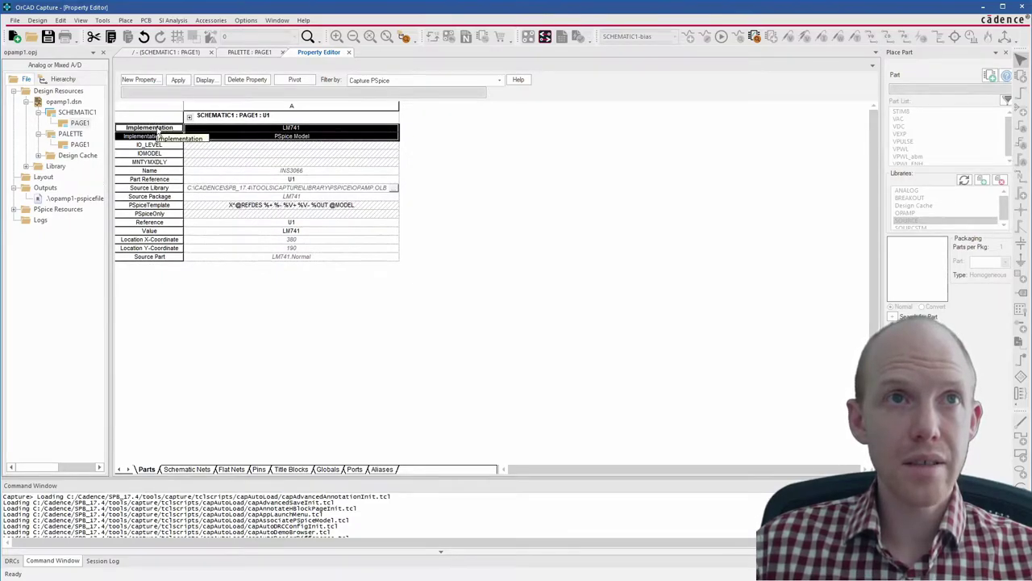
click(291, 128)
drag(308, 127, 279, 127)
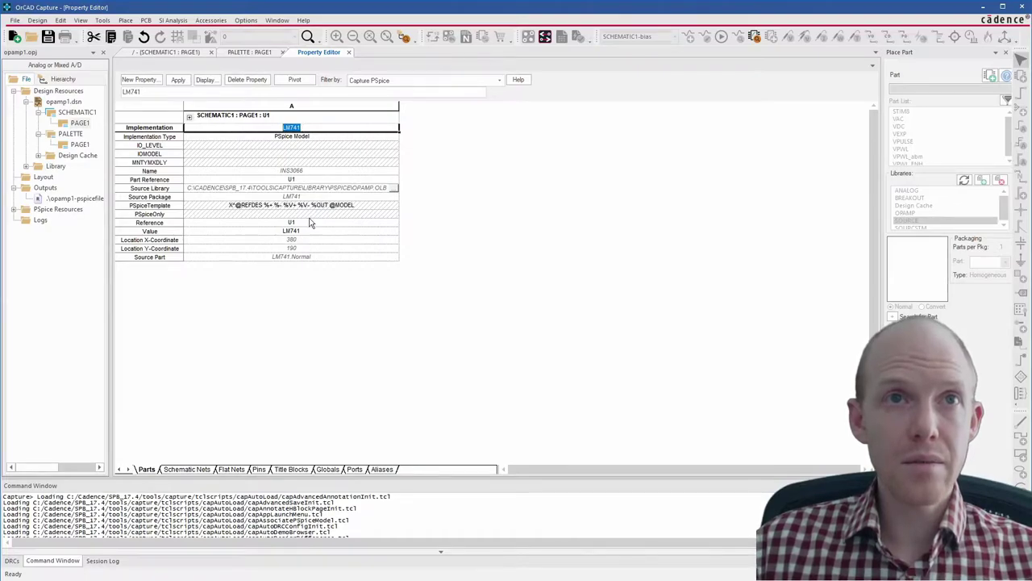
click(303, 232)
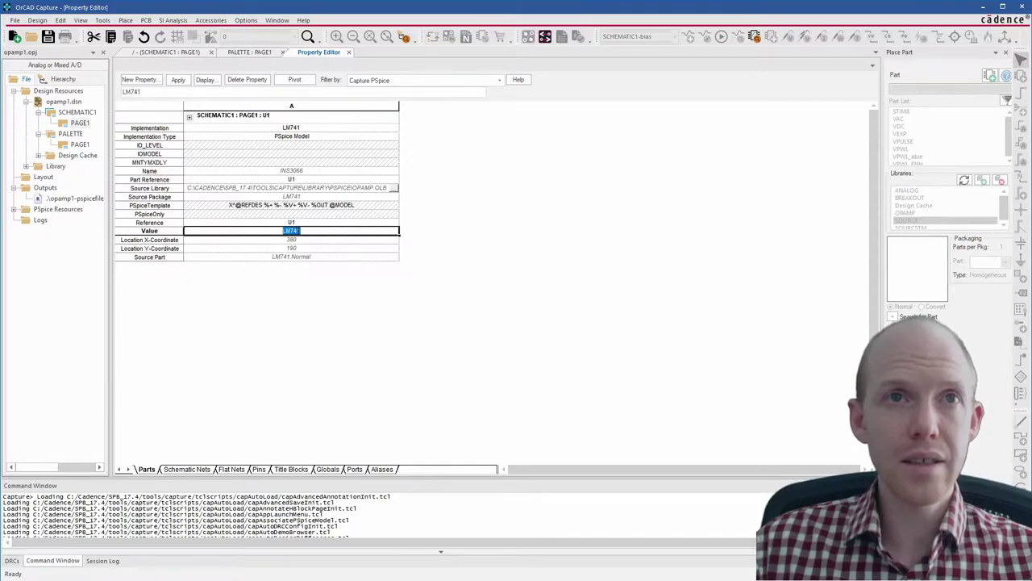
click(305, 128)
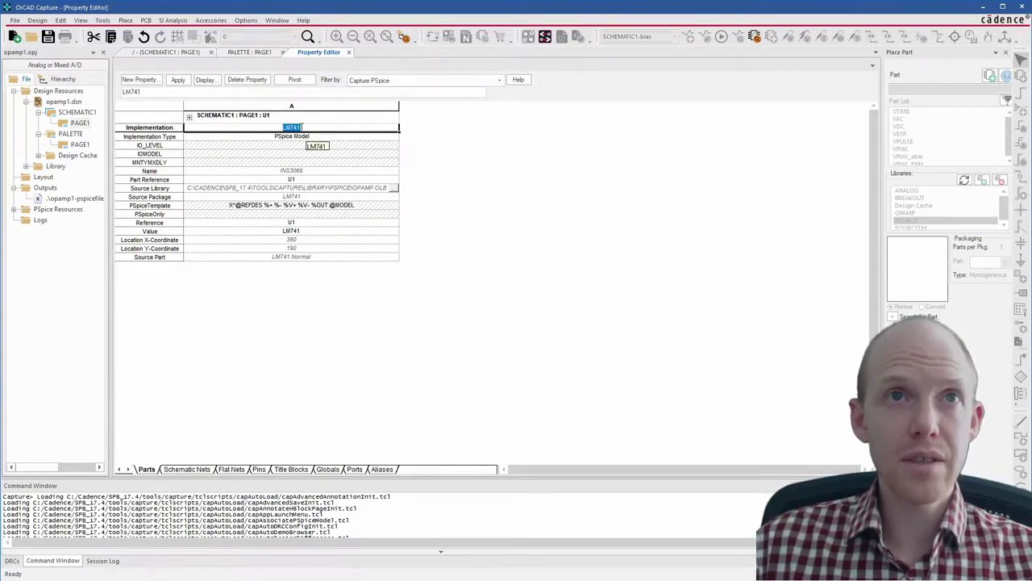
click(301, 127)
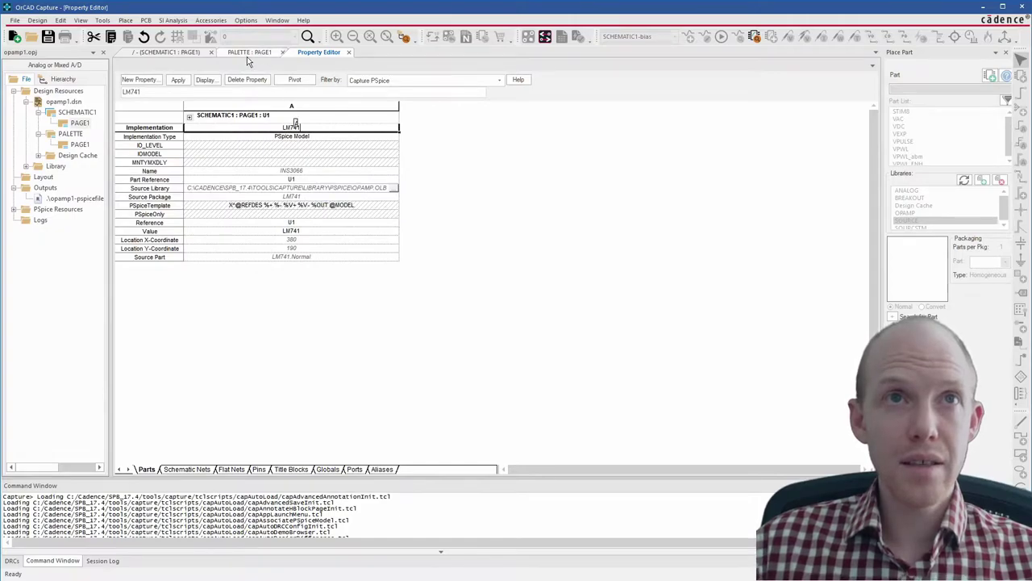
click(192, 53)
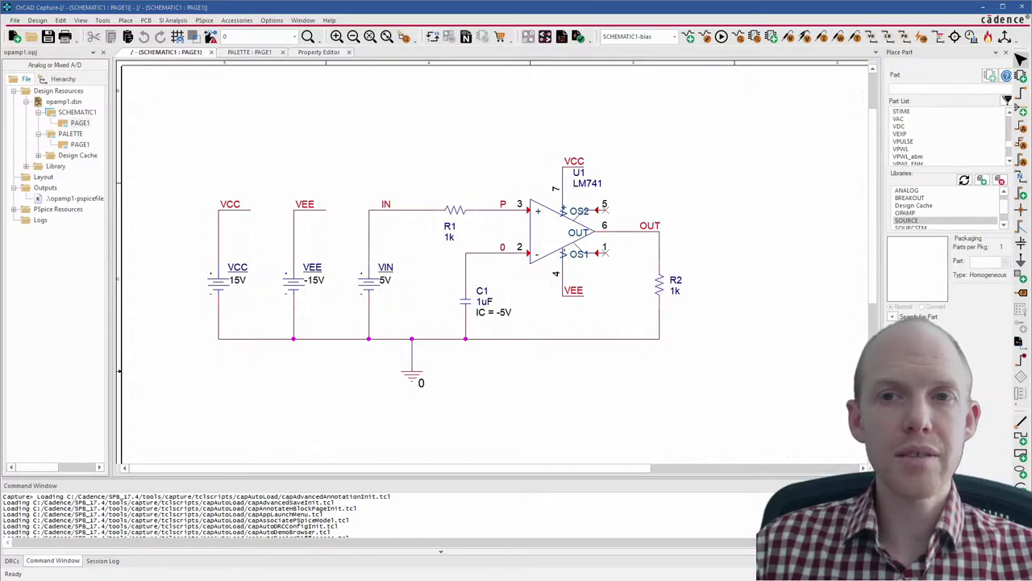
- Switch to File Explorer and open the model file LM741.MOD from C:\TEST\PSPICE in Notepad++
key(super+e)
drag(587, 343, 488, 142)
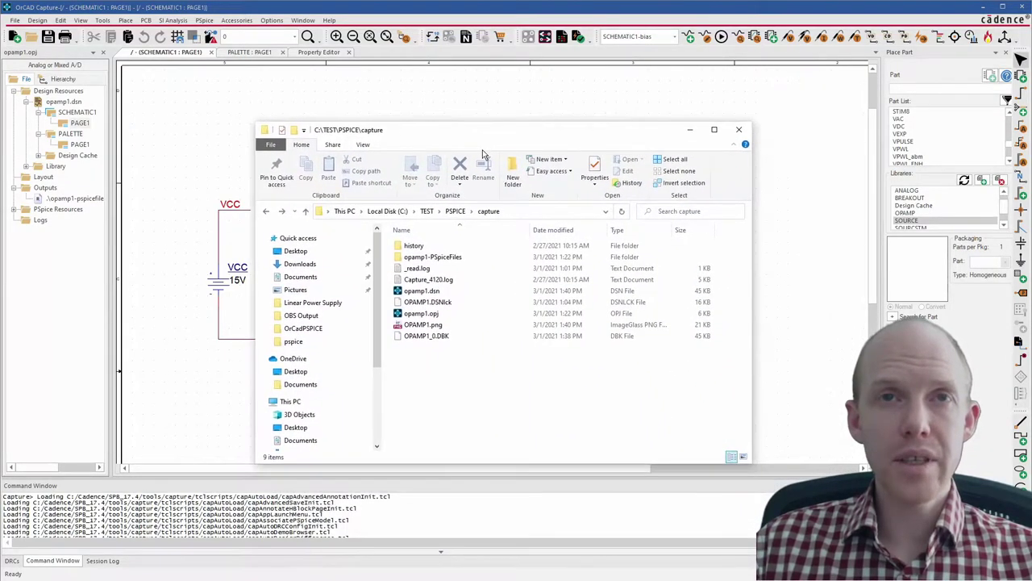
click(455, 211)
click(408, 316)
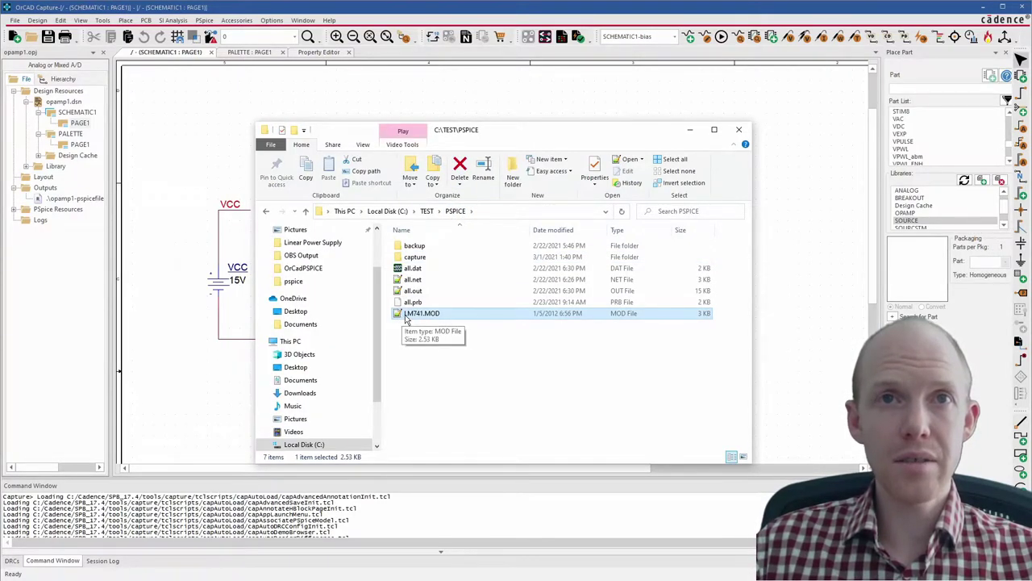
double_click(405, 316)
click(464, 323)
- Find the .SUBCKT line in LM741.MOD, select the subcircuit name LM741/NS, and return to the OrCAD Capture schematic
scroll(465, 317, down, 3)
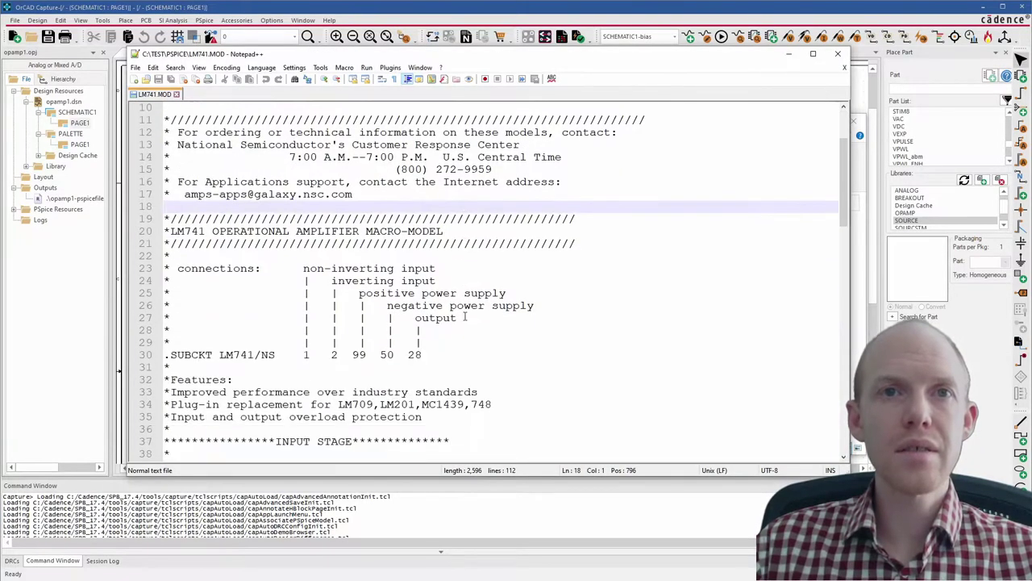
scroll(460, 318, down, 3)
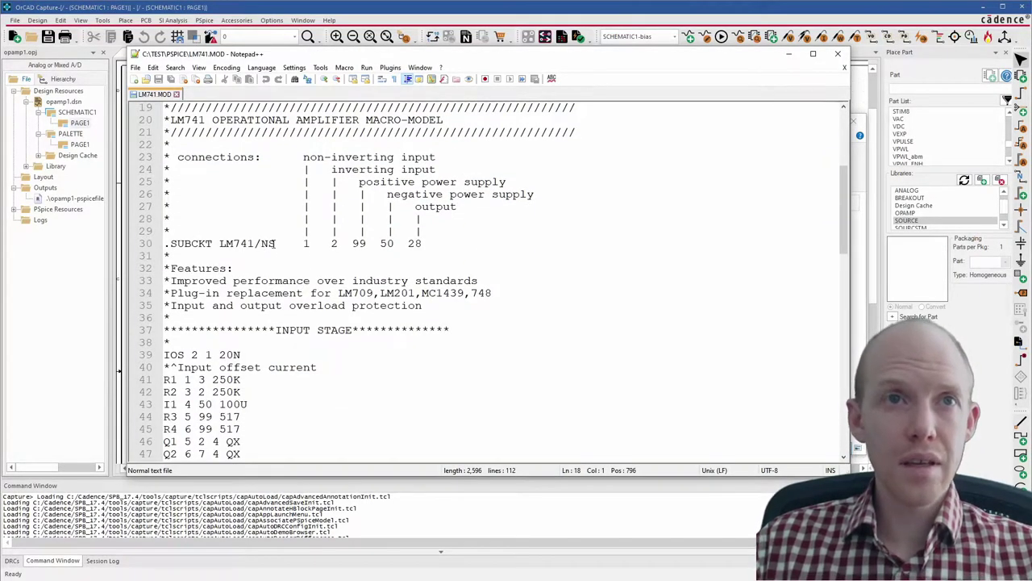
click(277, 243)
drag(276, 243, 219, 242)
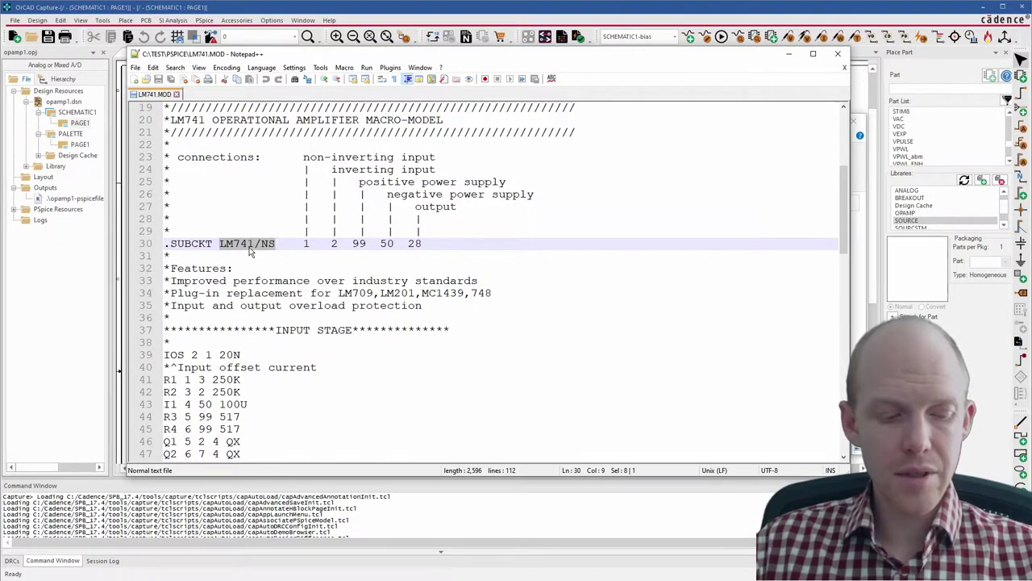
click(789, 53)
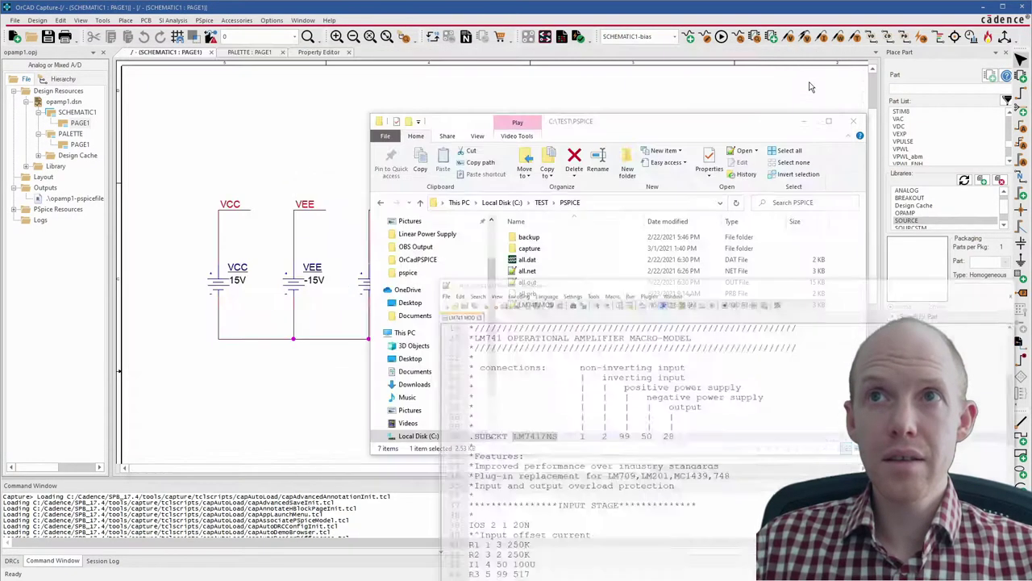
click(805, 121)
- Set the Implementation property of op-amp U1 to LM741/NS and save the schematic page
double_click(540, 229)
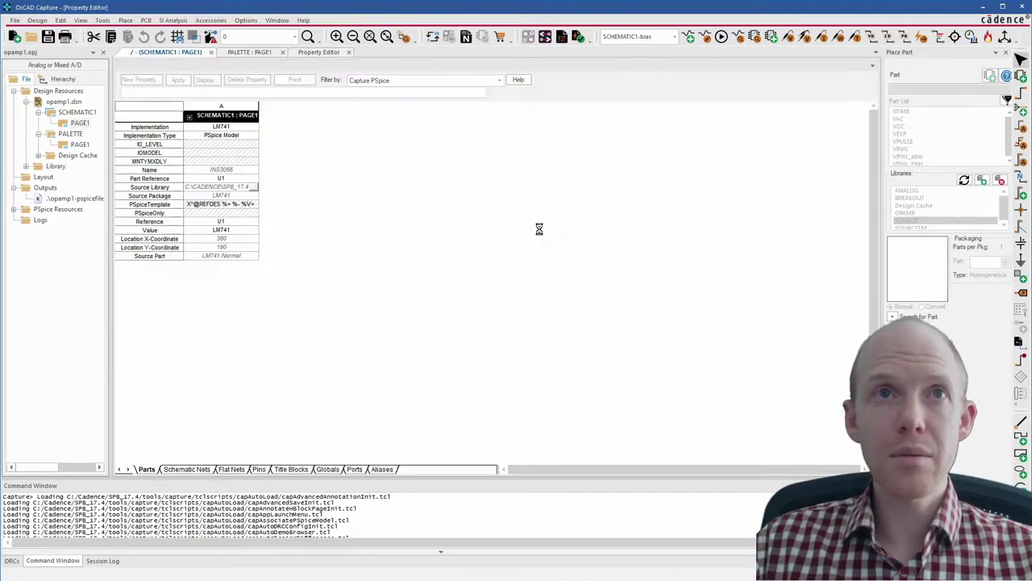
click(232, 127)
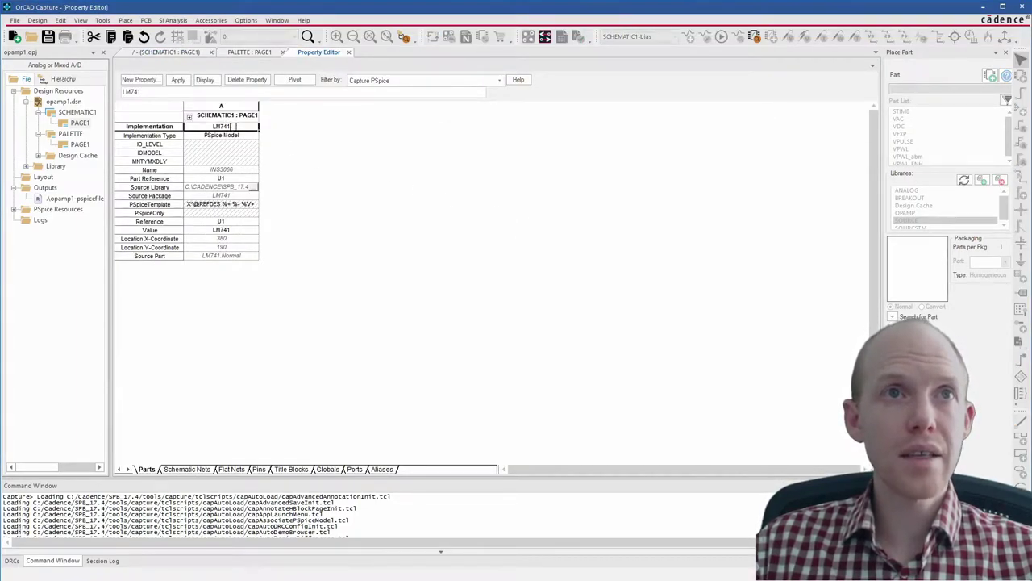
text(/NS)
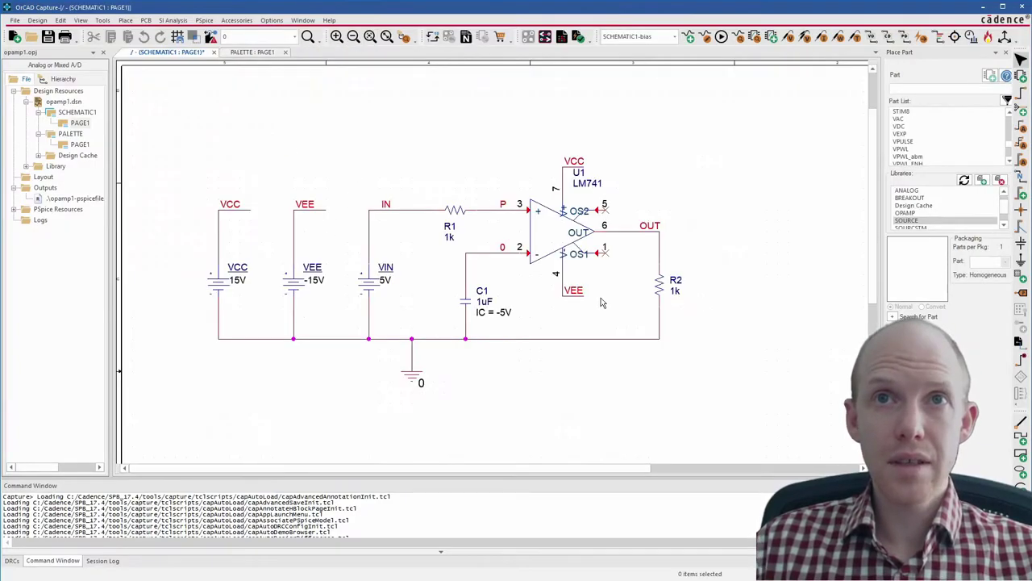
key(ctrl+s)
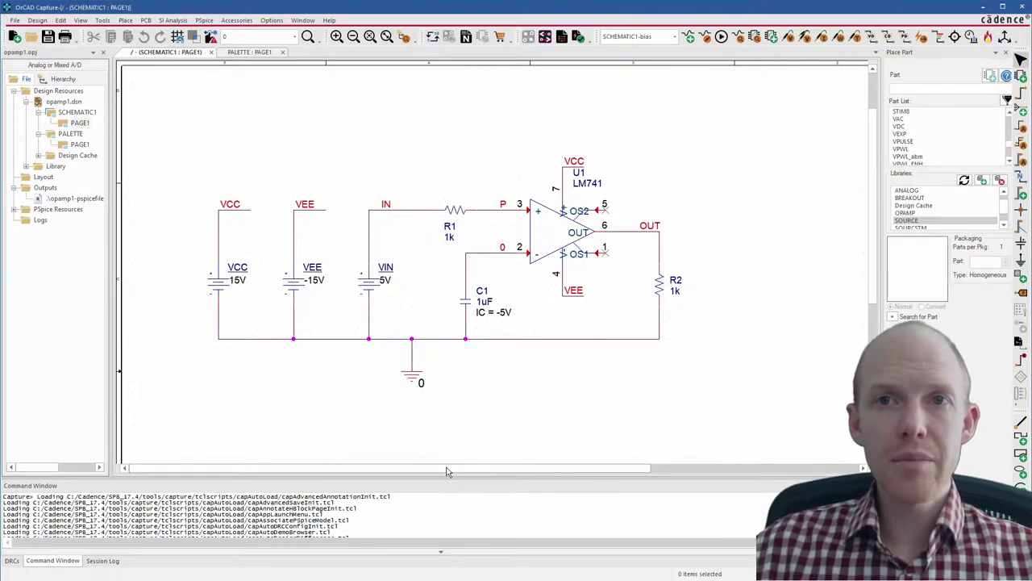
drag(440, 469, 474, 468)
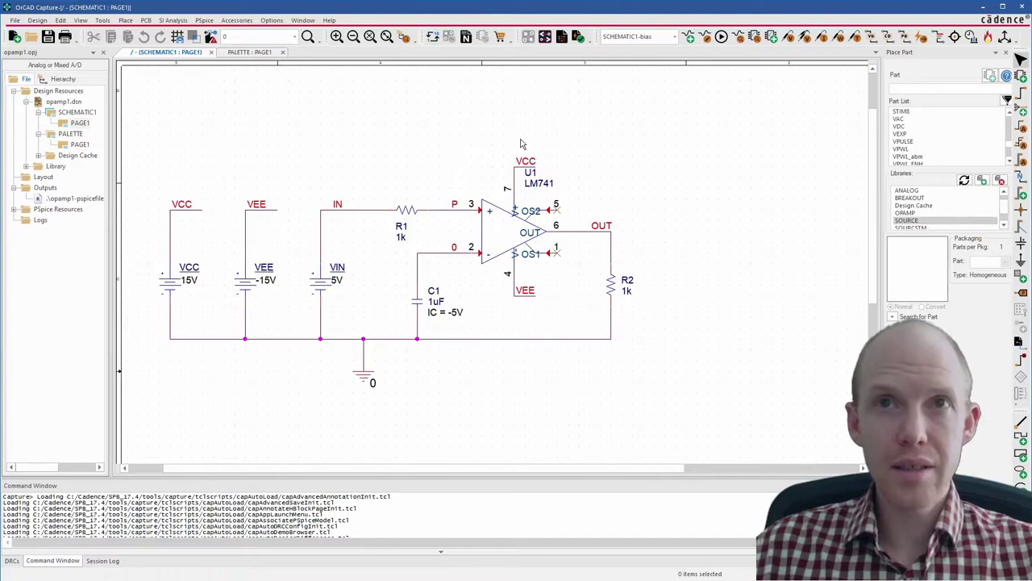
key(t)
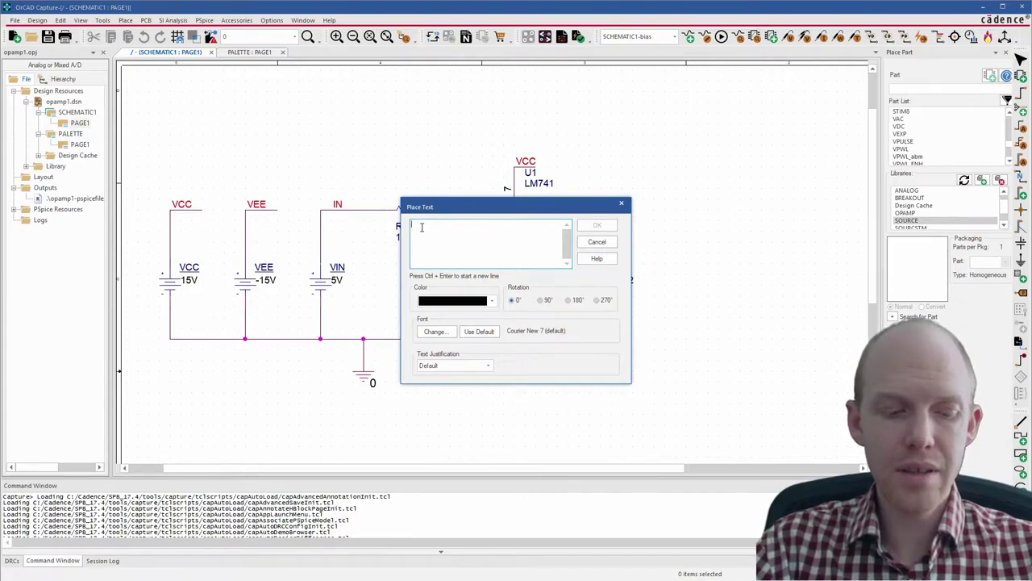
text(GPSPICE.)
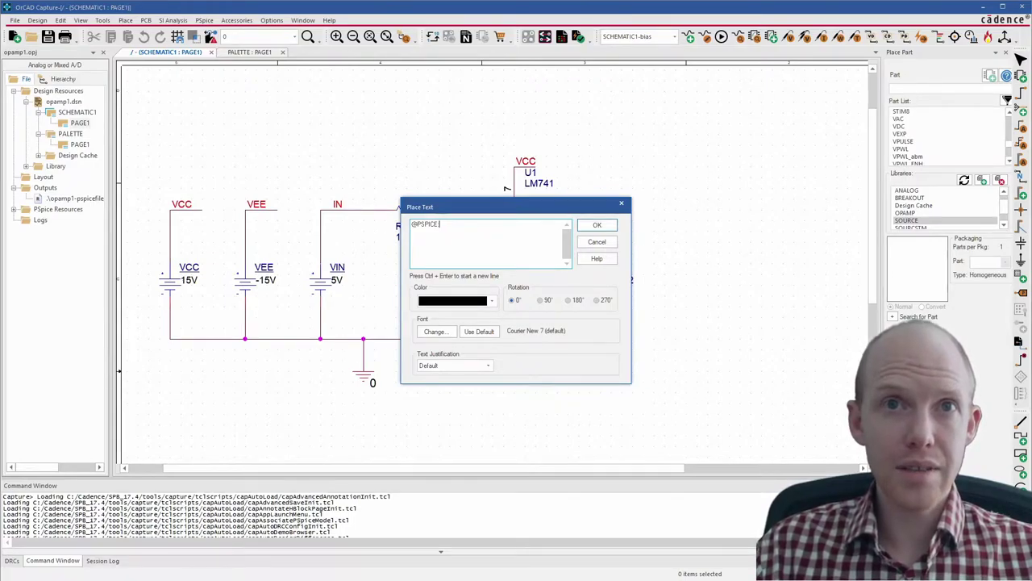
key(ctrl+Return)
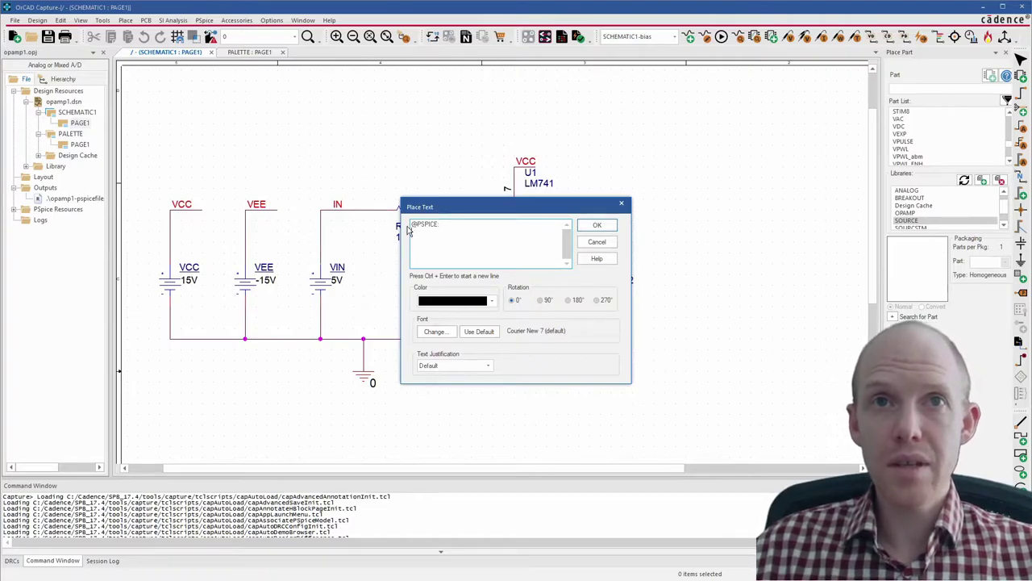
- Complete the note with .INCLUDE ../../../library_file.lib, .OPTIONS NOREUSE CONVAID, .PARAM C5=10, .IC .NODESET V(node)=Value V(node)=Value, .TCLPOSTRUN file_name and .TEMP -25 25 75, and place it above the circuit
drag(450, 225, 394, 227)
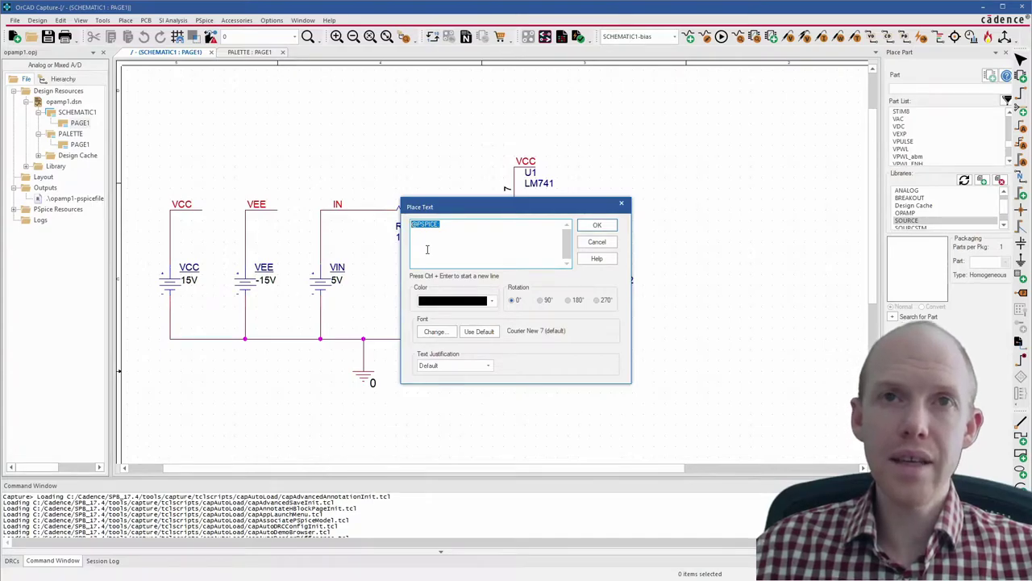
click(435, 238)
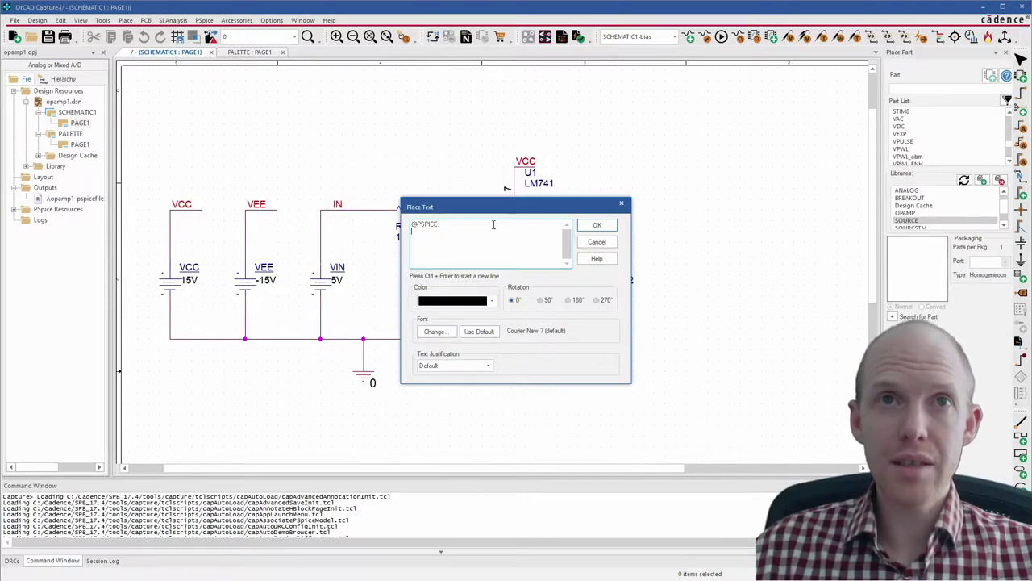
drag(446, 223, 411, 223)
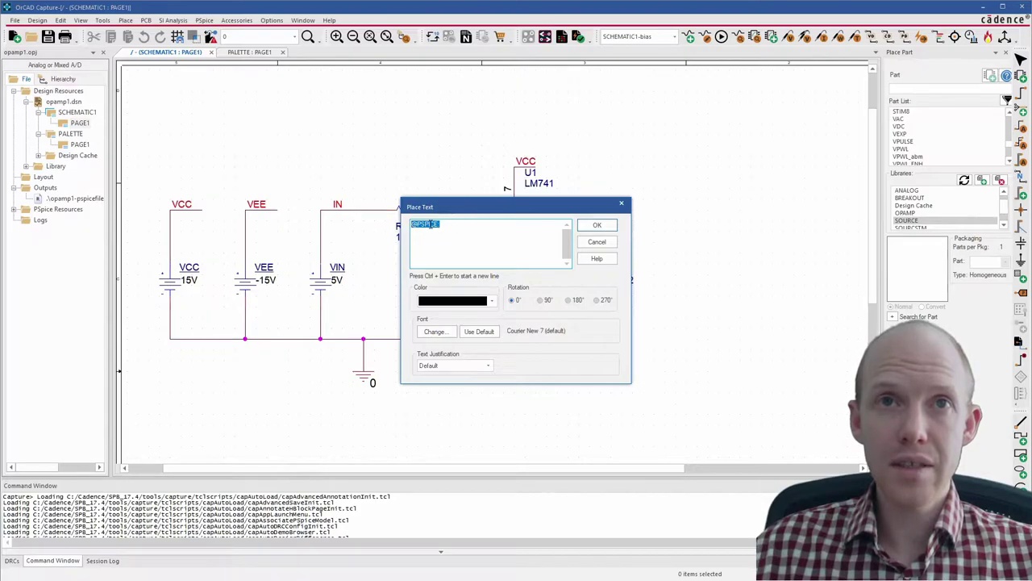
click(414, 231)
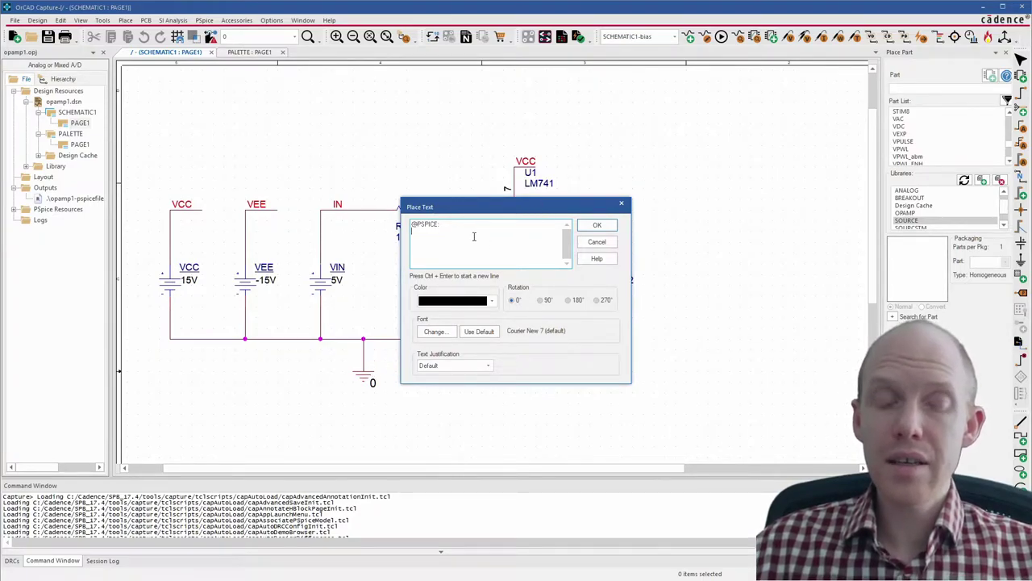
drag(450, 232, 359, 215)
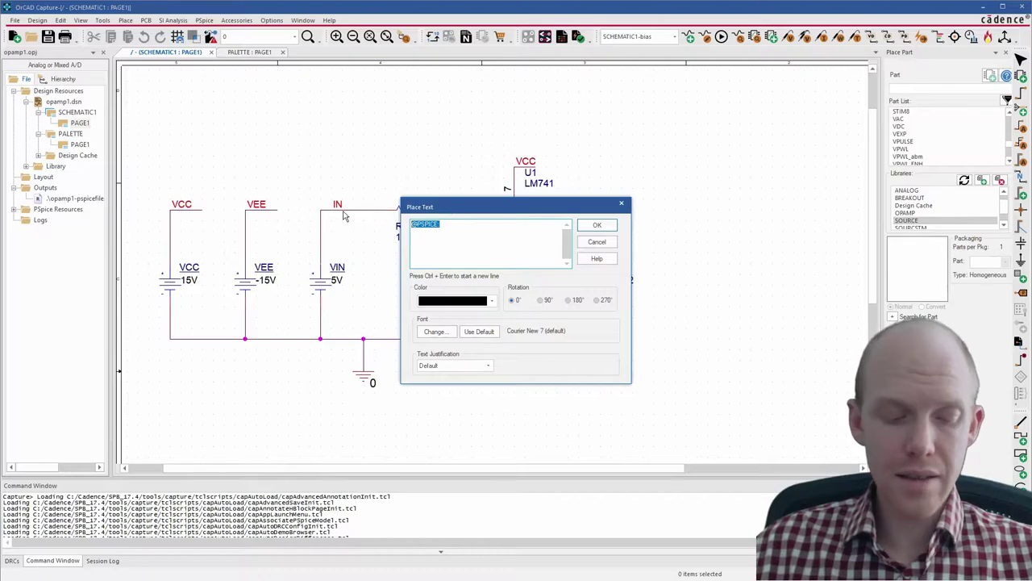
text(INCLUDE ../../library_file.lib OPTIONS NOREUSE CONVAID PARAM C5=10 IC NODESET V(node)=Value V(node)=Value TCLPOSTRUN file_name TEMP -25 25 75)
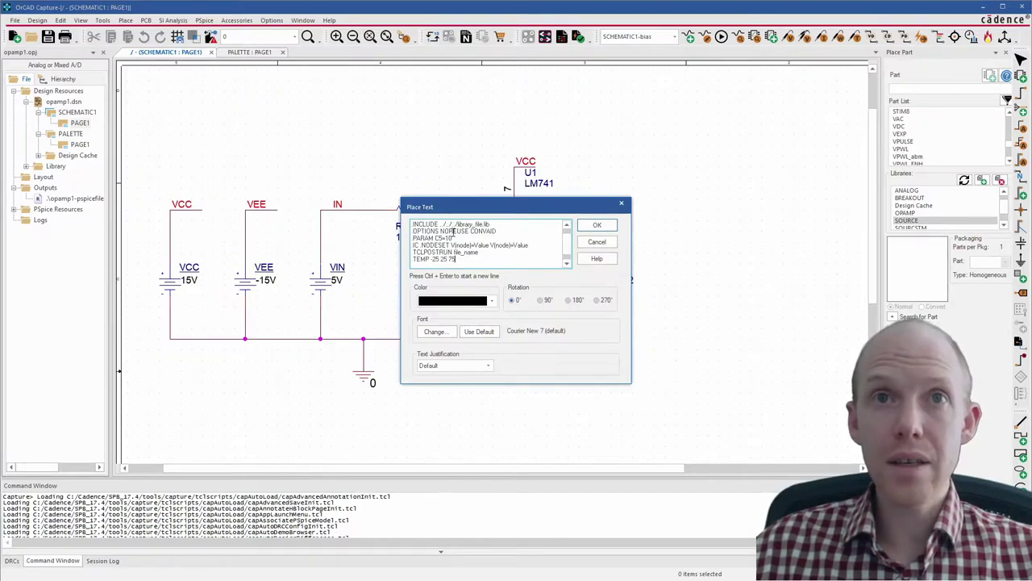
click(598, 225)
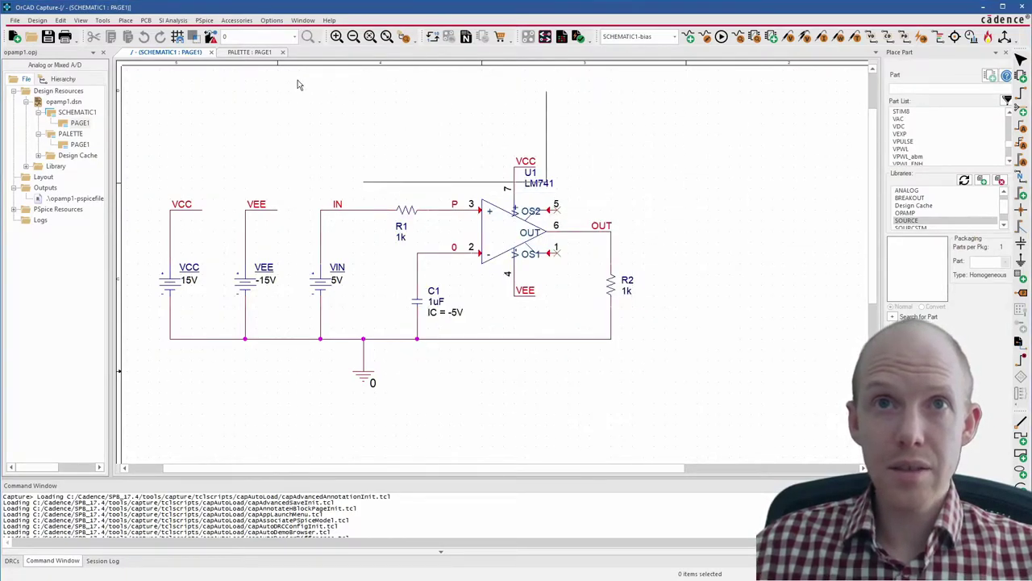
click(258, 86)
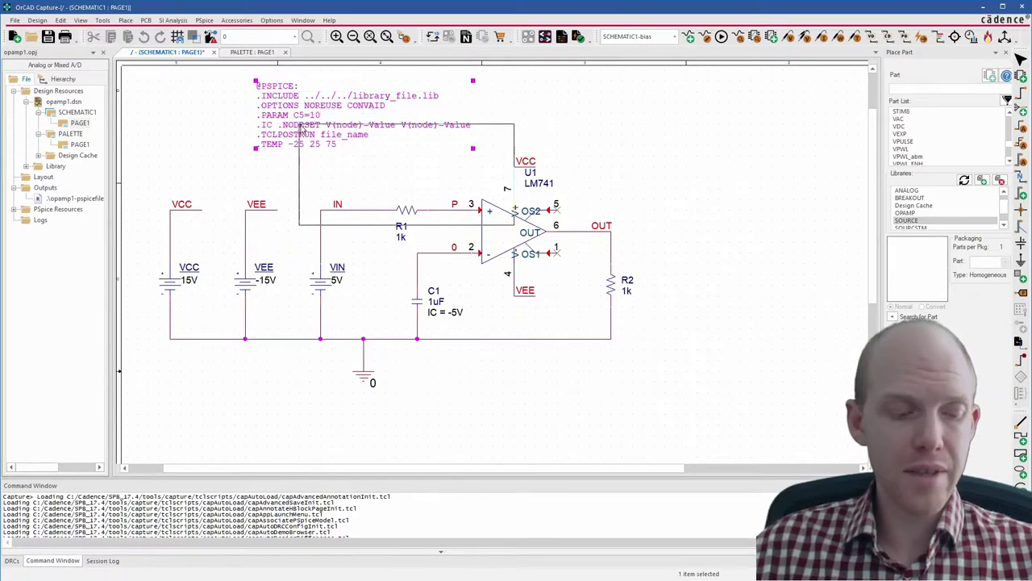
ctrl+scroll(252, 100, up, 1)
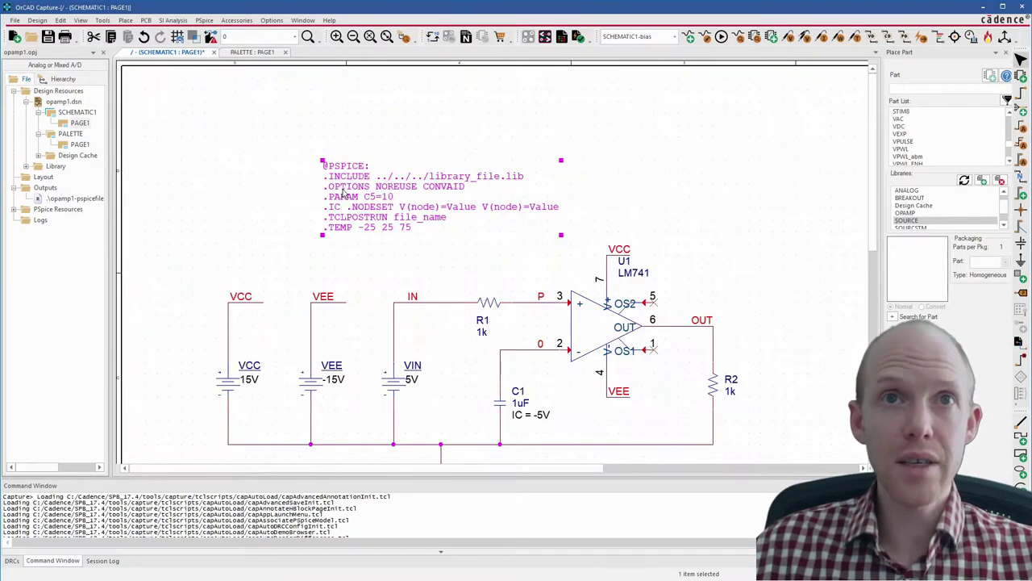
ctrl+scroll(346, 194, up, 1)
click(627, 297)
ctrl+scroll(627, 297, up, 1)
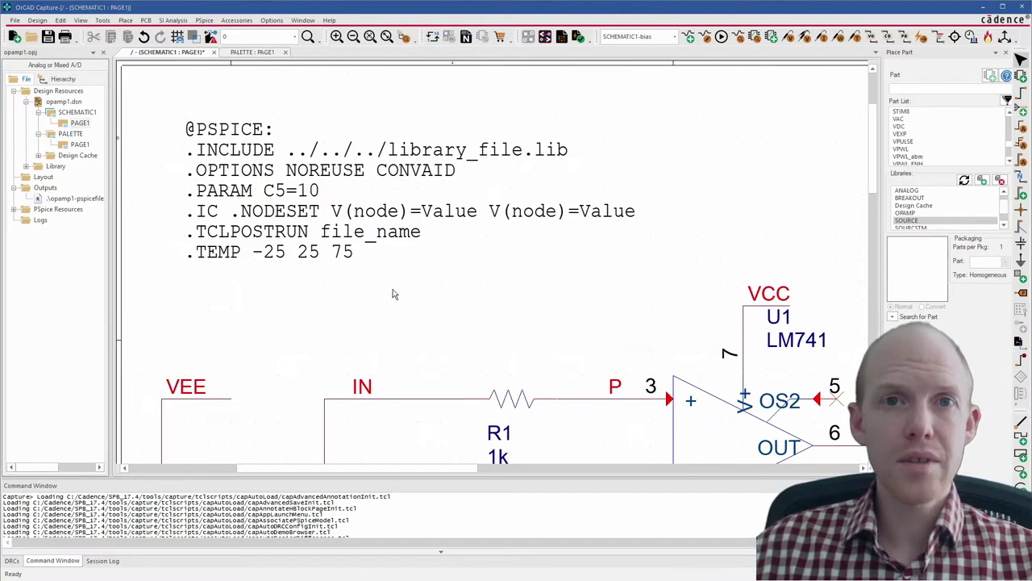
- Create the PSpice netlist, open it for viewing and highlight the directive lines from the schematic text block
click(204, 21)
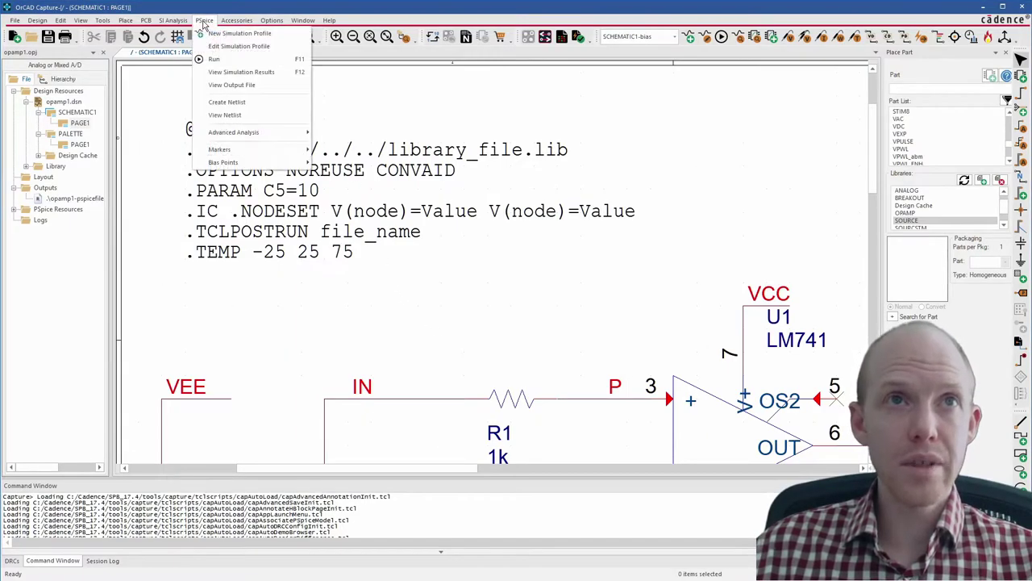
click(225, 103)
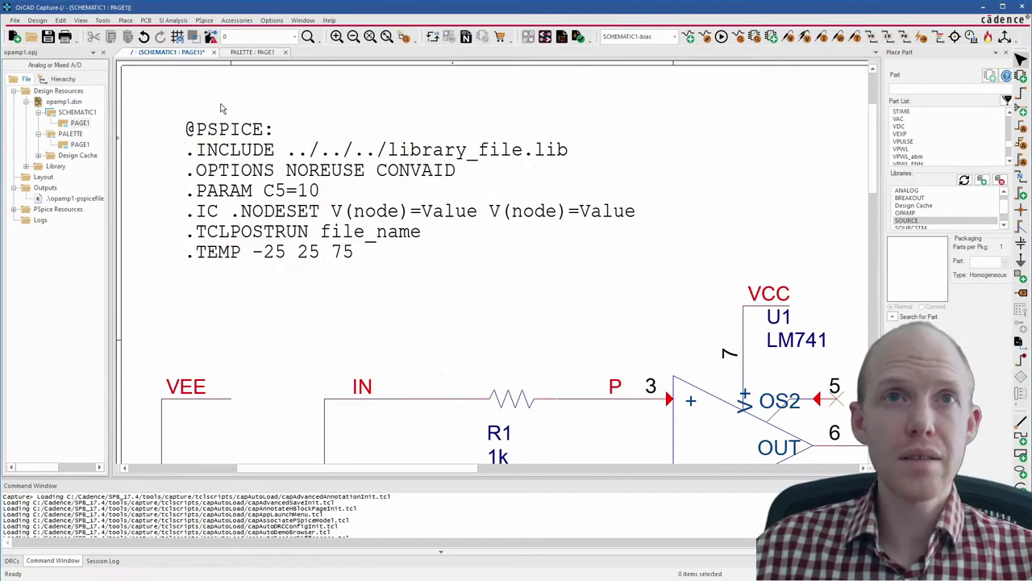
click(209, 22)
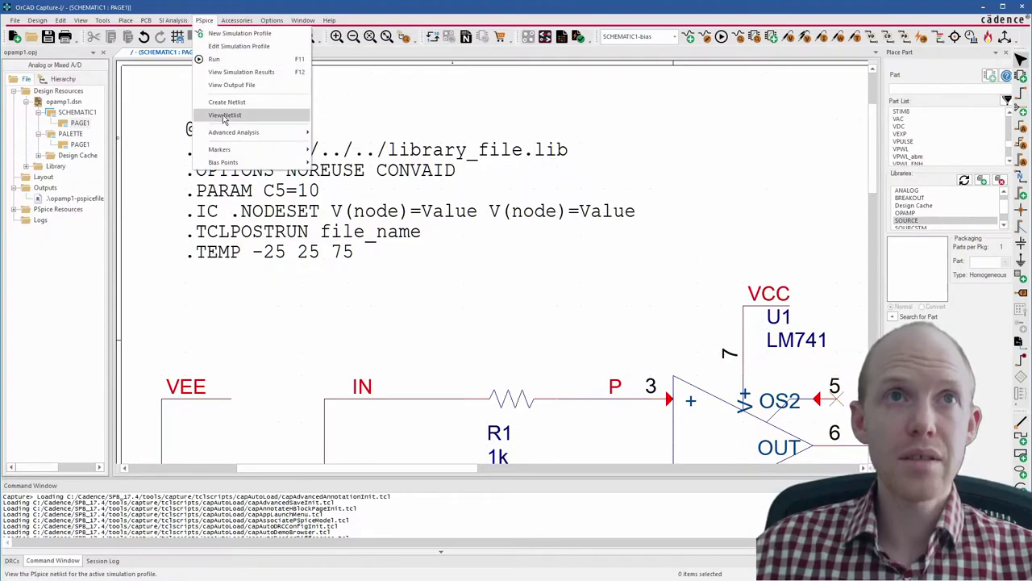
click(224, 117)
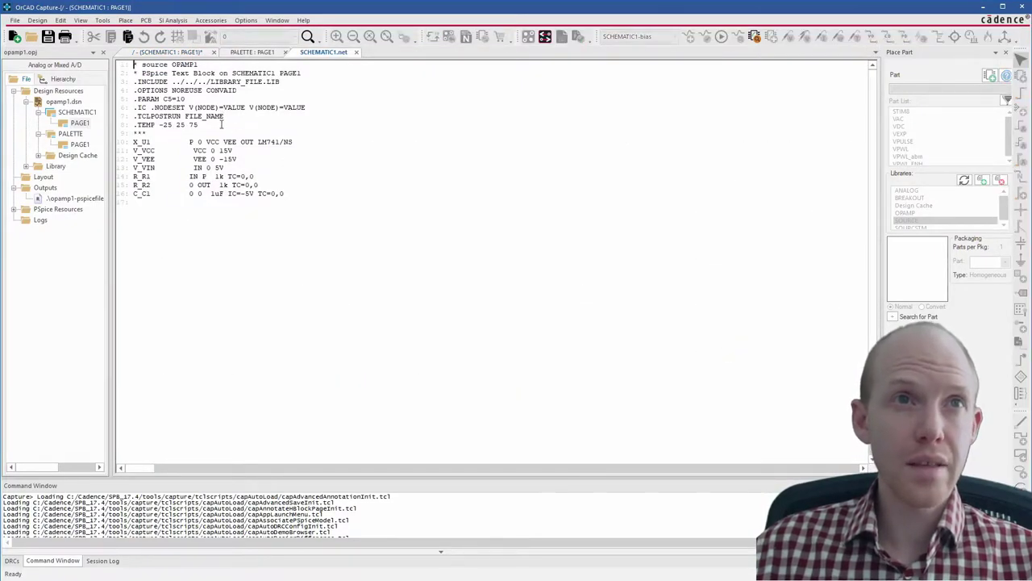
drag(222, 124, 121, 89)
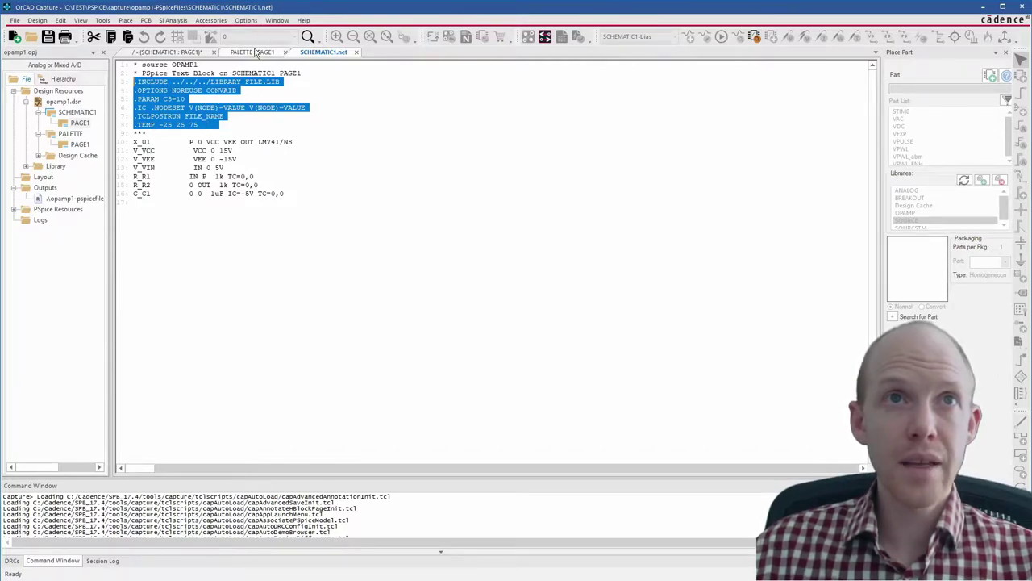
click(191, 53)
click(242, 143)
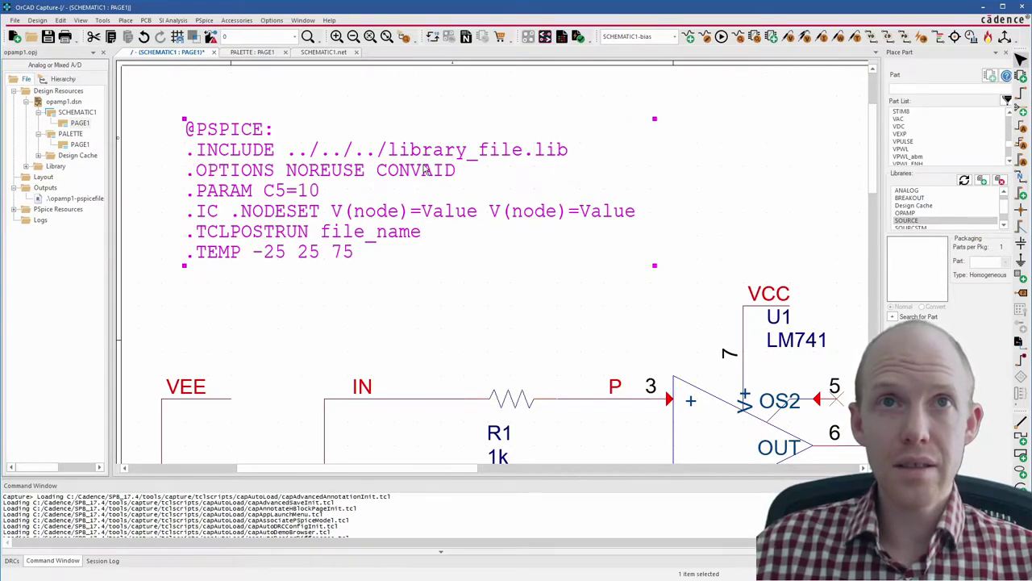
click(728, 194)
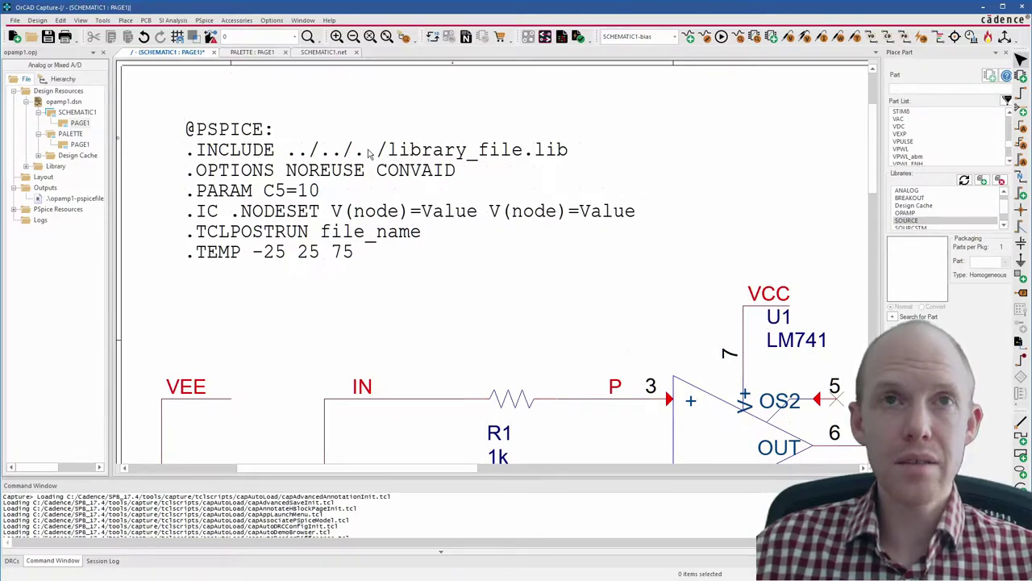
click(407, 157)
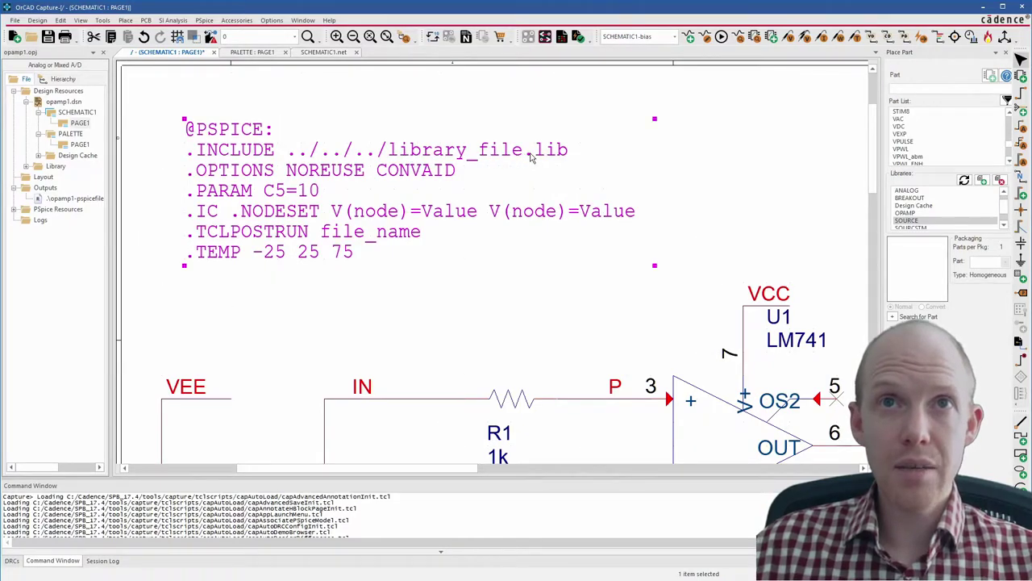
click(333, 301)
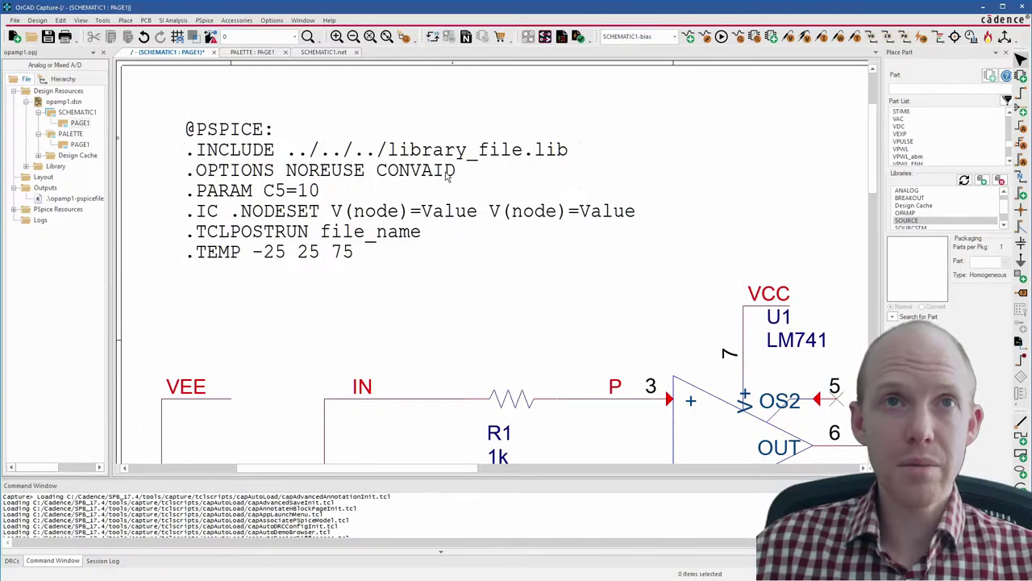
click(208, 194)
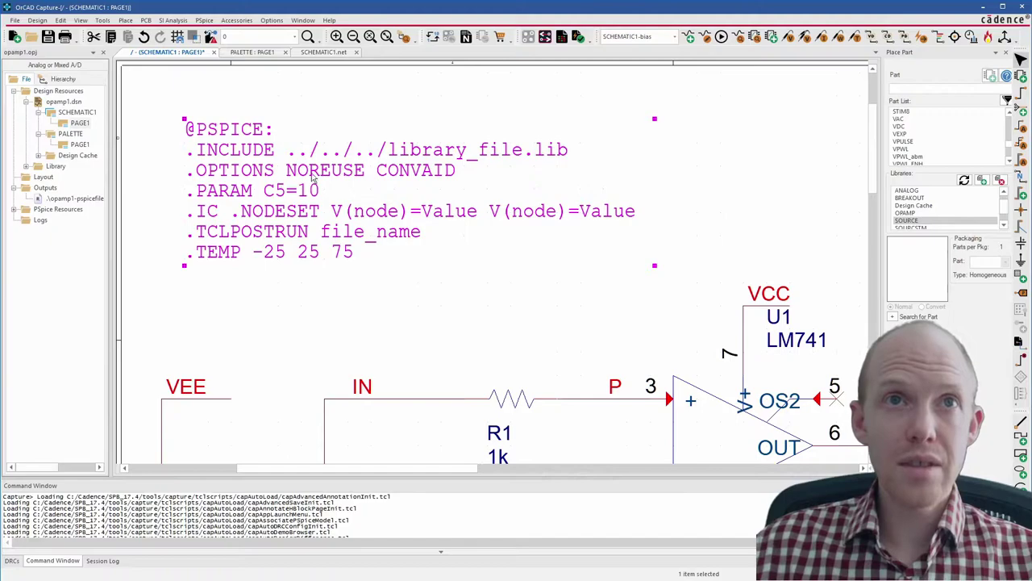
click(409, 305)
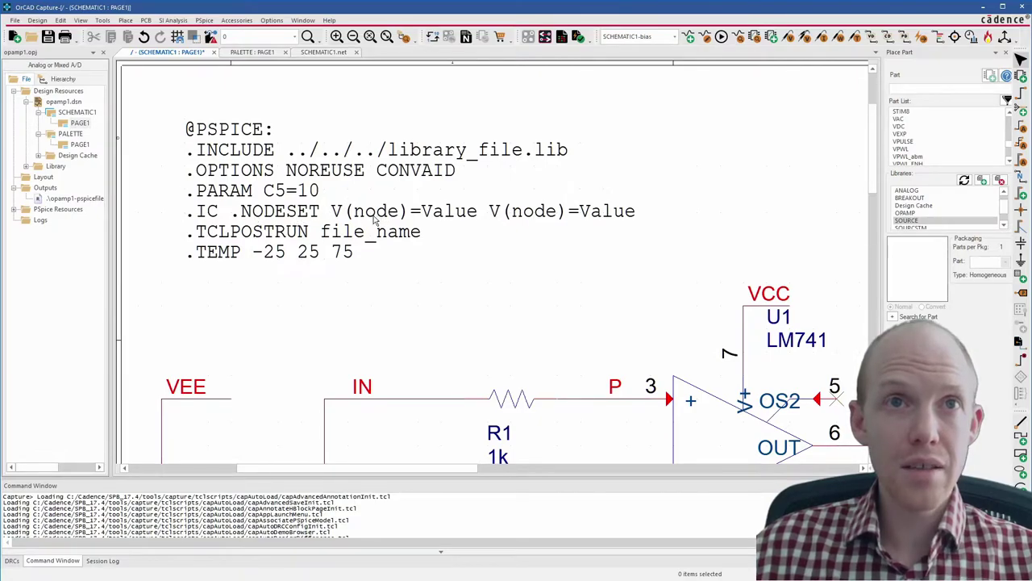
- Split .IC and .NODESET in the directive note onto separate lines, each with V(node)=Value V(node)=Value
double_click(273, 200)
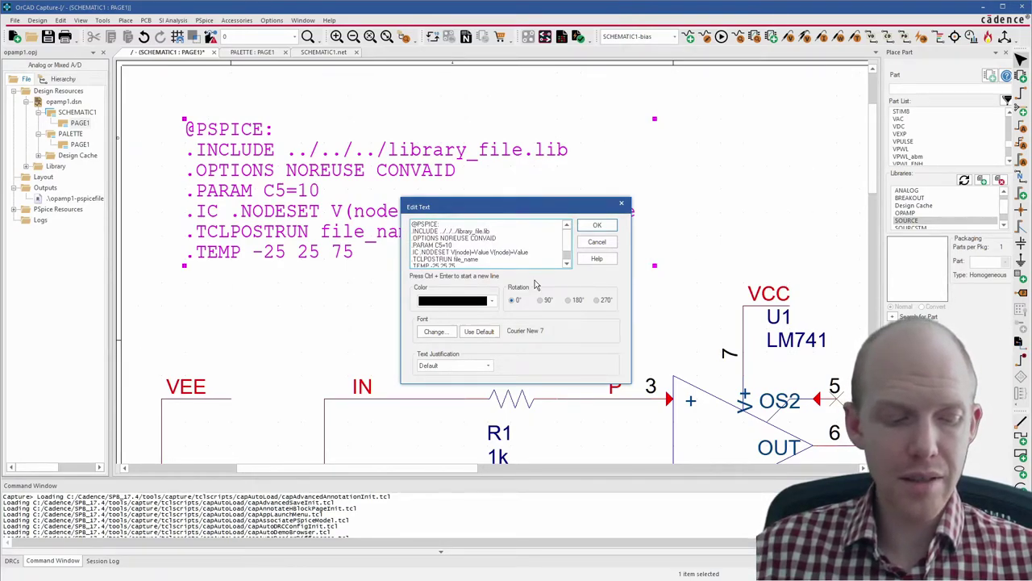
key(ctrl+Return)
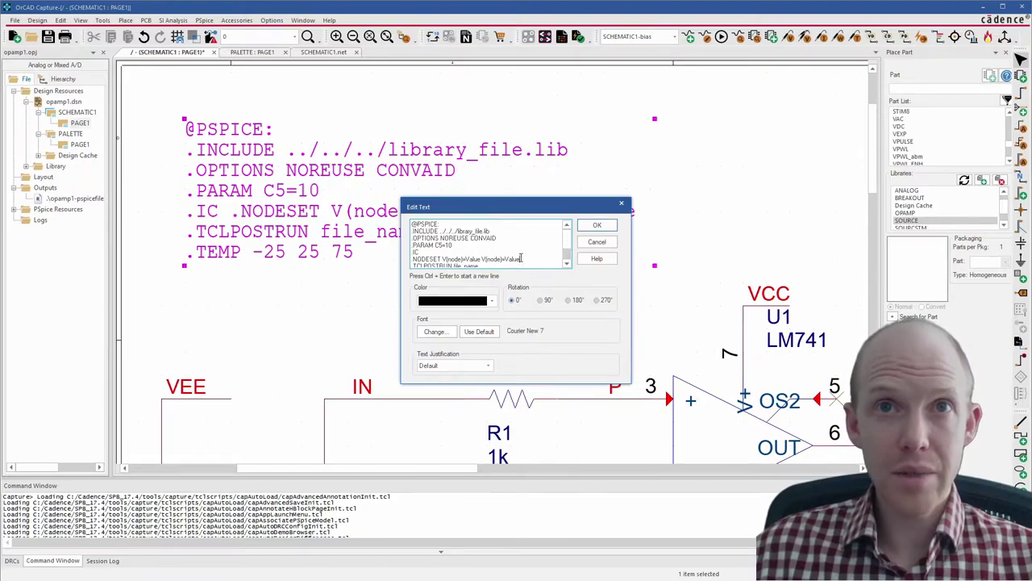
drag(518, 258, 448, 259)
key(ctrl+c)
click(441, 252)
key(ctrl+v)
click(597, 225)
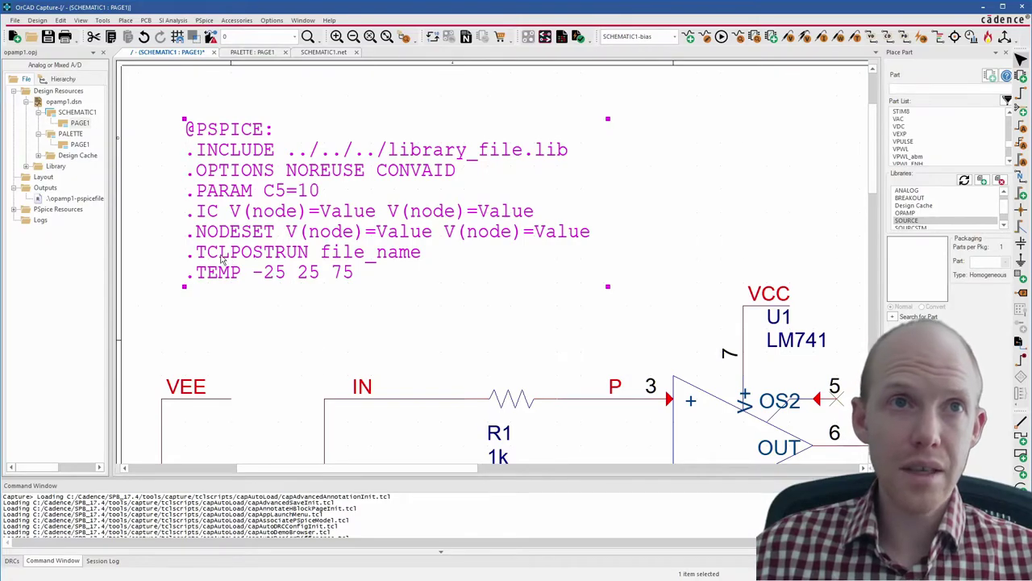
click(268, 333)
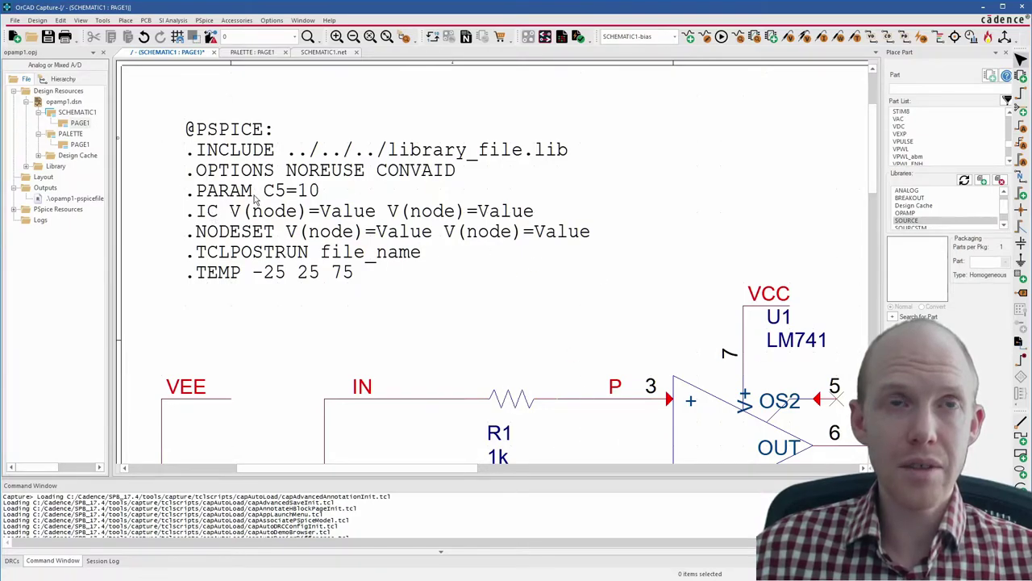
click(222, 278)
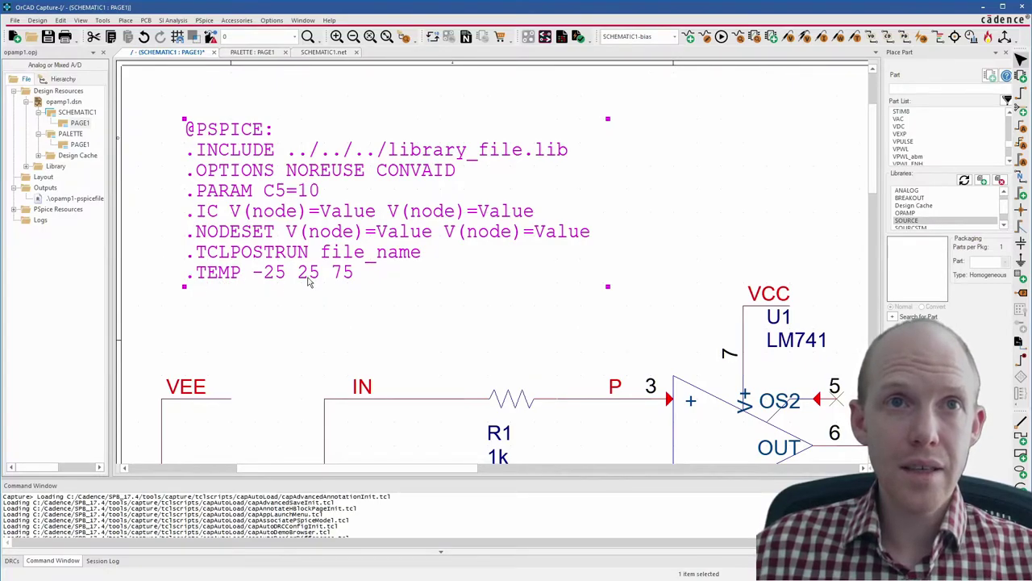
click(324, 313)
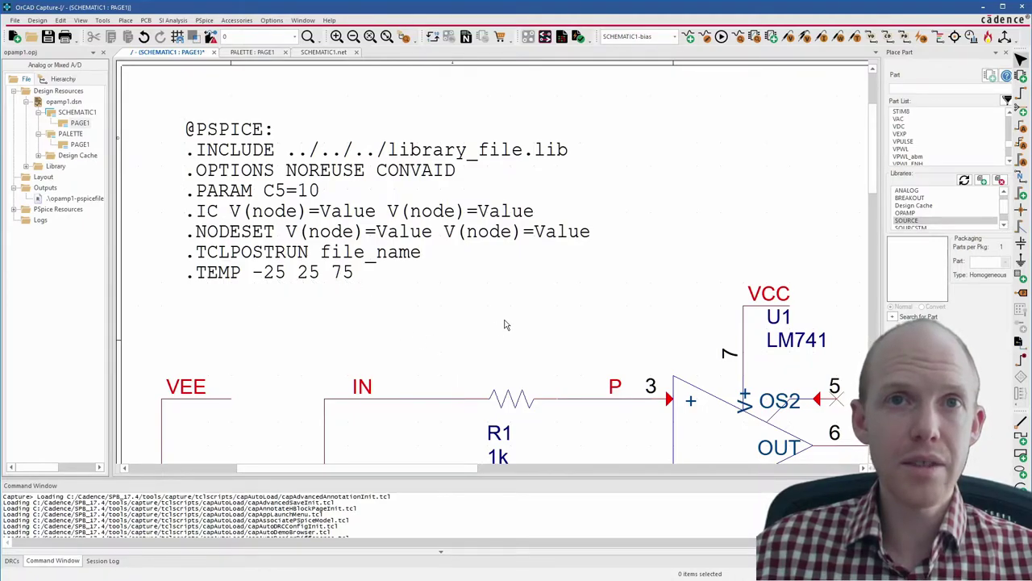
- Switch to File Explorer and copy the file name LM741.MOD from C:\TEST\PSPICE
key(alt+Tab)
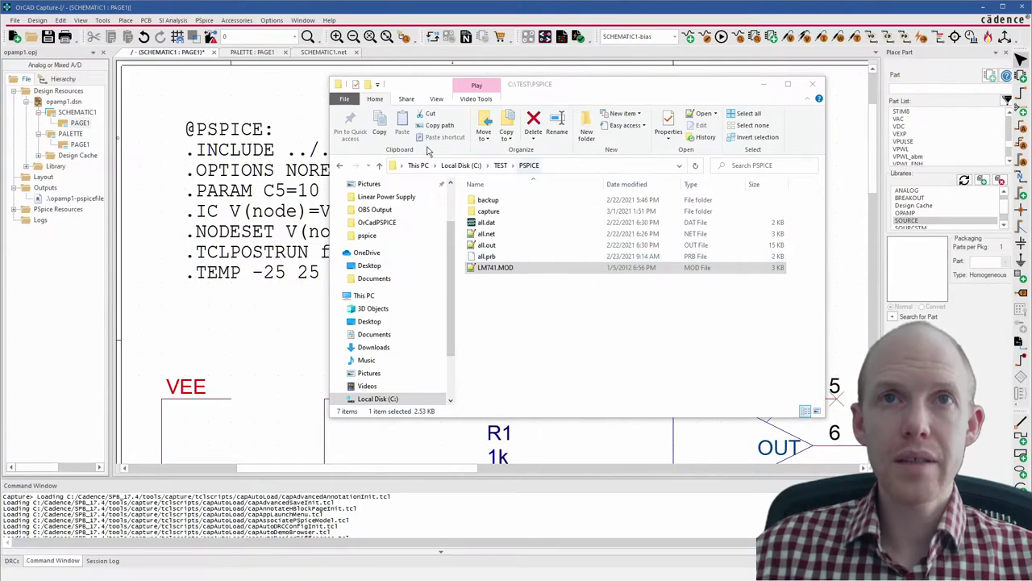
click(485, 270)
click(488, 271)
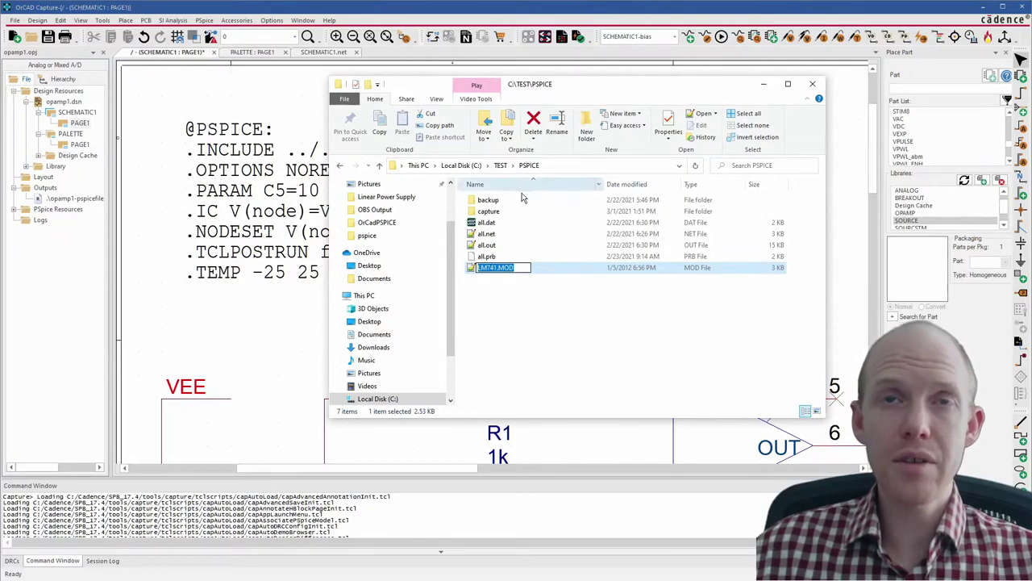
double_click(487, 211)
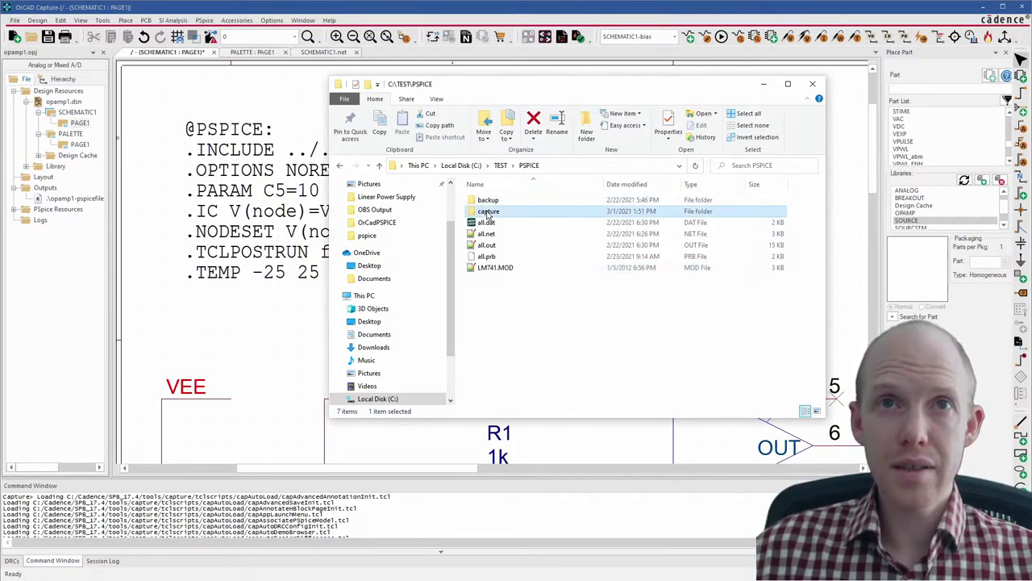
- Return to the OrCAD Capture schematic and set the directive note's .INCLUDE path to ../../../../LM741.MOD
click(251, 158)
double_click(298, 152)
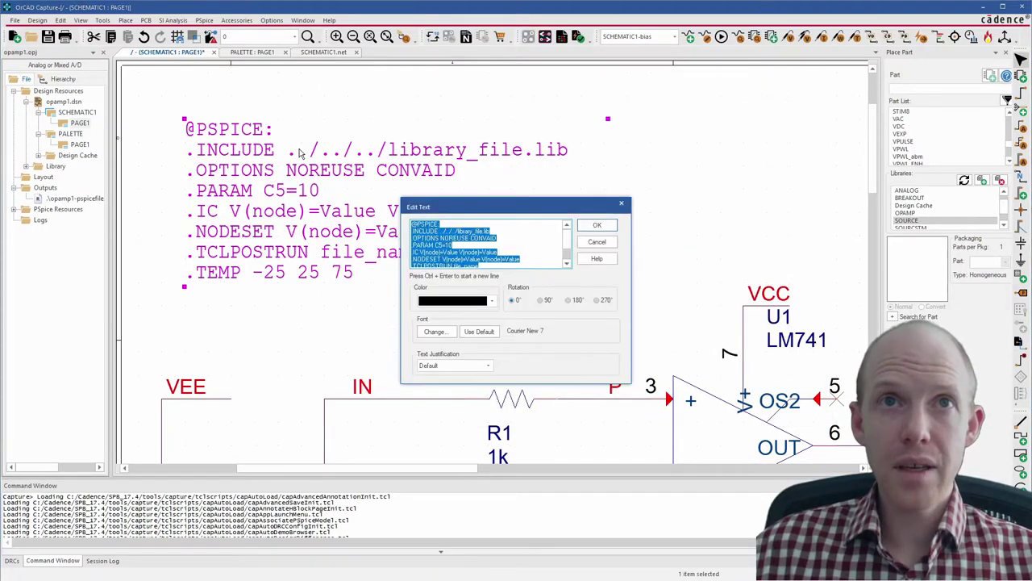
click(492, 230)
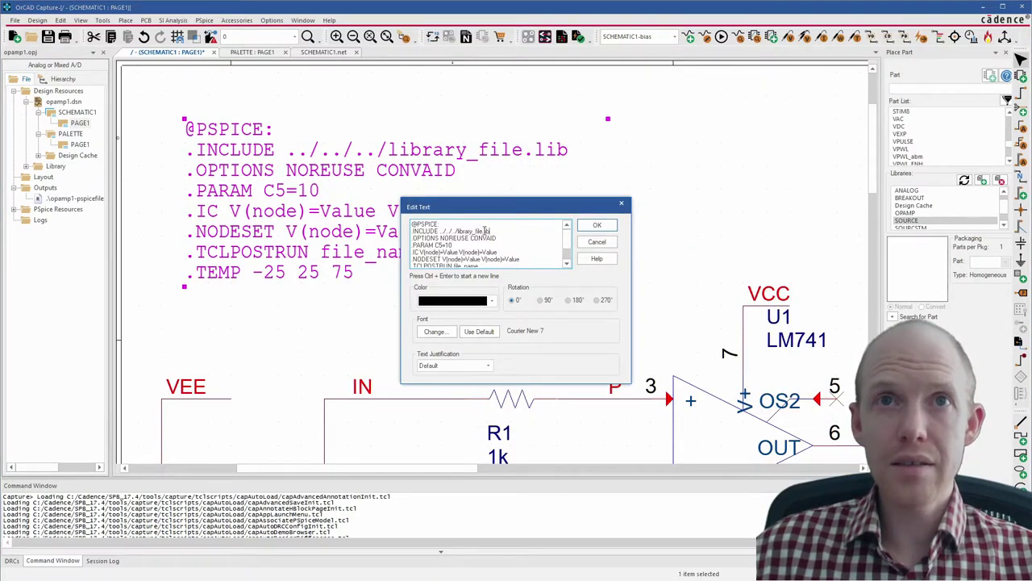
drag(483, 231, 457, 232)
key(ctrl+v)
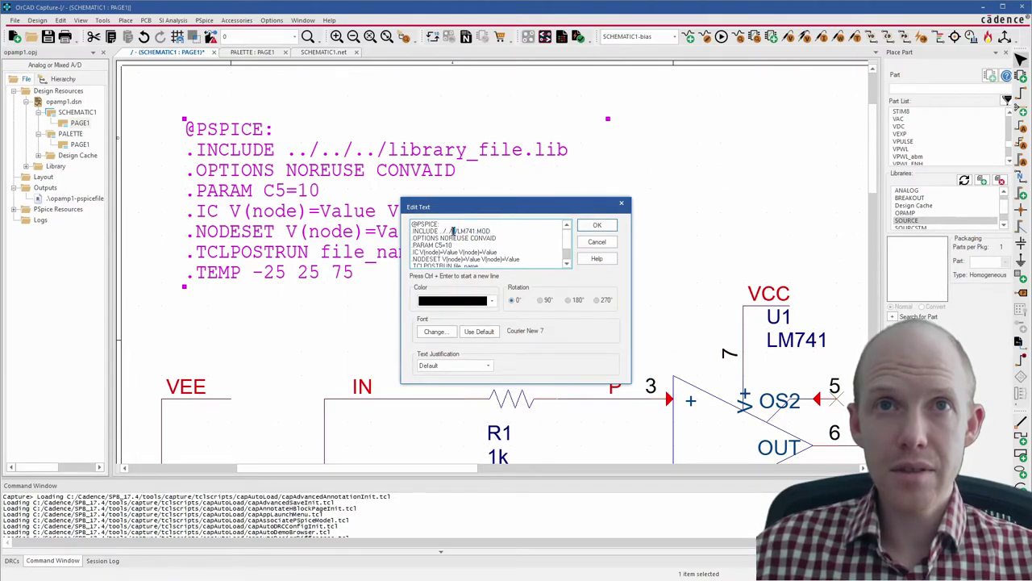
drag(451, 230, 459, 231)
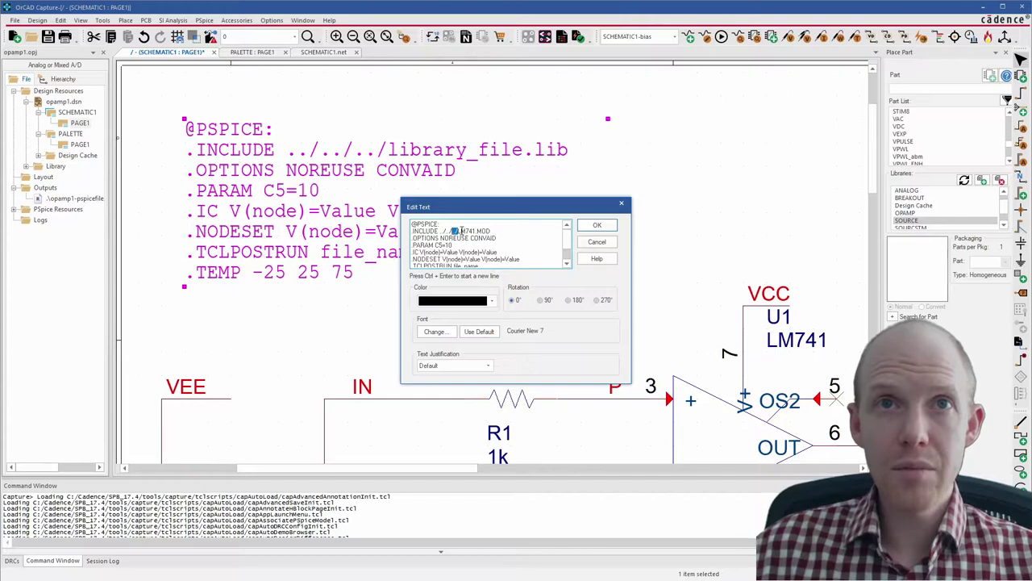
text(../)
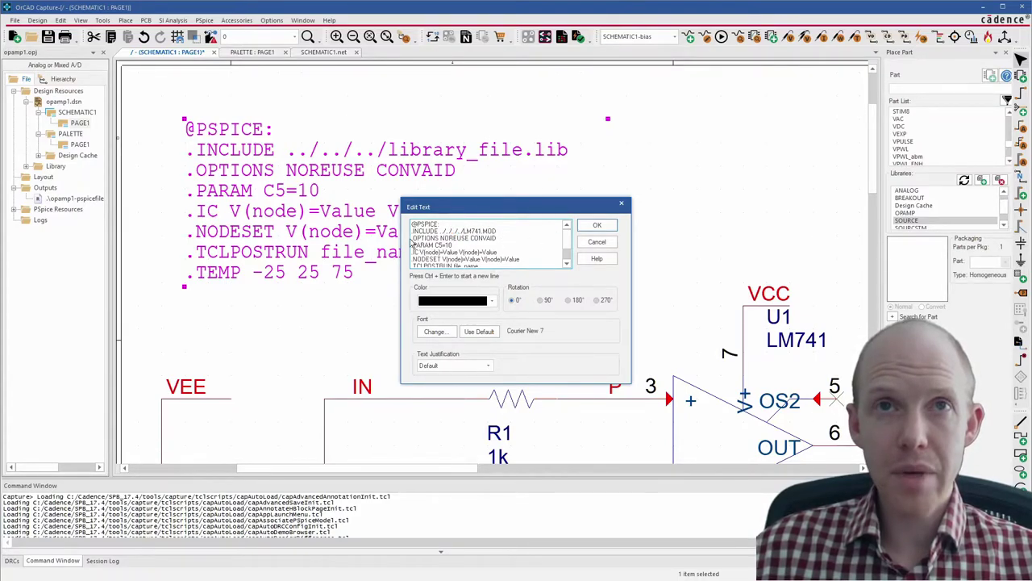
drag(498, 232, 467, 231)
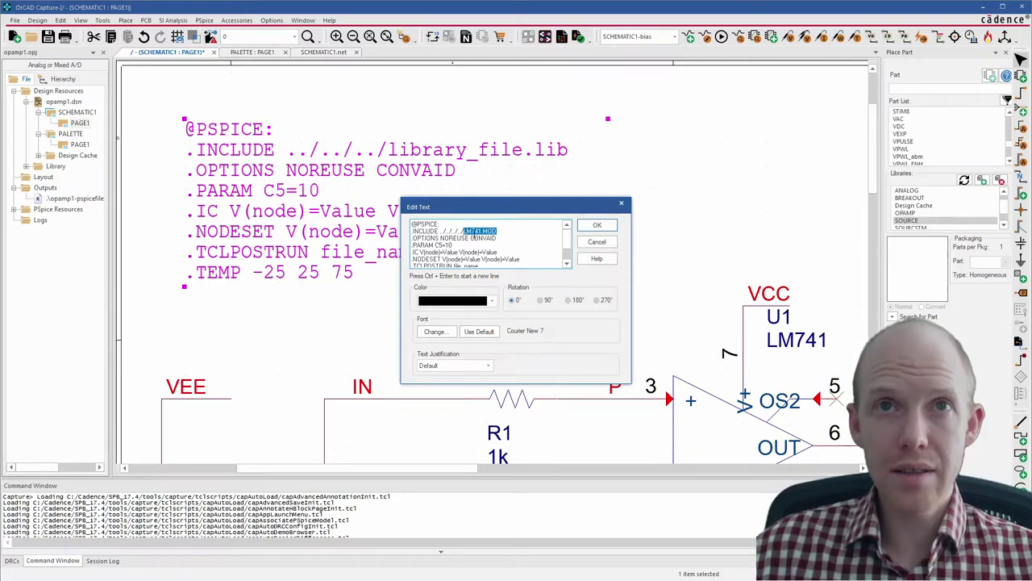
click(597, 226)
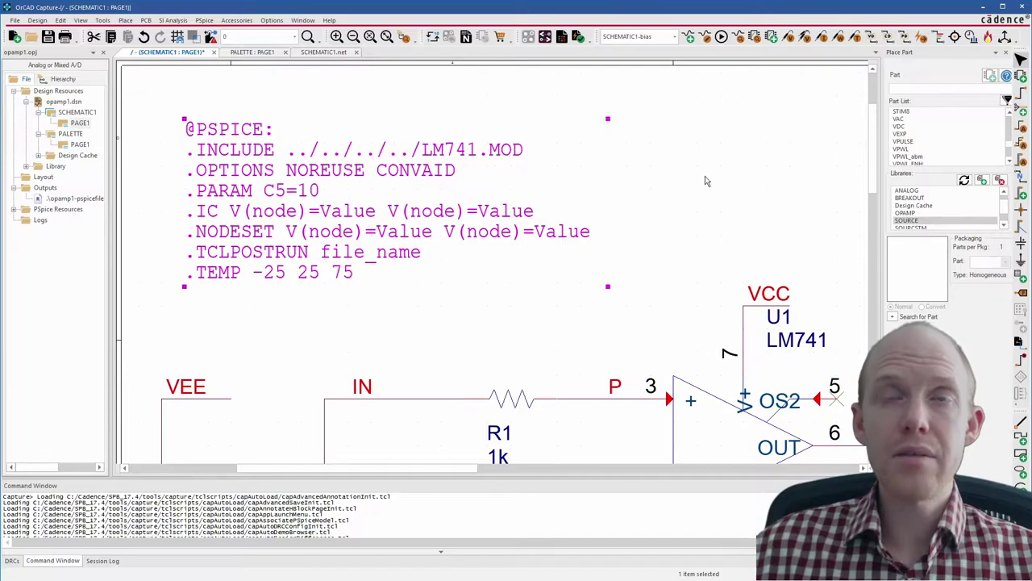
click(744, 239)
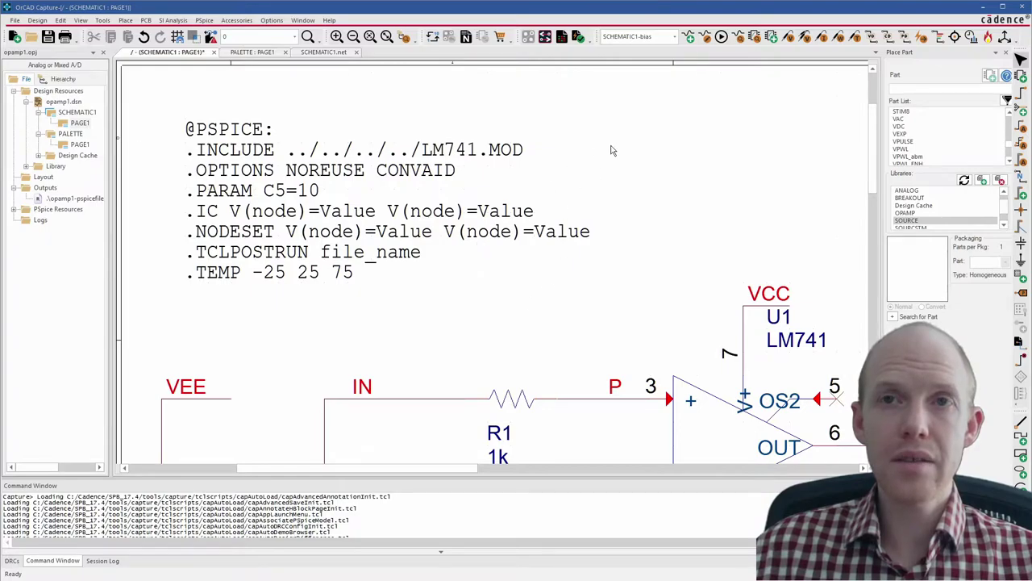
- Open the PSpice model of op-amp U1 from the schematic
scroll(636, 330, down, 1)
ctrl+scroll(578, 332, down, 1)
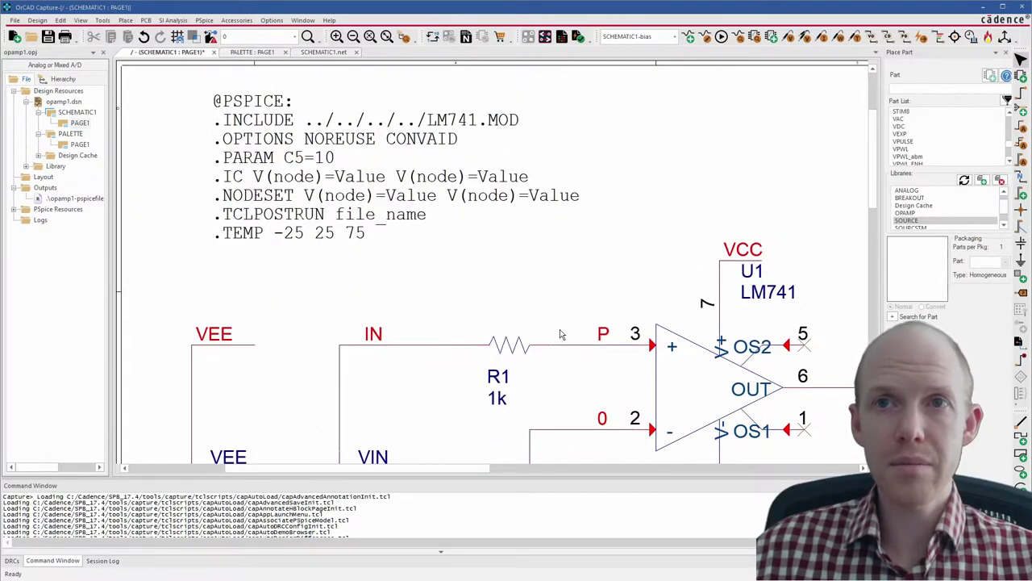
ctrl+scroll(560, 329, down, 2)
scroll(611, 345, down, 1)
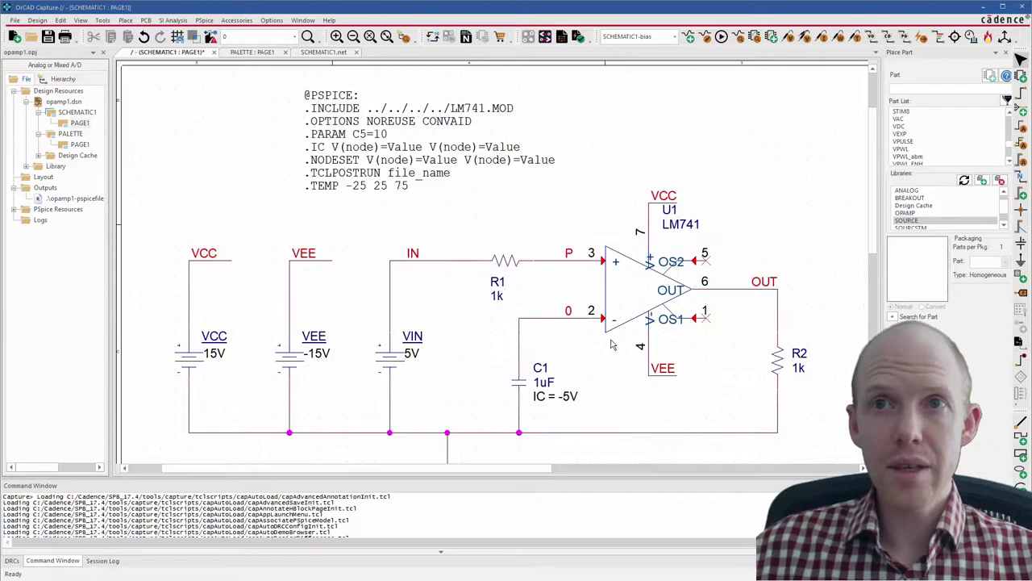
ctrl+scroll(611, 344, down, 1)
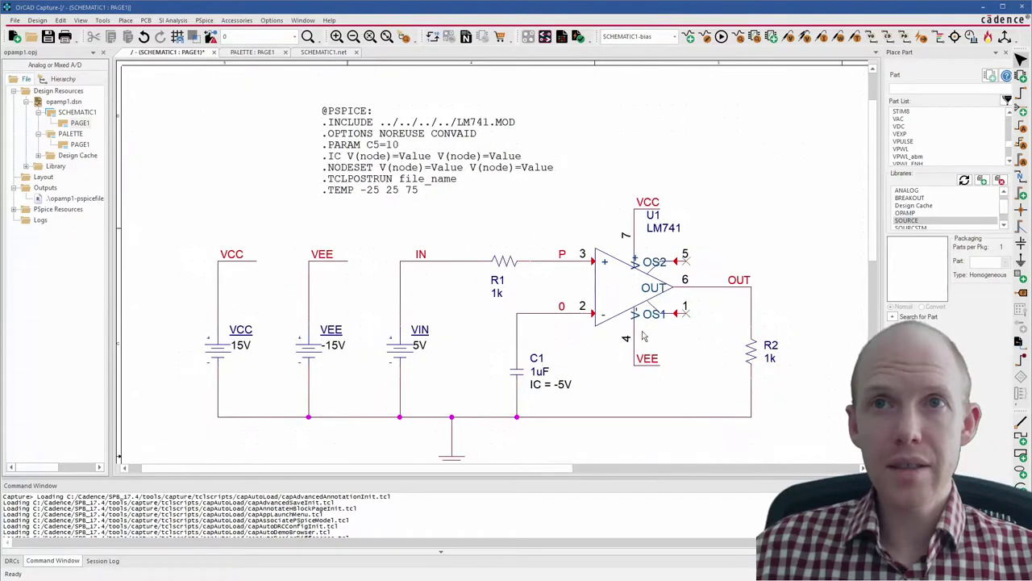
click(618, 282)
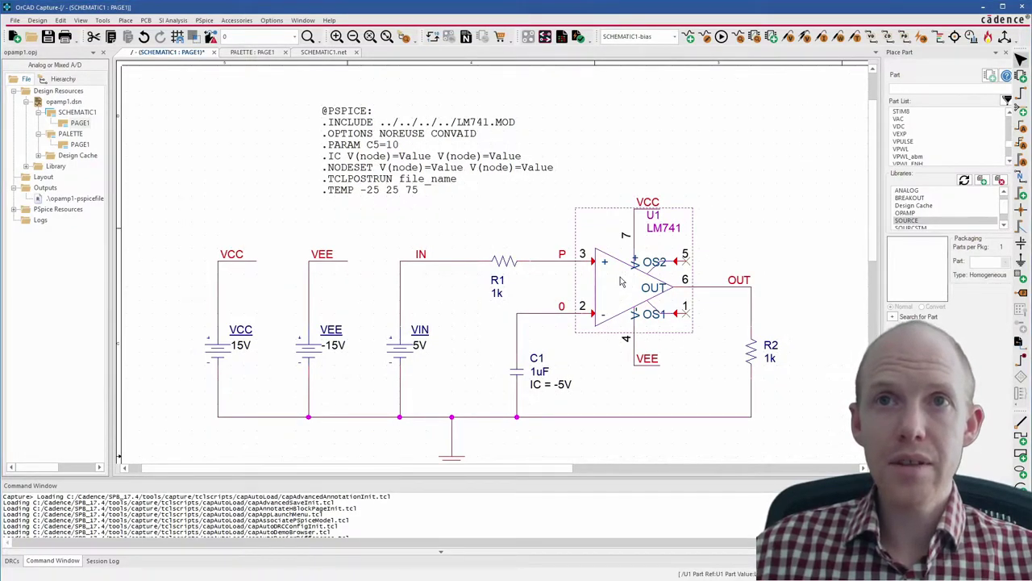
right_click(614, 284)
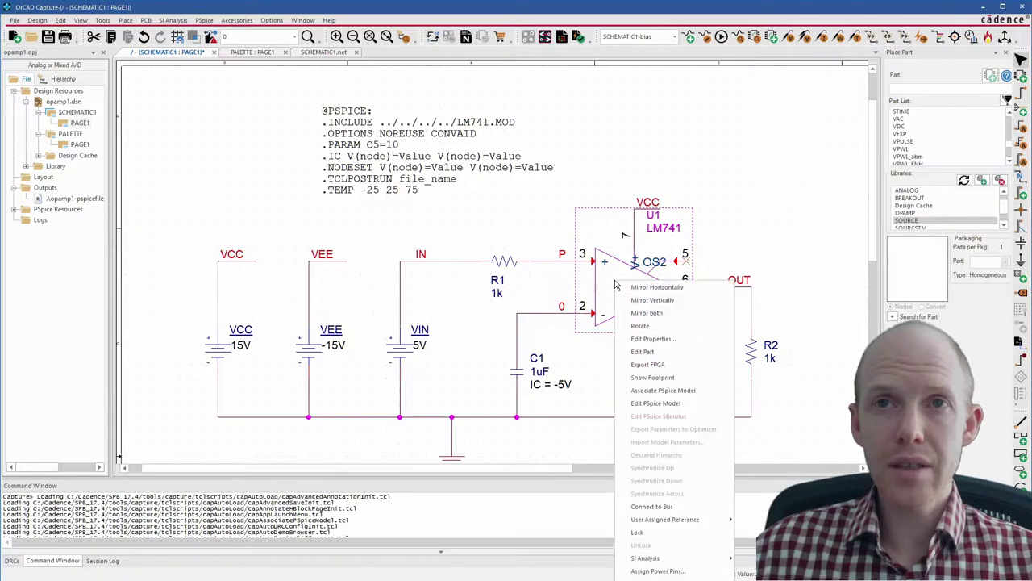
right_click(607, 288)
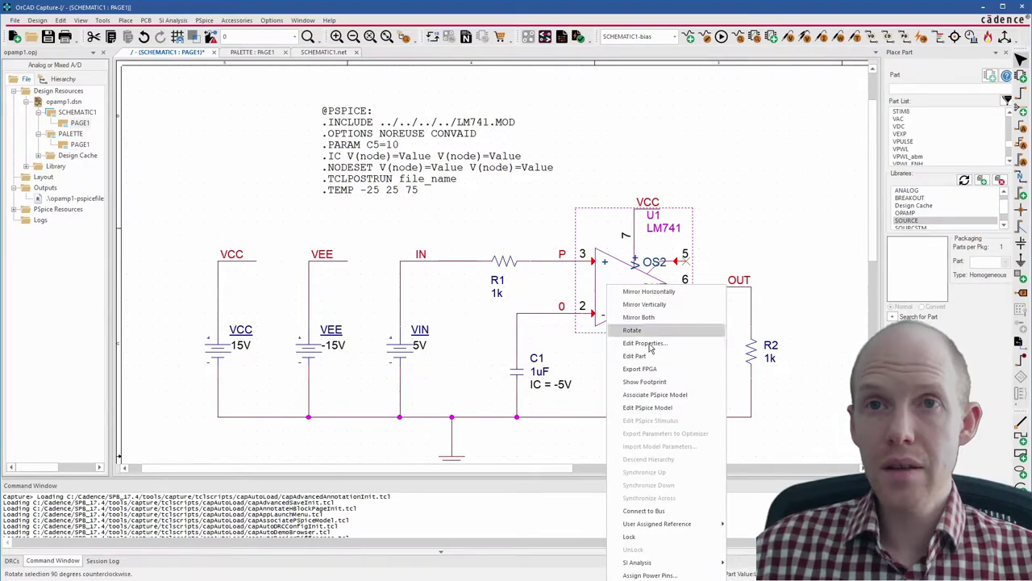
click(658, 408)
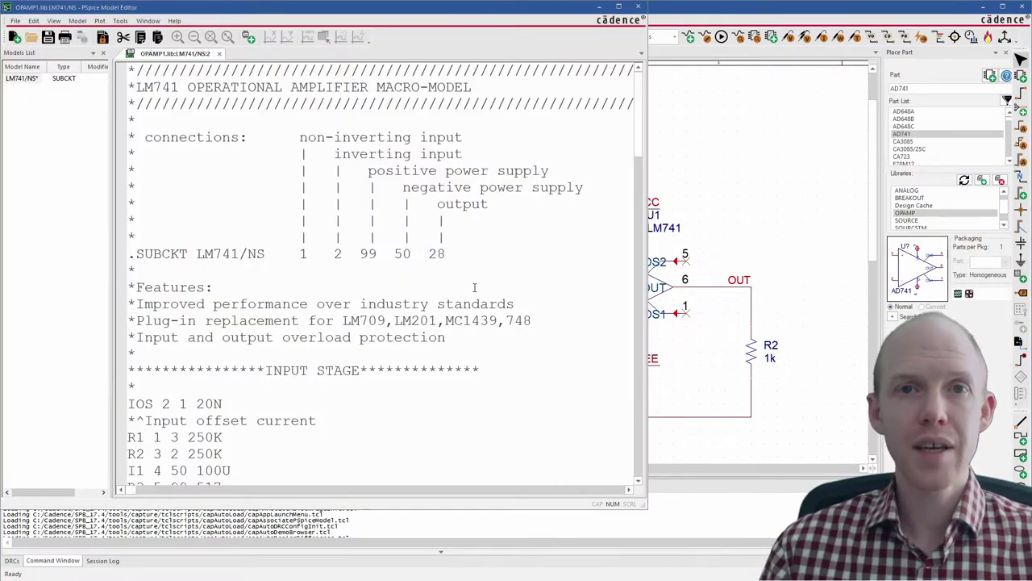
- Examine the model text and the LM741/NS name in its .SUBCKT line, and close the model editor
drag(136, 86, 473, 353)
click(457, 345)
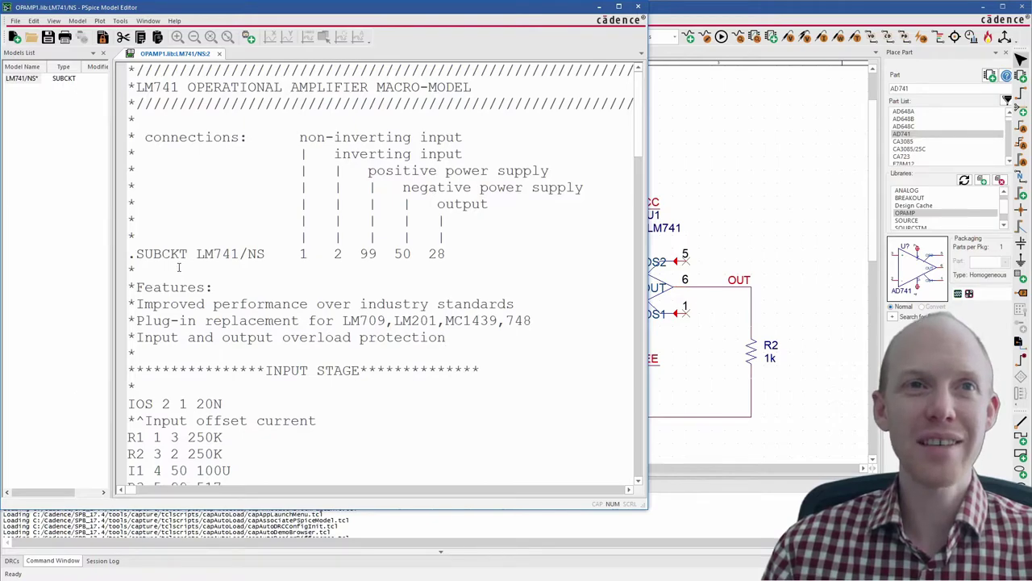
drag(269, 254, 194, 255)
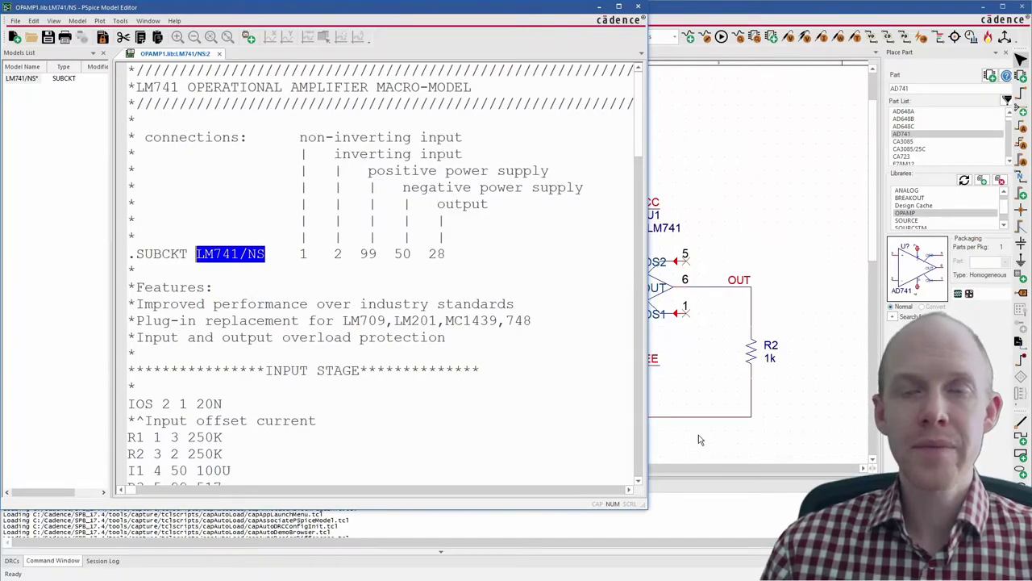
click(645, 7)
click(345, 282)
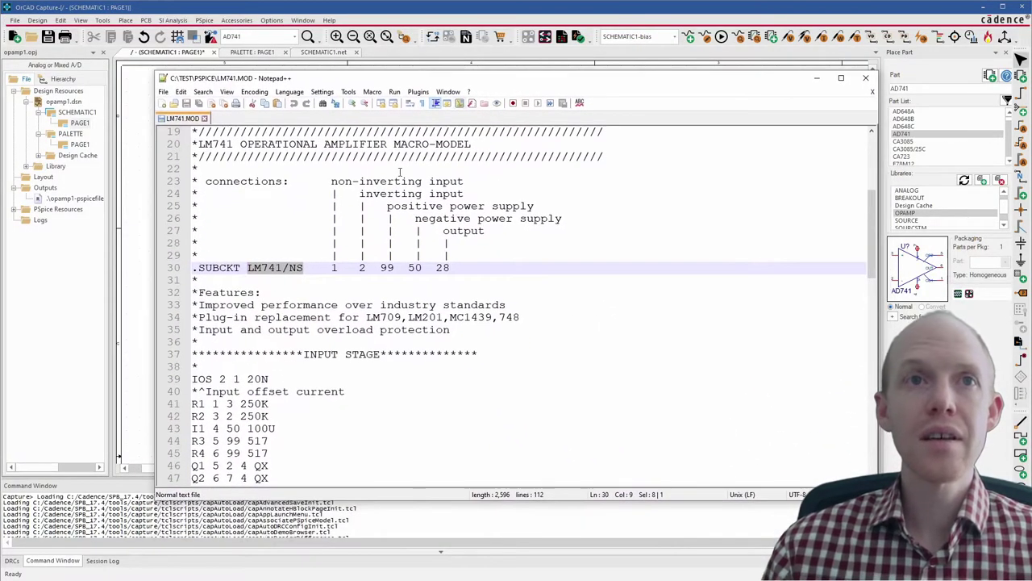
- In Notepad++, append _NEW to the subcircuit name in the .SUBCKT line of LM741.MOD
click(309, 267)
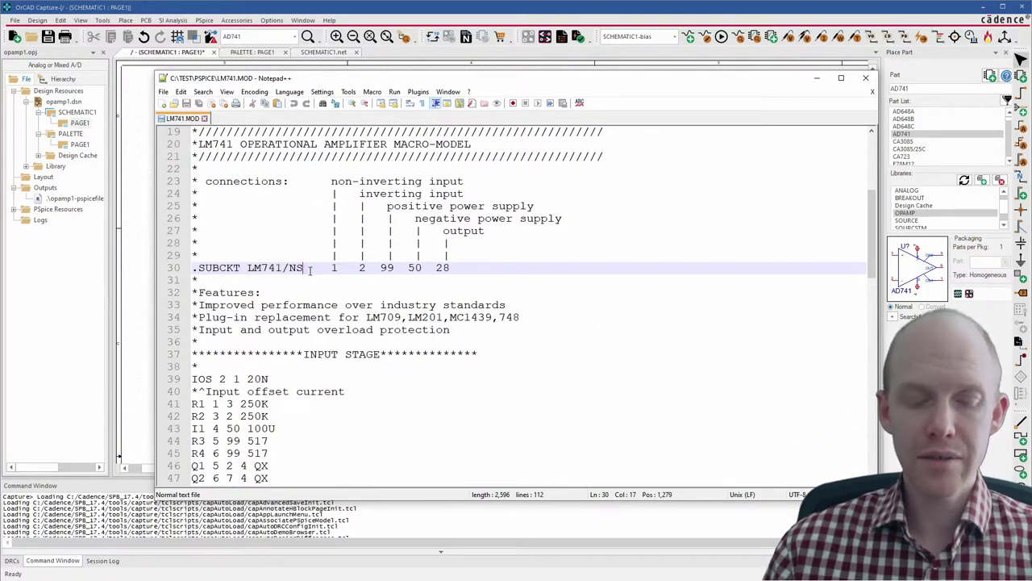
text(_NEW)
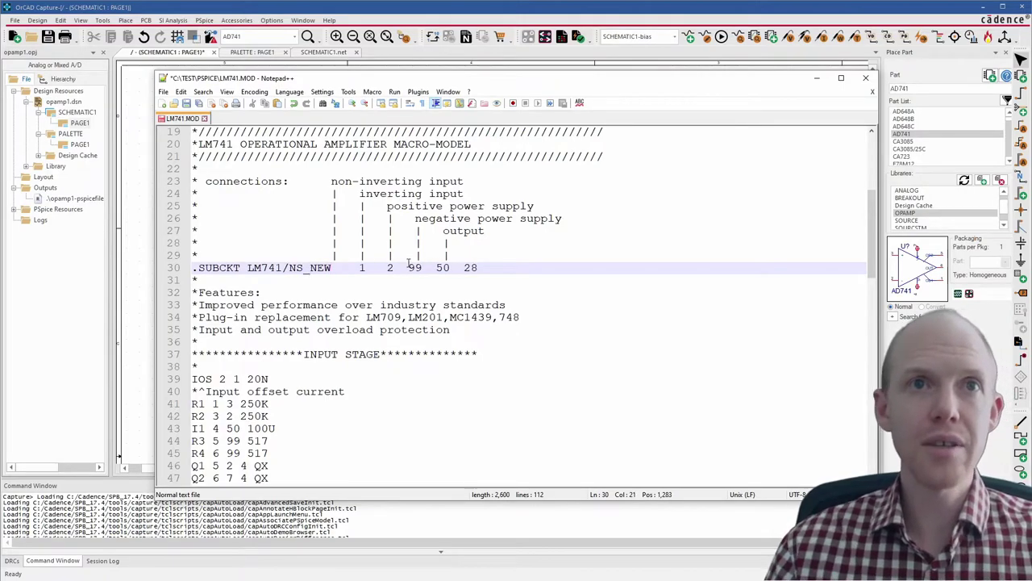
drag(332, 267, 246, 271)
- Examine the subcircuit definition in LM741.MOD from the .SUBCKT line through to the closing .ENDS line
scroll(274, 300, down, 20)
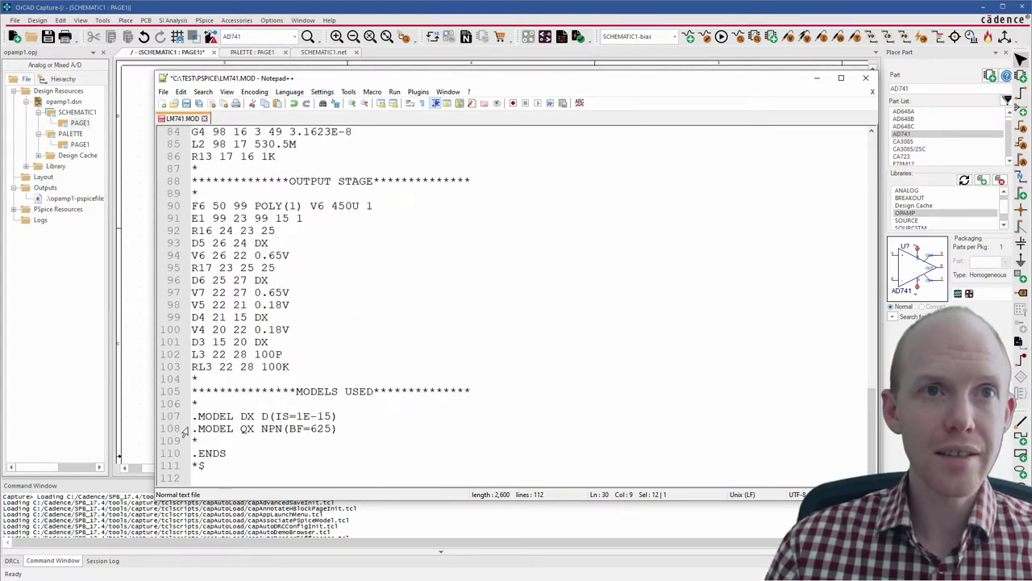
click(213, 453)
scroll(232, 448, up, 9)
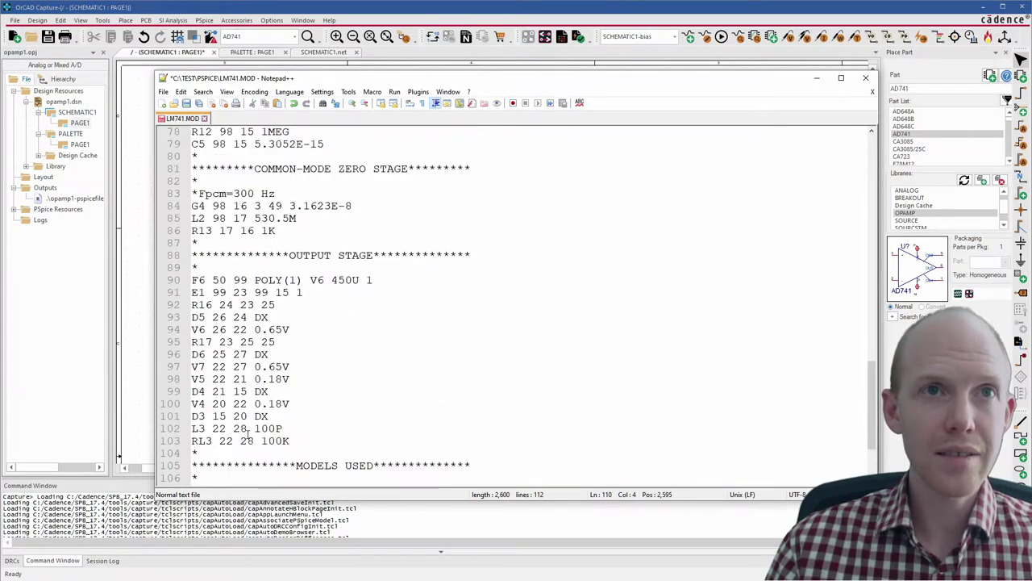
scroll(247, 438, down, 9)
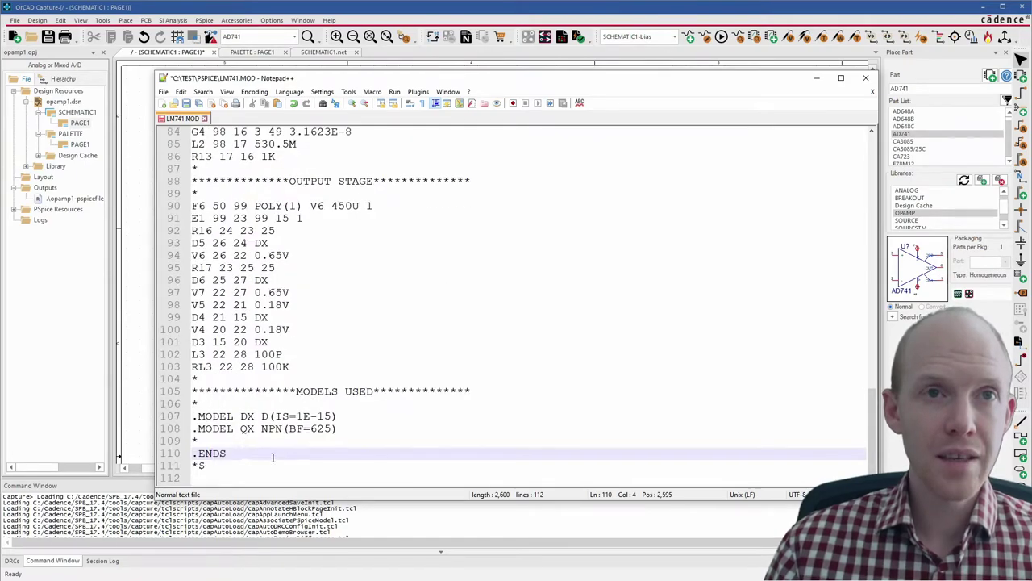
scroll(268, 452, up, 2)
scroll(260, 437, down, 2)
scroll(273, 416, up, 20)
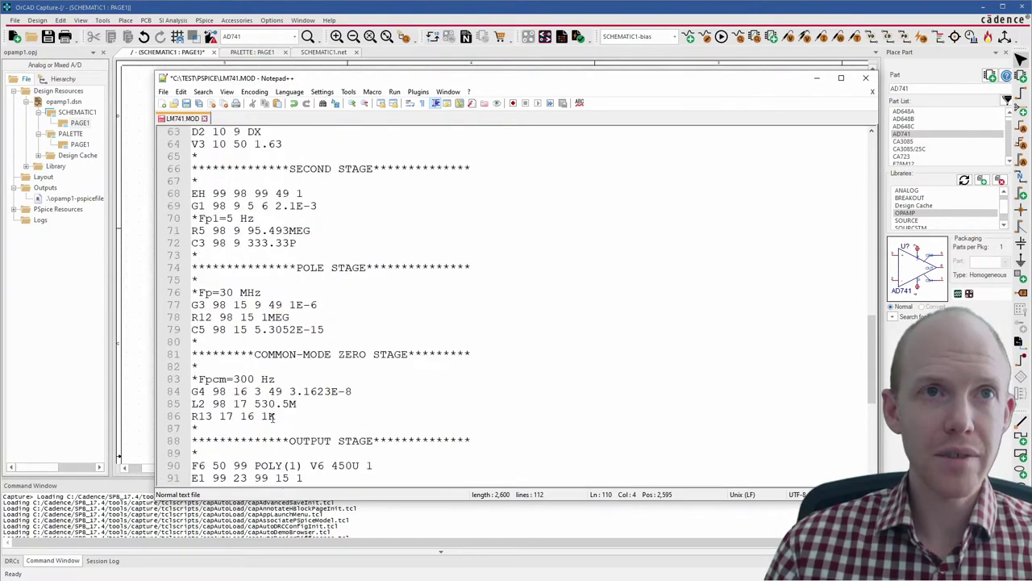
scroll(273, 417, up, 1)
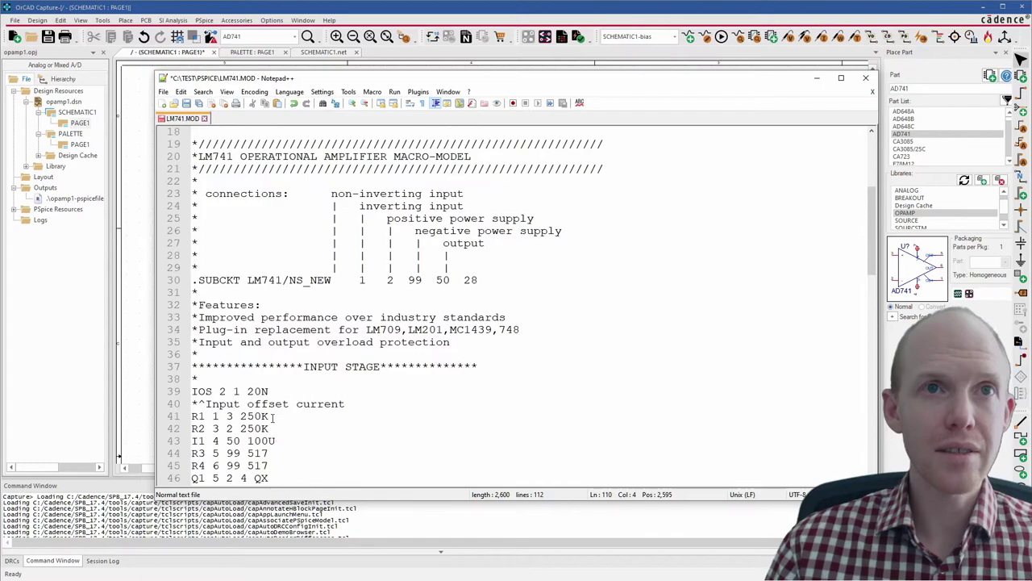
- Remove /NS from the subcircuit name so it reads LM741_NEW, and save LM741.MOD
click(304, 279)
key(BackSpace)
key(BackSpace)
key(BackSpace)
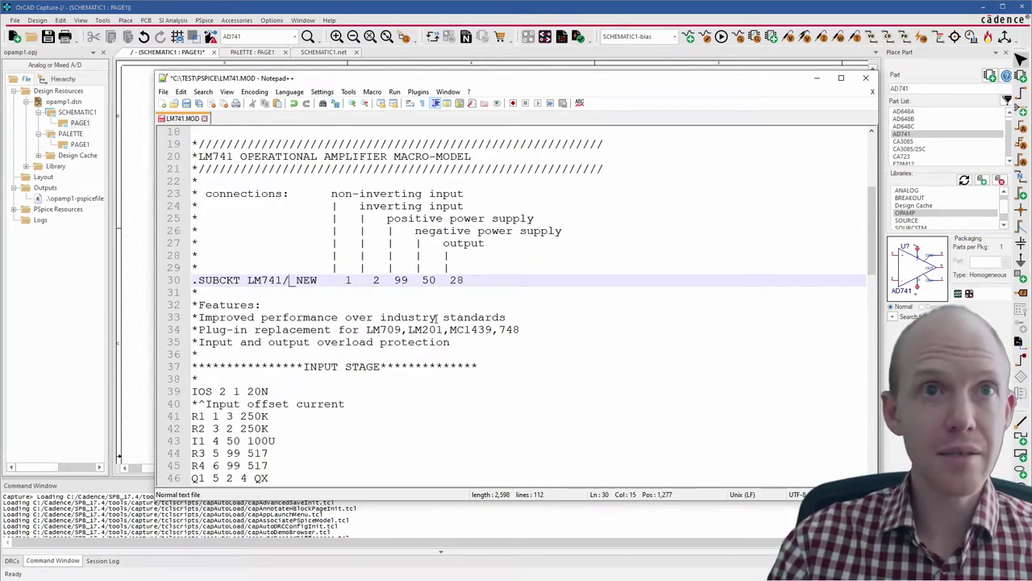
click(261, 269)
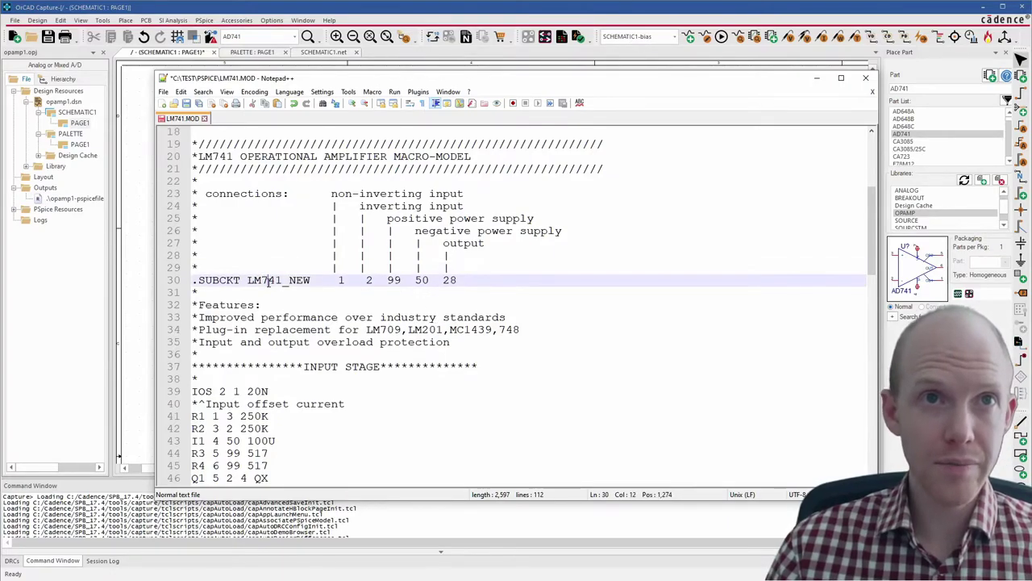
double_click(271, 281)
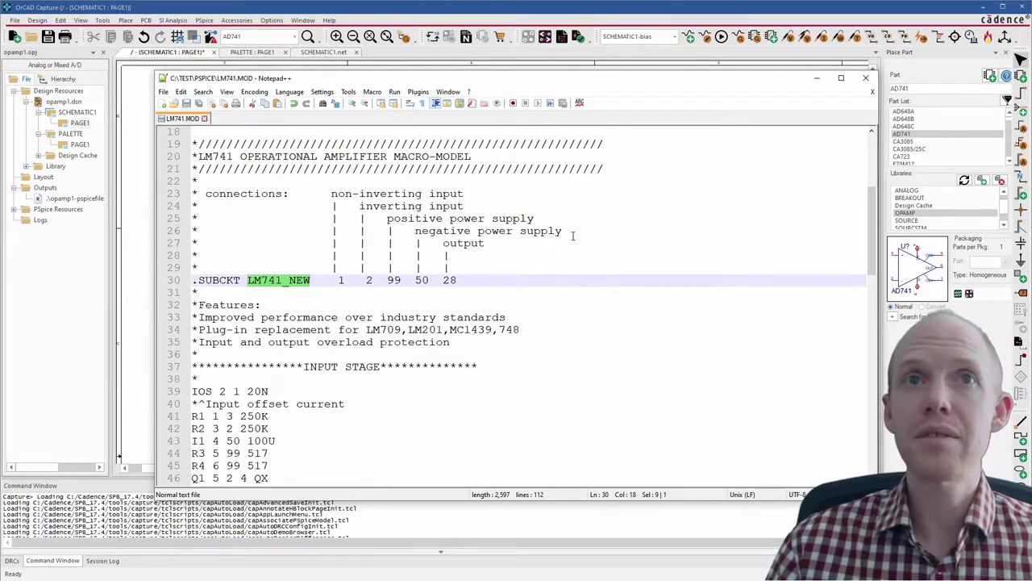
- Back in OrCAD Capture, set U1's Implementation property to LM741_NEW and close its properties
click(818, 77)
double_click(632, 284)
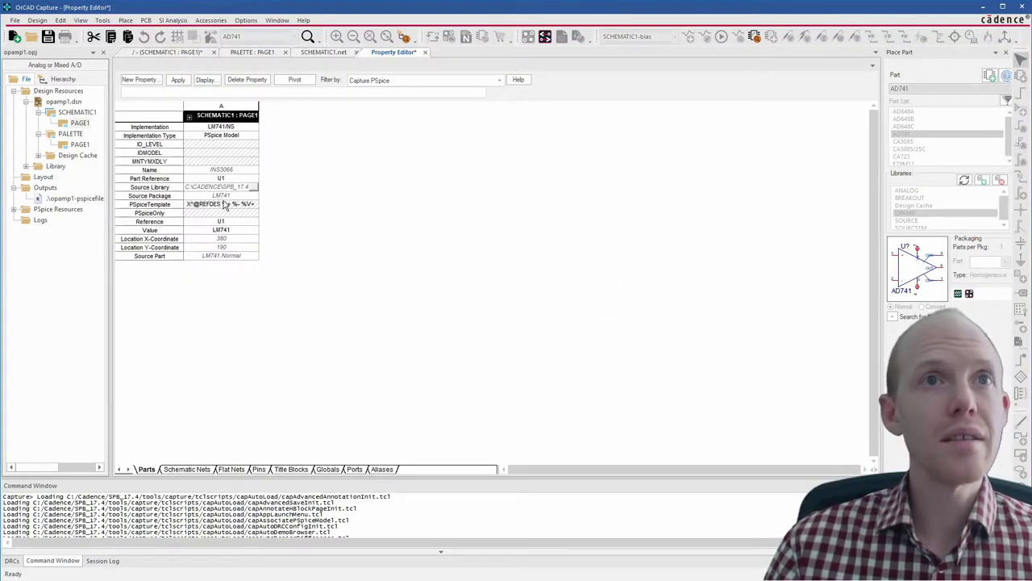
double_click(229, 130)
text(_NEW)
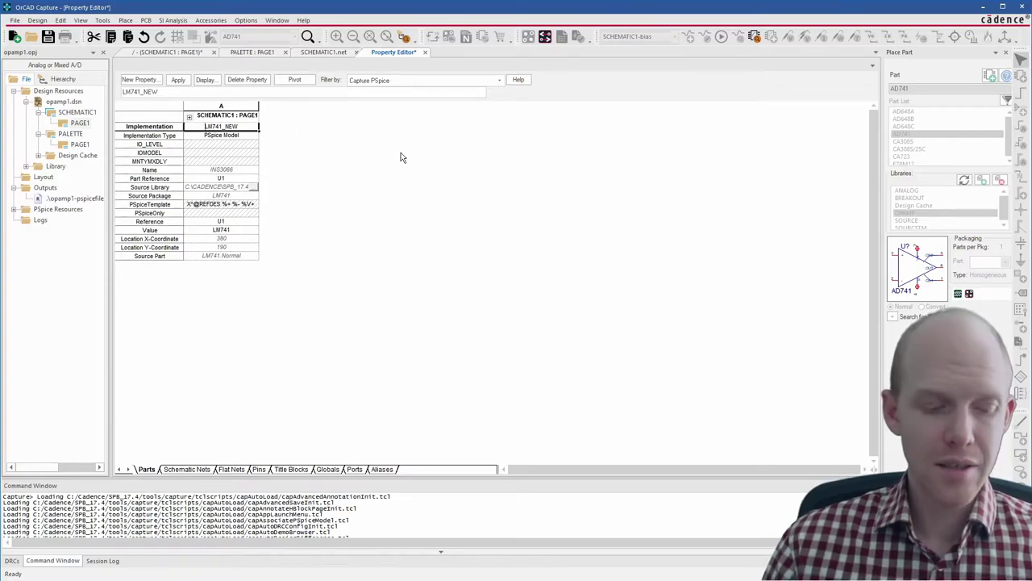
click(424, 52)
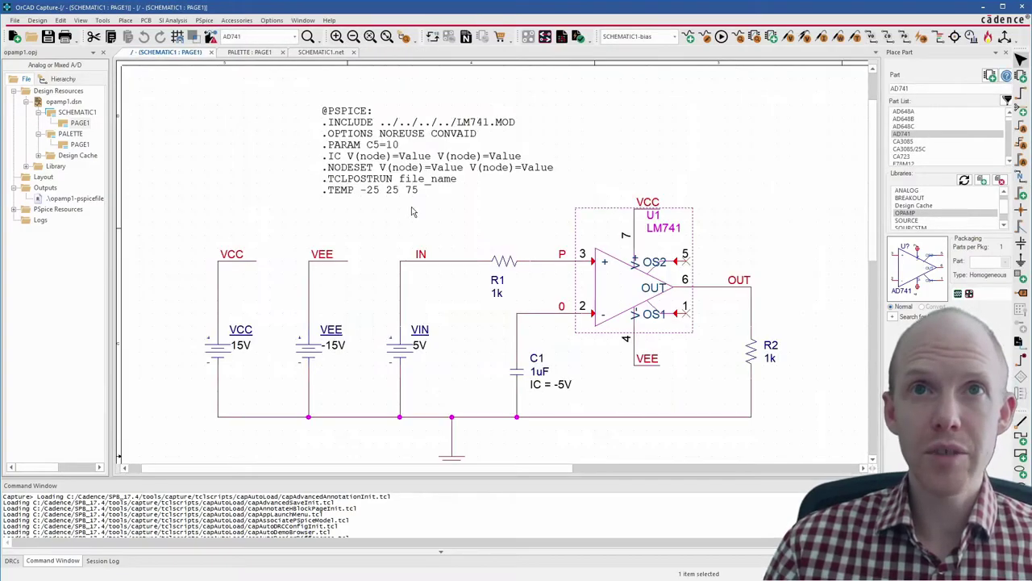
- Try to open the PSpice model of U1 for editing
click(565, 146)
right_click(600, 287)
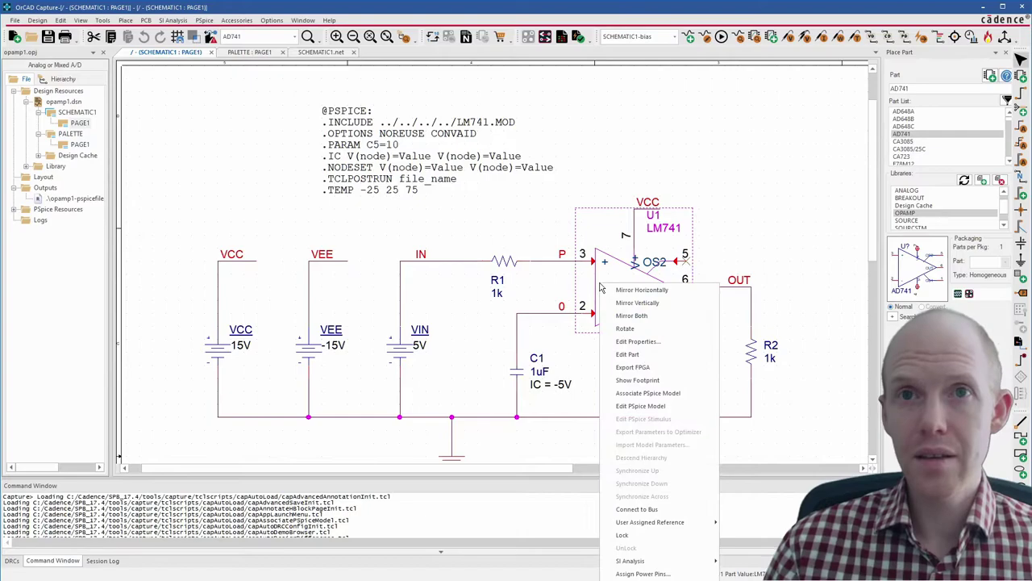
click(658, 408)
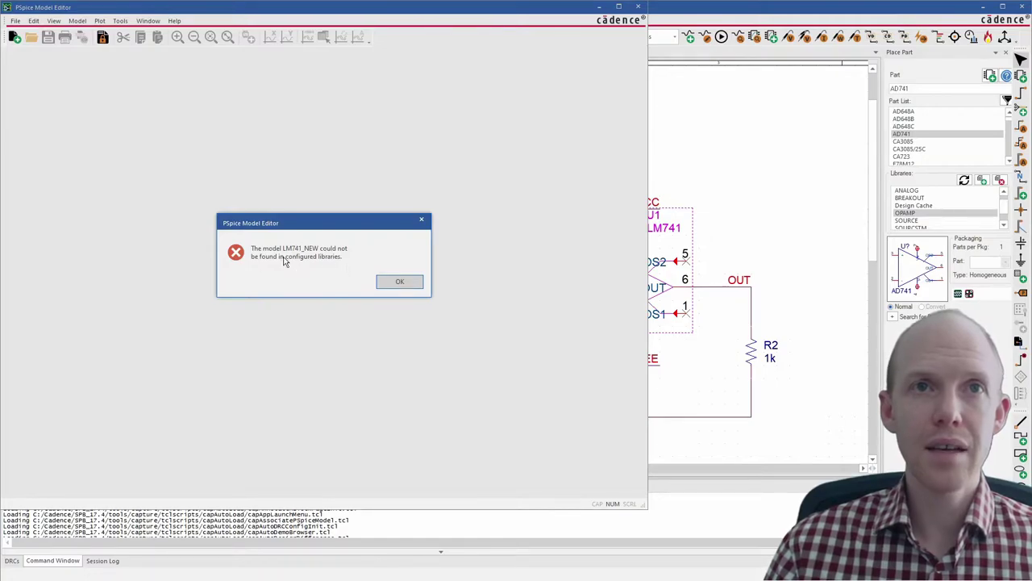
click(423, 222)
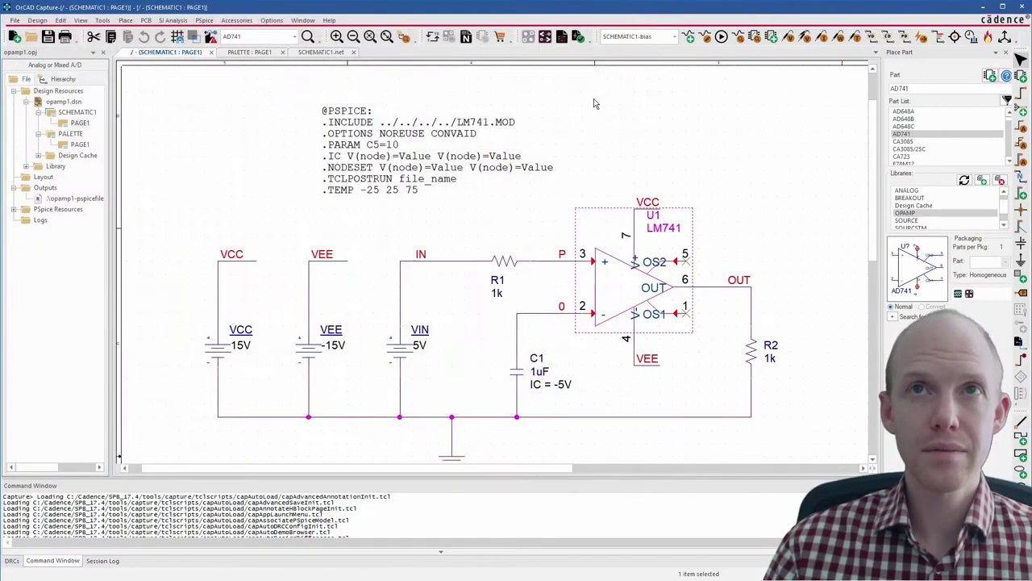
- Place an AD741 op-amp above the LM741 circuit and examine its PSpice subcircuit model text
click(718, 117)
right_click(724, 154)
click(762, 276)
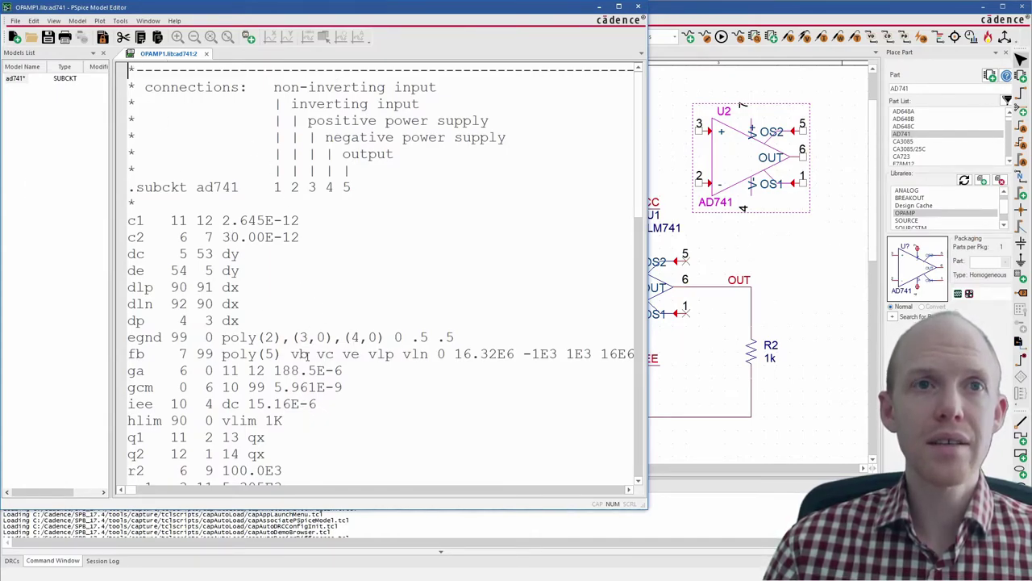
scroll(330, 396, down, 14)
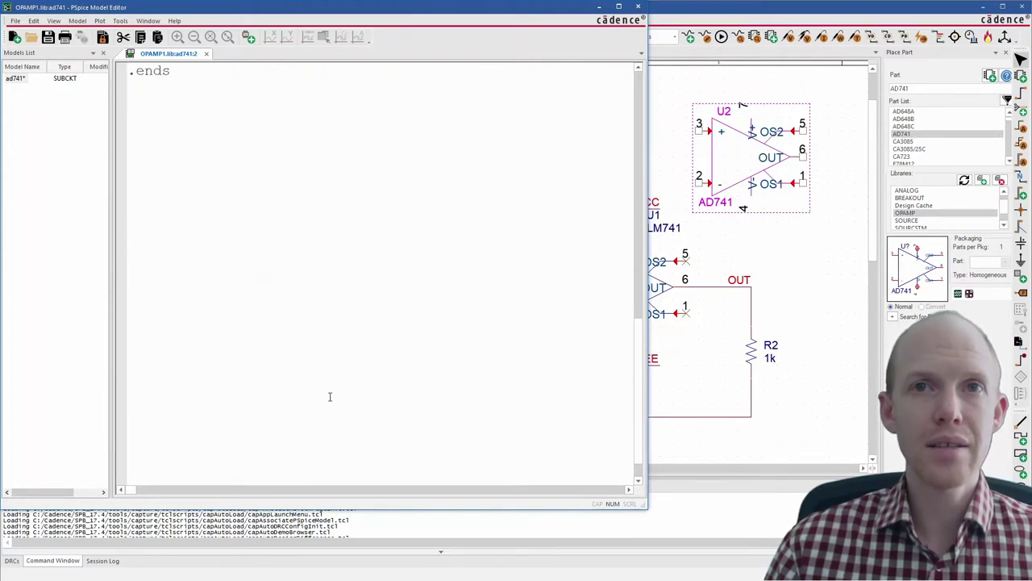
scroll(329, 396, up, 10)
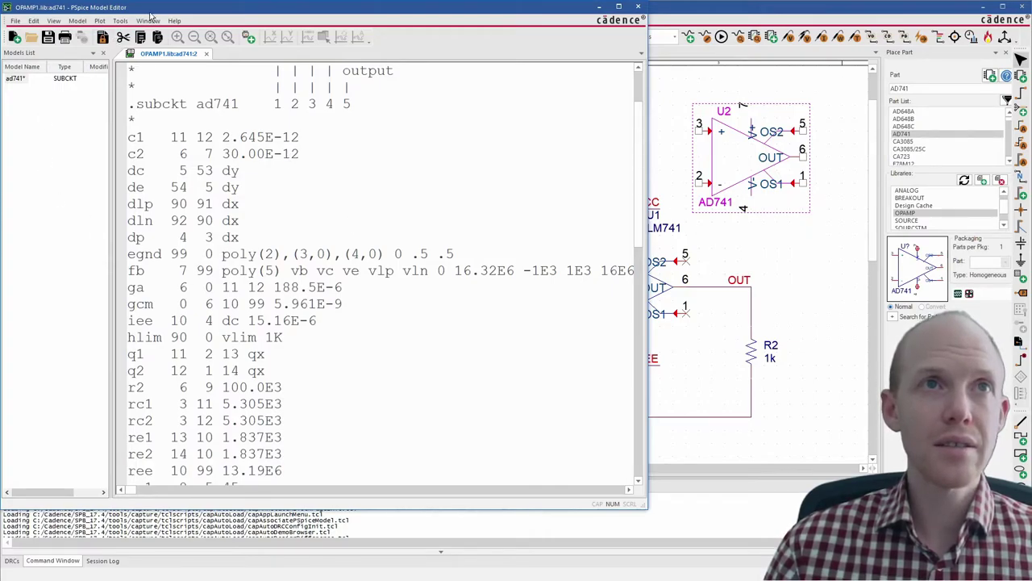
- Close the model editor and remove the AD741 op-amp from the schematic
click(638, 8)
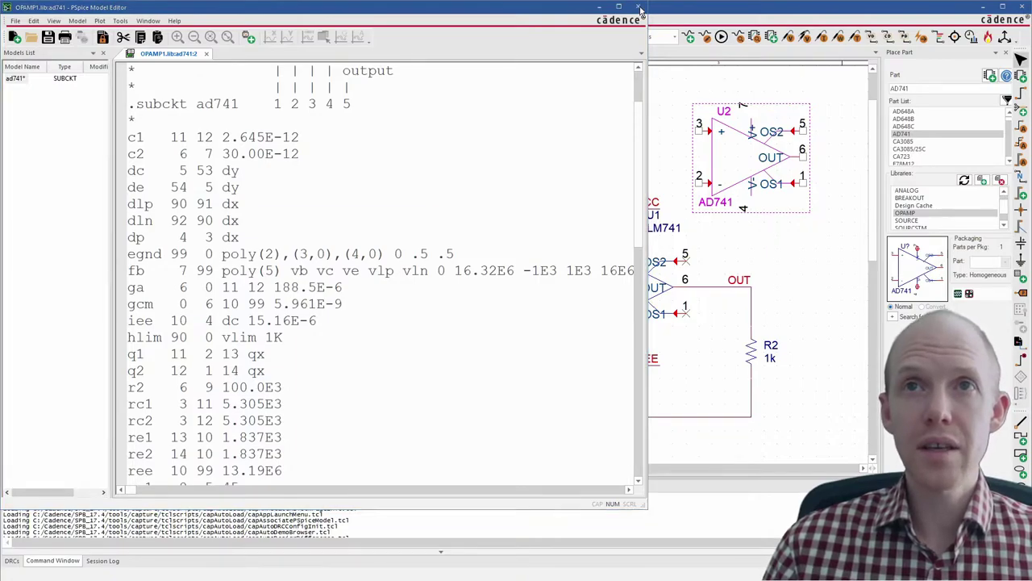
click(347, 283)
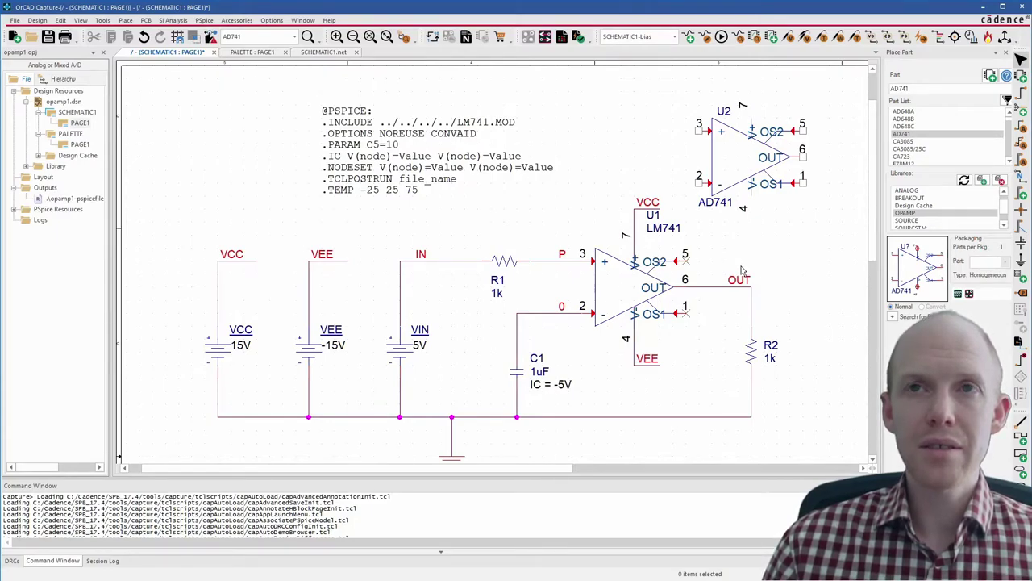
key(Escape)
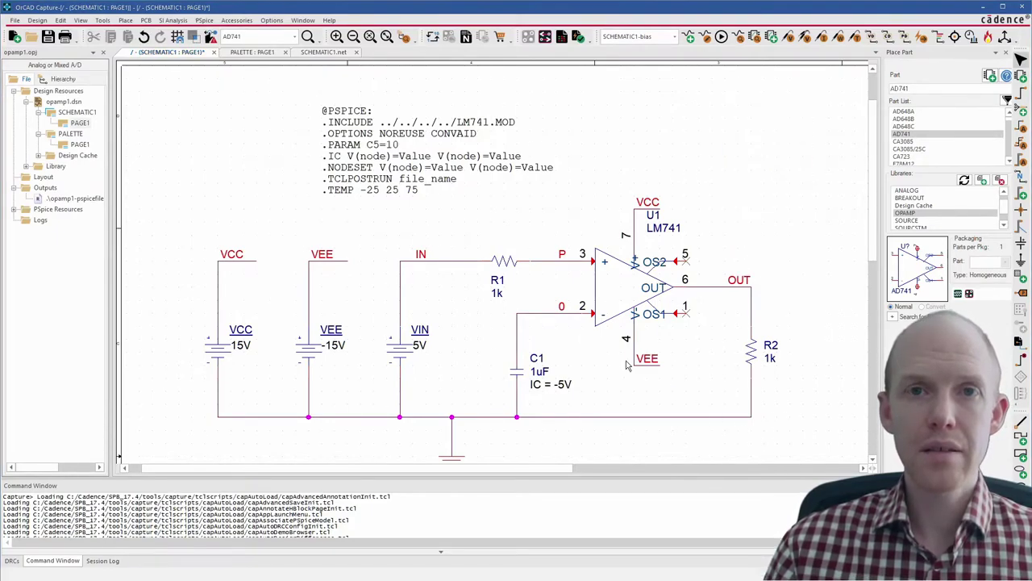
click(394, 164)
double_click(394, 163)
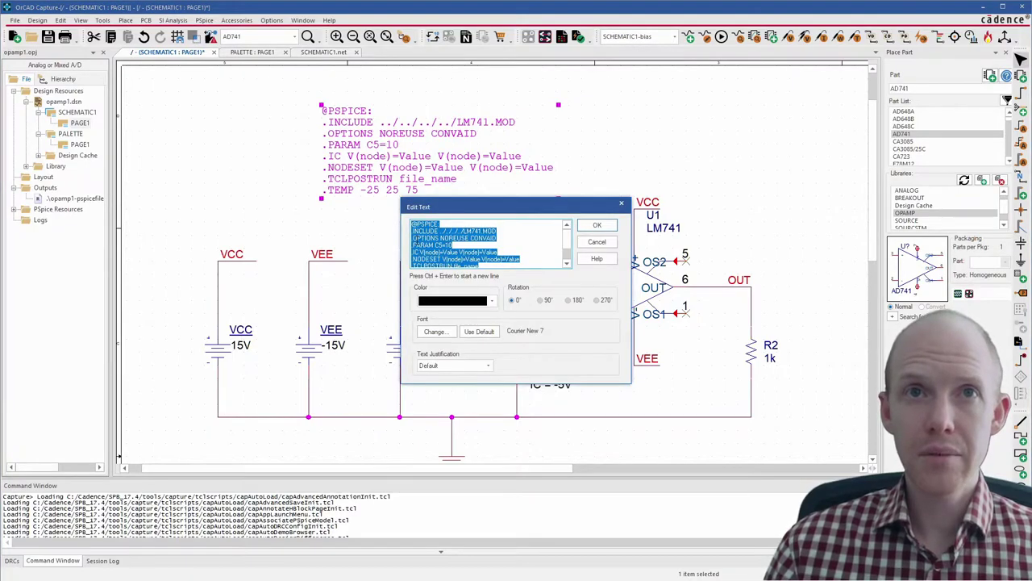
drag(412, 238, 562, 286)
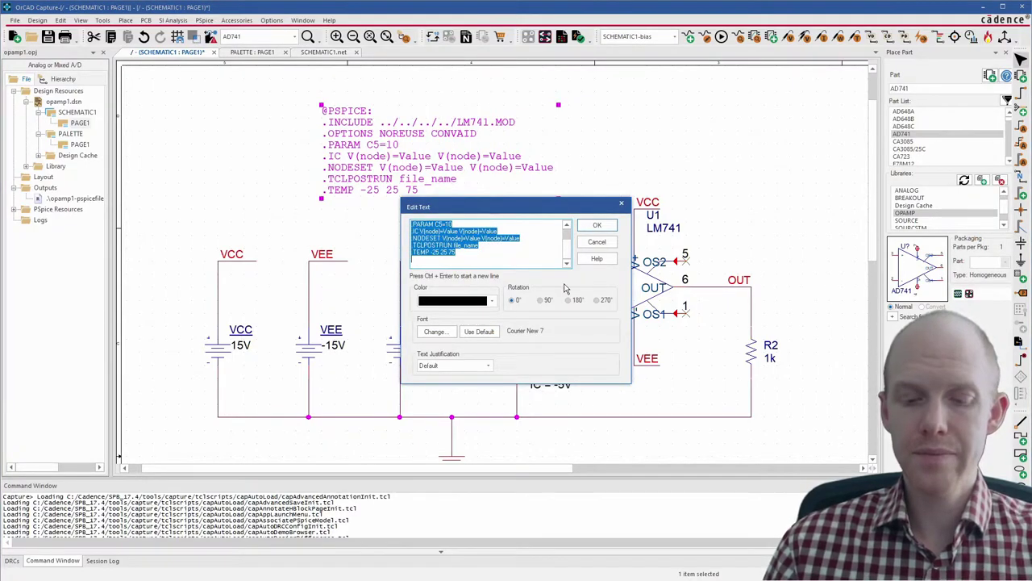
key(Delete)
click(597, 225)
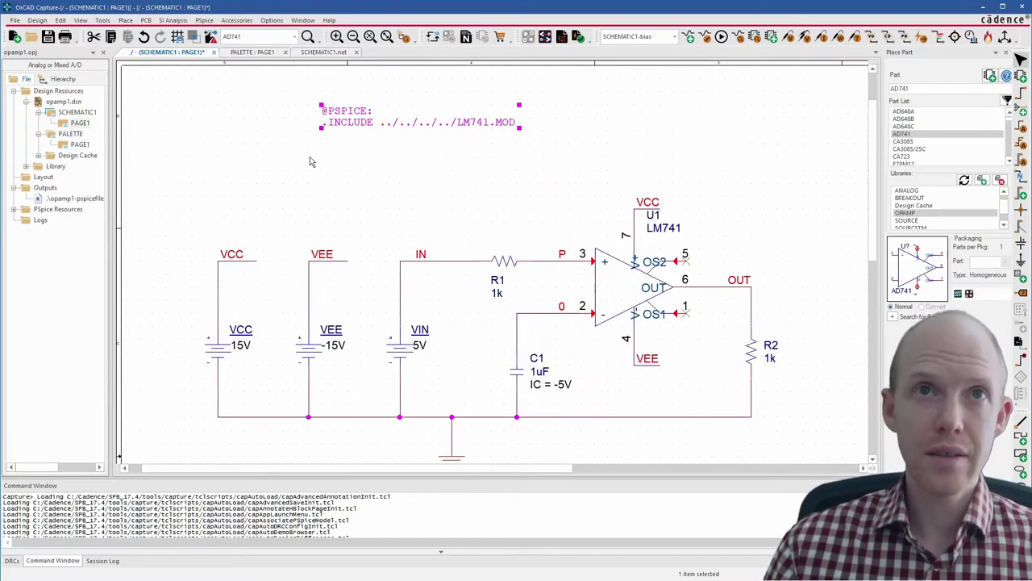
- Create a new simulation profile named TRAN without inheriting from an existing profile
click(637, 148)
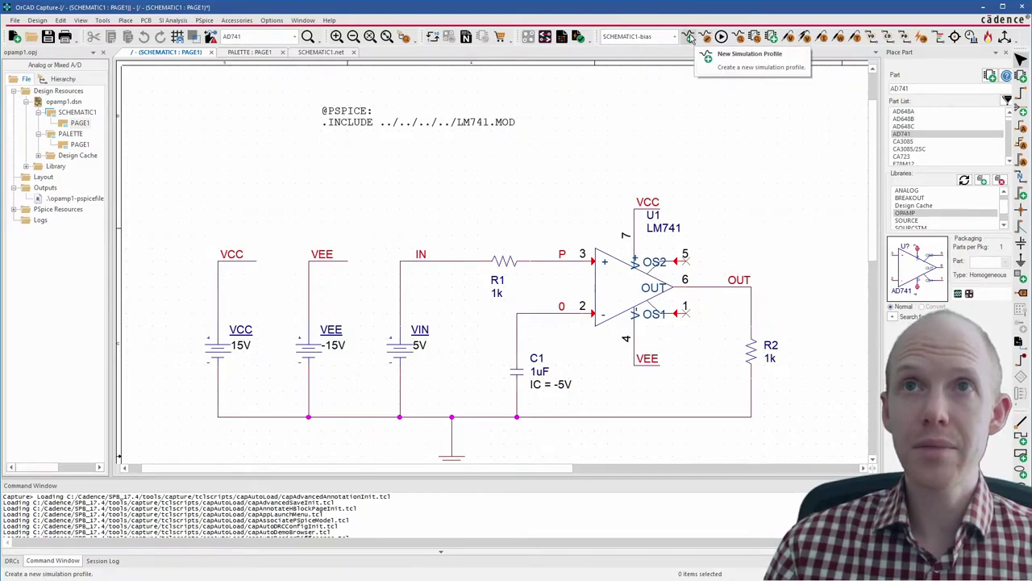
click(690, 38)
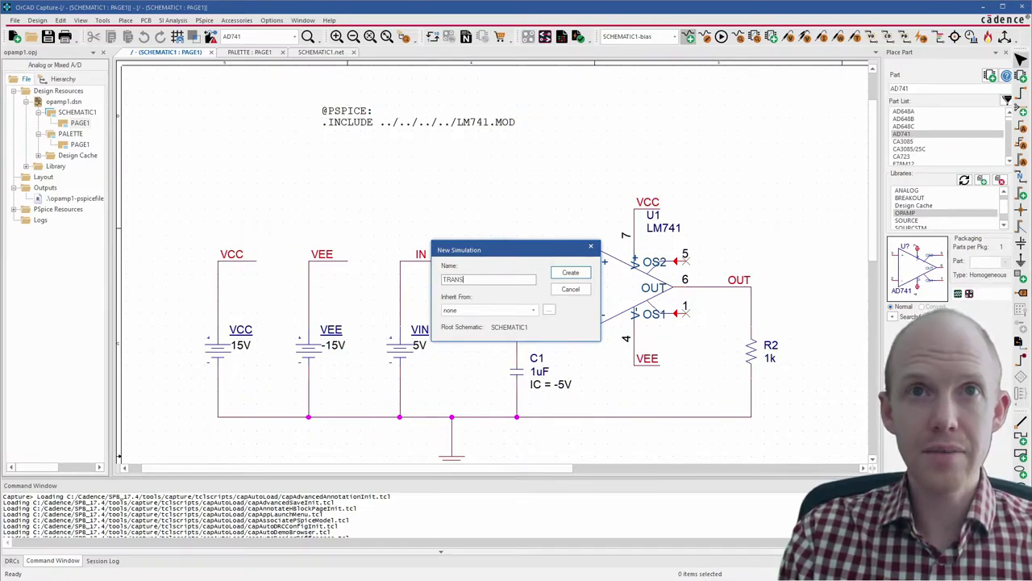
click(569, 276)
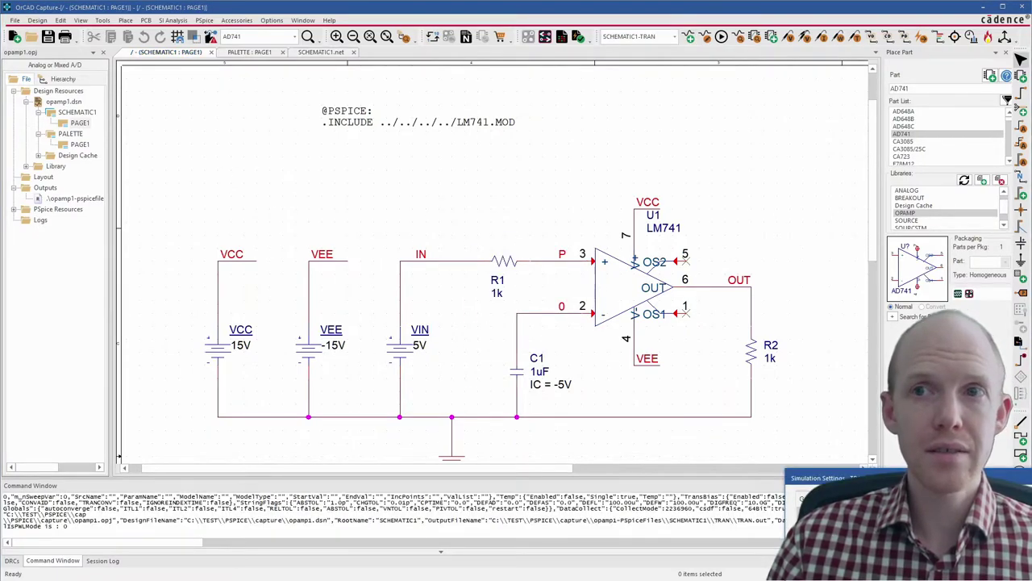
- Expand PSpice Resources in the project tree and widen the project pane to show the full simulation profile names
click(15, 211)
click(14, 211)
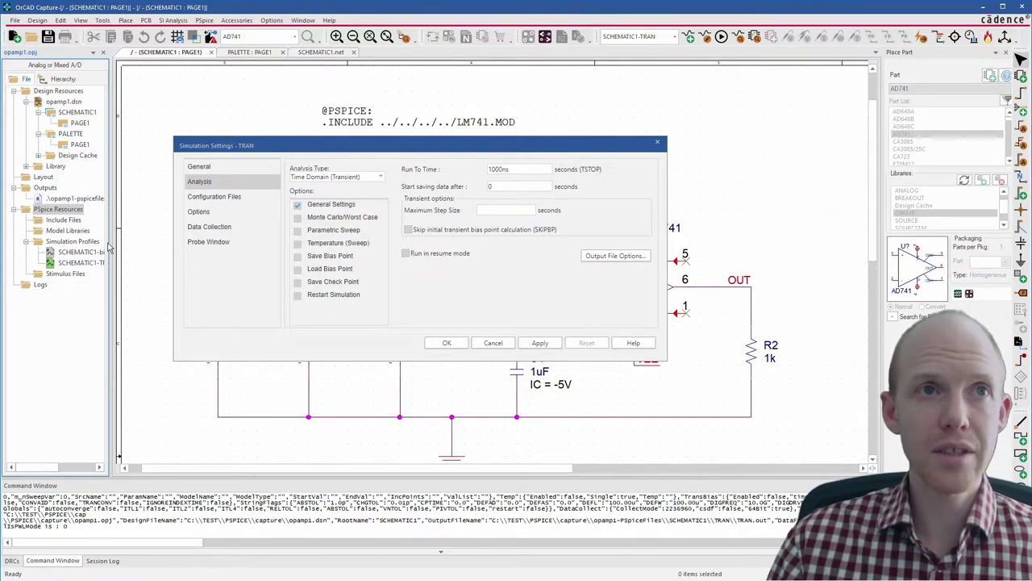
mouse_move(109, 242)
mouse_down()
mouse_move(160, 248)
mouse_move(127, 252)
mouse_up()
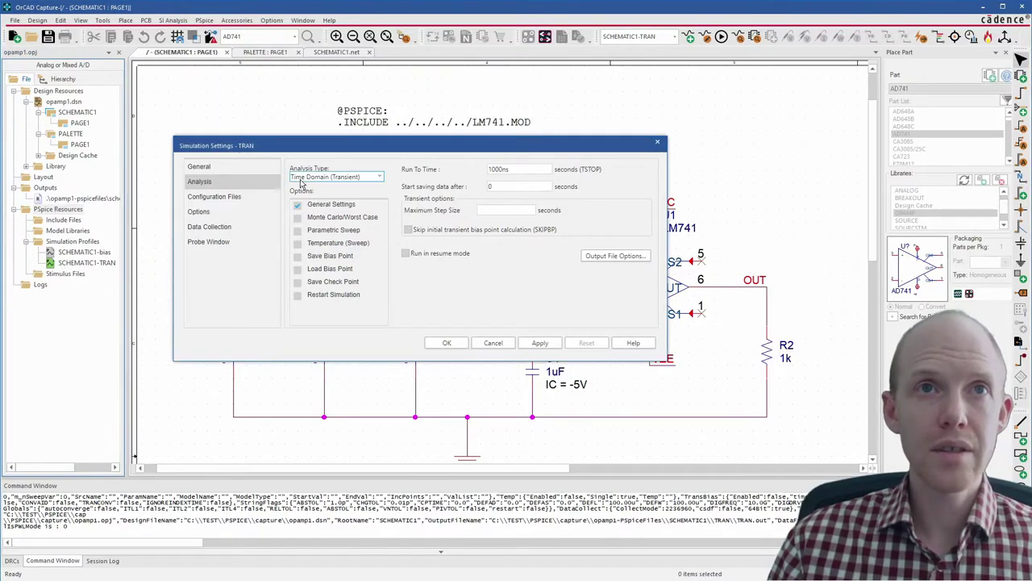
- Configure the TRAN profile as a Time Domain (Transient) analysis with a run time of 1m seconds and accept the settings
click(379, 177)
click(379, 176)
click(375, 178)
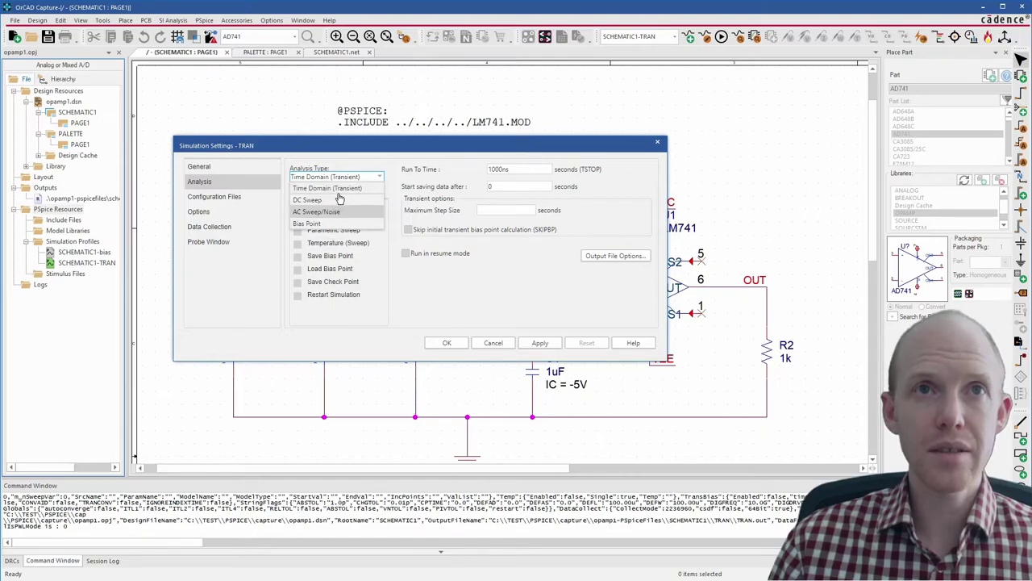
click(519, 170)
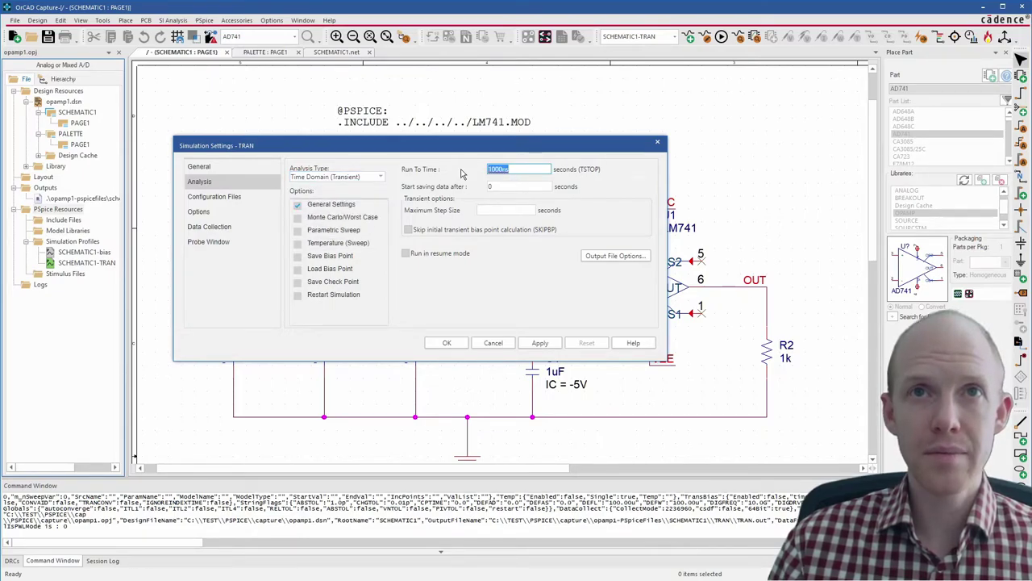
text(1)
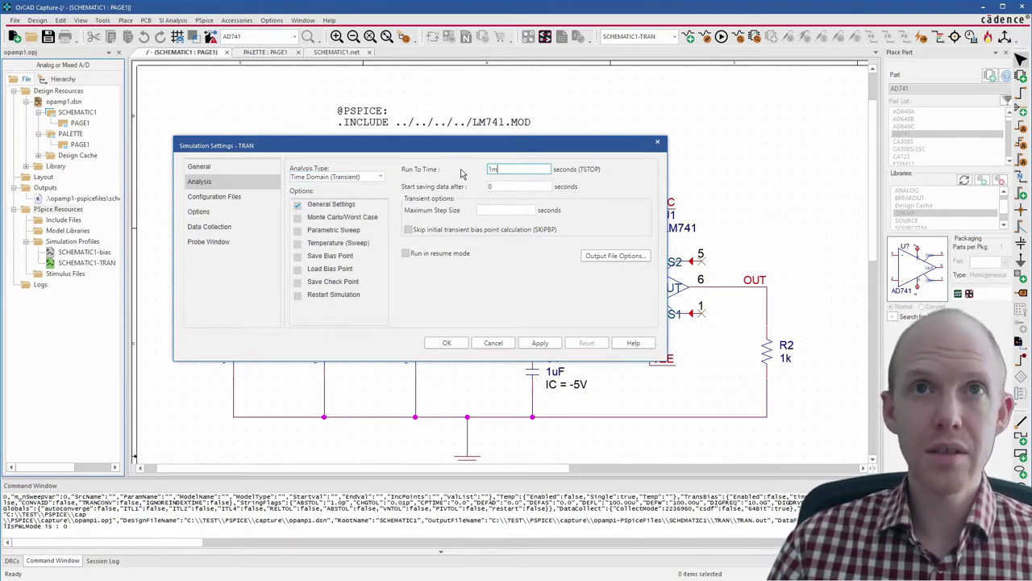
text(m)
click(503, 187)
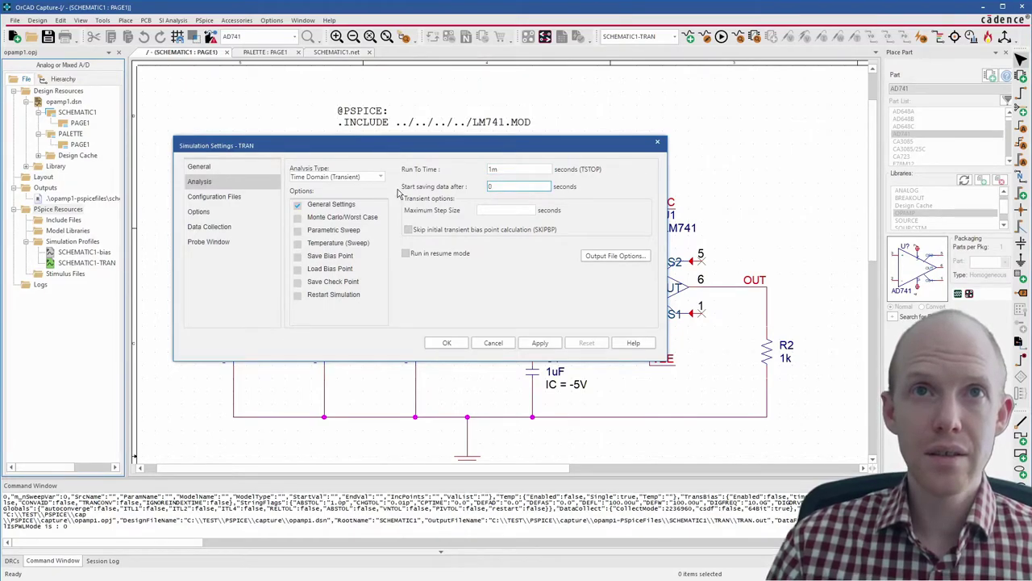
double_click(490, 188)
click(492, 211)
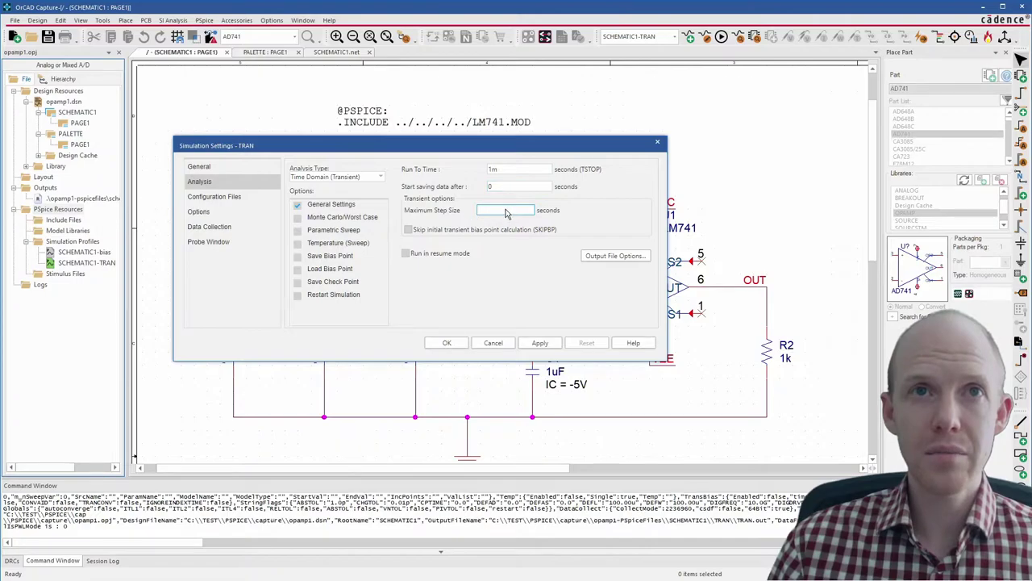
click(446, 345)
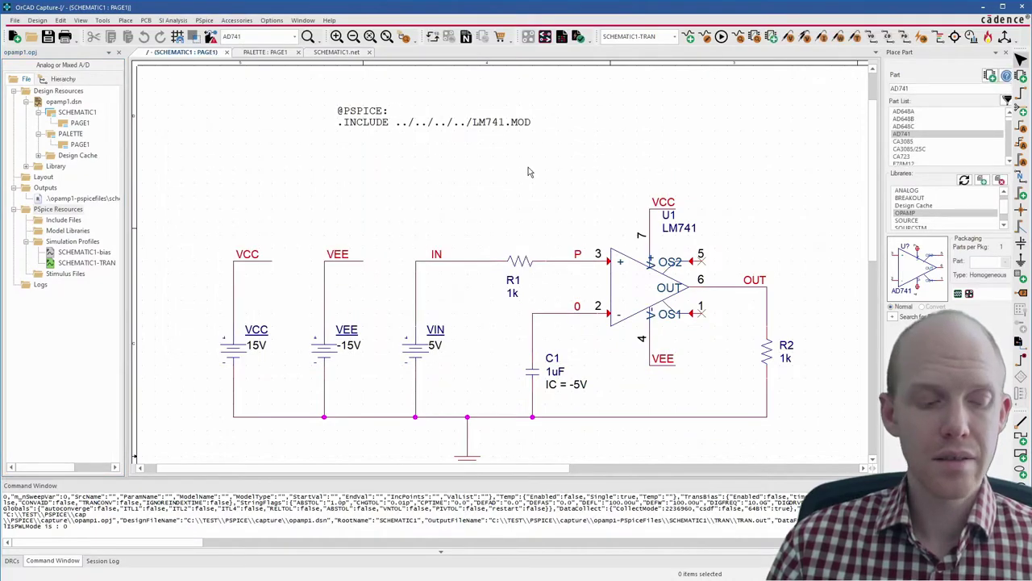
- Run the TRAN simulation and move the PSpice A/D results window clear of the schematic
click(722, 38)
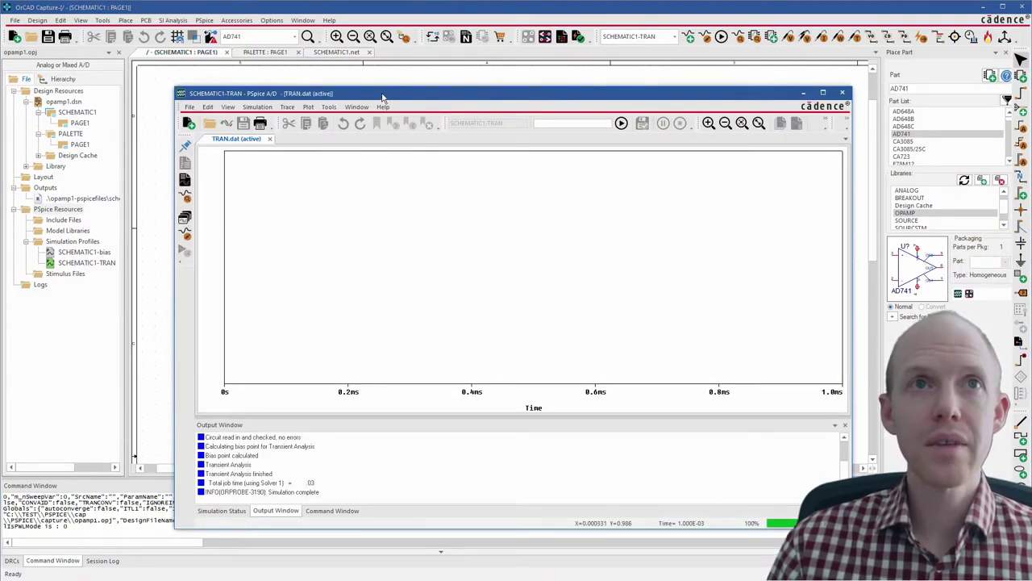
drag(372, 97, 376, 62)
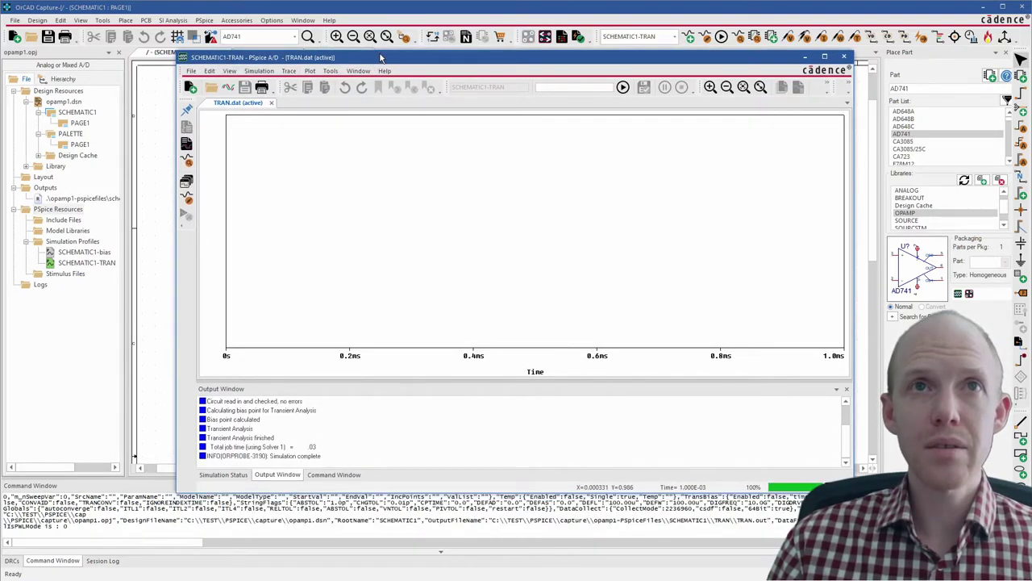
drag(381, 58, 1031, 97)
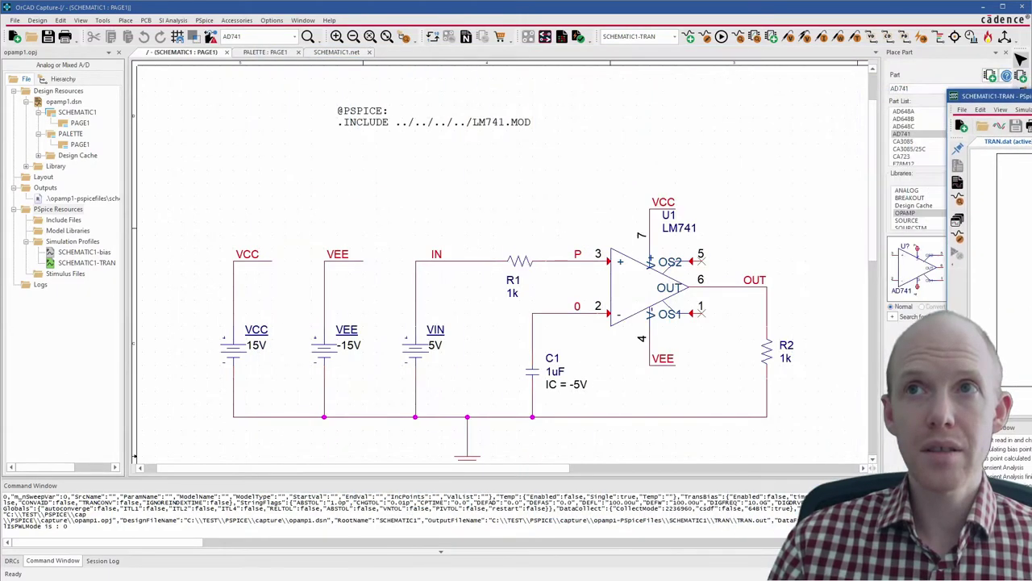
- Place a voltage marker on the OUT net, view the V(OUT) trace and return to the schematic
click(789, 38)
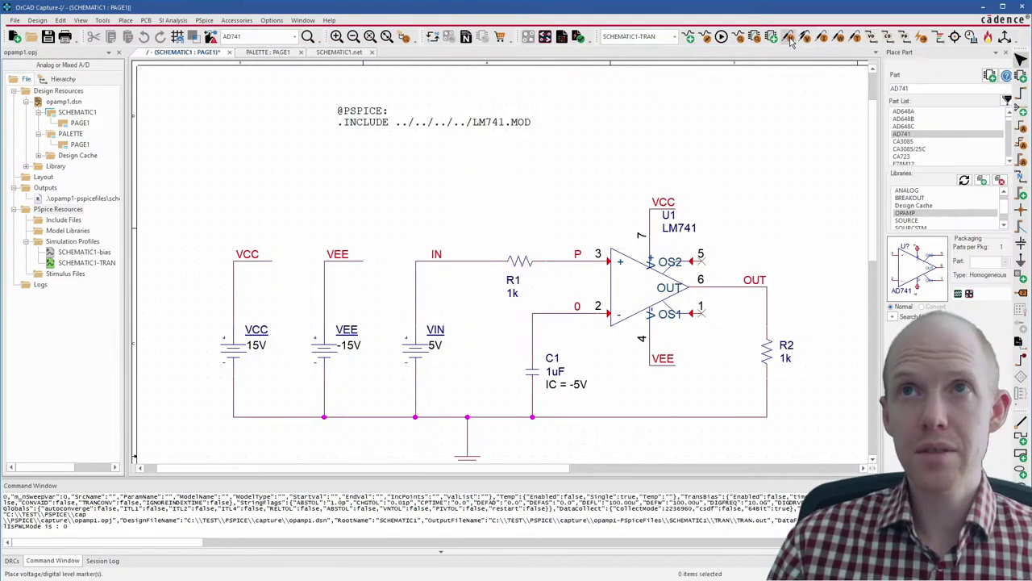
click(768, 290)
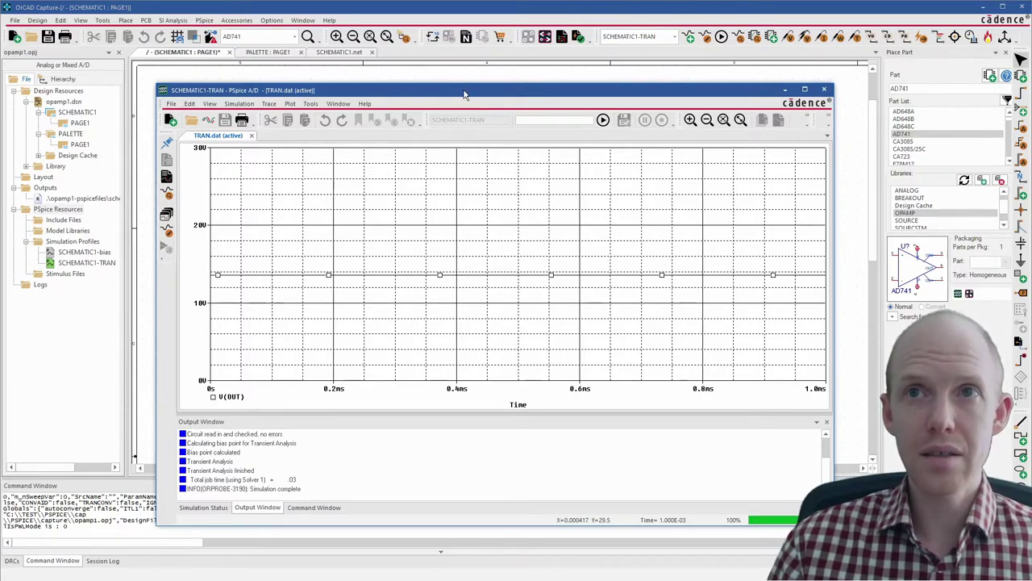
key(alt+Tab)
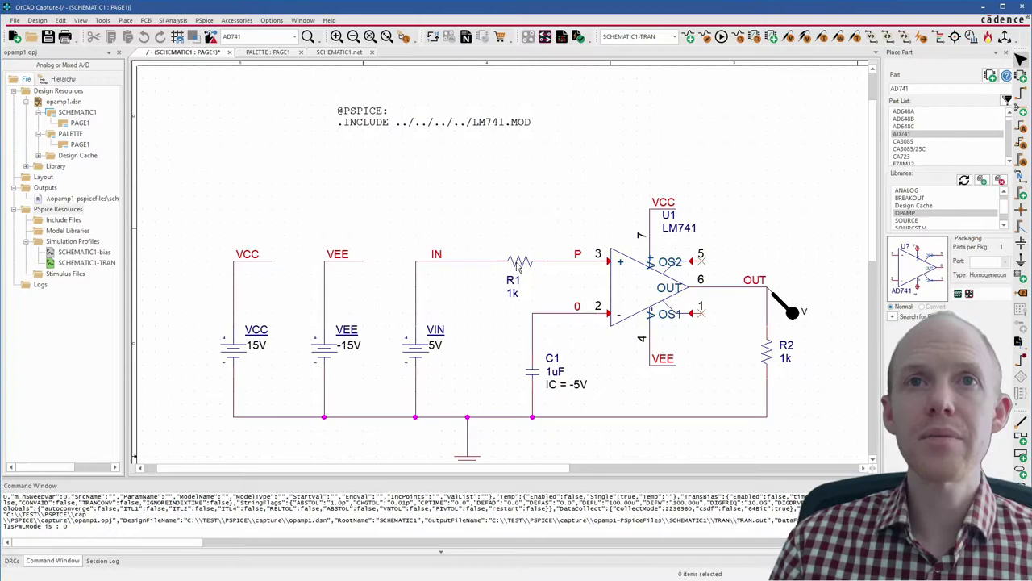
- Move R1 closer to the IN label and delete the wire joining C1 to U1's inverting input
drag(519, 268, 480, 268)
click(552, 287)
click(565, 314)
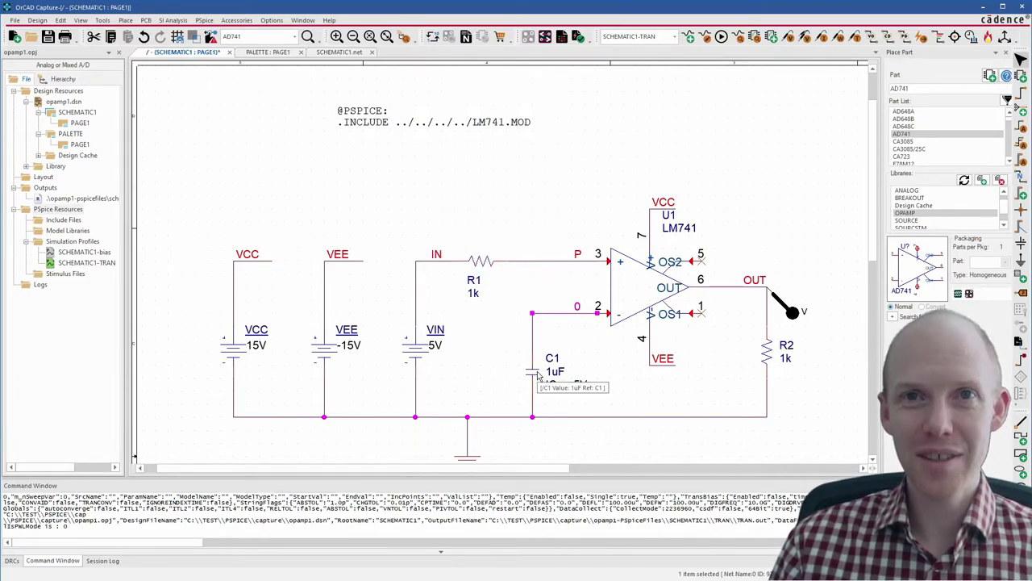
key(Delete)
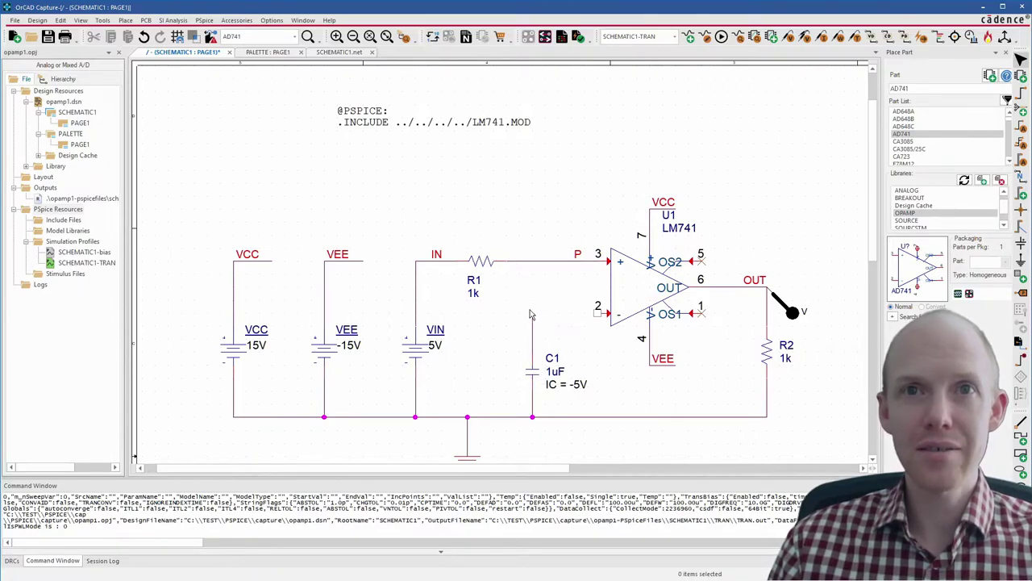
- Wire the upper end of C1 to net P and shift the capacitor slightly toward VIN
key(w)
click(532, 313)
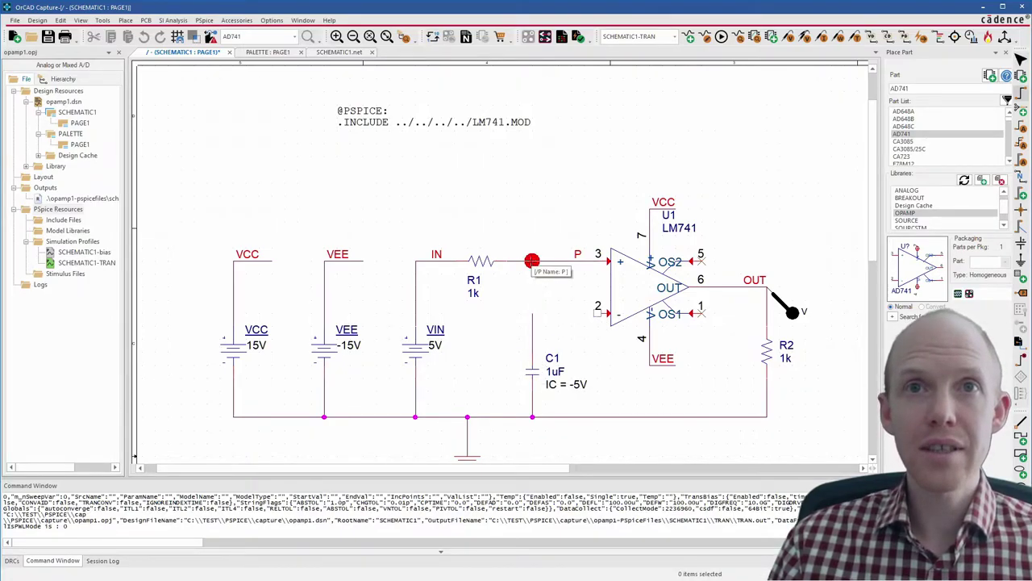
click(532, 260)
key(Escape)
drag(533, 375, 519, 375)
click(587, 331)
- Wire U1's inverting input, pin 2, down to the ground rail
key(w)
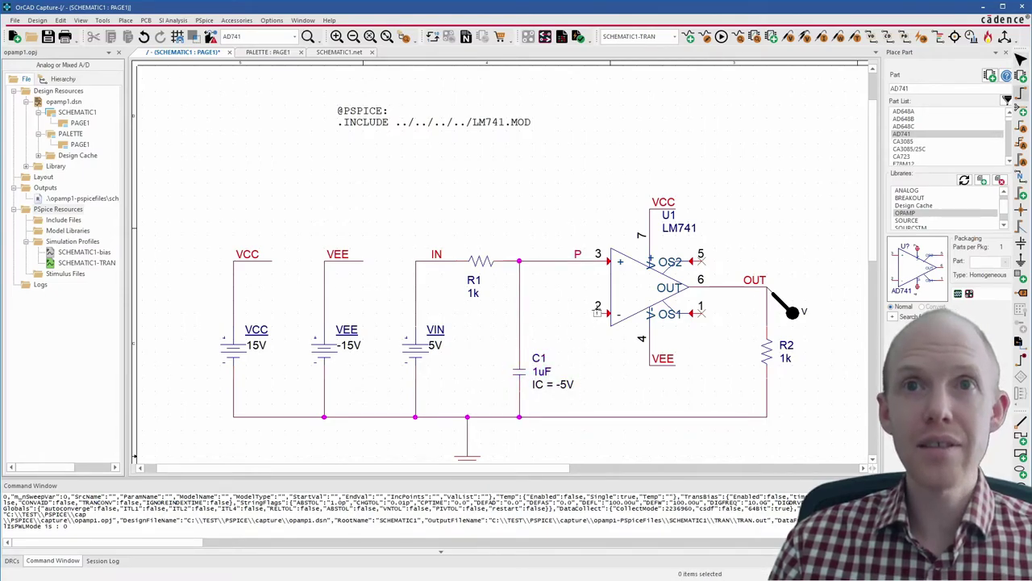
click(597, 313)
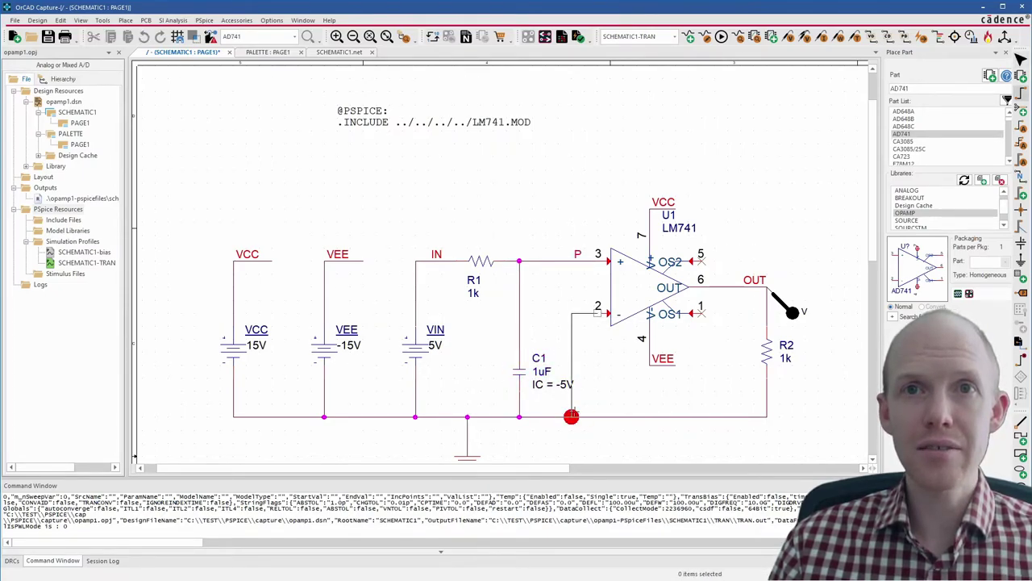
click(571, 416)
key(Escape)
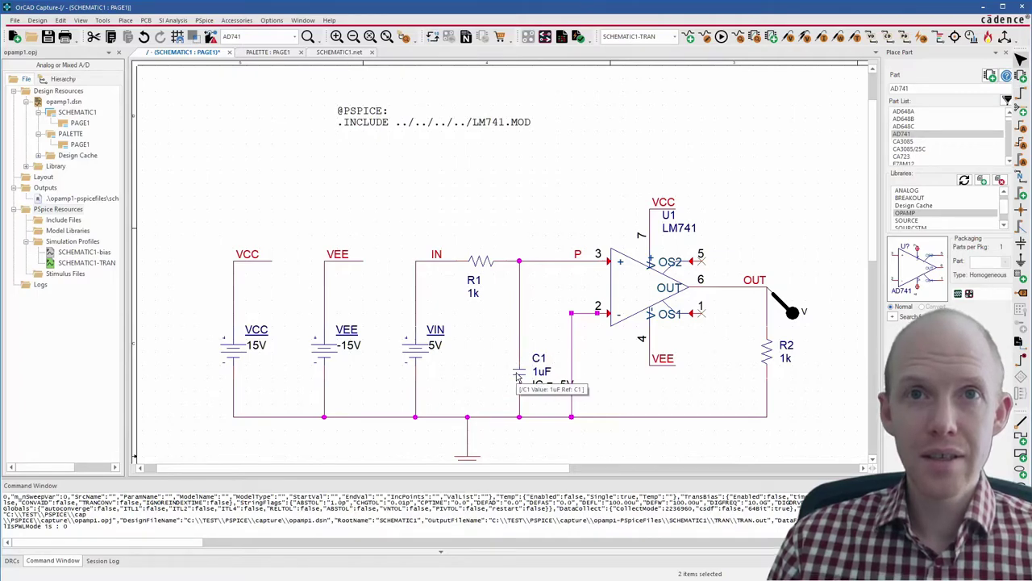
- Shift R1 and C1 one step further toward VIN to open space before the op-amp inputs
click(471, 263)
drag(521, 379, 508, 379)
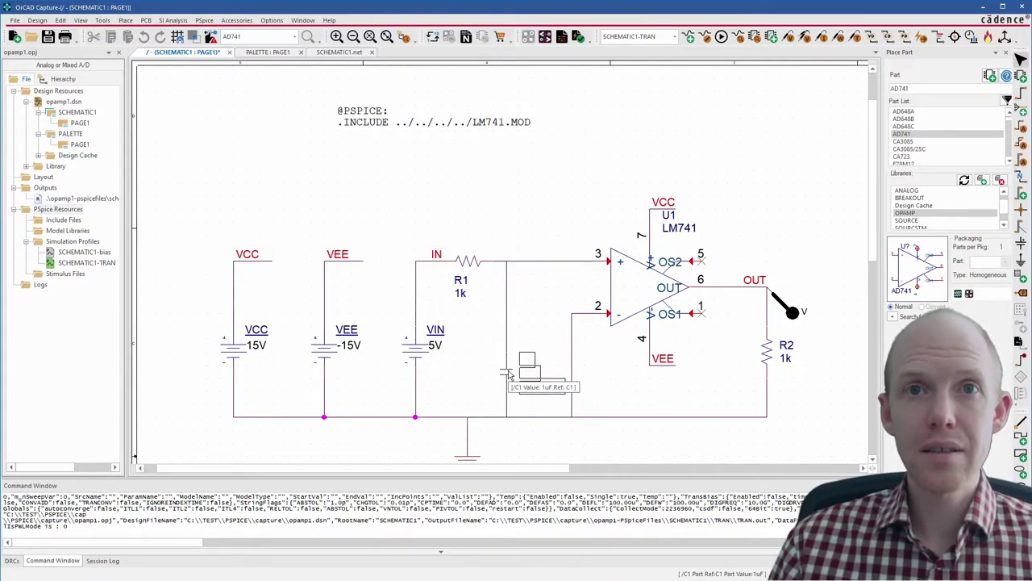
click(567, 299)
- Label the wire at U1's inverting input with net alias 0 and save the schematic
text(n)
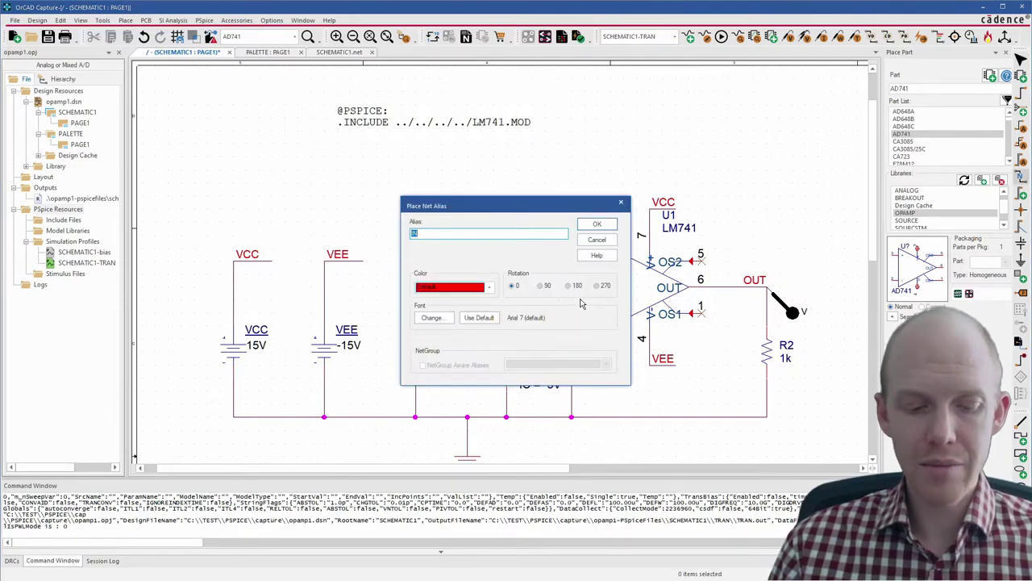
text(0)
key(Return)
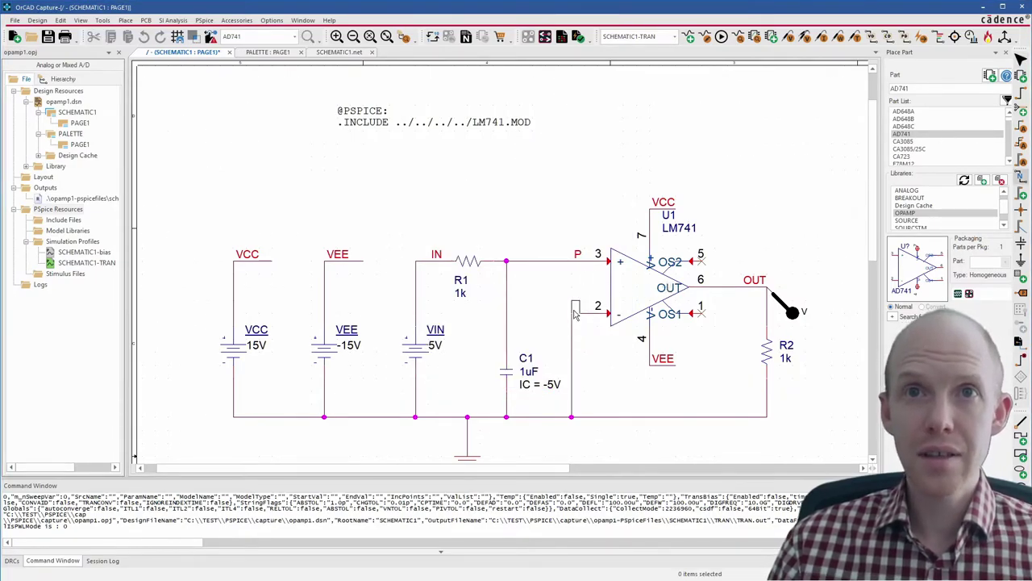
click(575, 312)
scroll(567, 362, down, 1)
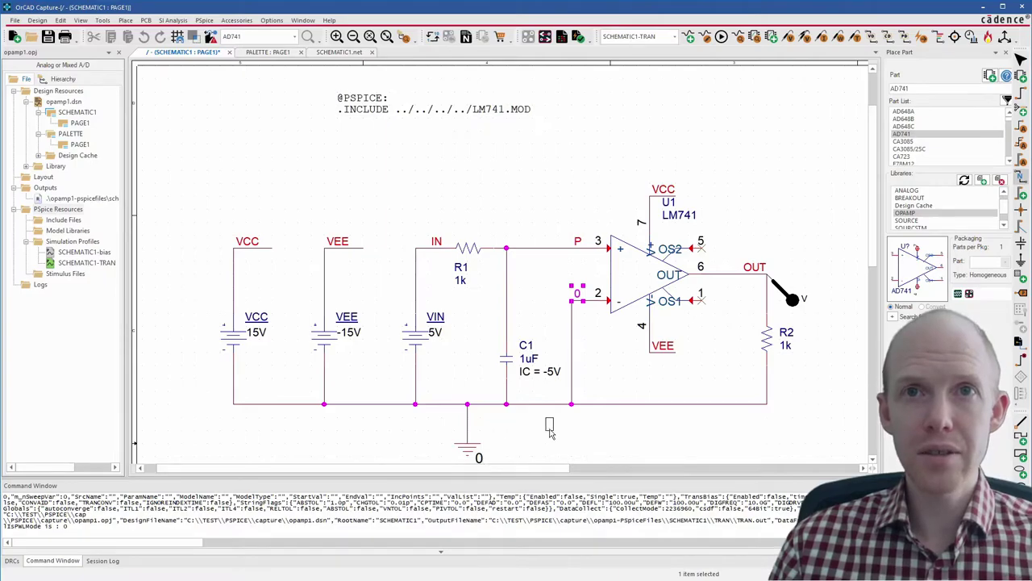
click(624, 367)
key(ctrl+s)
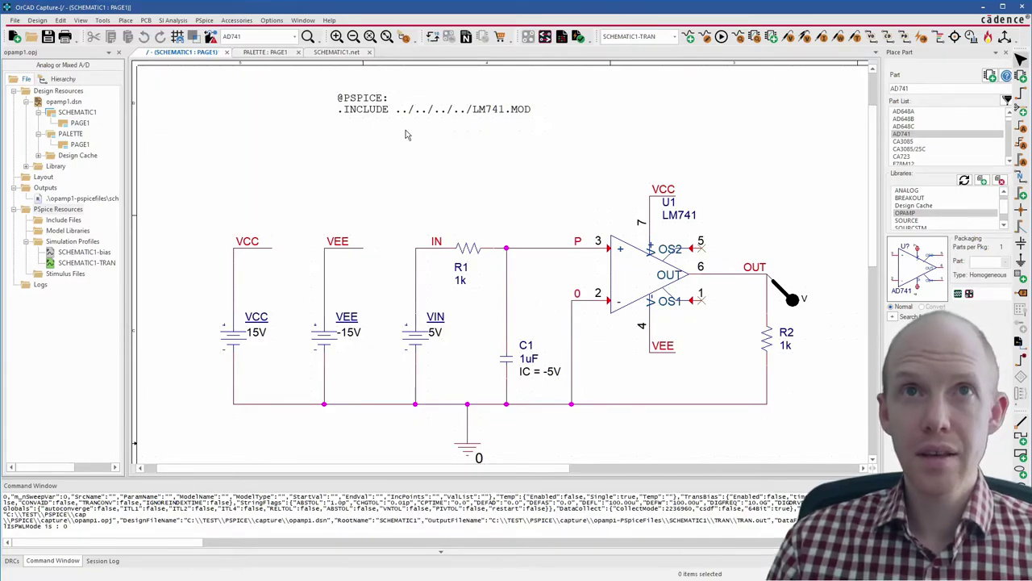
- Run the TRAN simulation on the rewired circuit, view the V(OUT) plot and return to the schematic
click(722, 37)
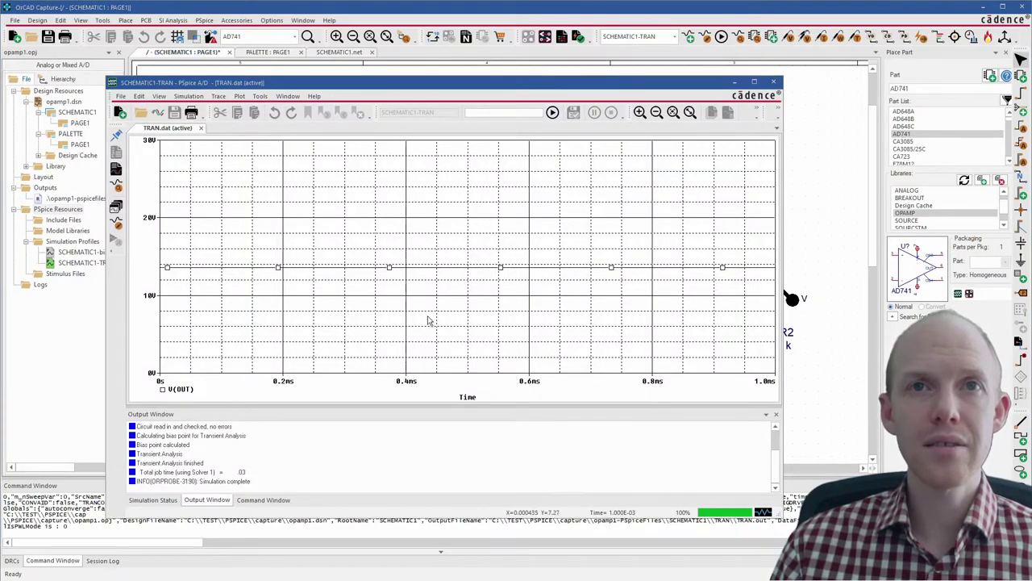
drag(360, 87, 384, 98)
key(alt+Tab)
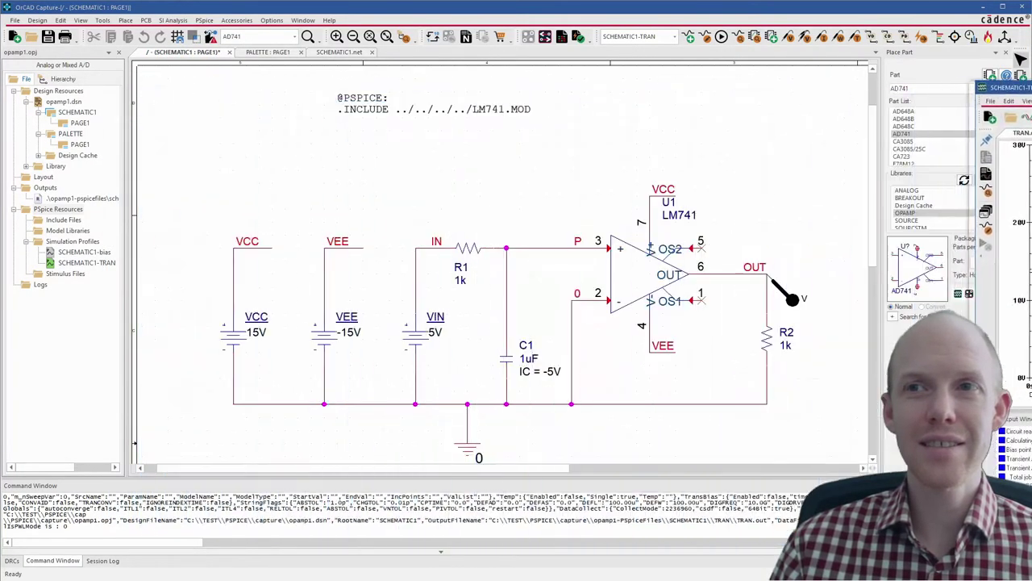
- Cut capacitor C1 from between net P and ground and paste it in the empty area above R1
click(501, 354)
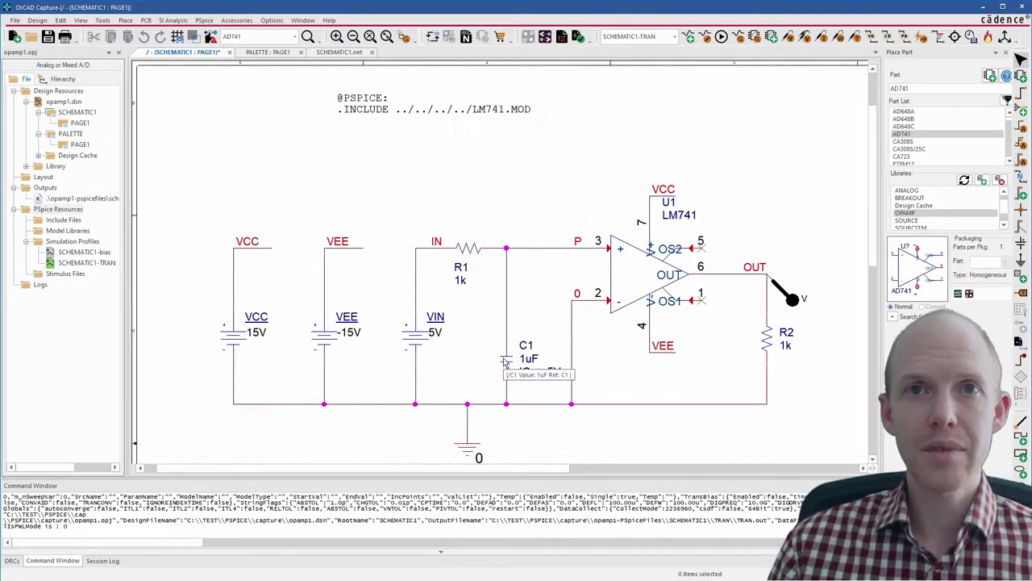
click(505, 363)
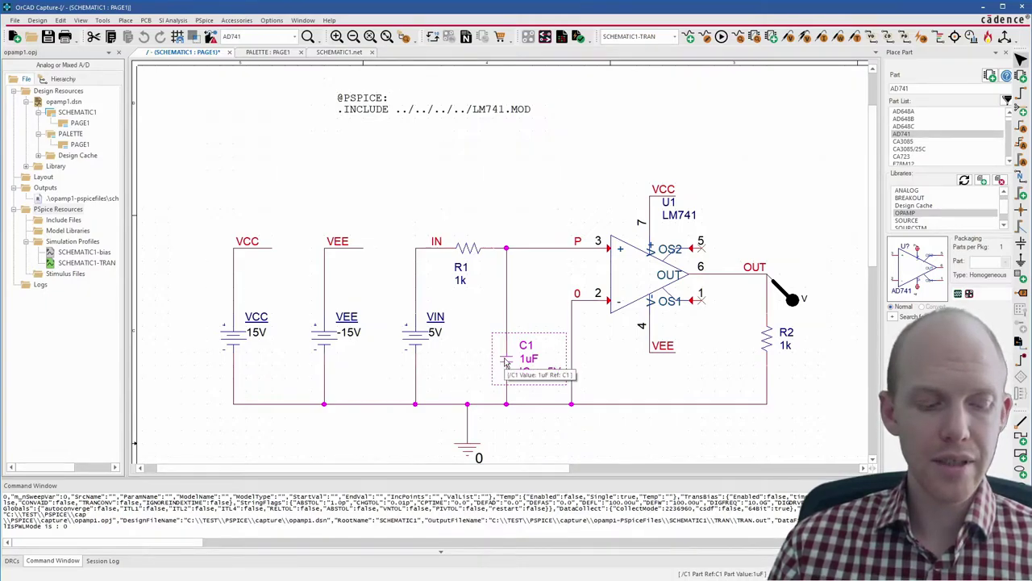
key(Delete)
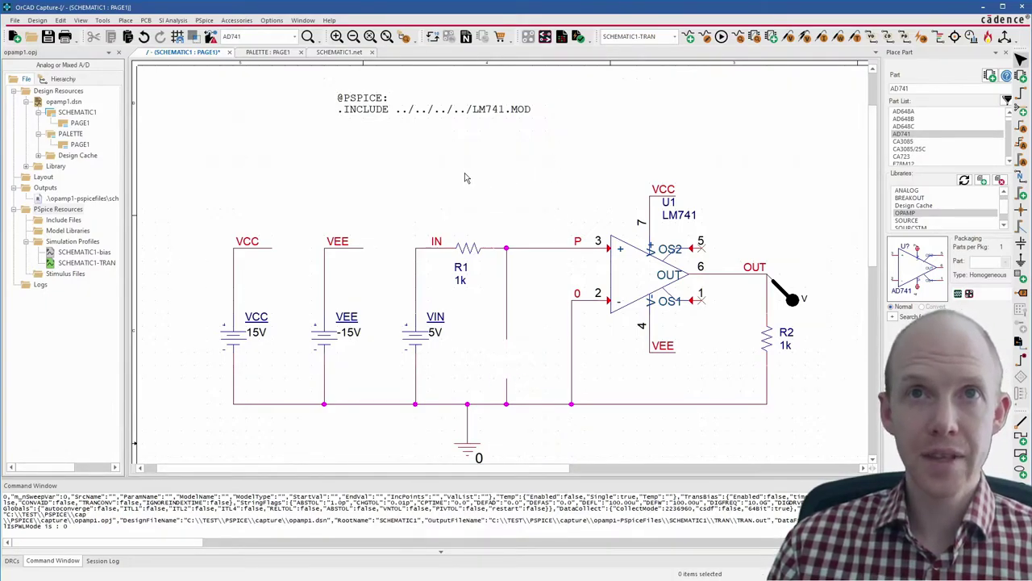
key(ctrl+v)
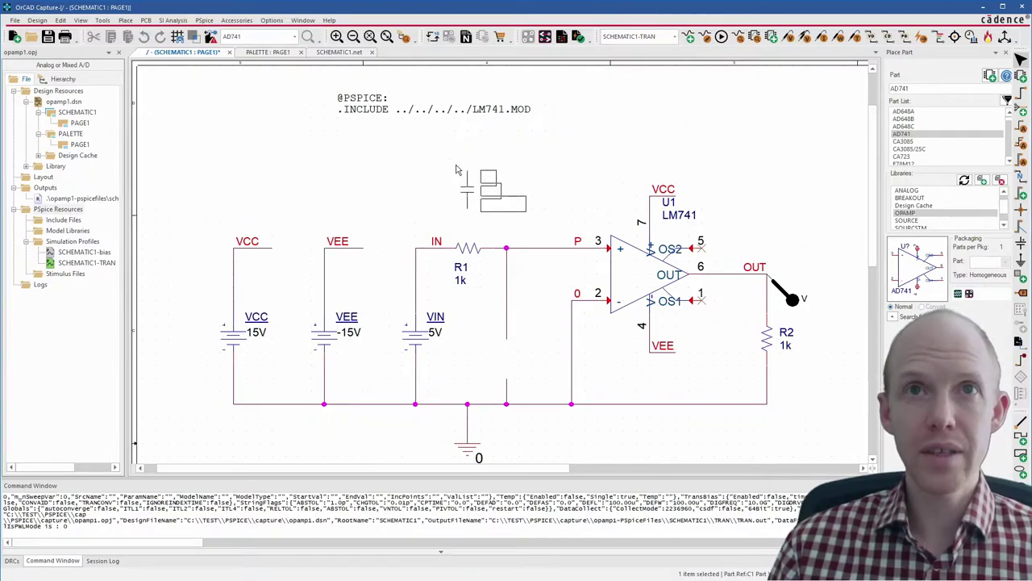
click(464, 187)
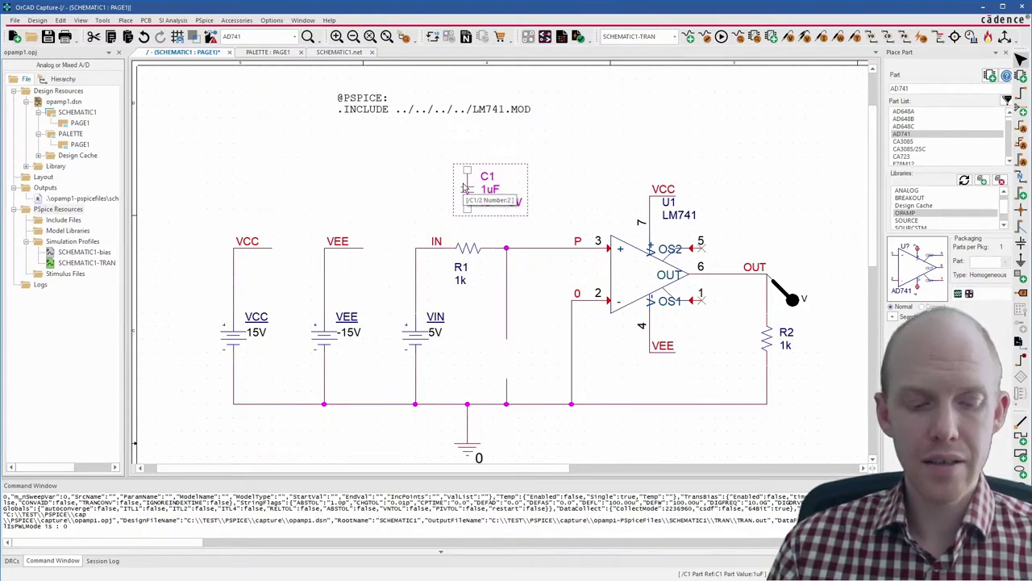
- Rotate capacitor C1 by 180 degrees, place it back between net P and ground, and save the schematic
key(r)
key(r)
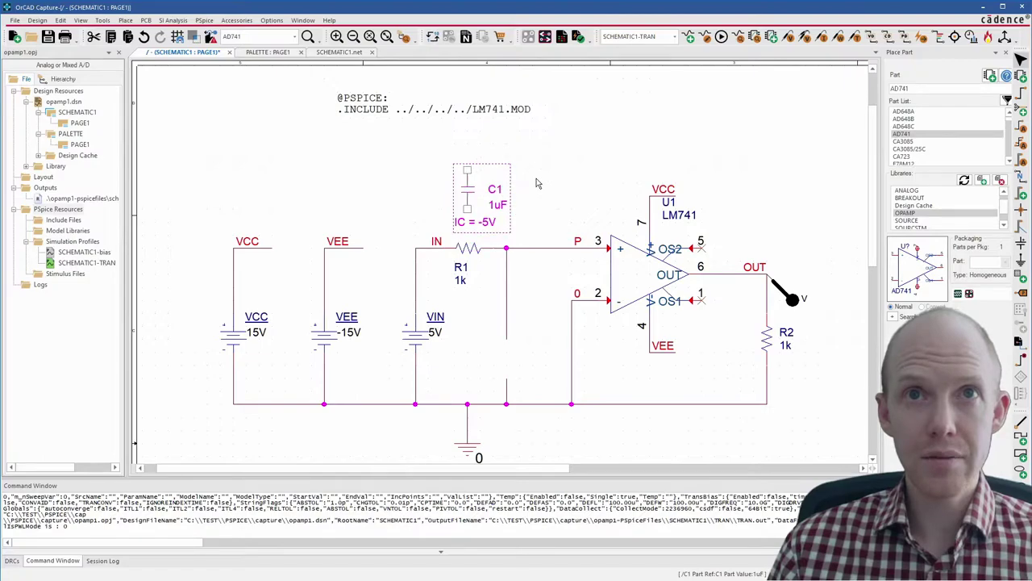
click(495, 229)
mouse_move(494, 190)
mouse_down()
mouse_move(487, 176)
mouse_move(493, 198)
mouse_move(491, 190)
mouse_up()
drag(476, 230, 504, 371)
click(530, 306)
key(ctrl+s)
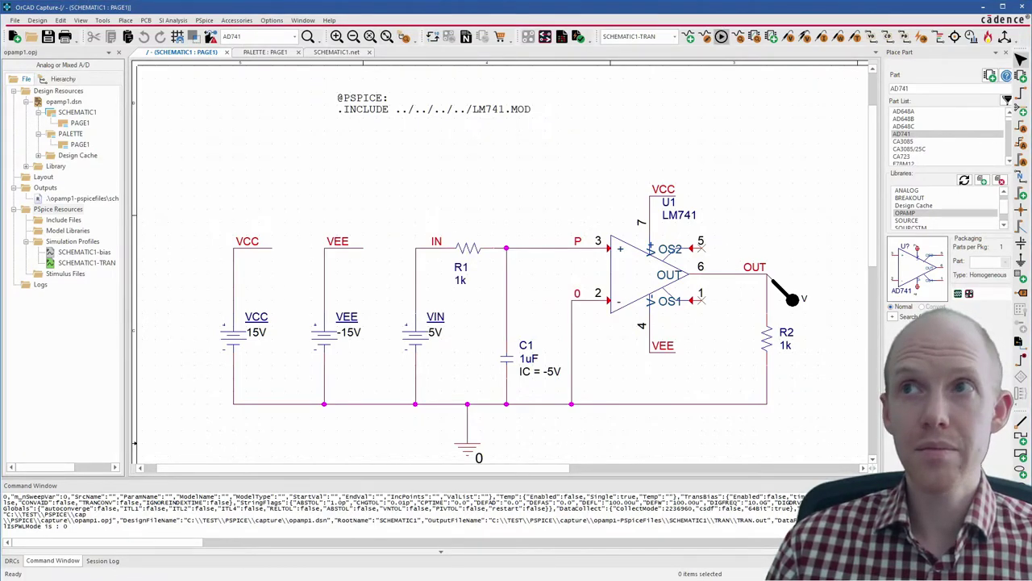
- Run the TRAN simulation, place a voltage marker on net P, and view V(OUT) and V(P) together
click(721, 36)
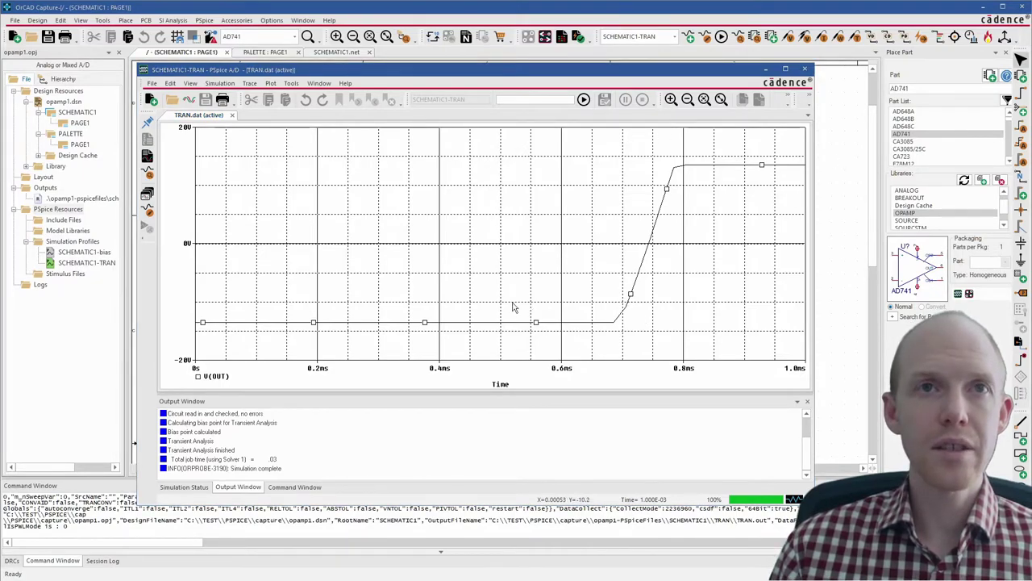
drag(368, 74, 1030, 35)
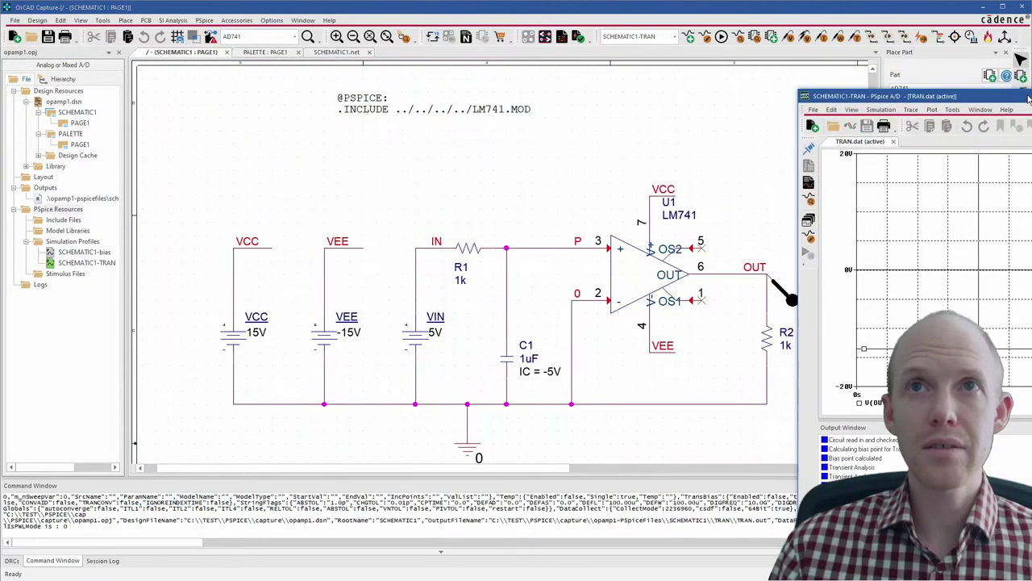
click(790, 39)
click(533, 248)
key(Escape)
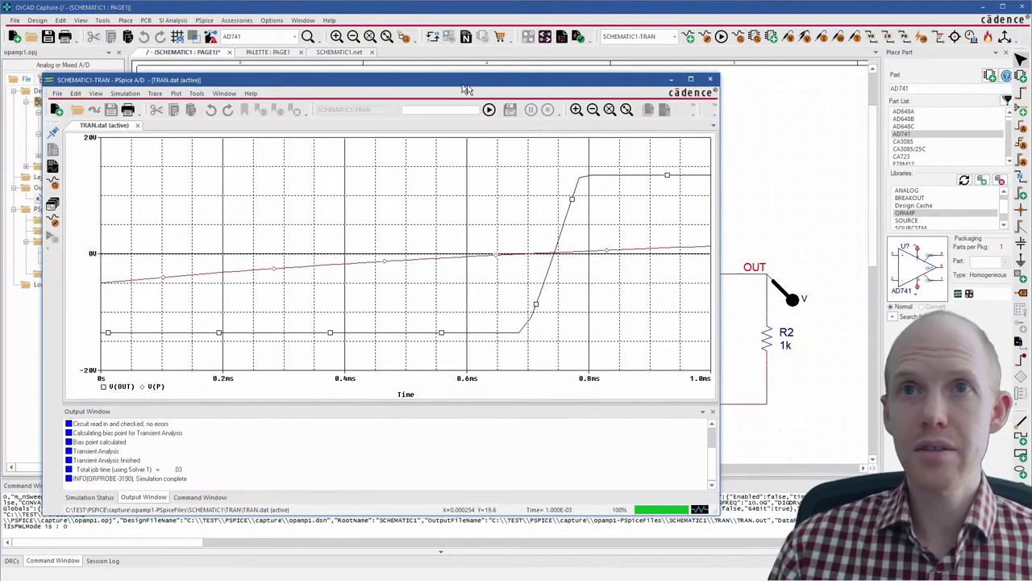
drag(459, 88, 543, 84)
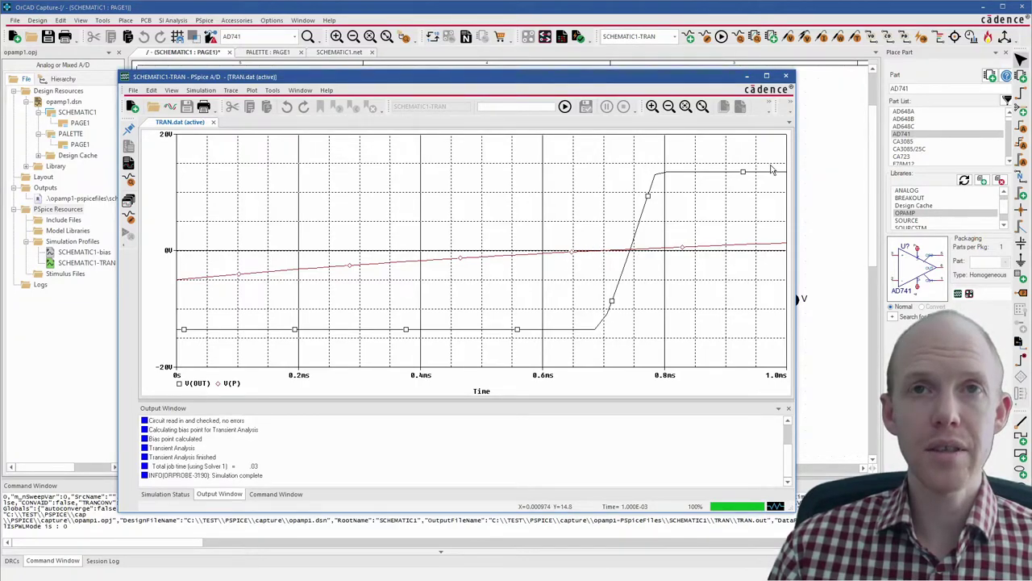
- Show the measurement results below the plot and view the available measurement functions without adding one
click(200, 91)
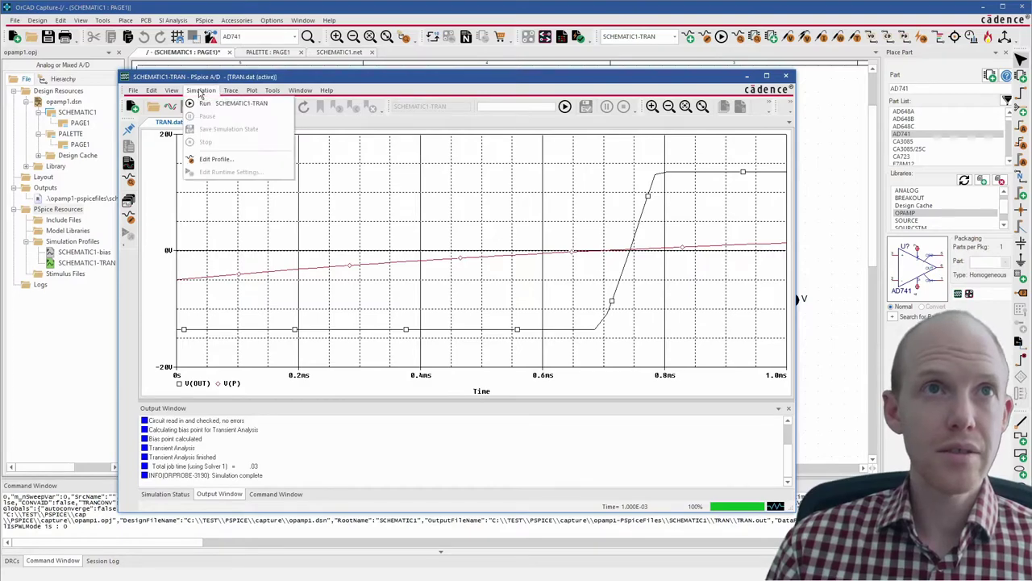
click(179, 123)
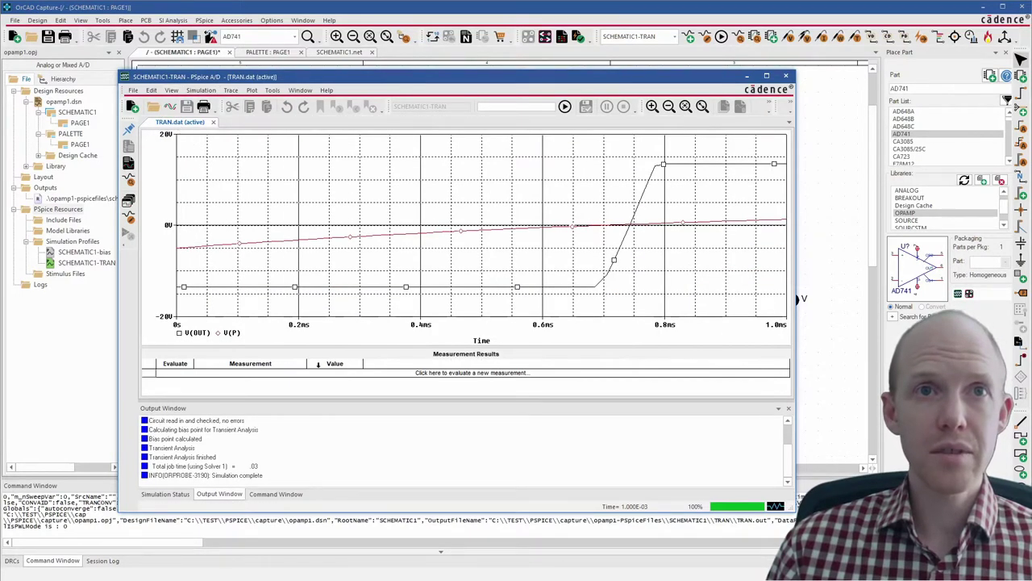
click(246, 376)
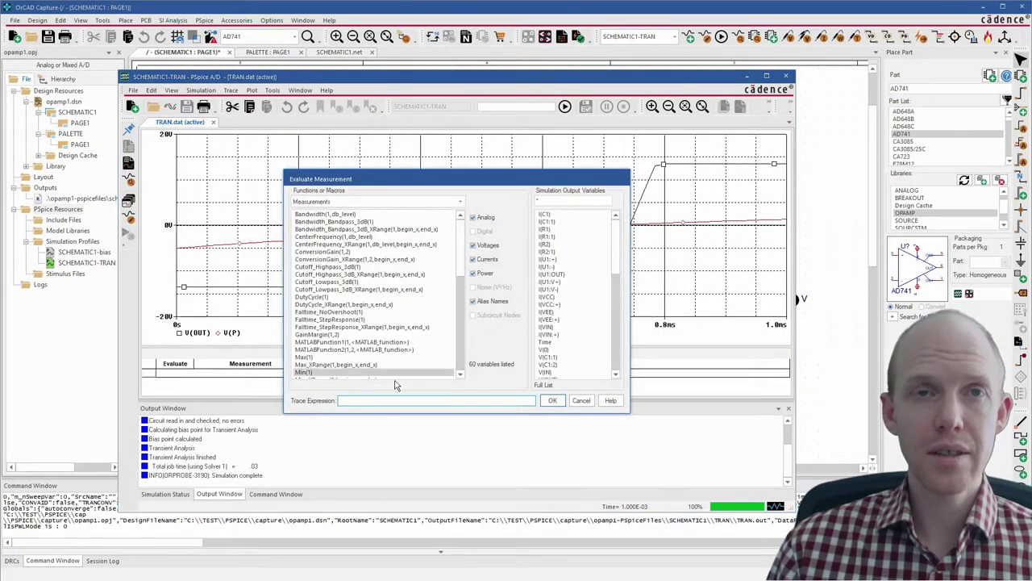
click(582, 401)
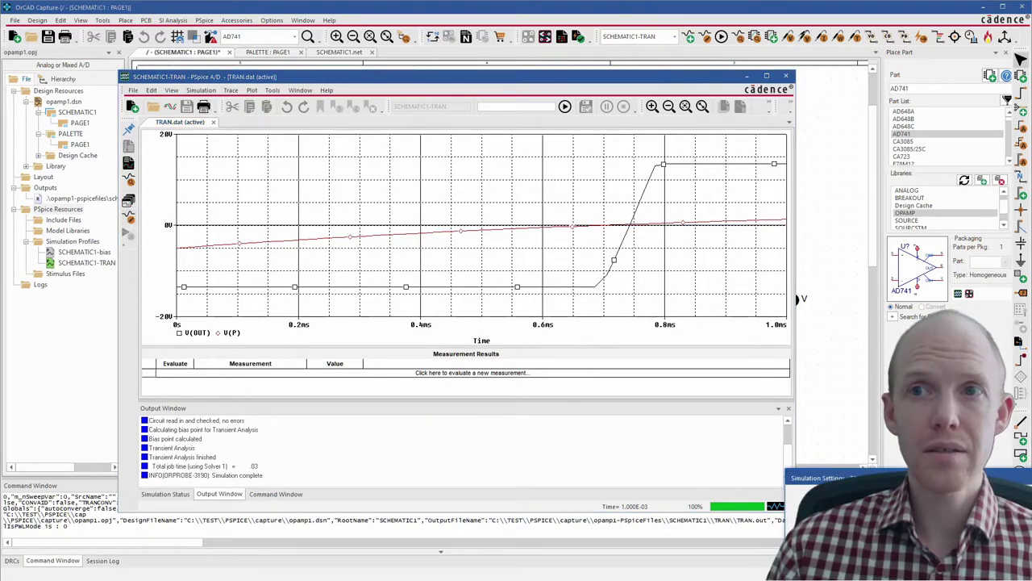
- Set the TRAN simulation profile's Probe Window option to show the Last Plot
click(128, 224)
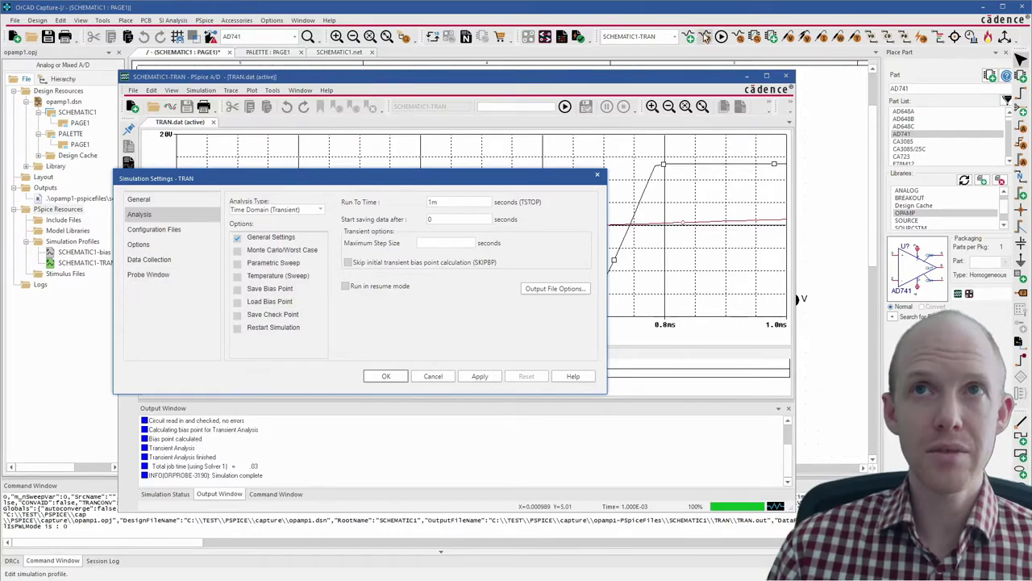
click(144, 276)
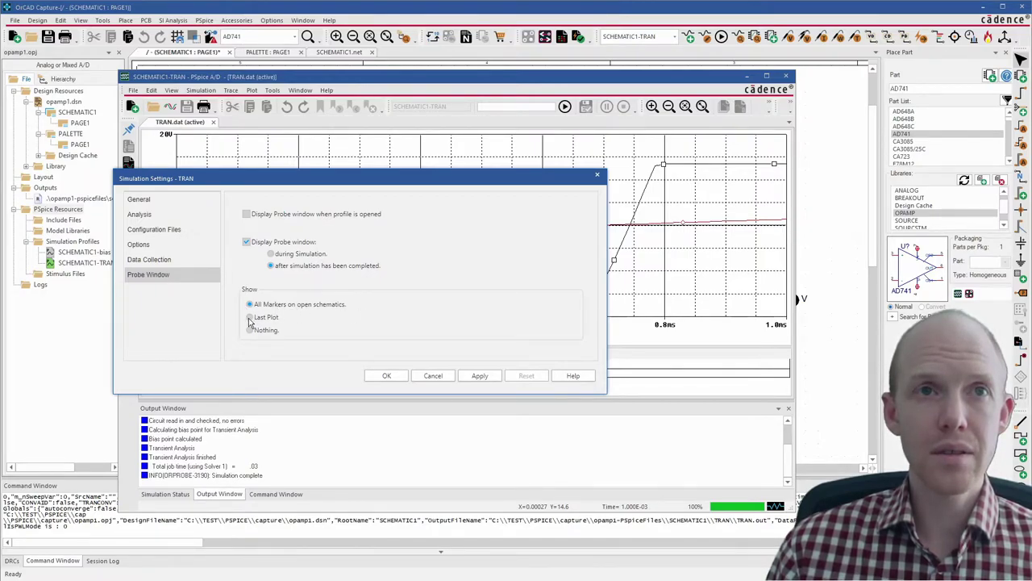
click(384, 376)
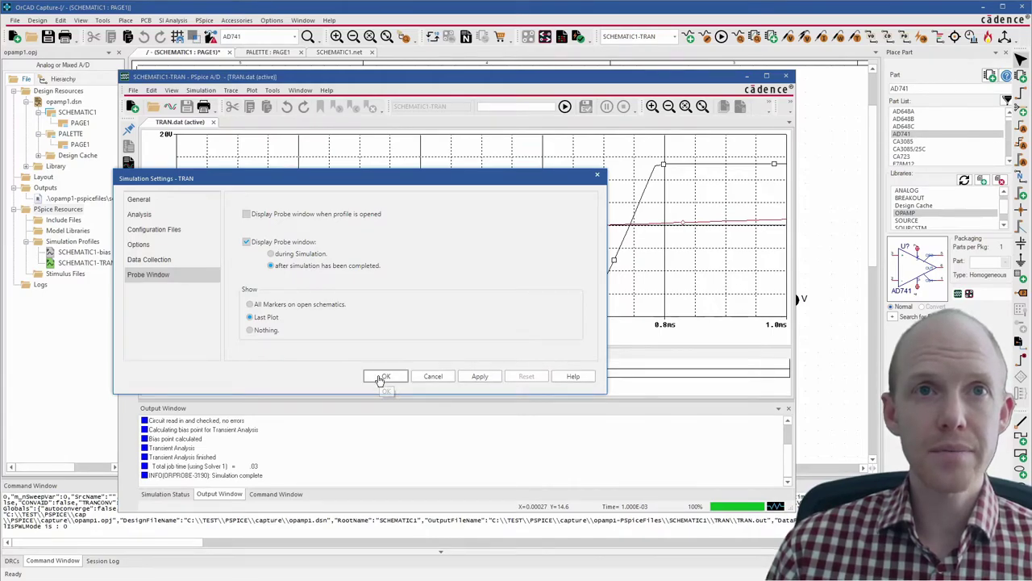
- Inspect the V(OUT) trace's expression in Modify Trace and accept it without changes
drag(322, 76, 1031, 76)
drag(952, 110, 281, 87)
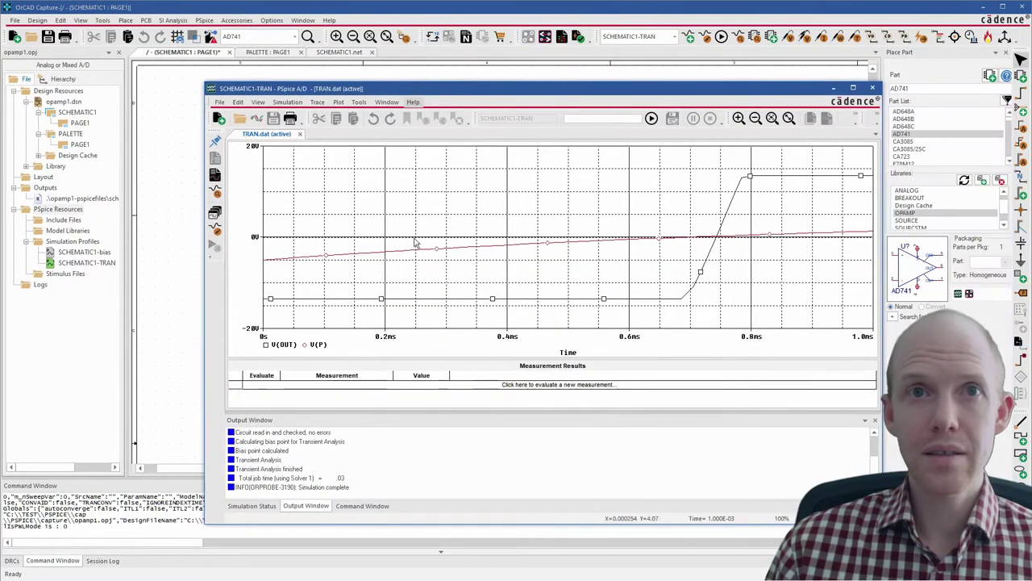
click(284, 346)
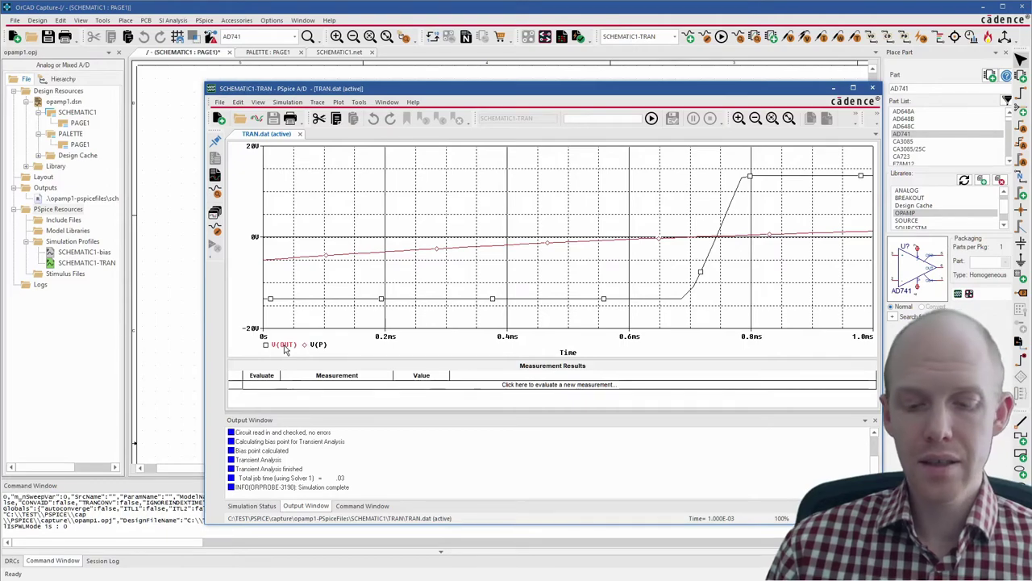
double_click(284, 345)
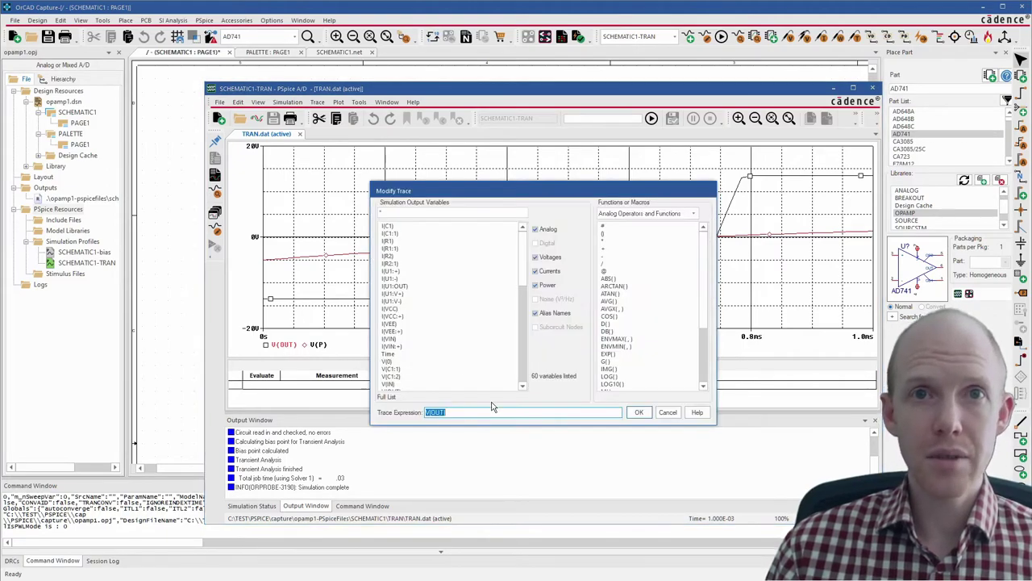
click(639, 412)
- Delete the voltage markers on nets OUT and P from the schematic
drag(518, 88, 1031, 131)
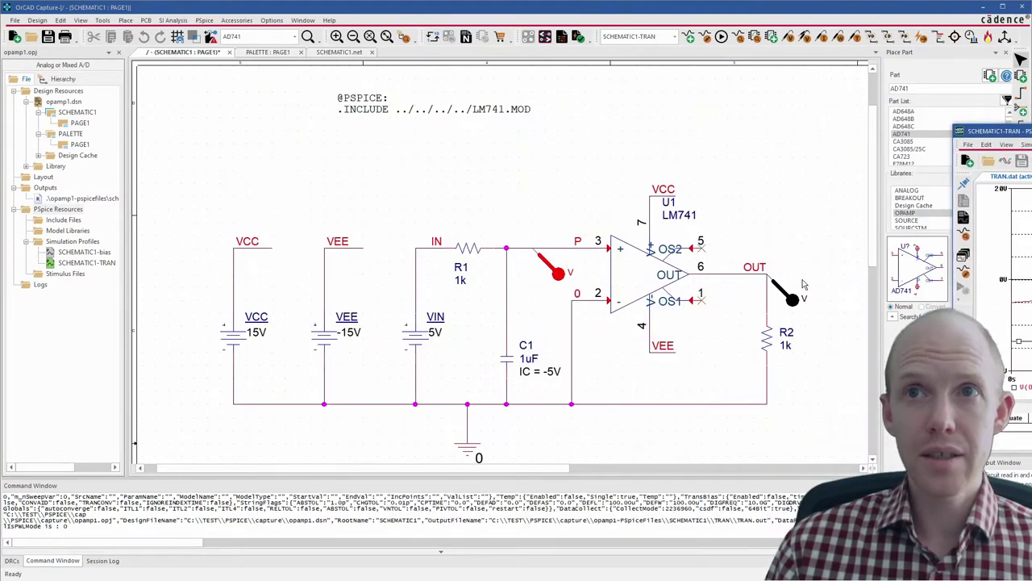
click(793, 300)
key(Delete)
click(558, 273)
key(Delete)
- Add the traces V(OUT) and V(P) to the empty TRAN plot by entering their expressions
drag(595, 118, 430, 98)
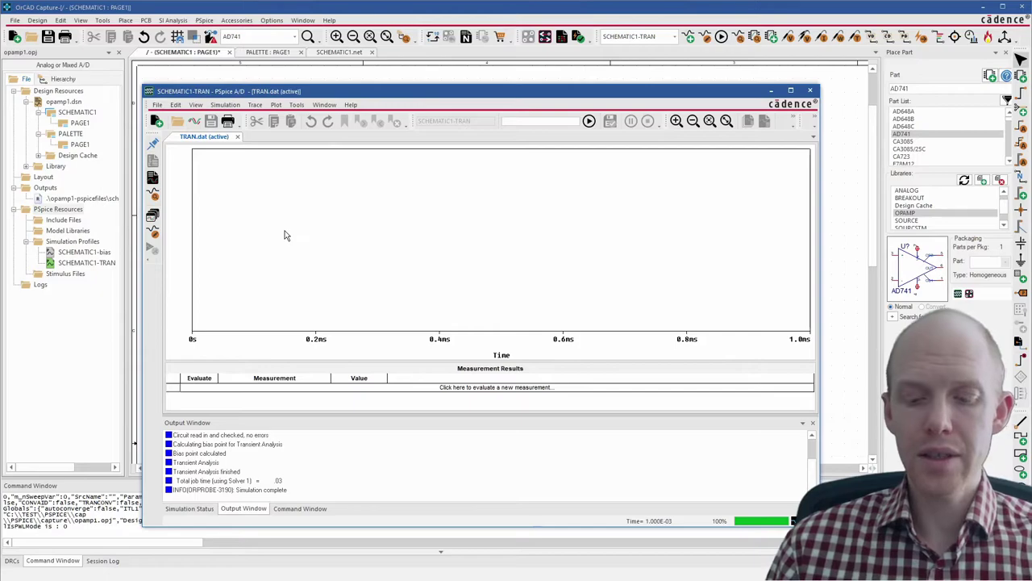
key(Insert)
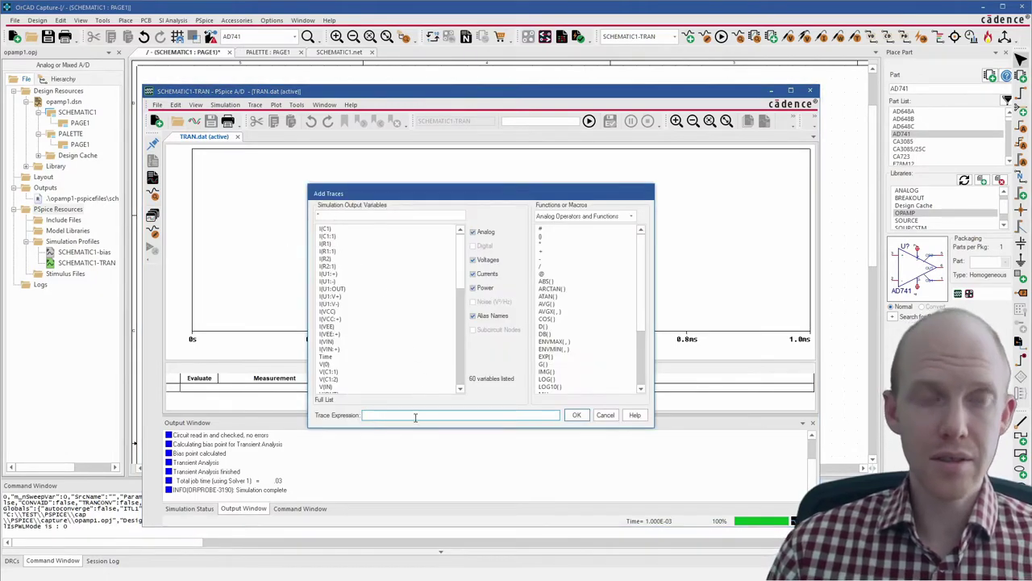
text(V(OUT))
click(576, 415)
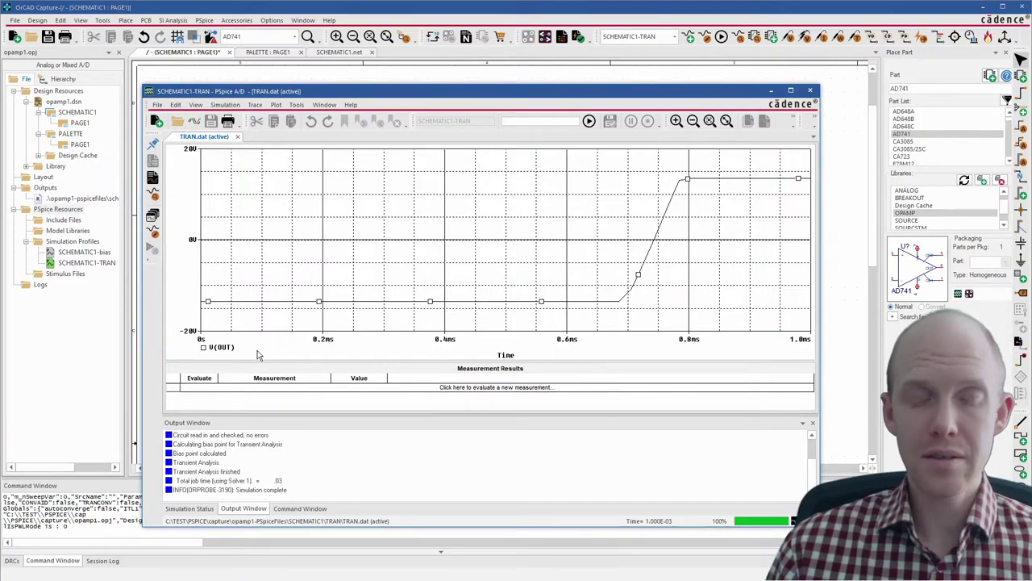
key(Insert)
text(V()
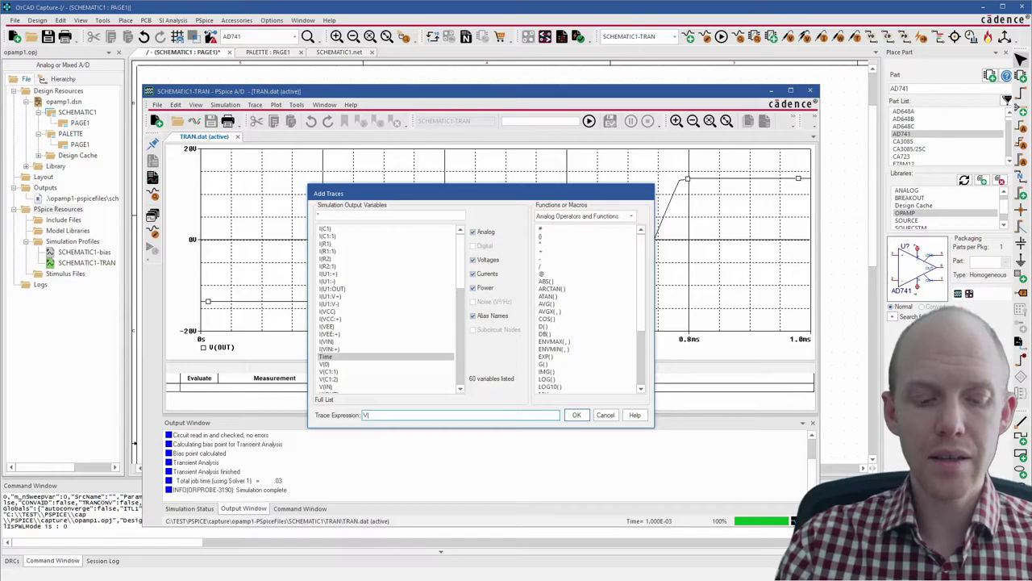
text(P))
key(Return)
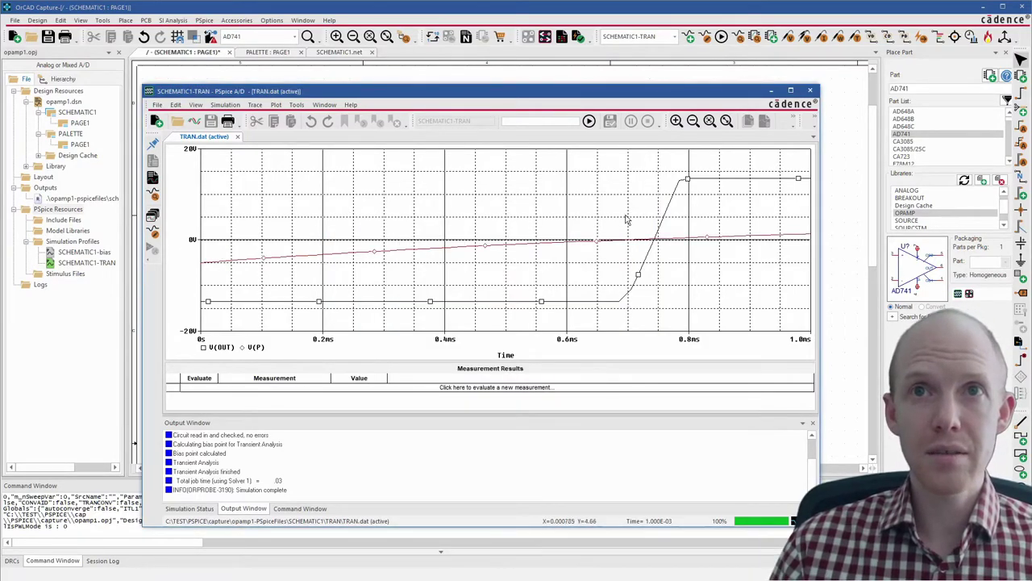
- Save the current plot display under the name STANDARD in Display Control
click(325, 106)
click(343, 223)
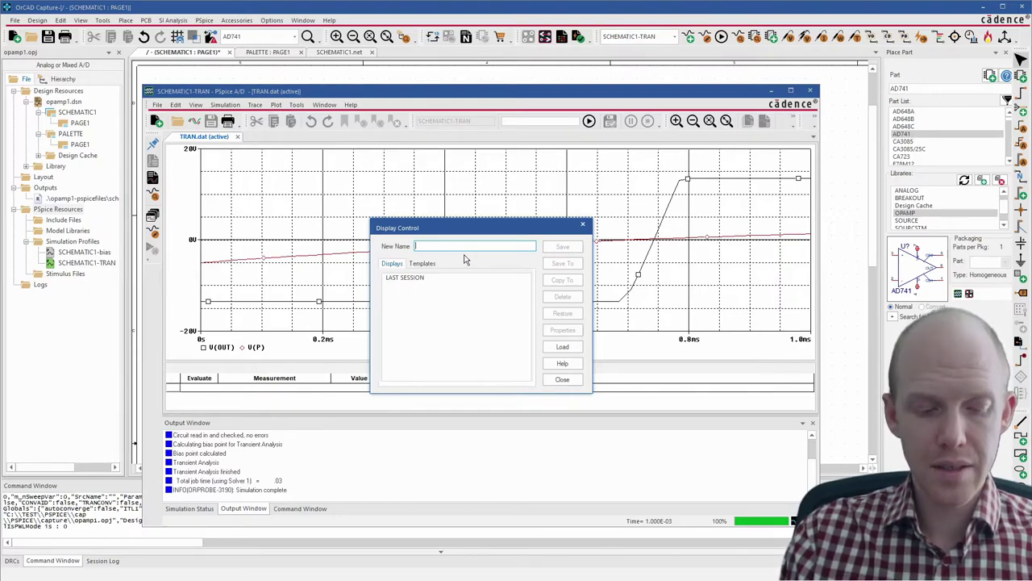
text(STANDARD)
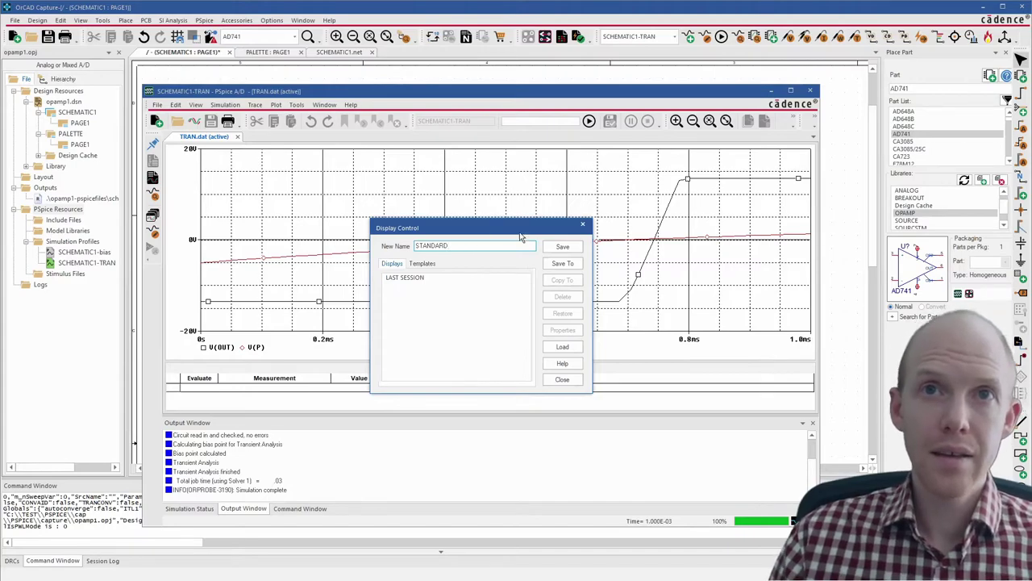
click(562, 247)
click(408, 288)
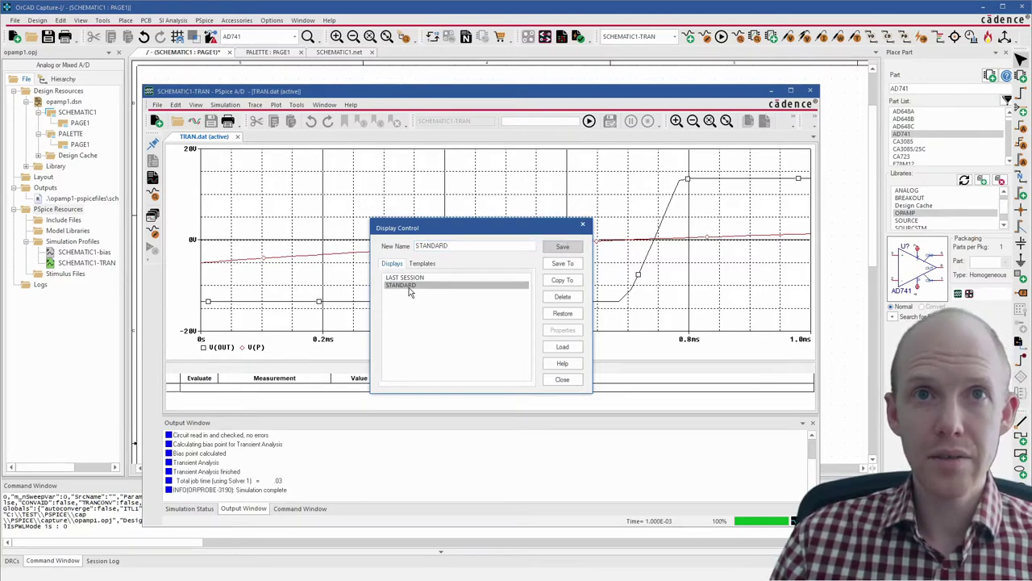
click(583, 225)
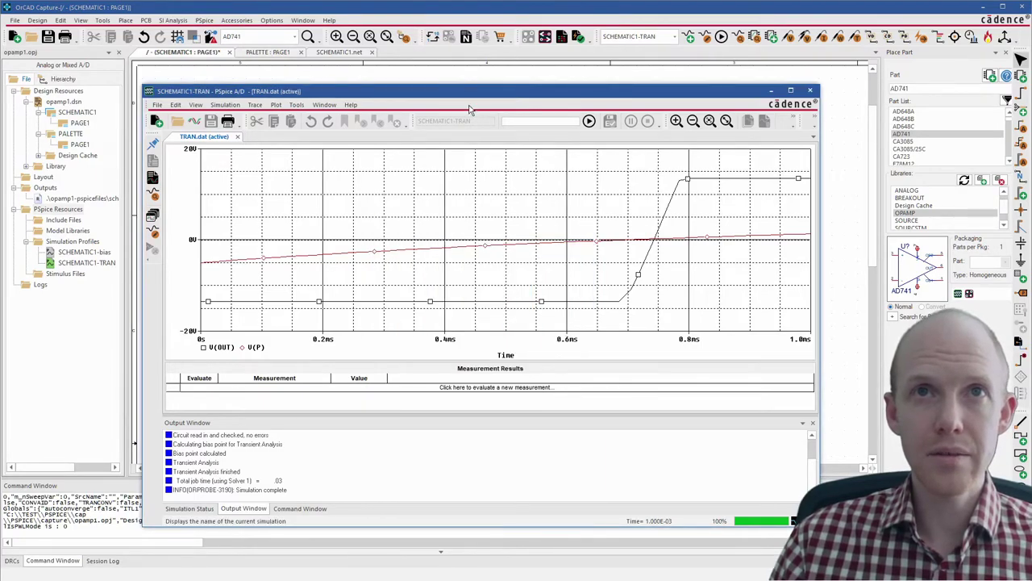
- Rerun the TRAN simulation from the plot window to check that the last plot is restored
drag(471, 92, 622, 80)
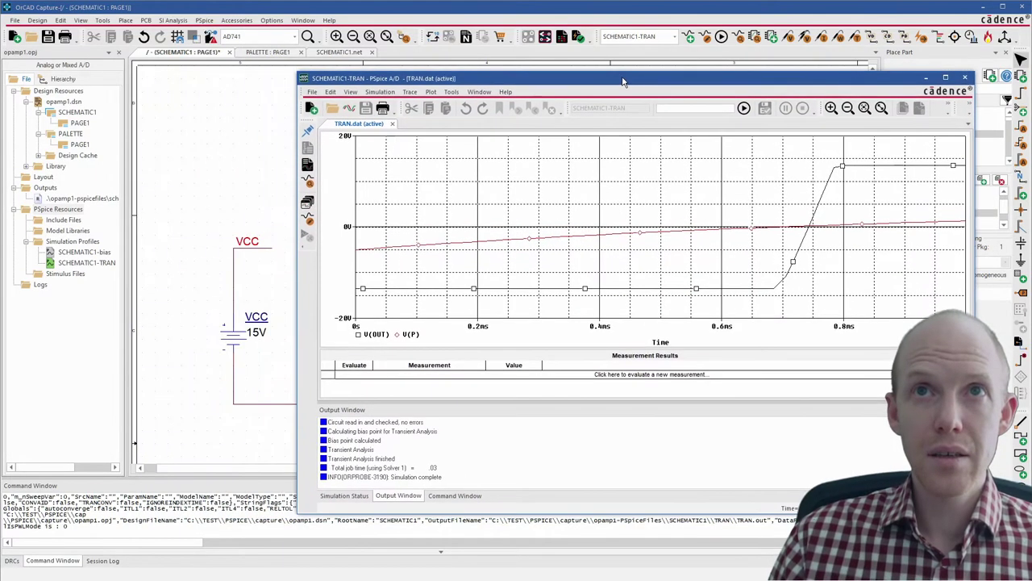
click(741, 107)
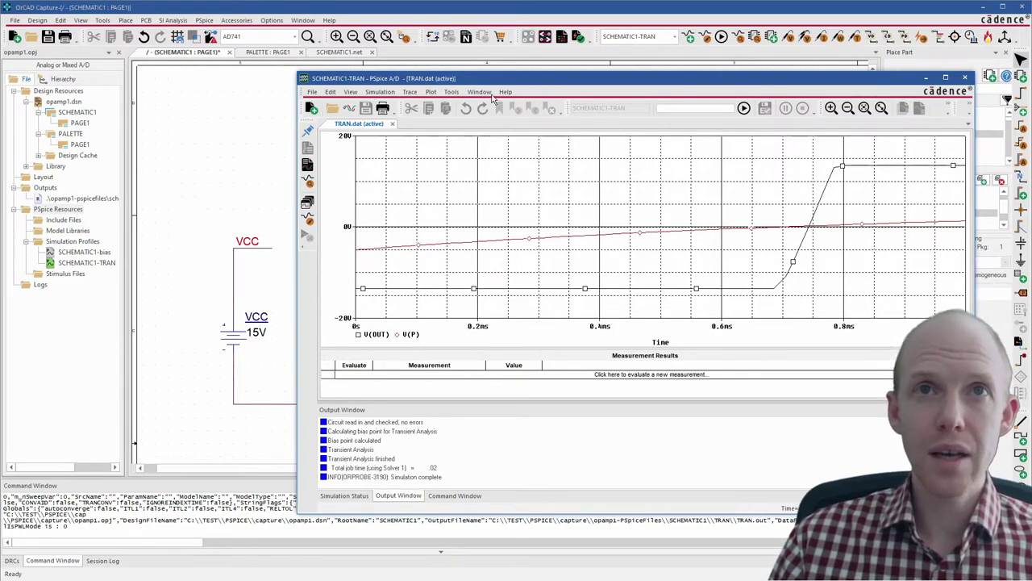
drag(507, 80, 677, 67)
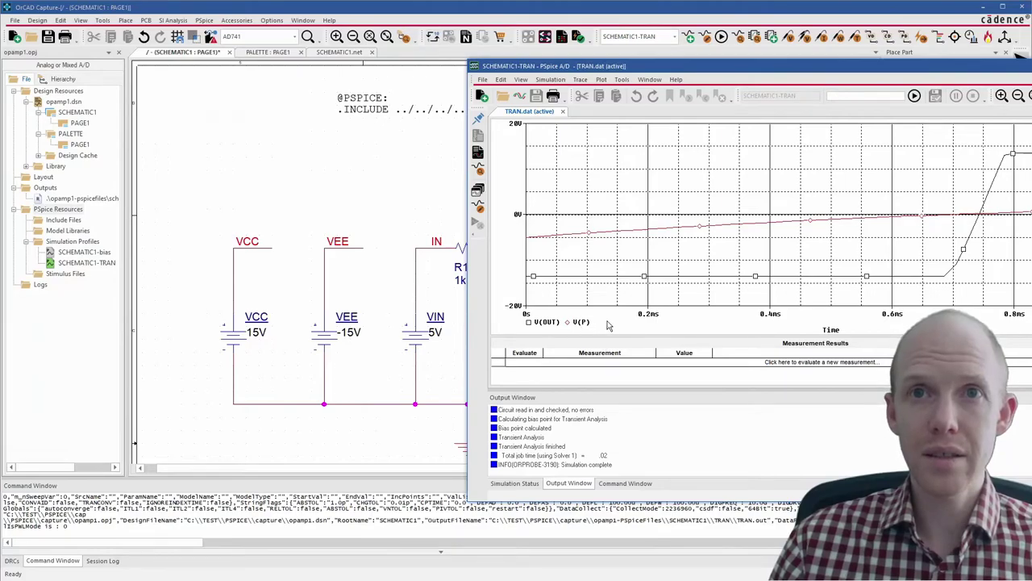
- Add the trace V(VCC) to the plot and rerun the TRAN simulation
key(Insert)
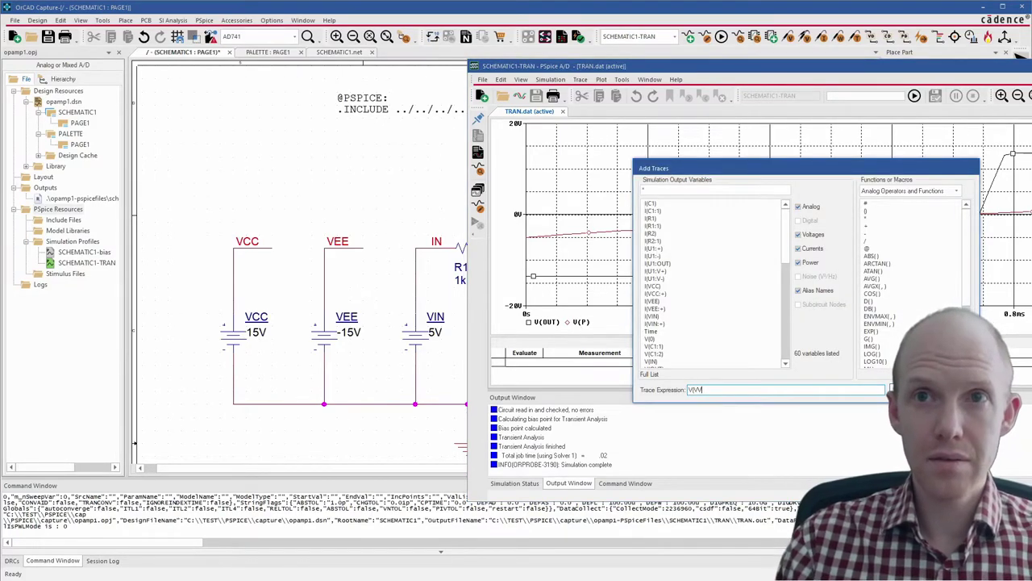
key(Return)
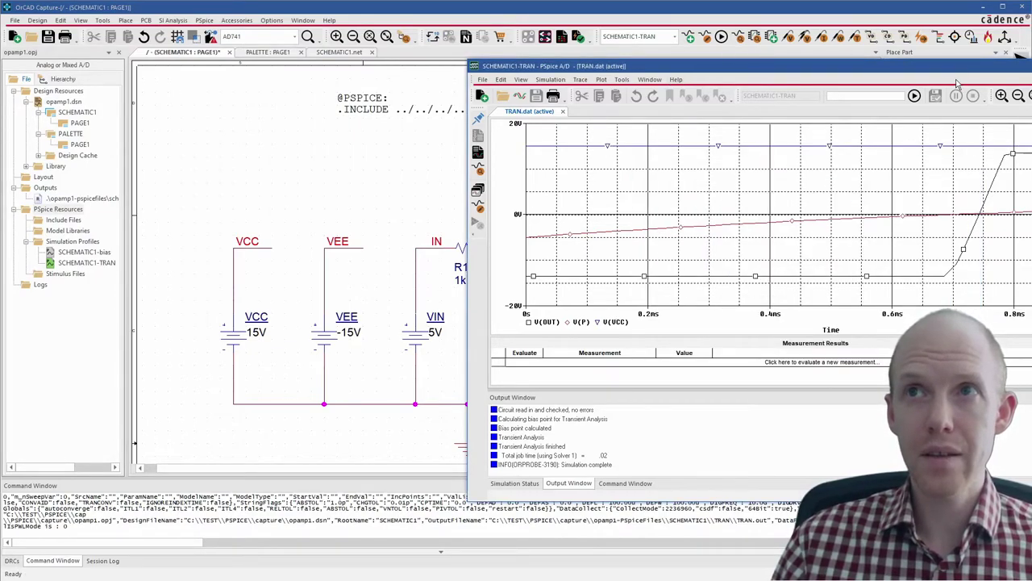
click(913, 95)
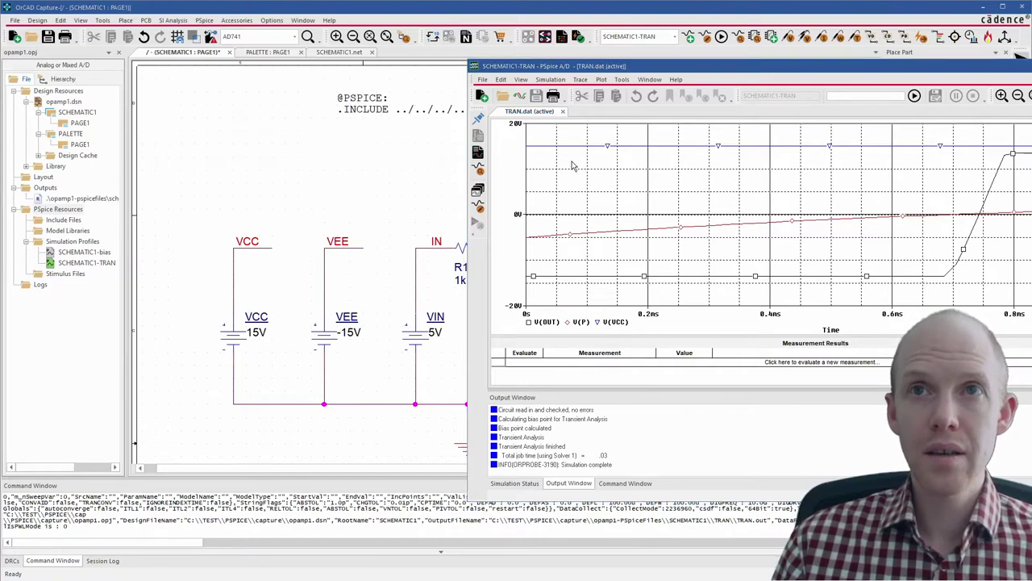
- Change the model file in the schematic's .INCLUDE text to LM741zzz.MOD and save the schematic
click(402, 107)
double_click(401, 107)
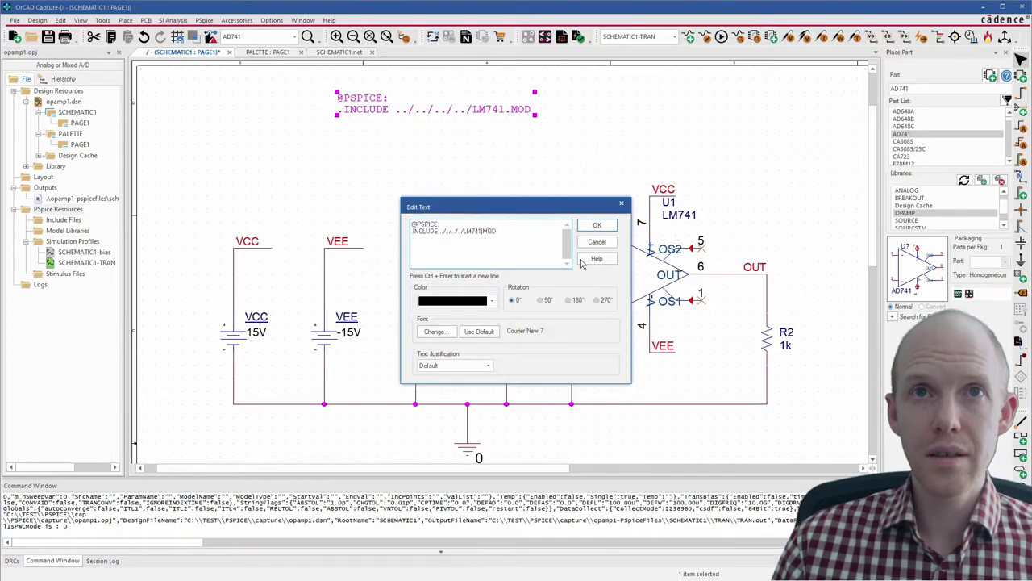
click(481, 232)
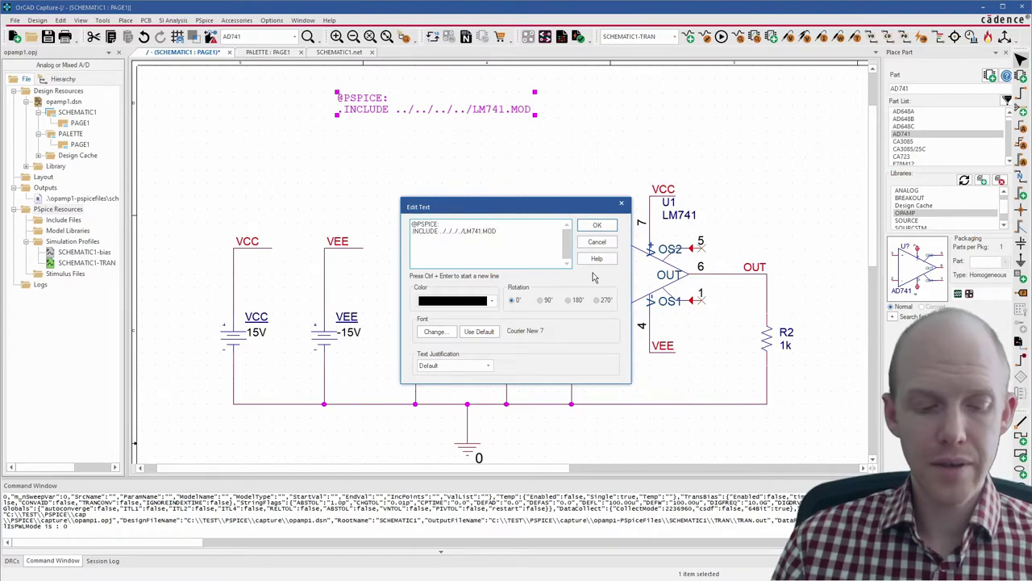
click(598, 225)
click(489, 168)
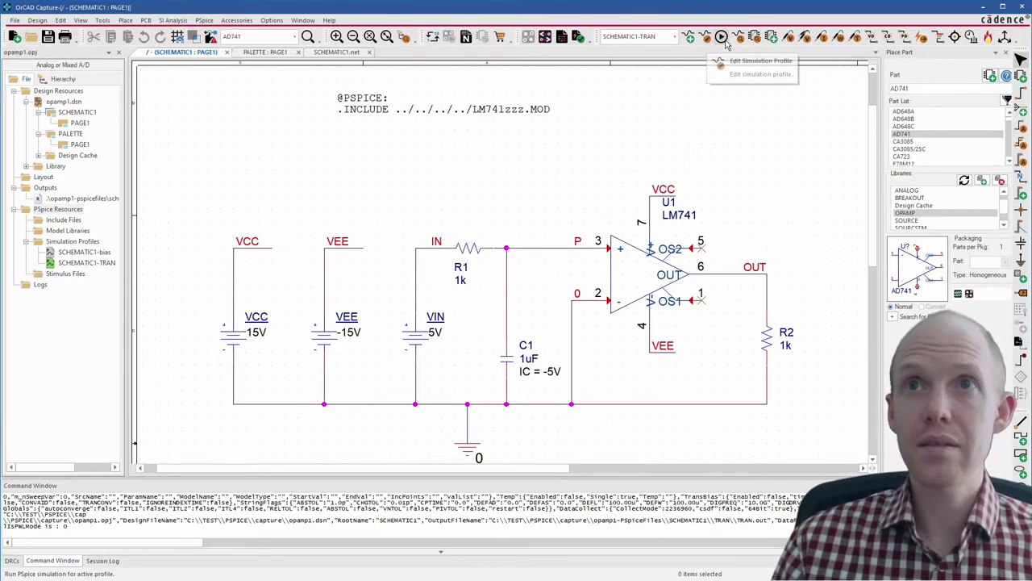
- Run the TRAN simulation with the wrong include file, examine the output file's error lines and close the simulation window
click(720, 37)
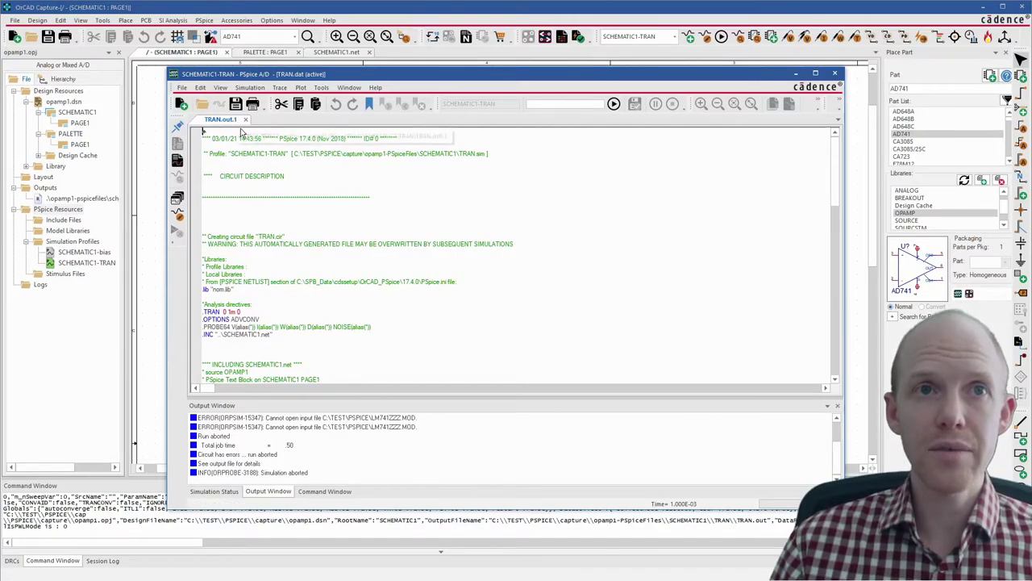
scroll(304, 276, down, 2)
scroll(304, 276, down, 10)
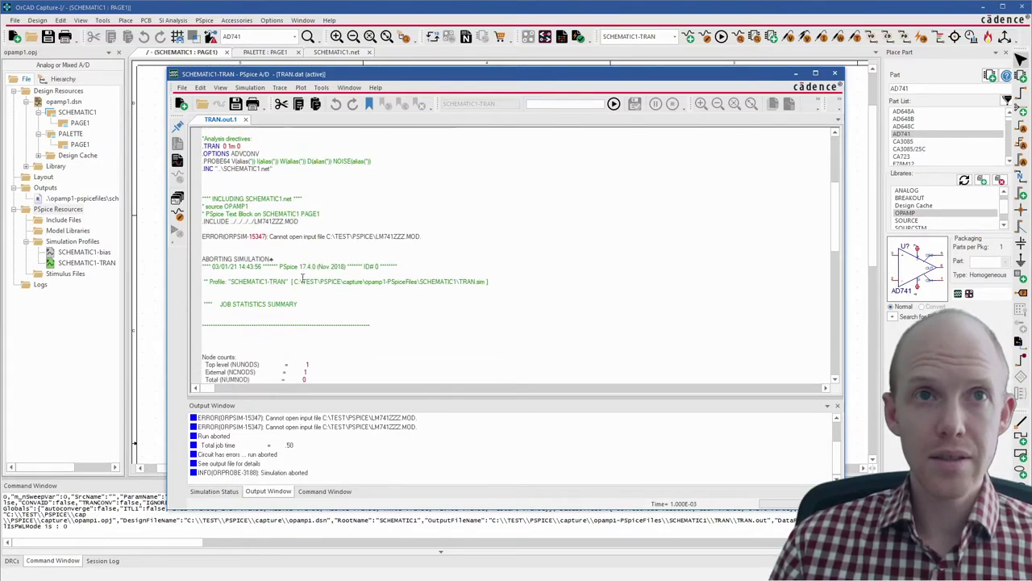
scroll(304, 276, down, 8)
scroll(300, 278, up, 6)
scroll(296, 276, up, 15)
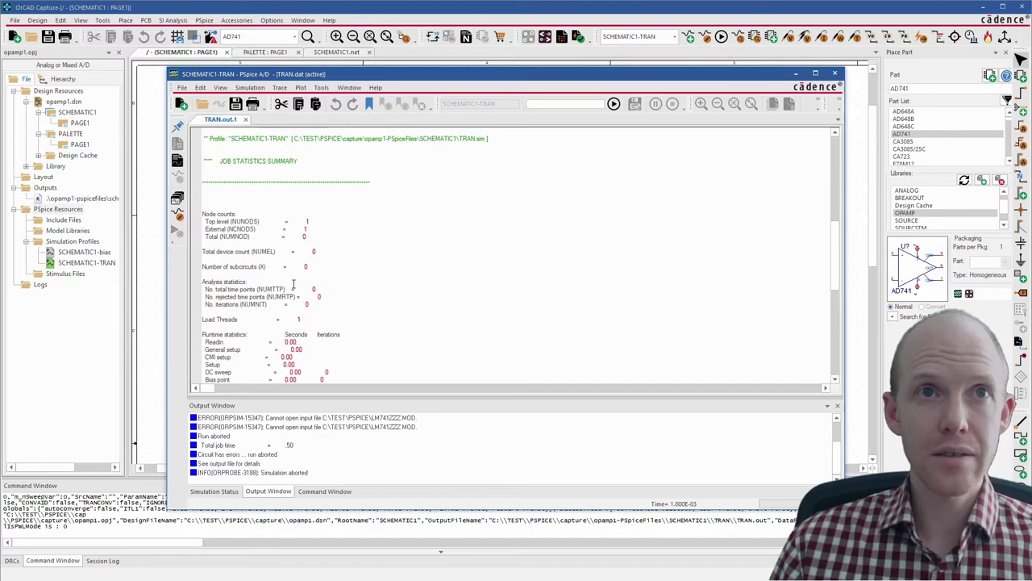
scroll(293, 286, down, 4)
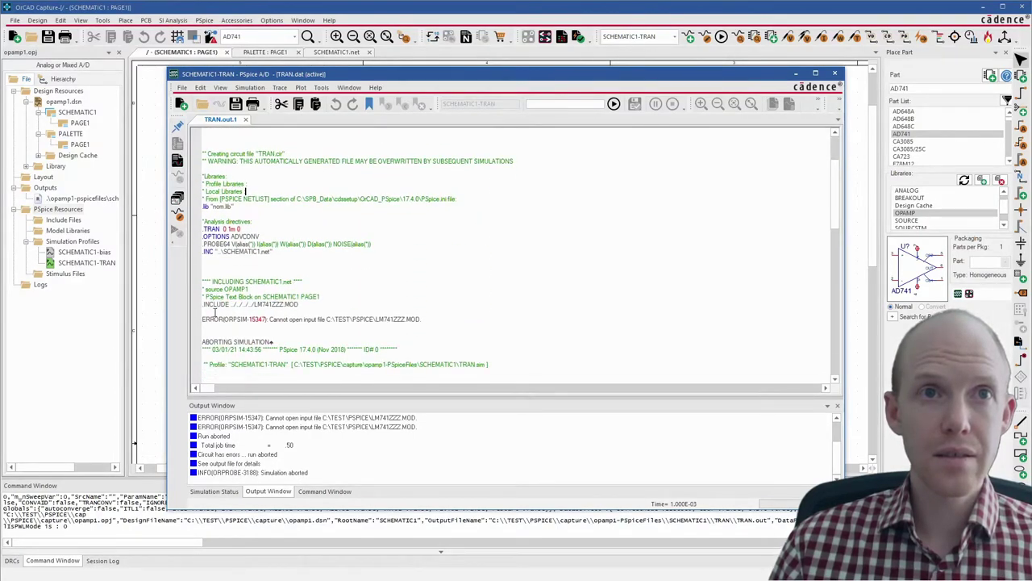
drag(270, 319, 427, 320)
double_click(397, 321)
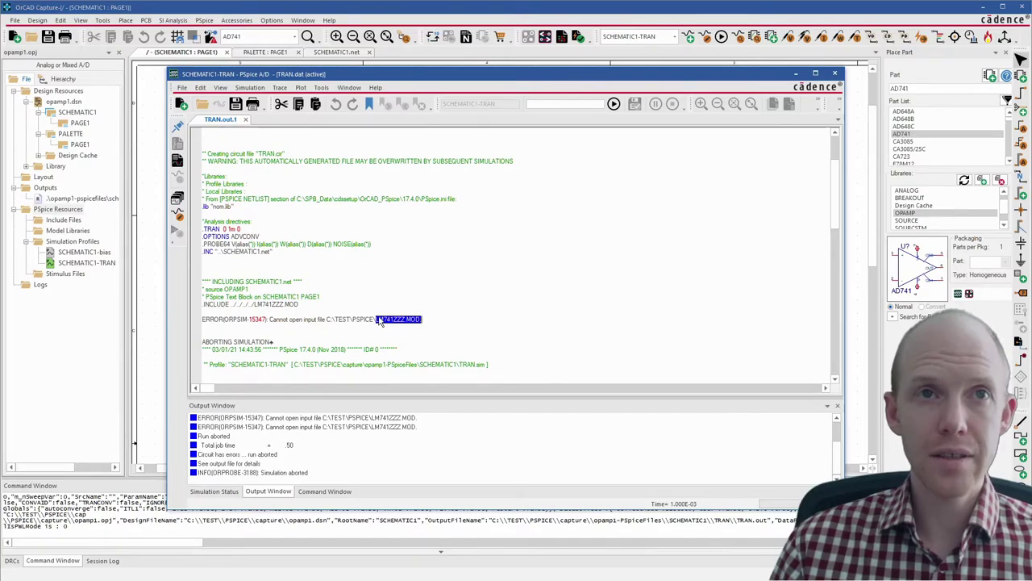
click(836, 73)
- Restore the model file in the schematic's .INCLUDE text to LM741.MOD and rerun the TRAN simulation
double_click(484, 109)
click(597, 225)
click(721, 36)
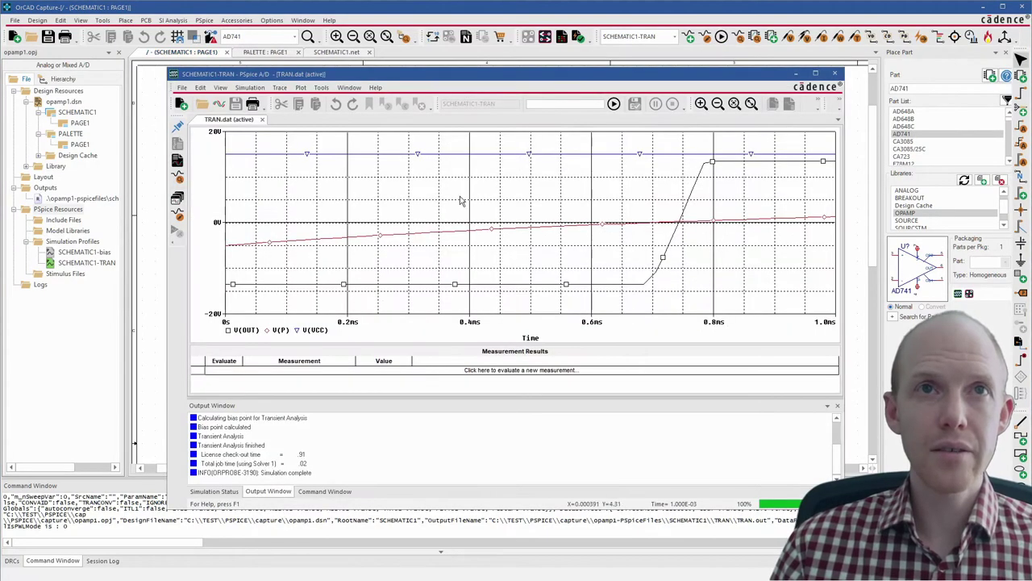
- View the TRAN simulation's output file from the plot window, then close the simulation window
click(279, 88)
mouse_move(224, 87)
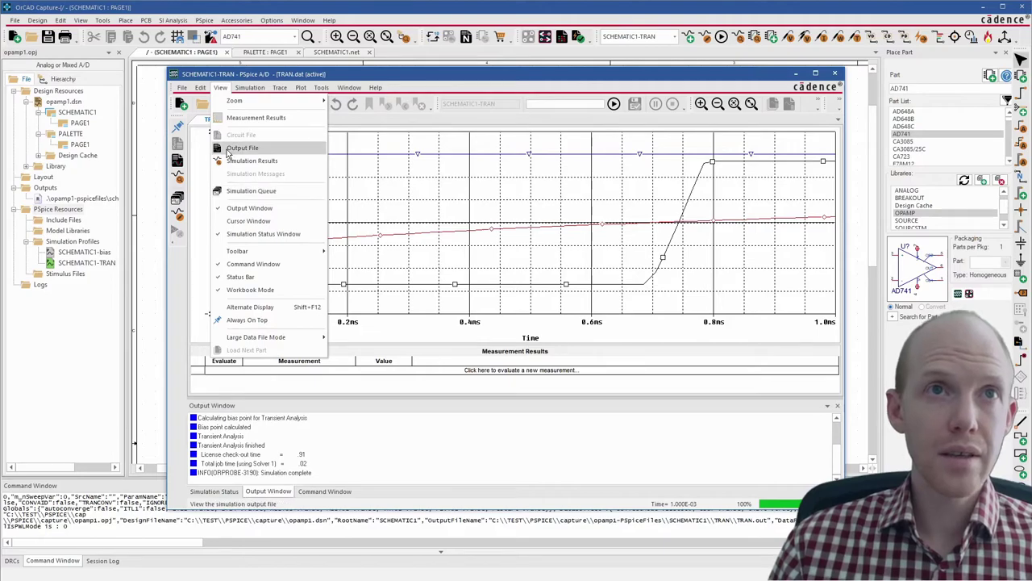
click(242, 148)
click(216, 87)
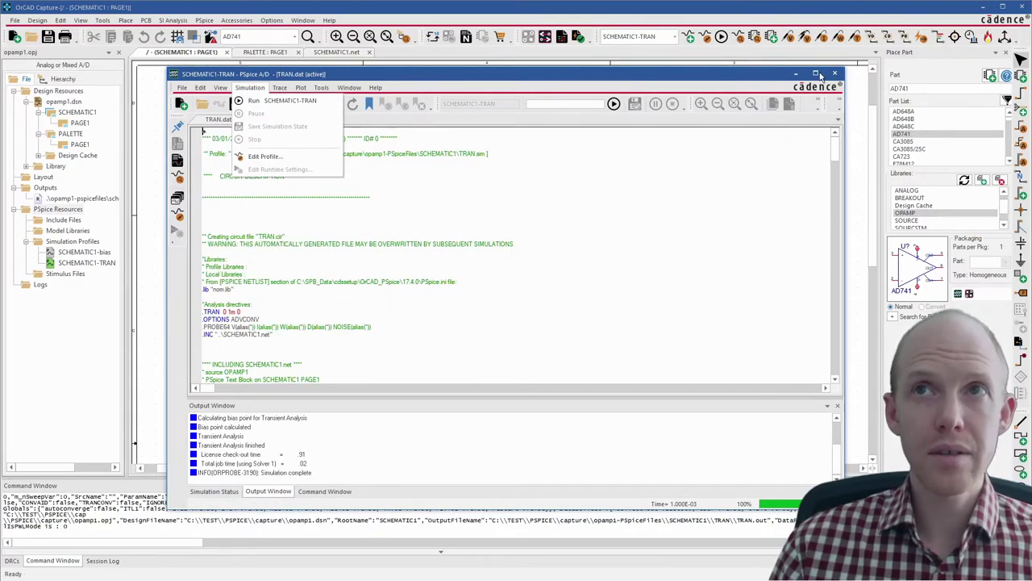
click(835, 74)
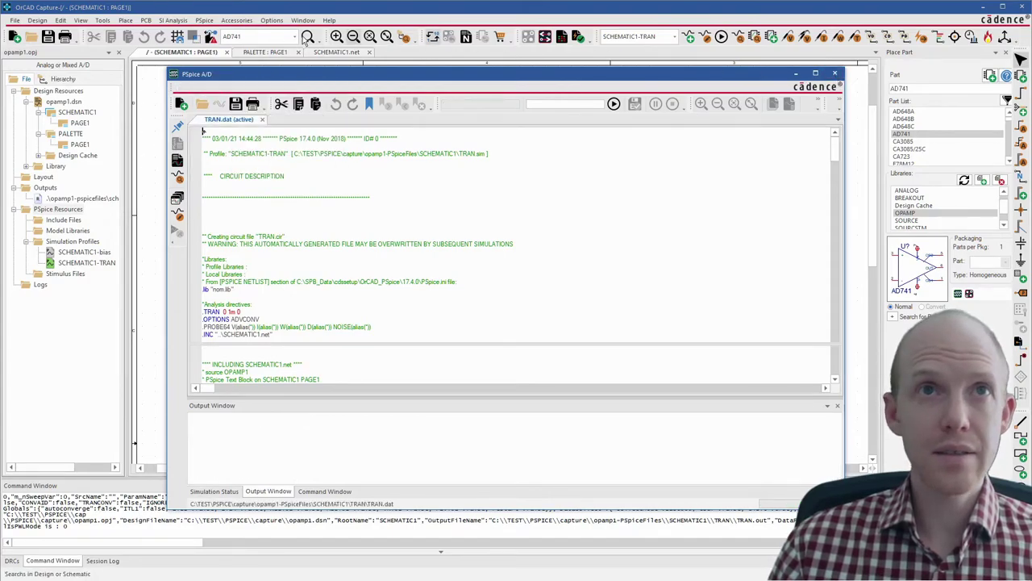
- View the PSpice netlist generated for the schematic
click(299, 40)
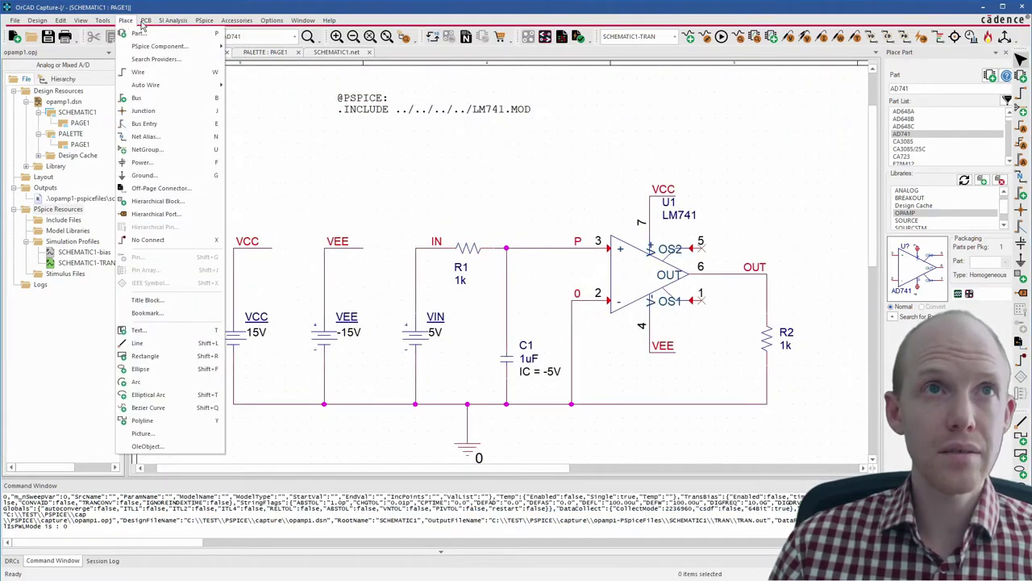
click(203, 22)
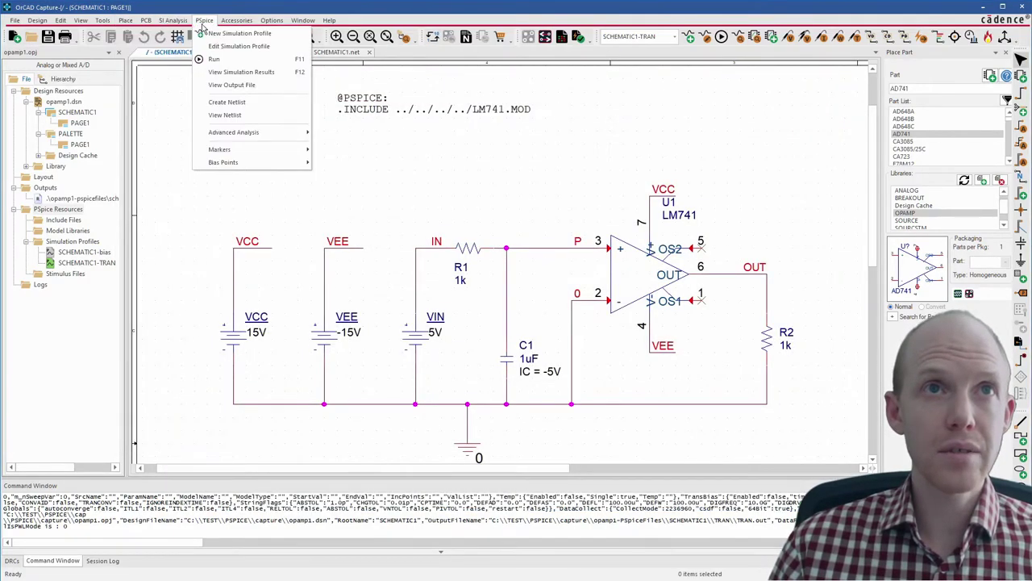
click(225, 115)
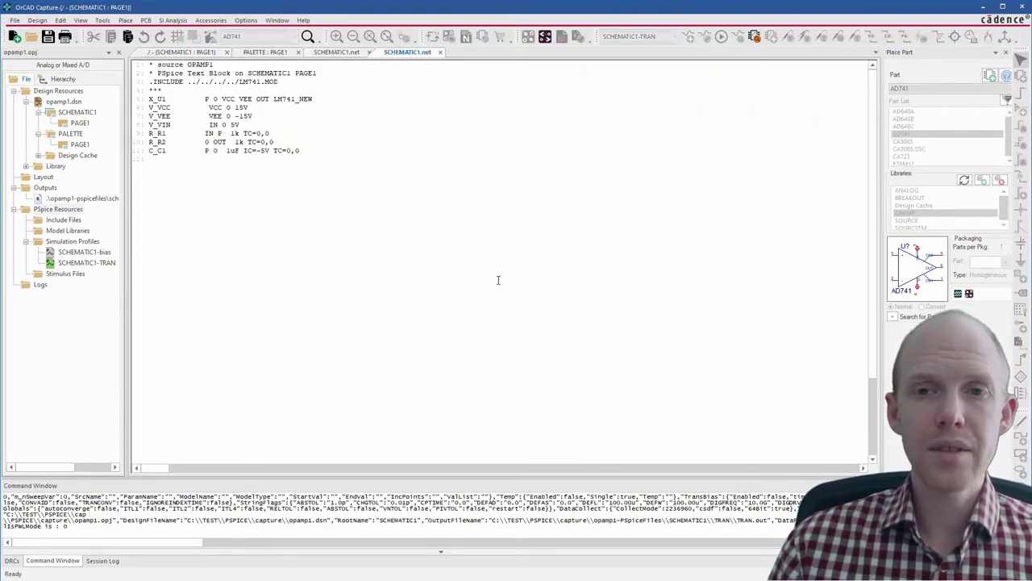
- Switch to File Explorer and open the SCHEMATIC1 folder inside opamp1-PSpiceFiles
key(alt+Tab)
click(353, 201)
double_click(353, 202)
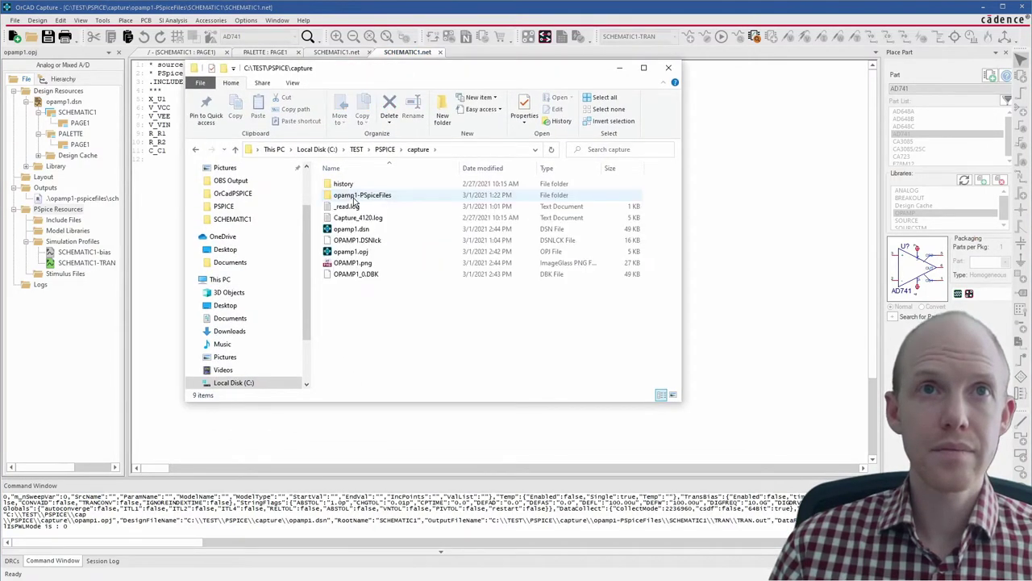
click(359, 196)
double_click(359, 195)
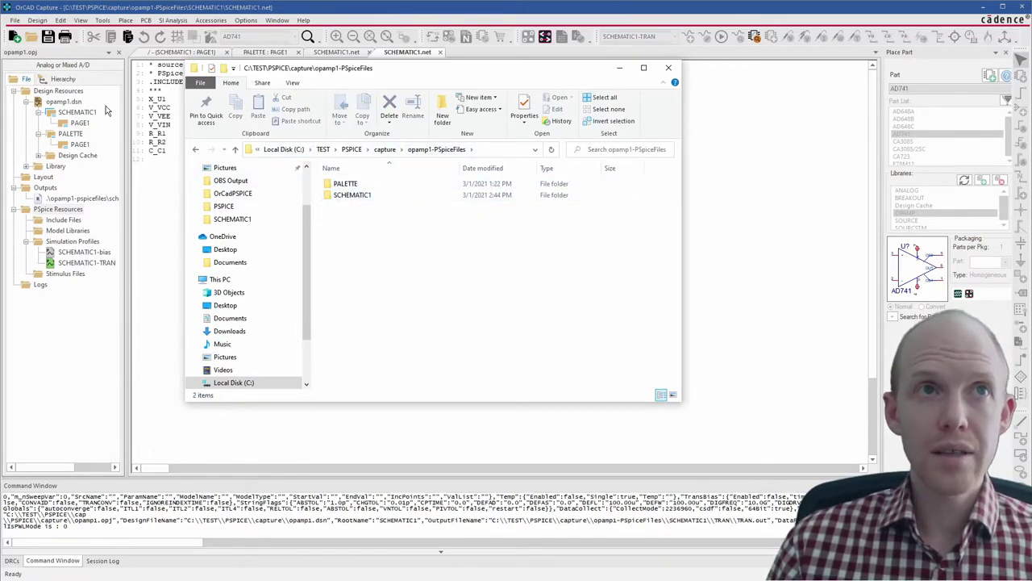
double_click(357, 197)
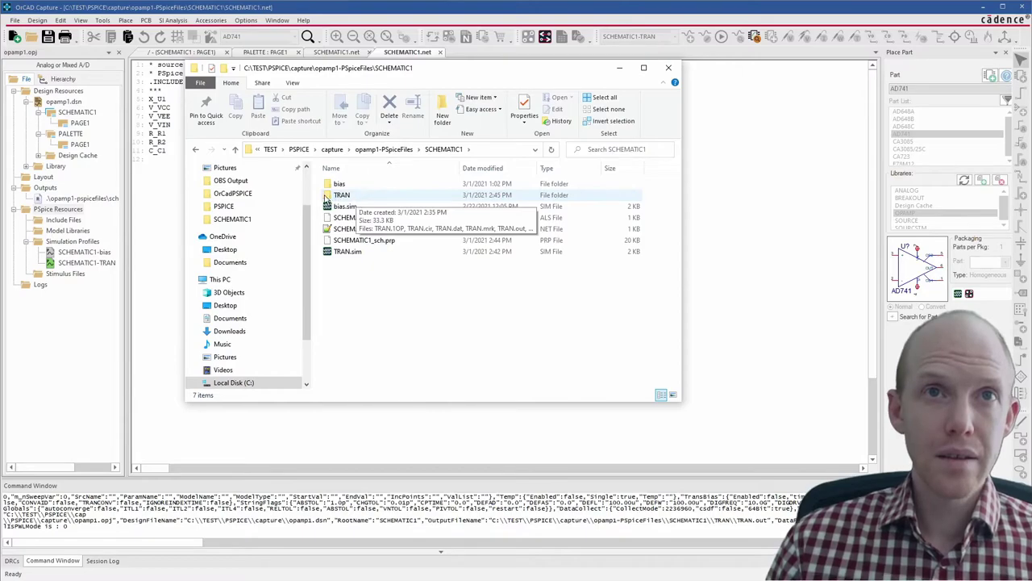
- Compare the TRAN folder and the bias.sim and TRAN.sim files with the project's simulation profiles
click(340, 197)
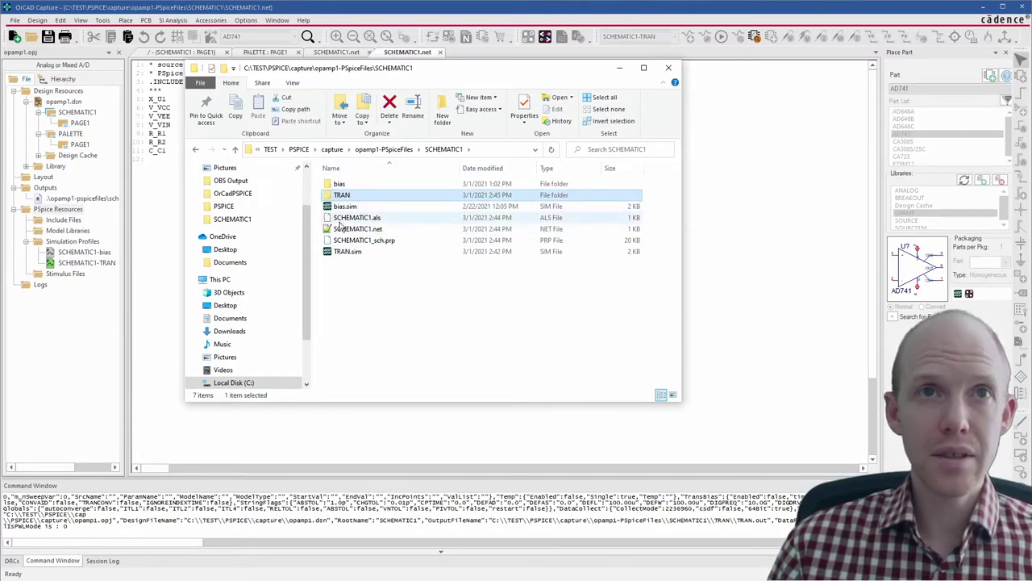
click(354, 208)
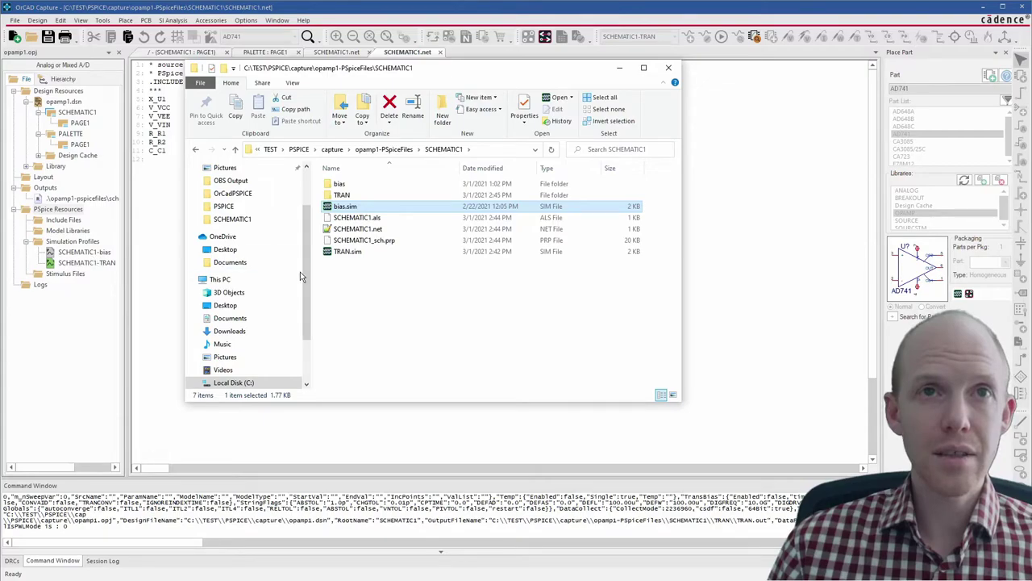
click(349, 253)
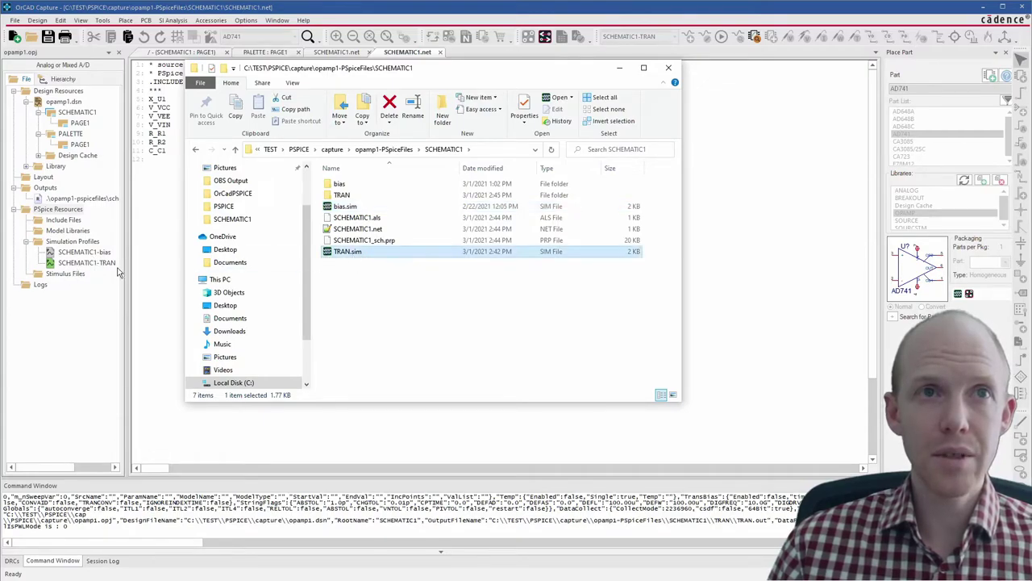
click(345, 196)
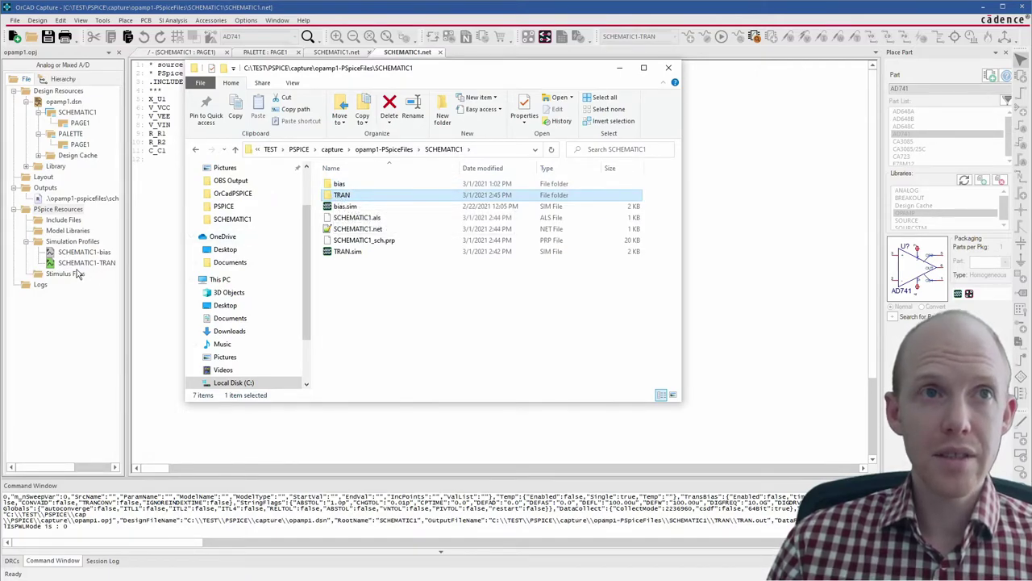
- Look through TRAN.dat, TRAN.cir and TRAN.out in the TRAN folder, then return to SCHEMATIC1 and select SCHEMATIC1.net
double_click(337, 195)
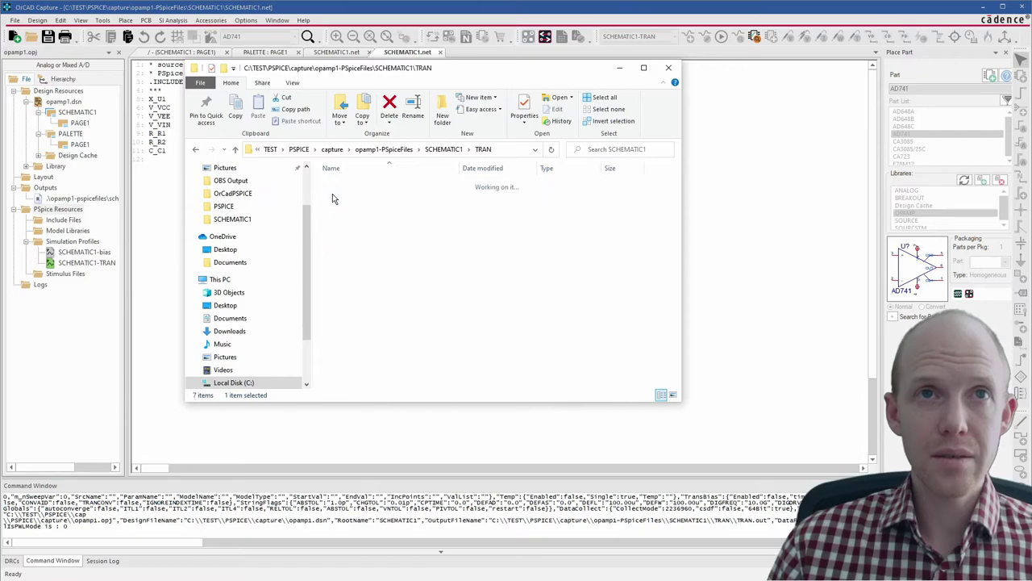
click(372, 208)
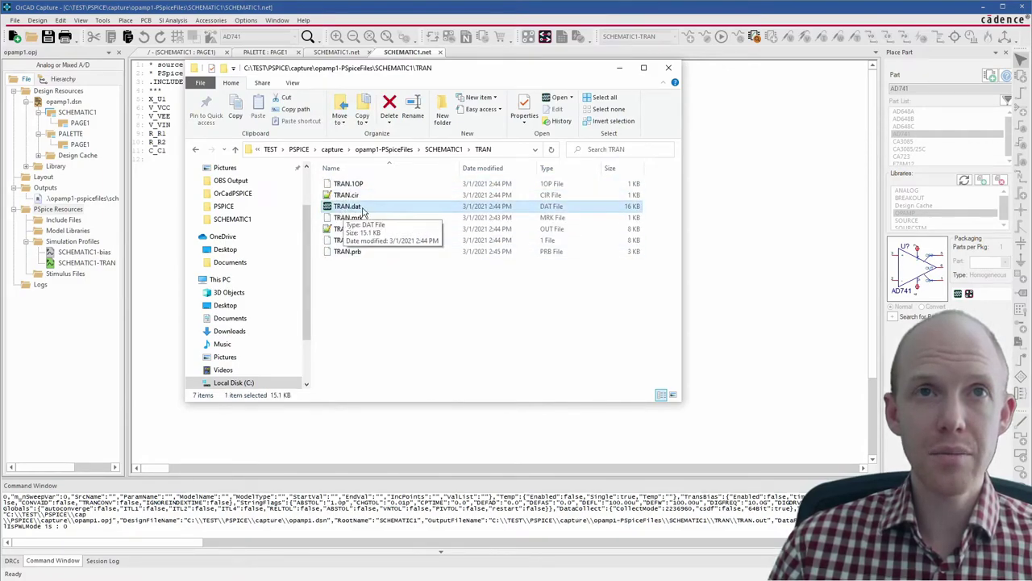
click(346, 196)
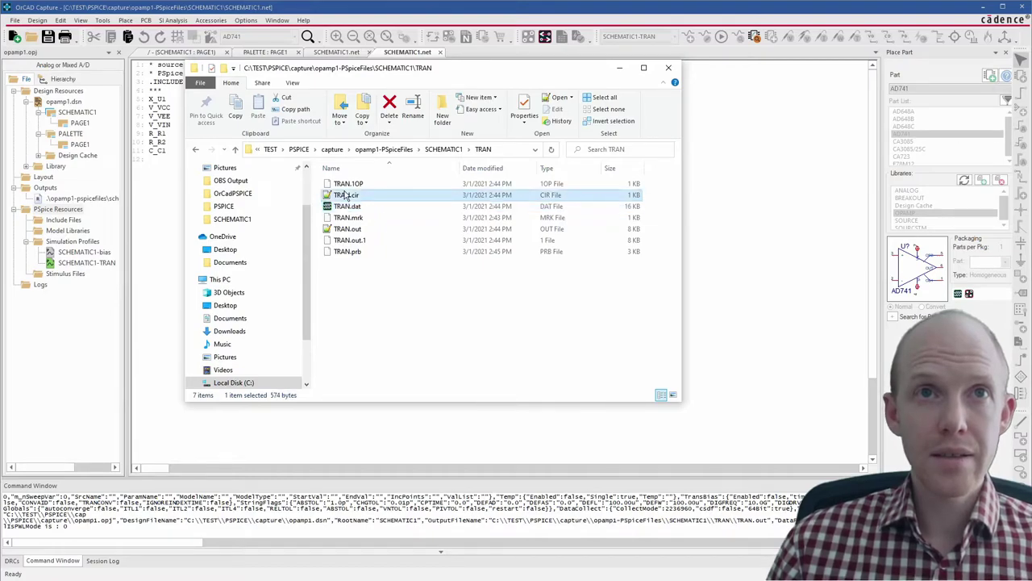
click(347, 229)
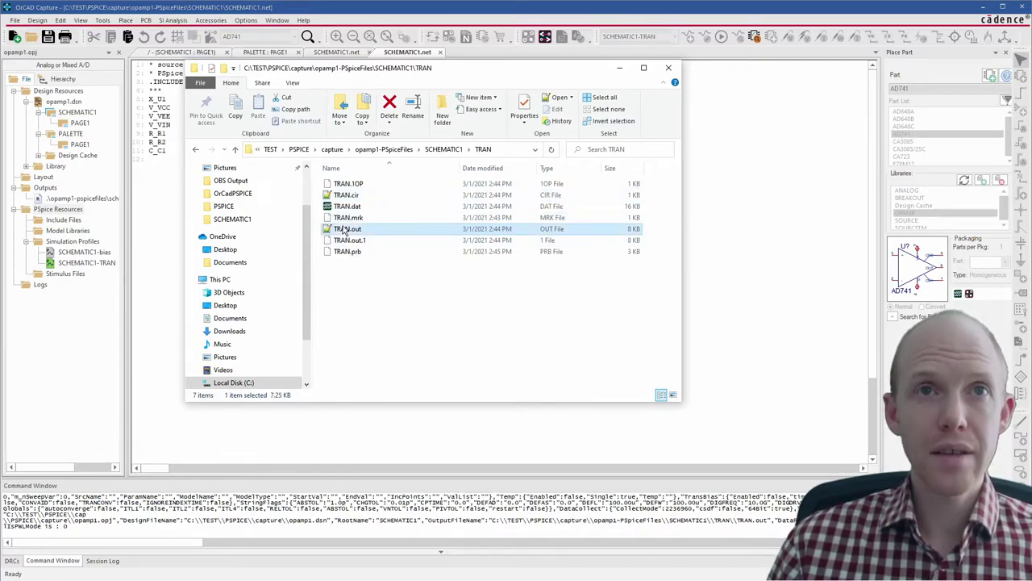
click(443, 150)
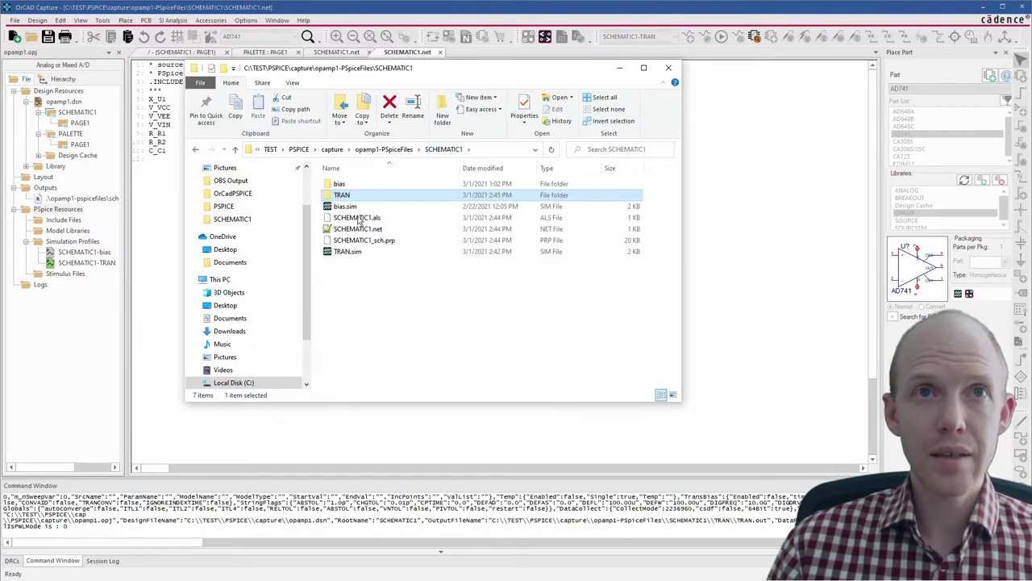
click(322, 230)
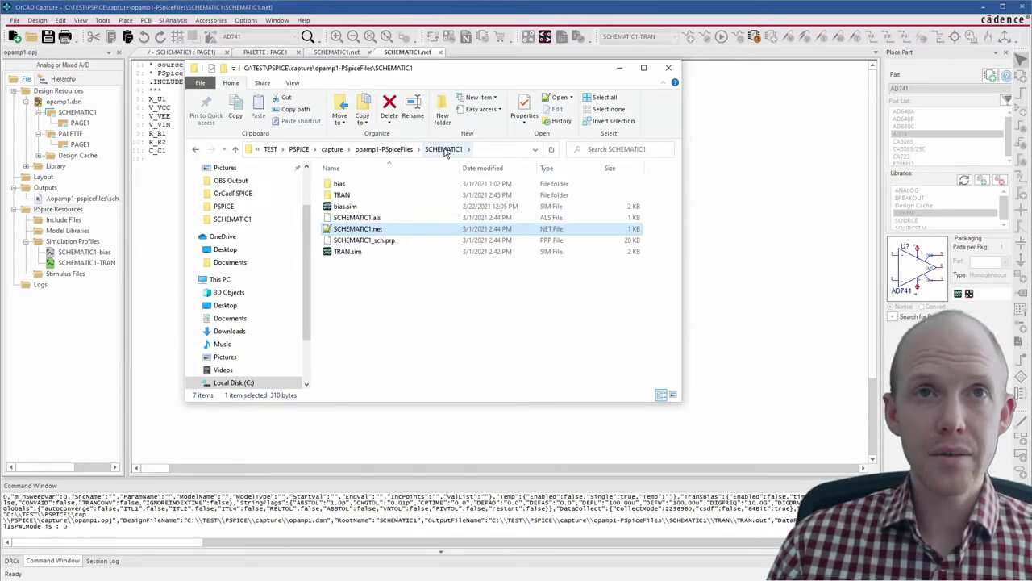
- Open TRAN.cir from the TRAN folder in Notepad++ and examine its analysis directives
double_click(341, 195)
double_click(346, 196)
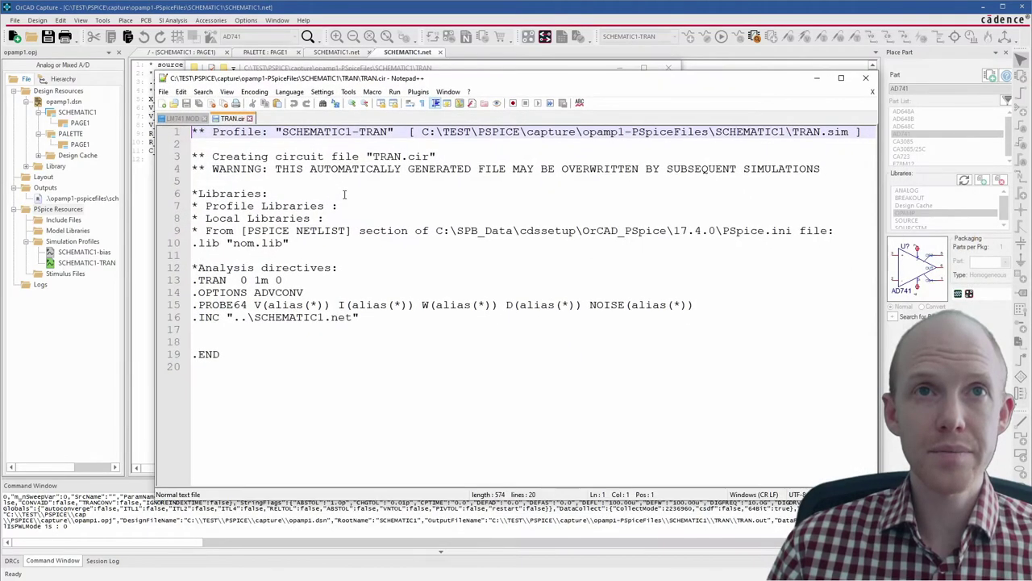
drag(194, 367, 185, 273)
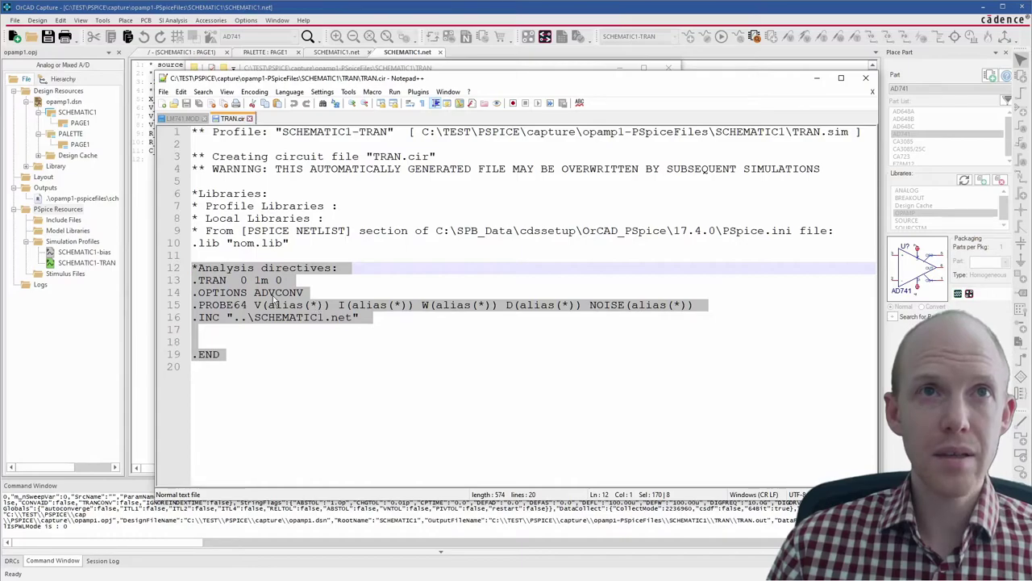
drag(423, 78, 659, 178)
- Open SCHEMATIC1.net from the SCHEMATIC1 folder, examine its .INCLUDE line, and minimize Notepad++ and File Explorer
click(347, 241)
click(443, 149)
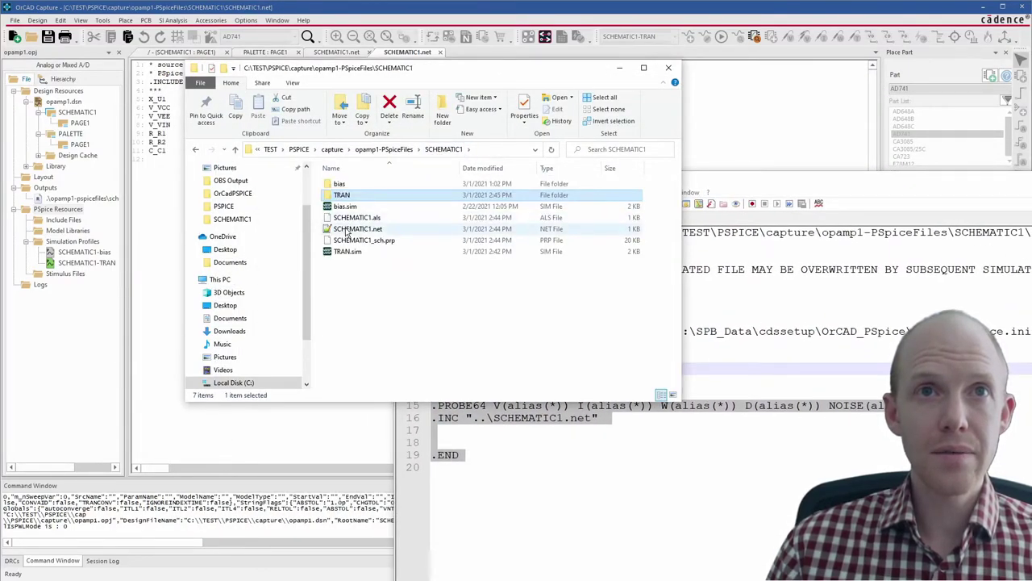
double_click(347, 232)
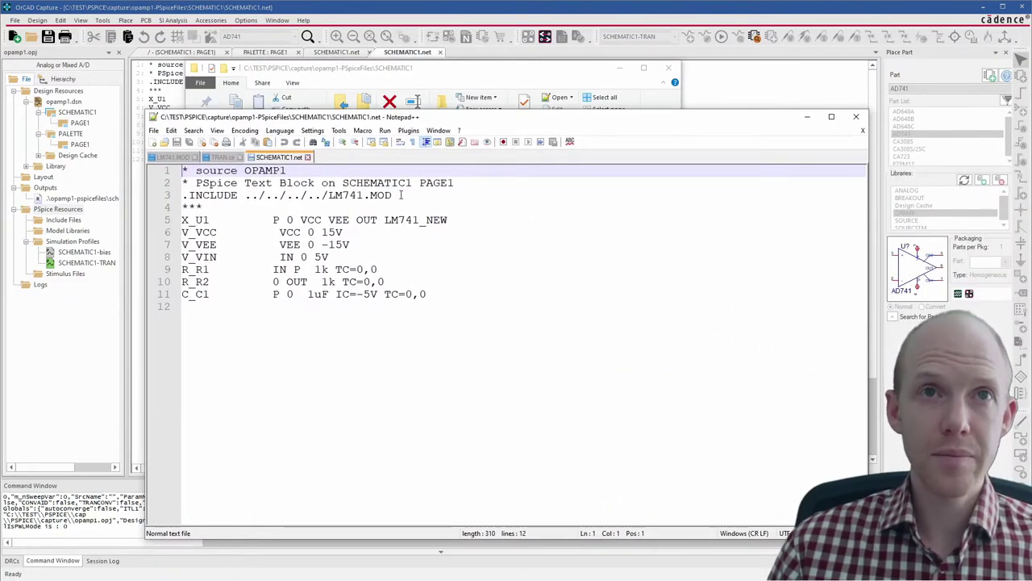
drag(401, 194, 173, 199)
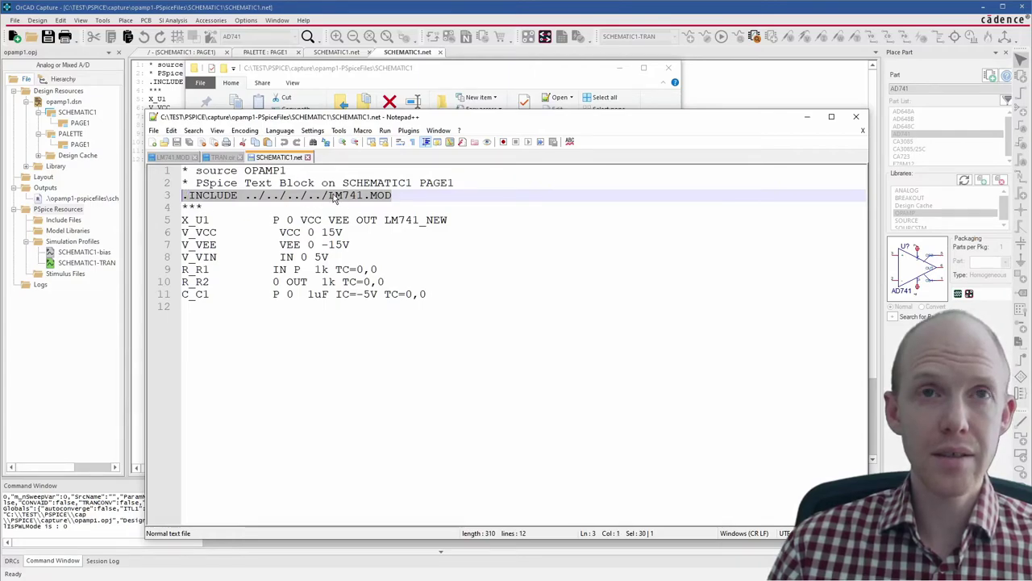
click(426, 336)
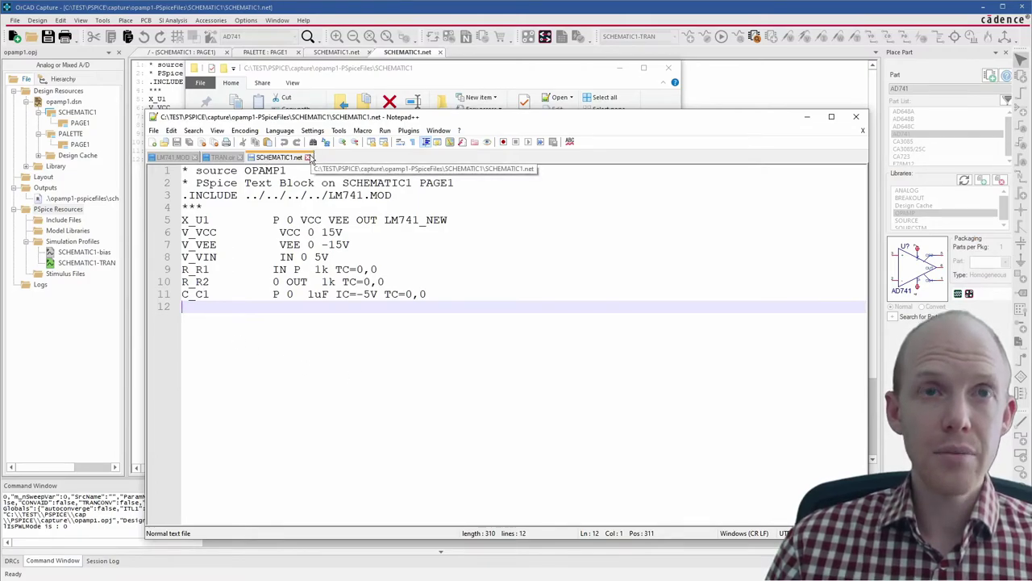
click(808, 116)
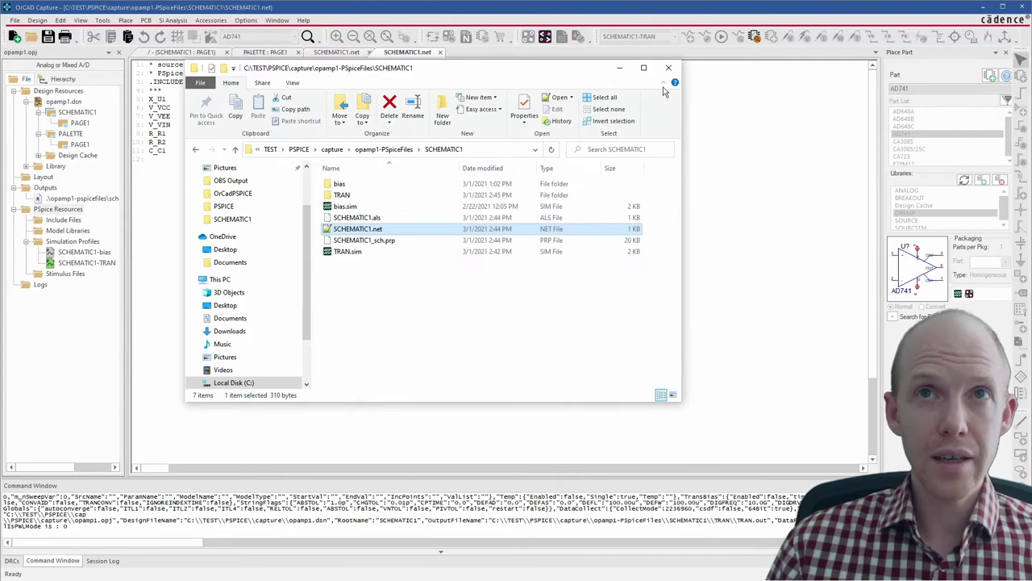
click(621, 68)
- Return to the SCHEMATIC1 page, open the TRAN simulation profile's settings, and show its configured library files
click(182, 51)
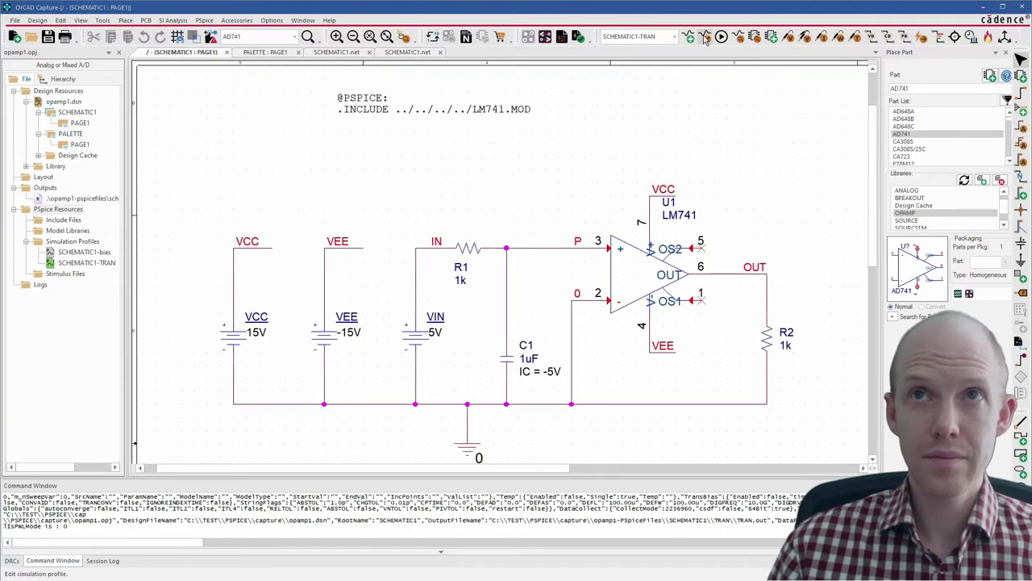
click(705, 37)
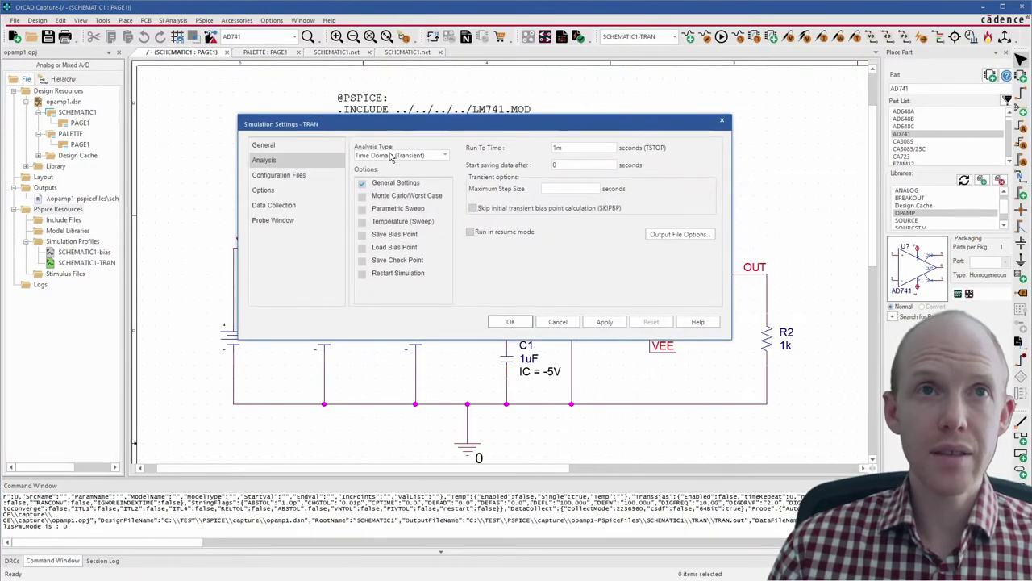
click(277, 175)
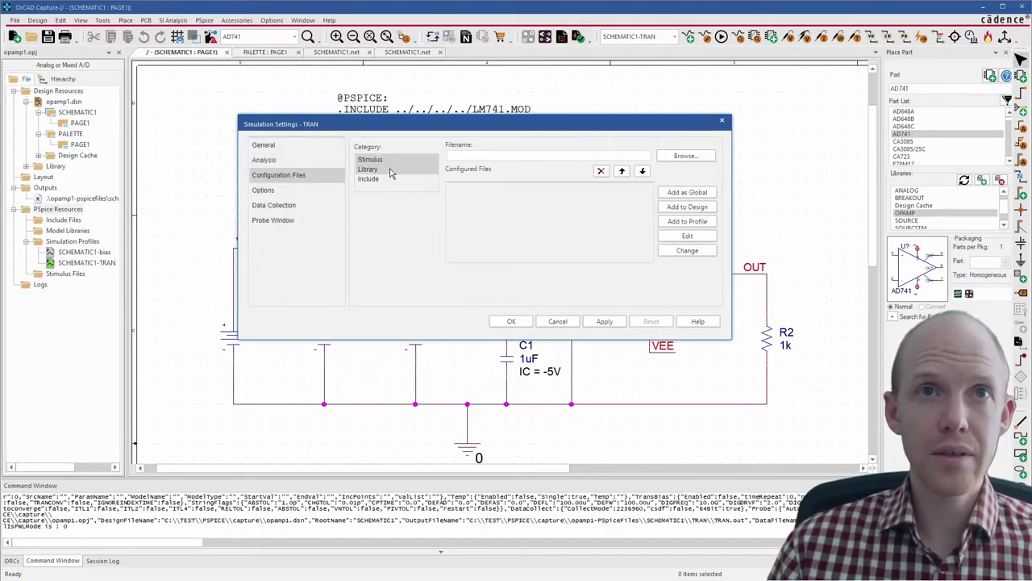
click(384, 171)
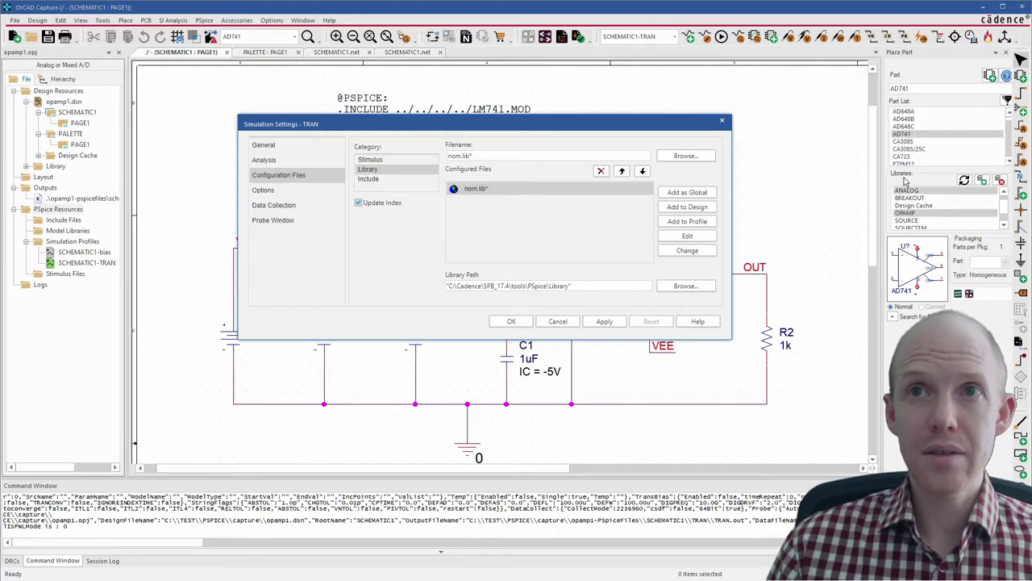
drag(564, 128, 508, 156)
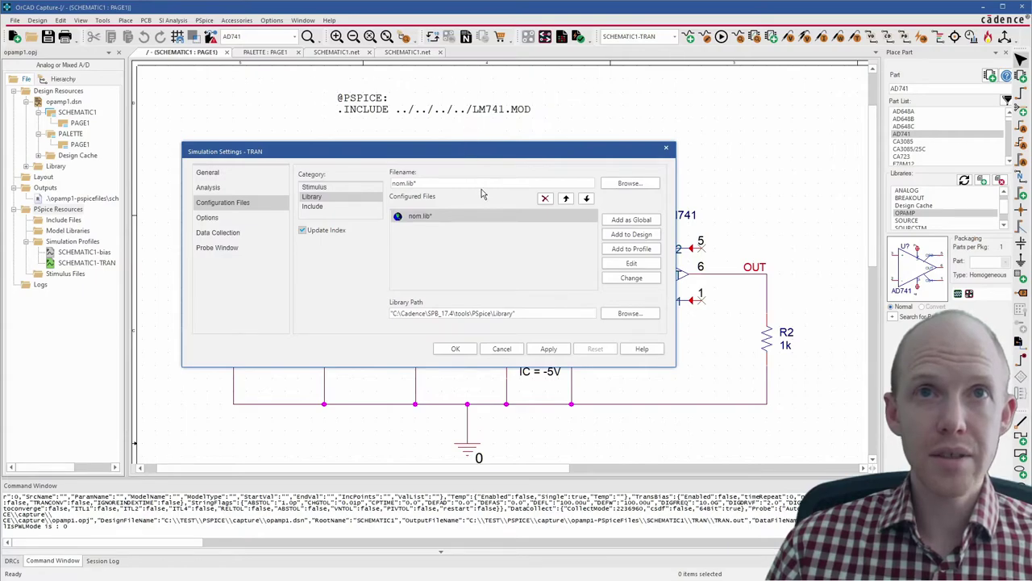
- Add LM741.MOD from the PSPICE folder as a design-level library in the TRAN profile's configuration files and accept the settings
click(629, 184)
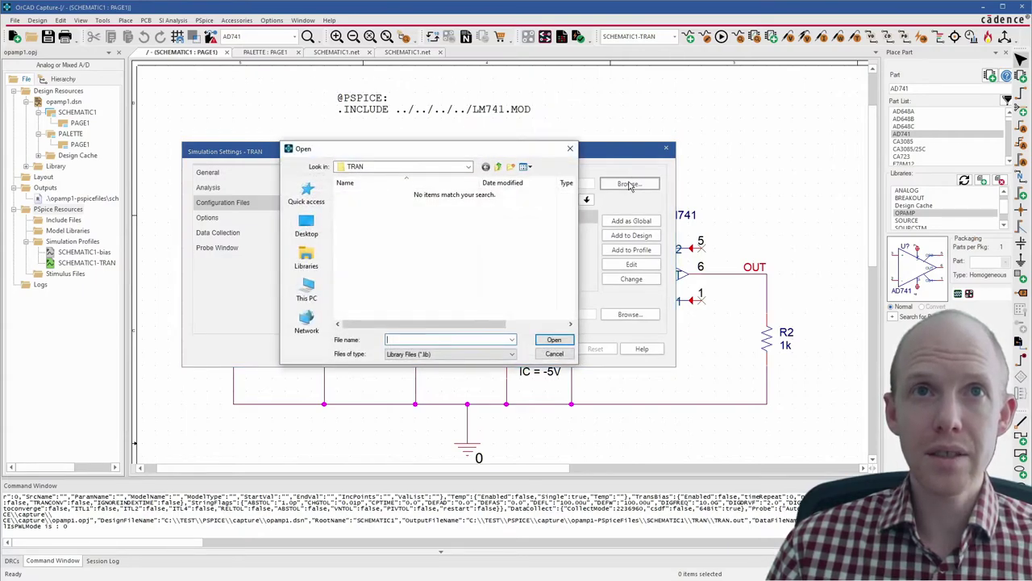
click(499, 167)
click(499, 167)
click(500, 167)
click(499, 167)
double_click(355, 205)
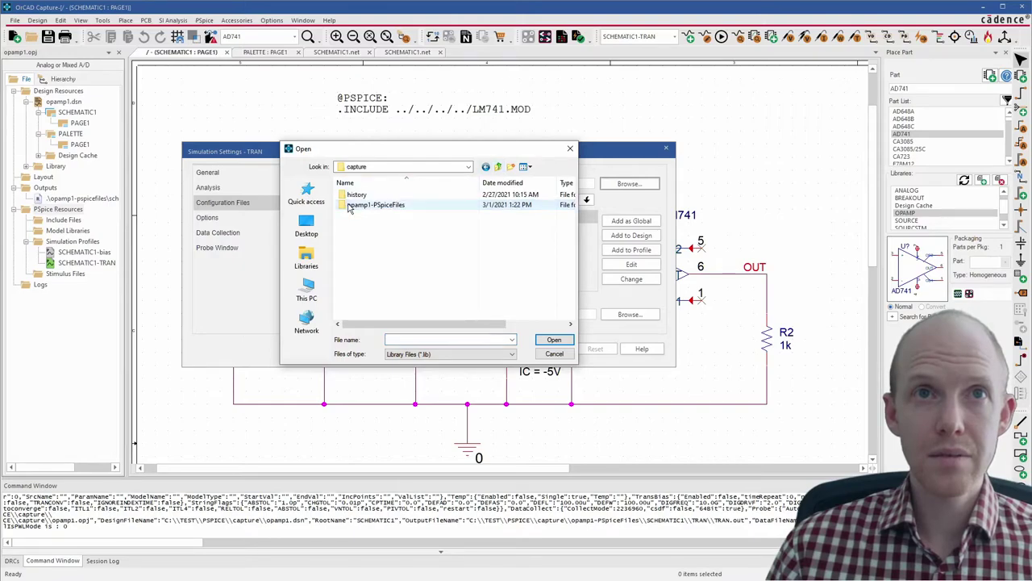
click(511, 354)
click(419, 373)
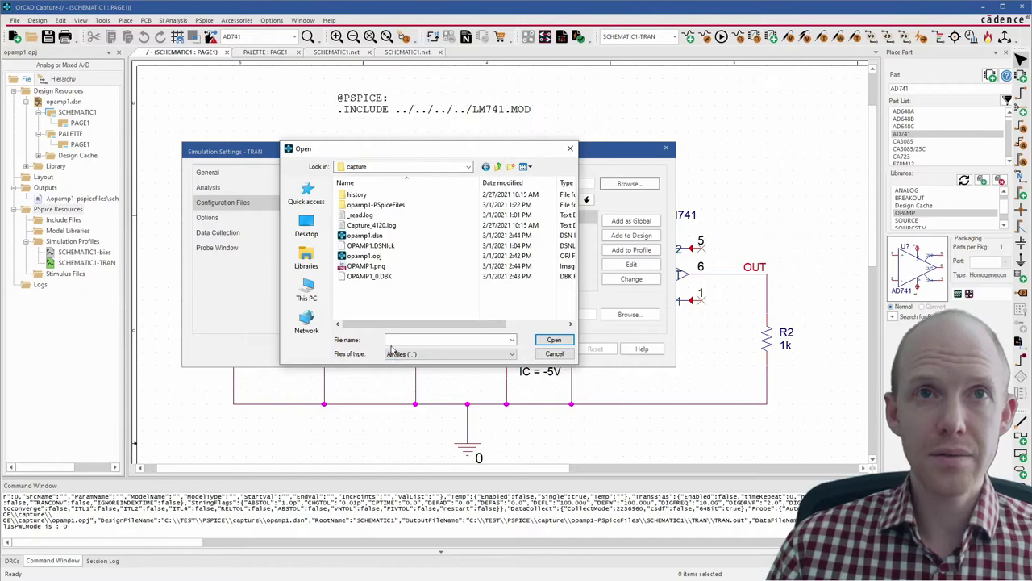
click(497, 167)
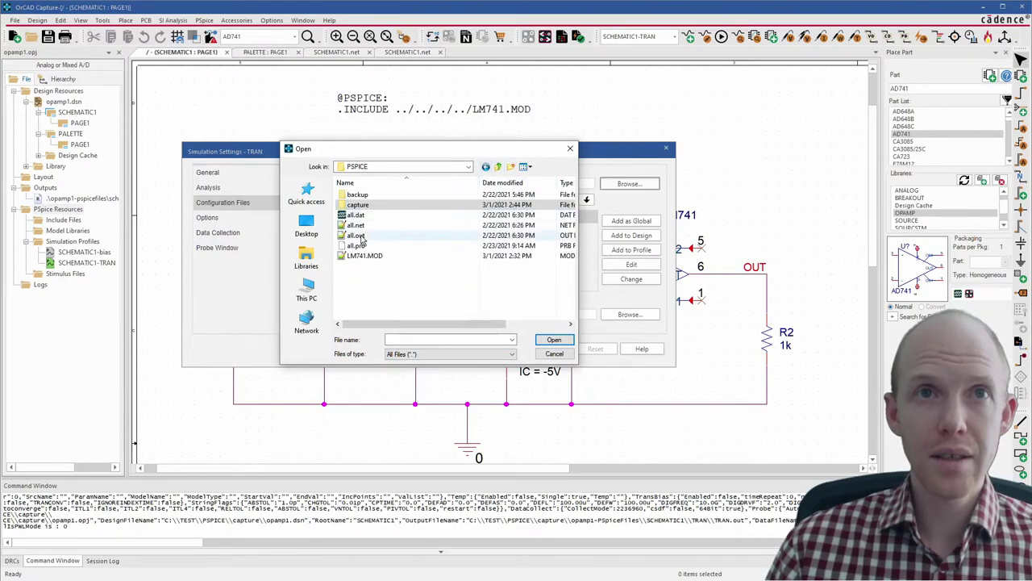
click(347, 259)
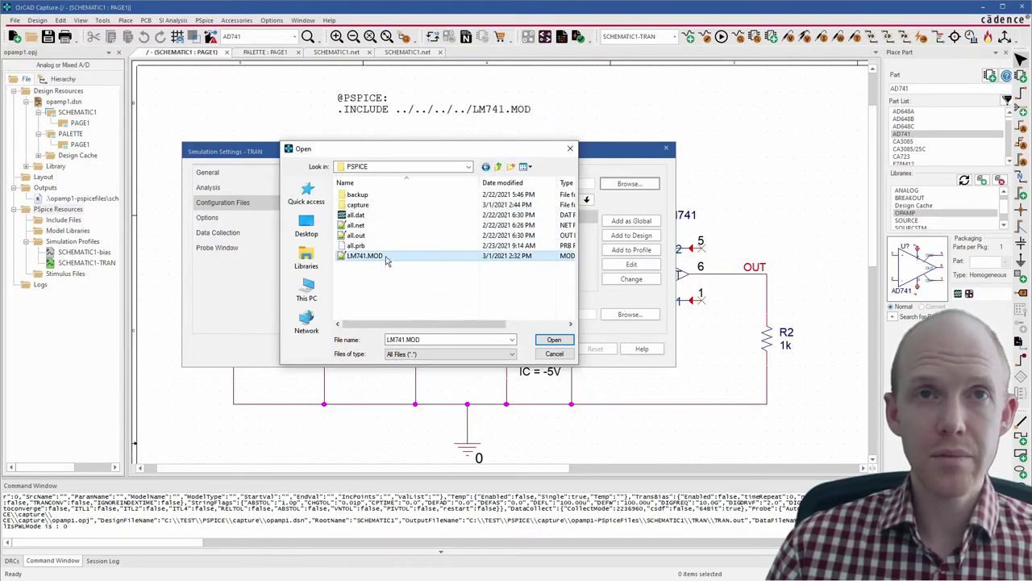
click(554, 340)
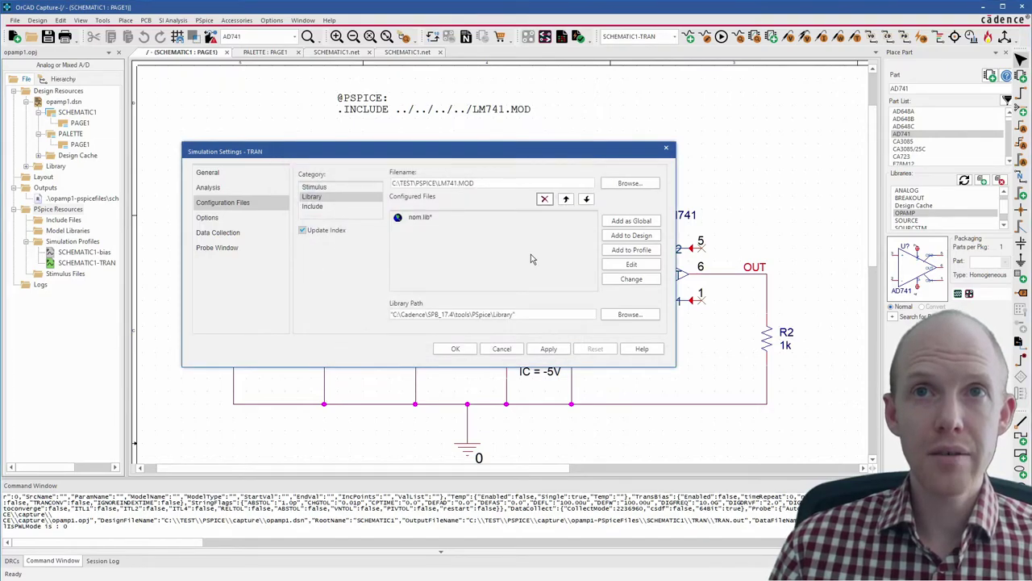
click(630, 236)
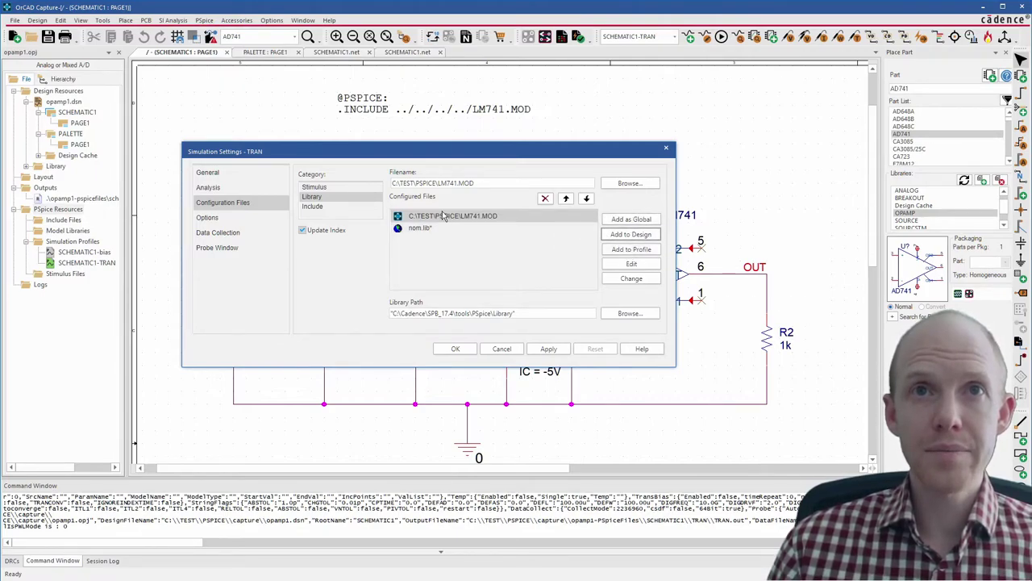
click(455, 349)
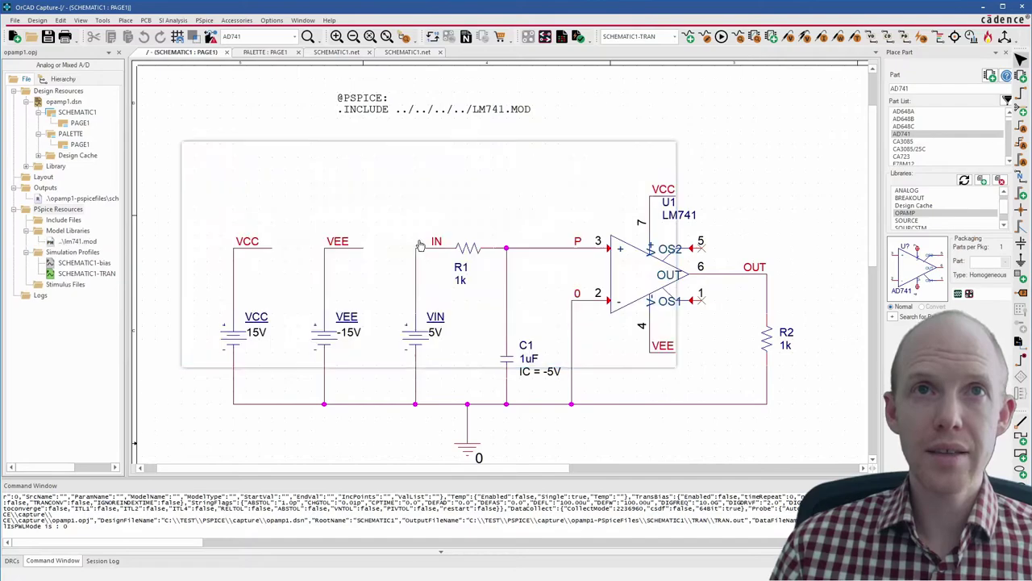
click(360, 111)
key(Delete)
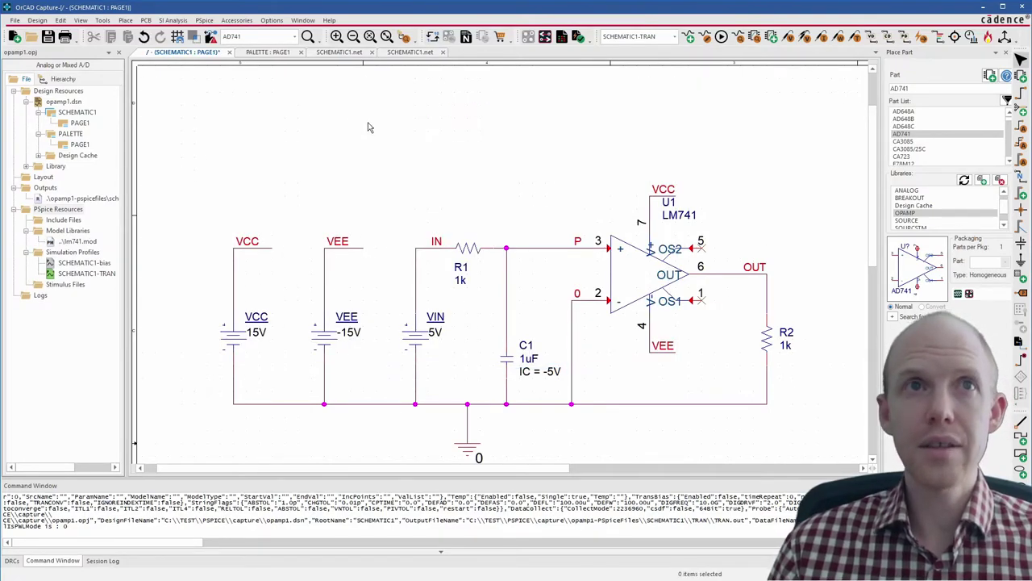
key(ctrl+s)
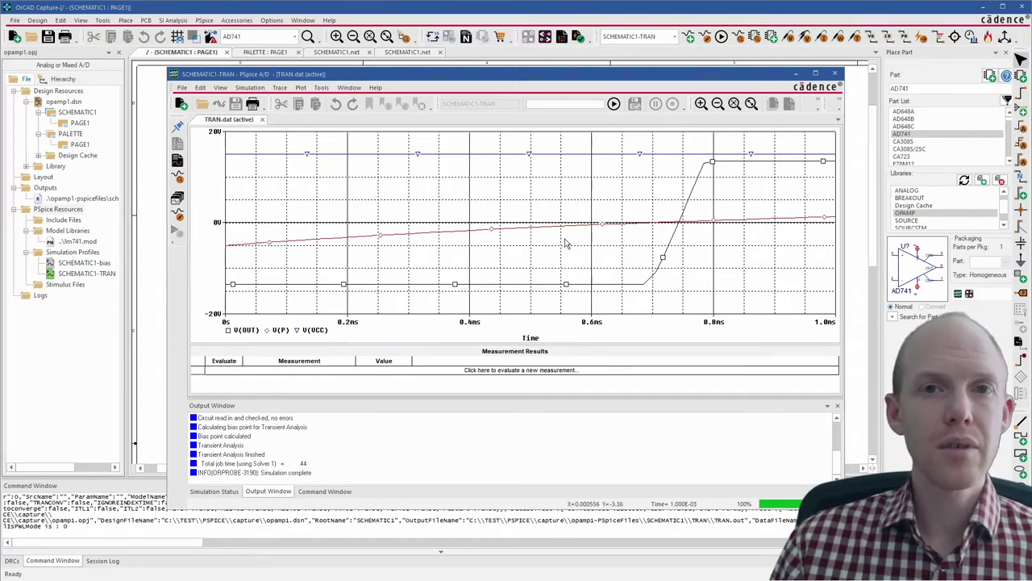
click(804, 77)
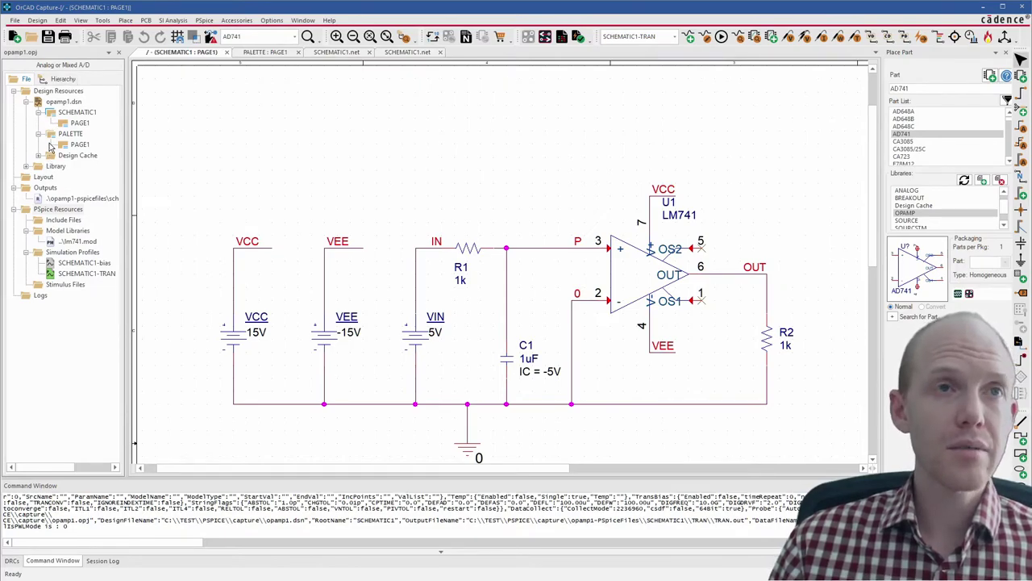
- Make SCHEMATIC1-bias the active simulation profile
click(61, 101)
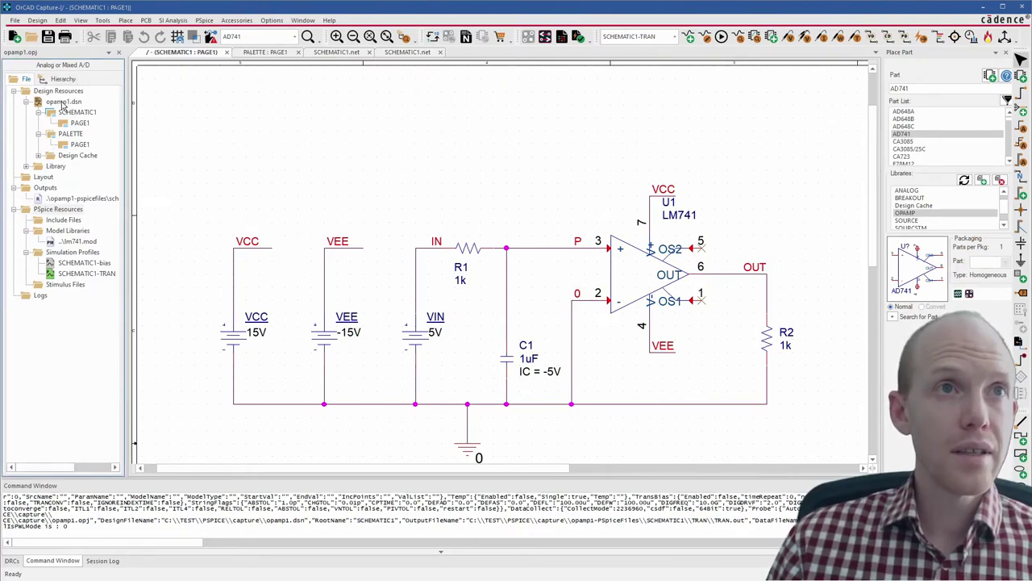
click(66, 271)
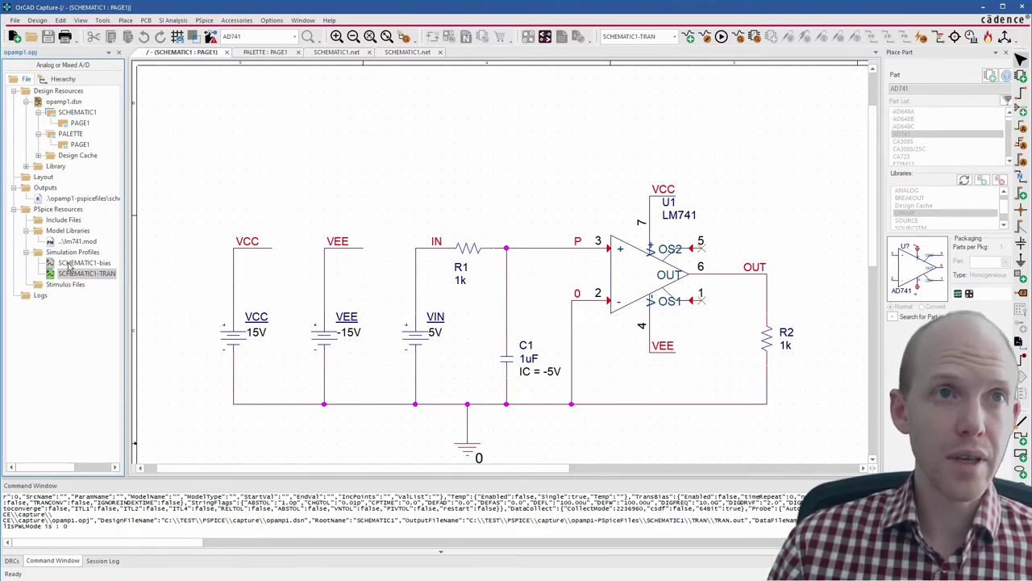
right_click(69, 266)
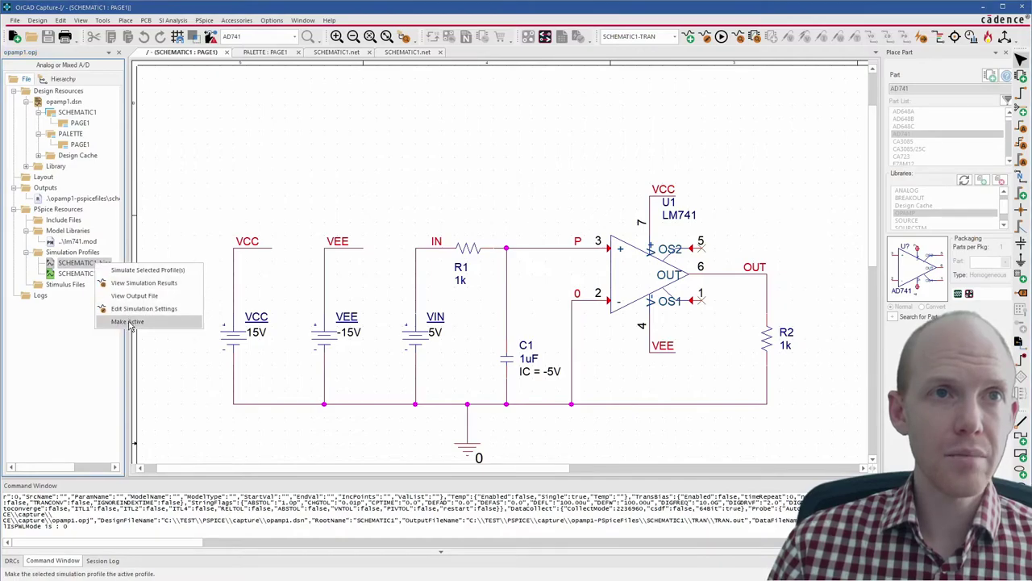
click(128, 321)
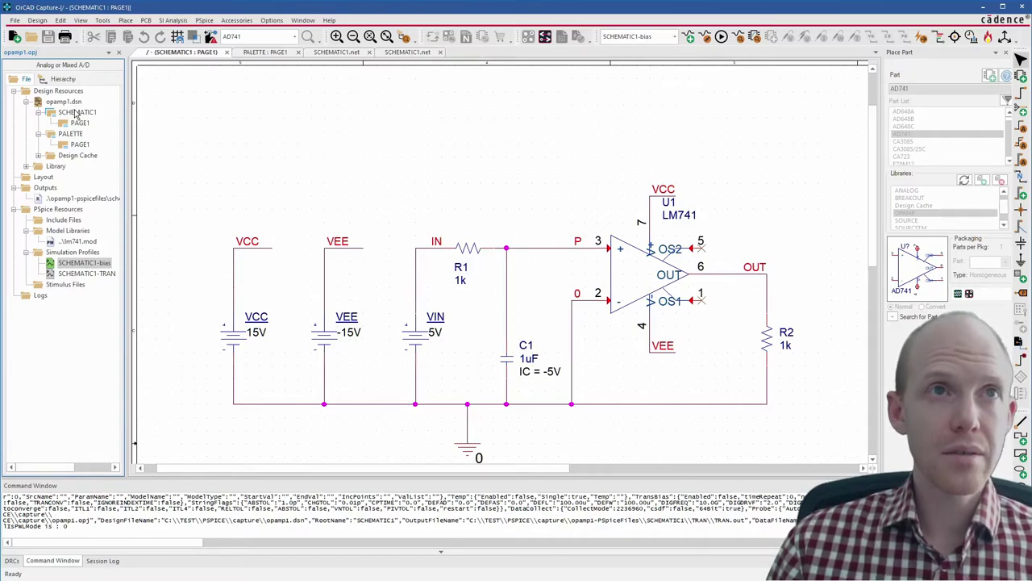
- Try making the PALETTE schematic the design root and check the root option on SCHEMATIC1
click(71, 134)
right_click(70, 134)
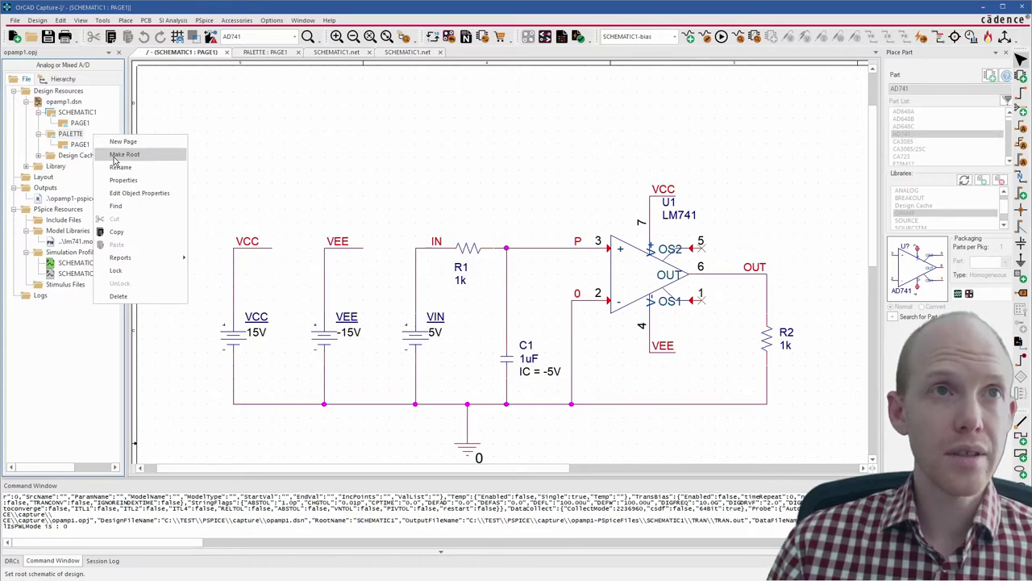
click(115, 155)
right_click(62, 115)
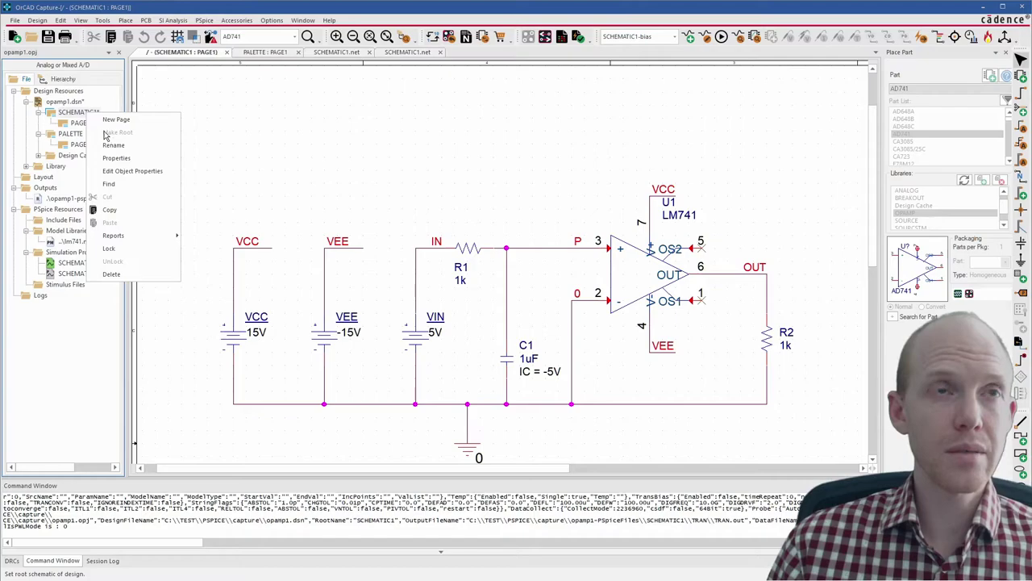
- Look over the PALETTE folder, SCHEMATIC1's page and the Library file paths in a widened project tree
click(65, 135)
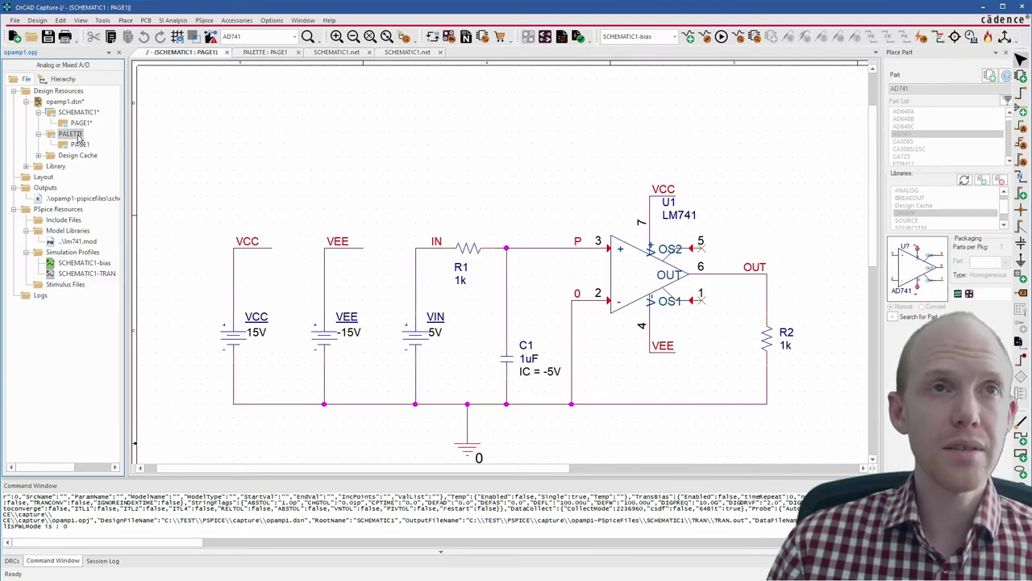
click(78, 123)
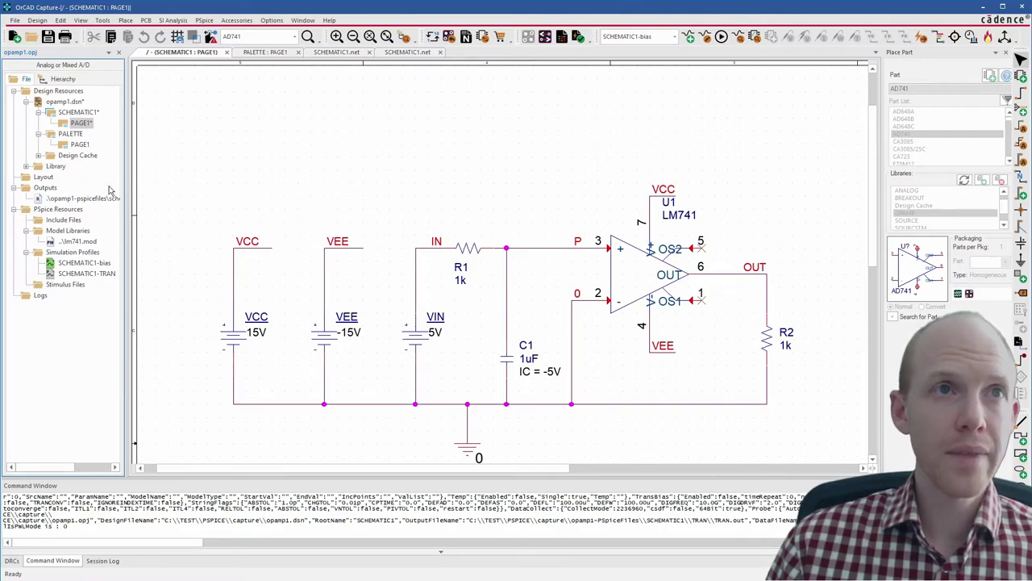
click(25, 166)
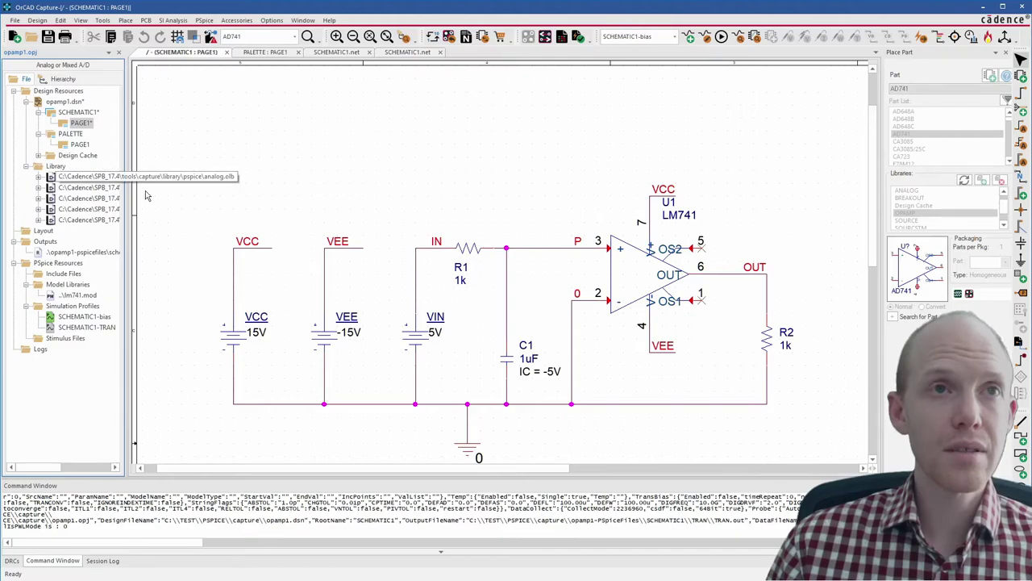
drag(126, 191, 197, 194)
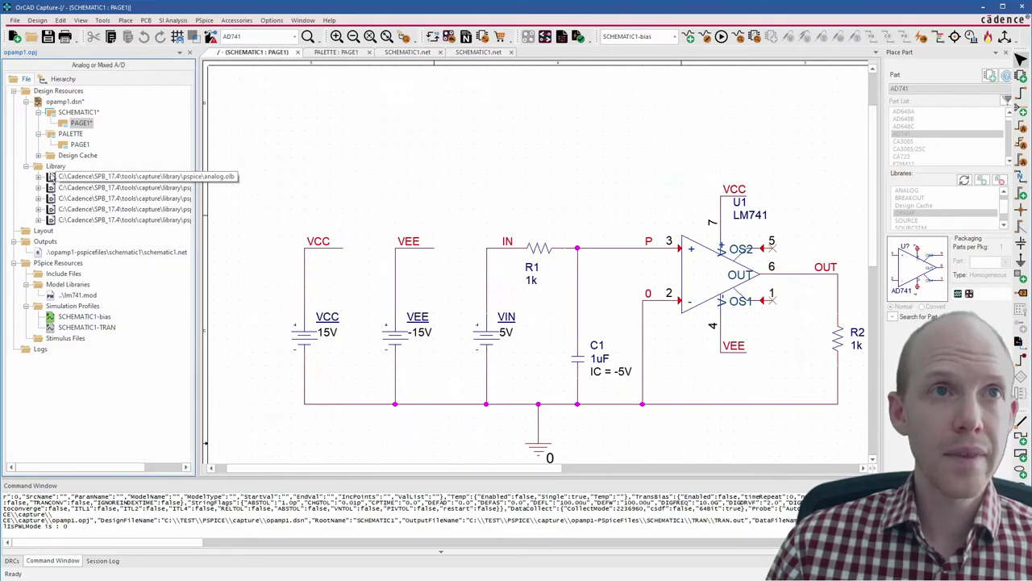
- Expand the Design Cache, clean up its unused parts, and save the design
click(39, 155)
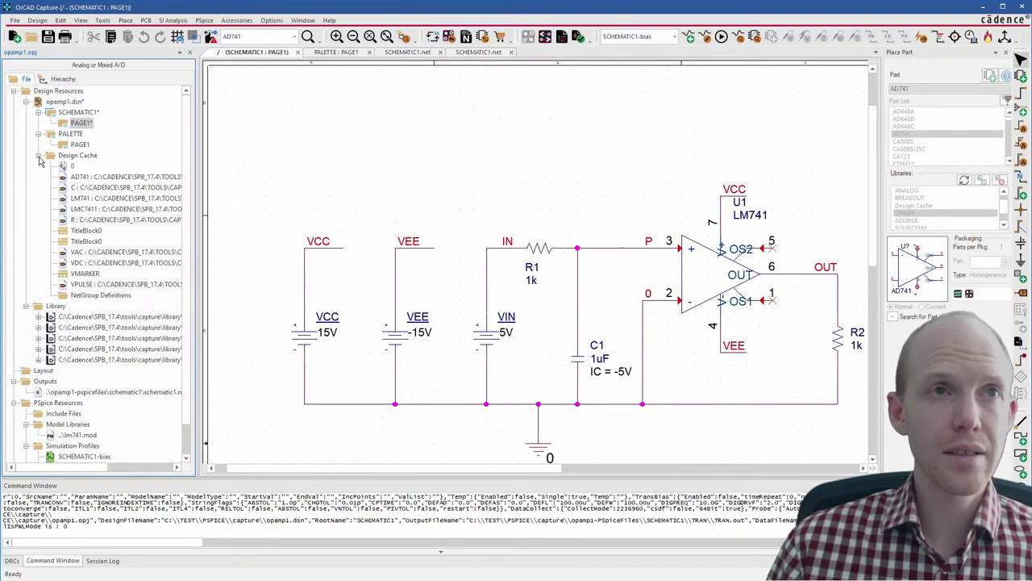
right_click(73, 157)
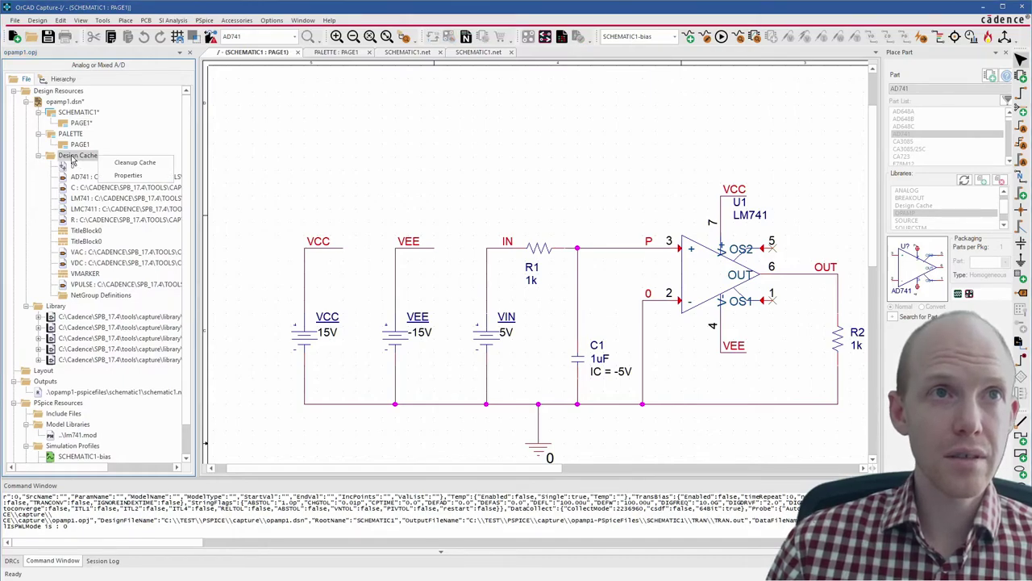
click(135, 163)
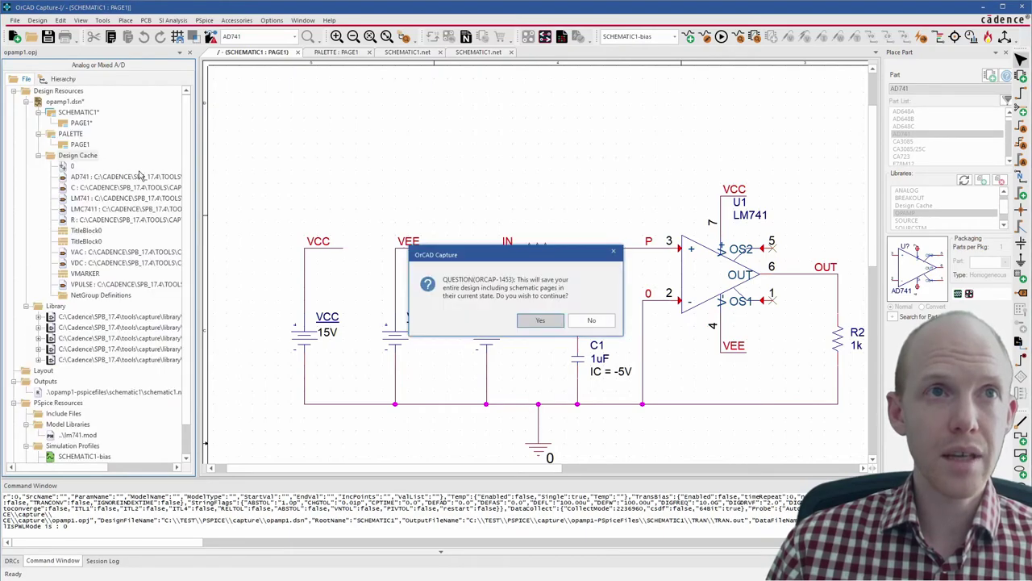
click(525, 323)
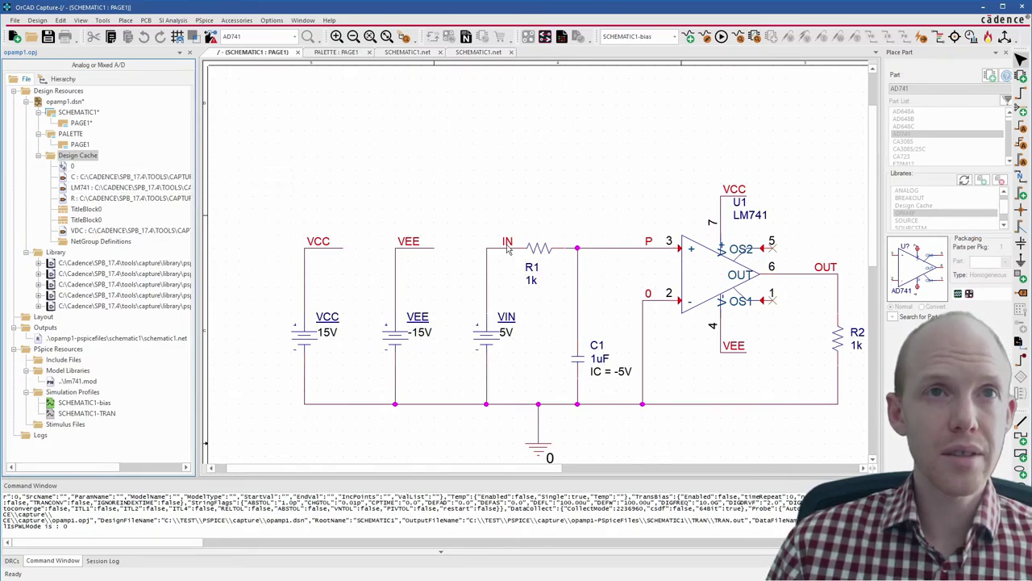
key(ctrl+s)
- Open the SCHEMATIC1-bias simulation settings and show the general output file options
click(66, 382)
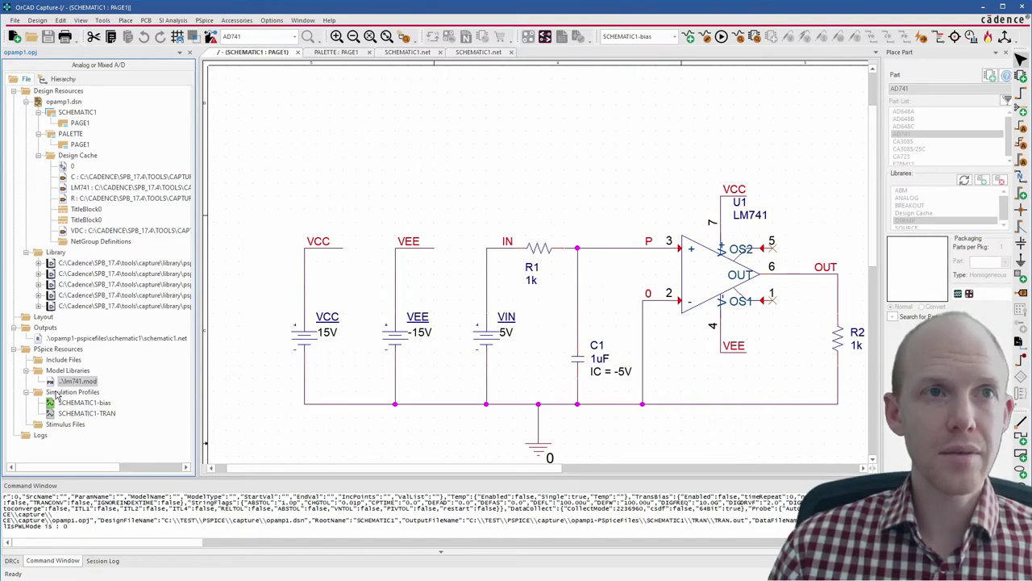
click(706, 38)
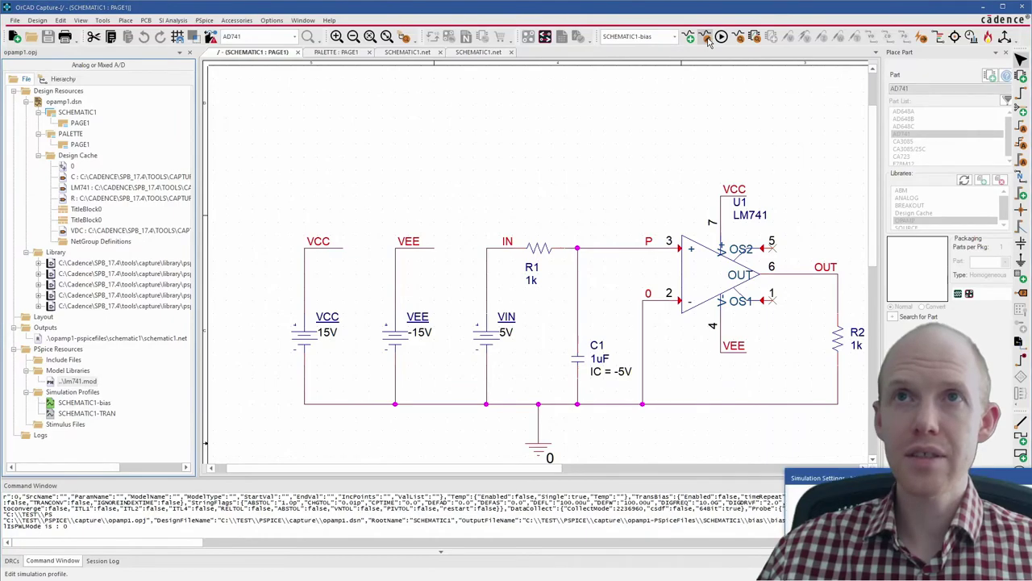
drag(962, 479, 449, 175)
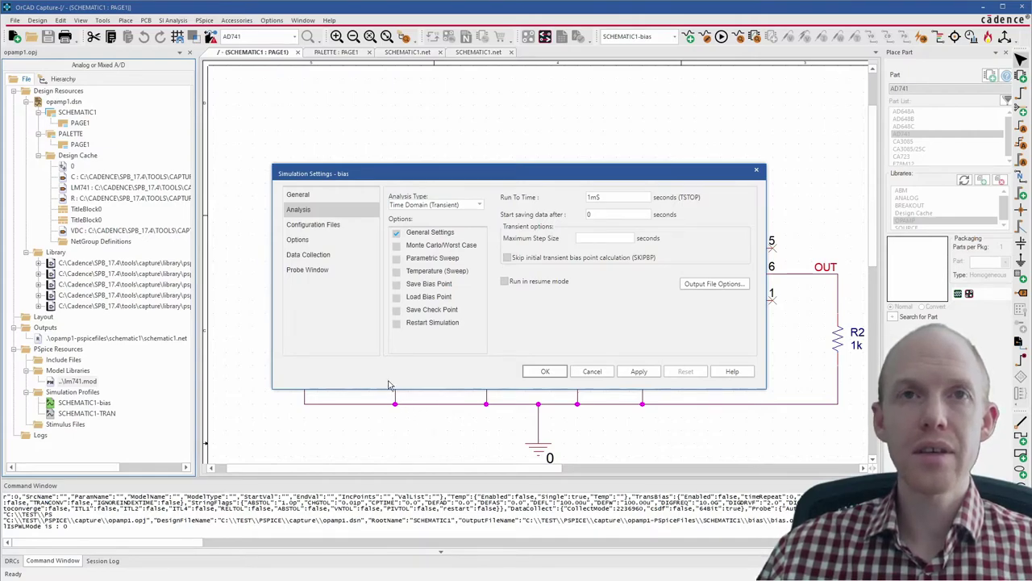
click(297, 240)
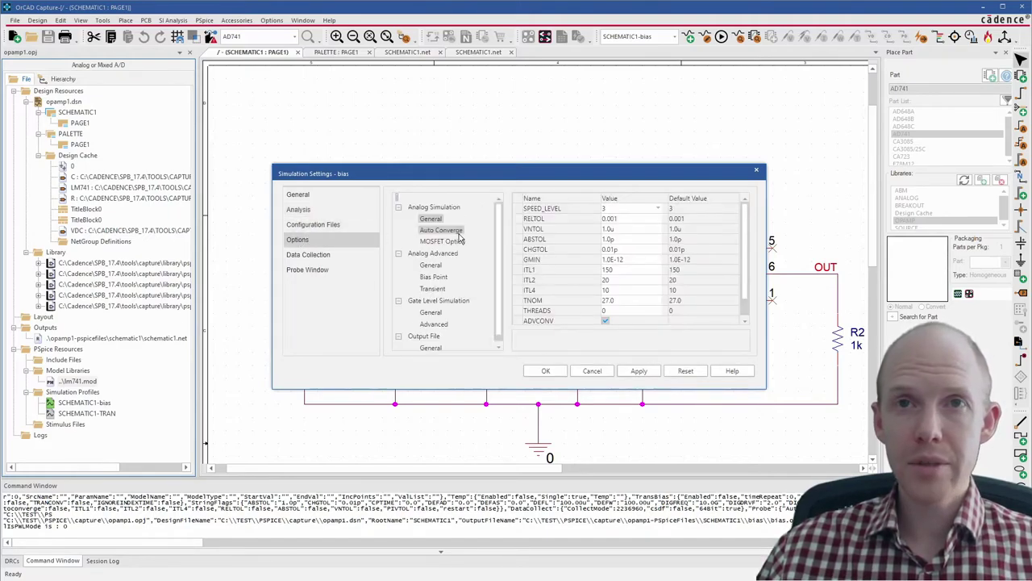
double_click(433, 330)
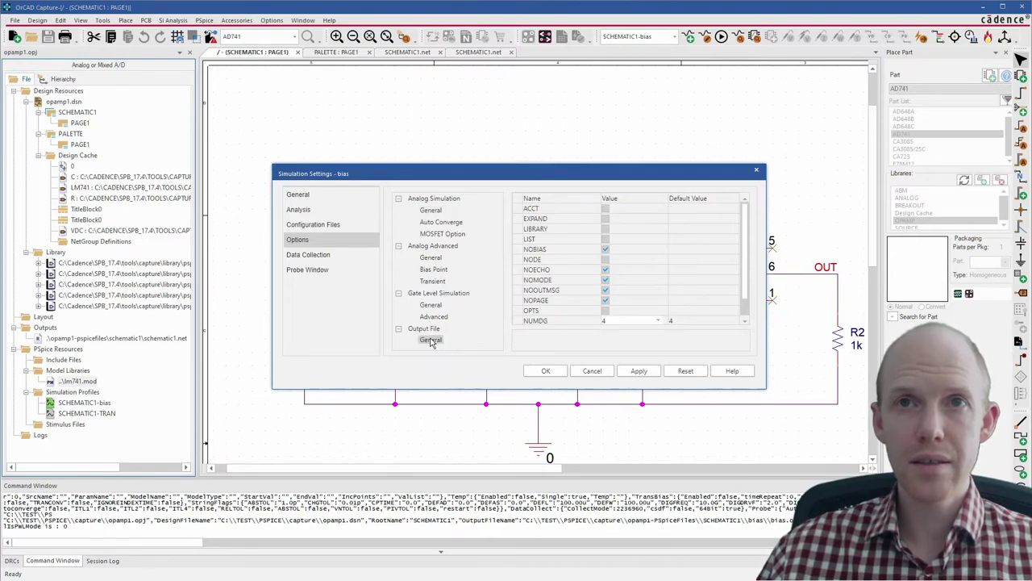
- Enable the EXPAND and LIBRARY output file options for the bias profile
click(605, 250)
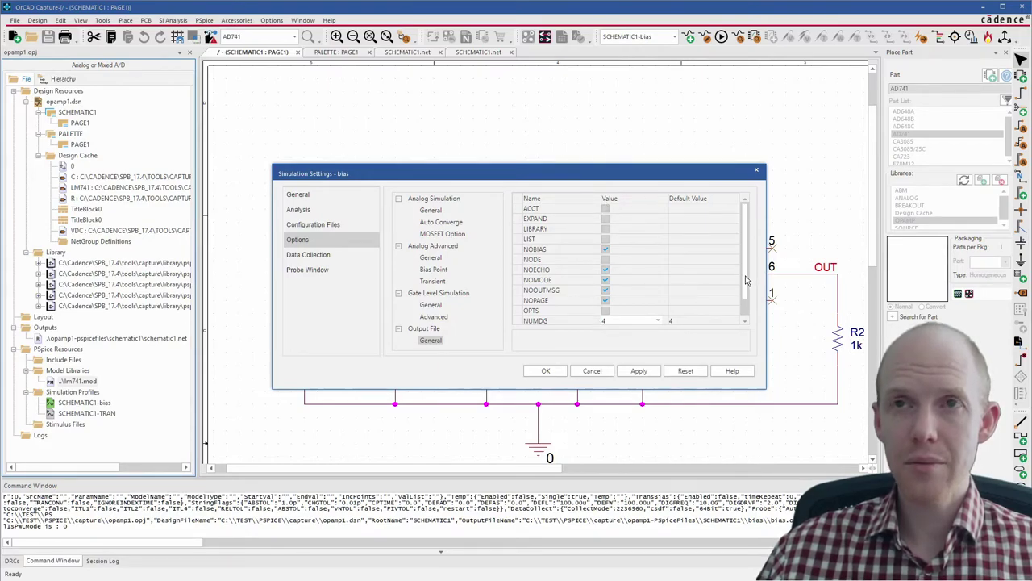
scroll(746, 280, down, 1)
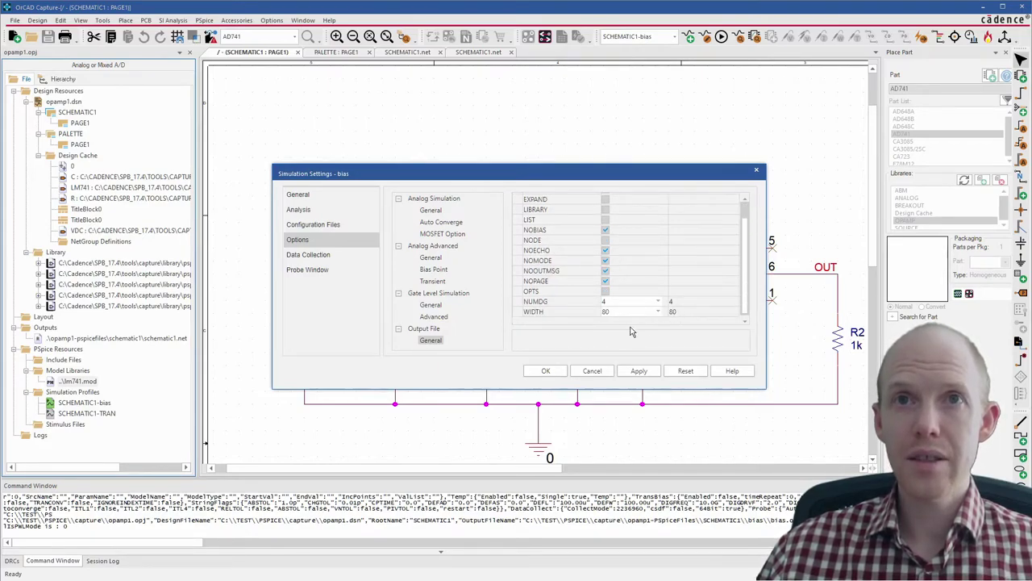
scroll(589, 232, up, 1)
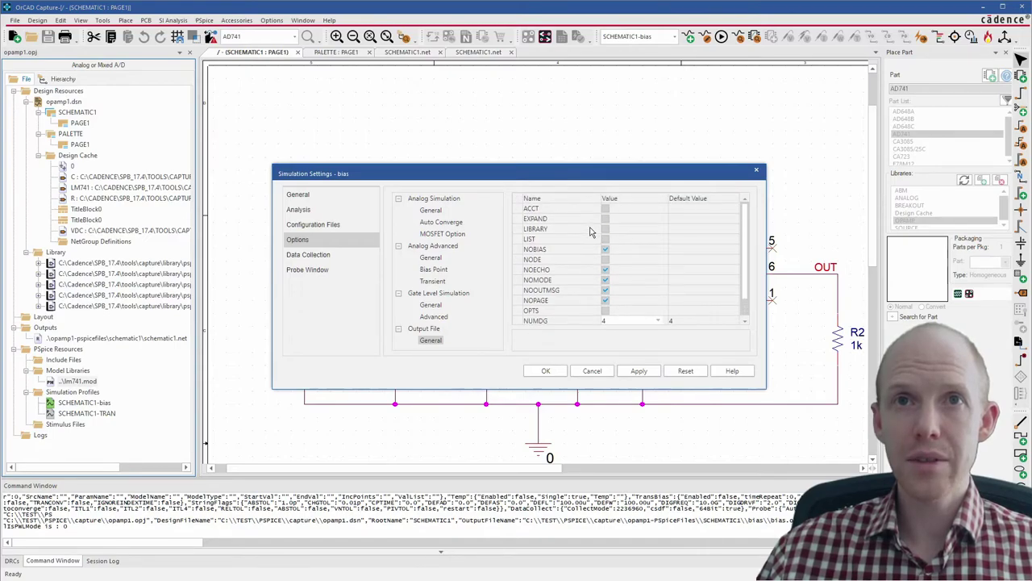
click(605, 219)
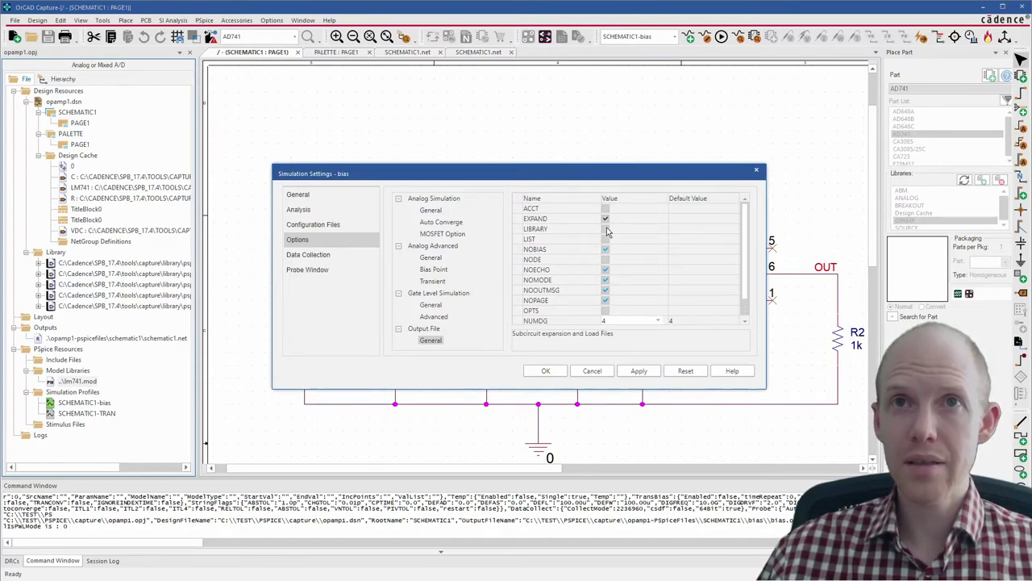
click(605, 230)
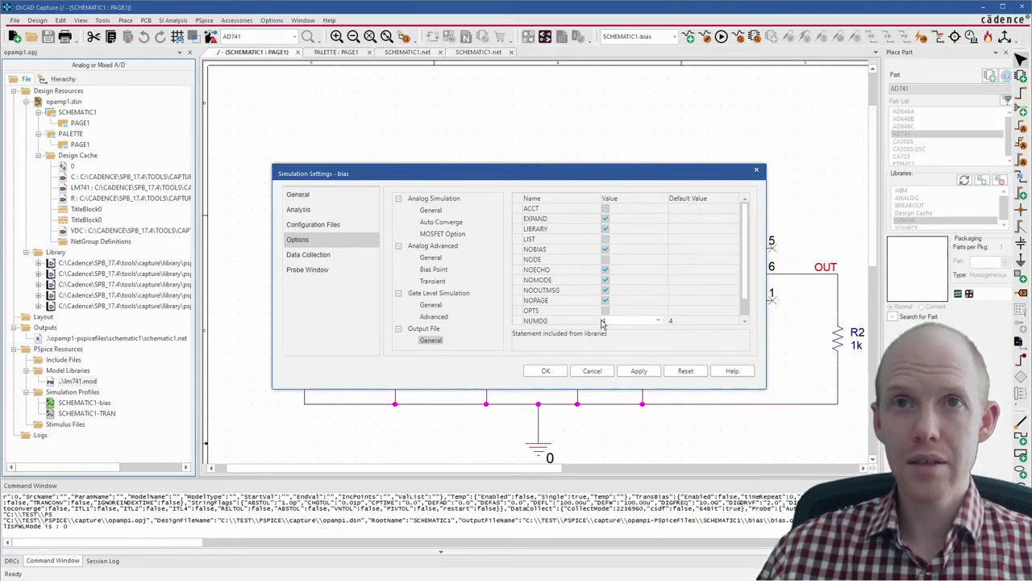
scroll(600, 321, down, 1)
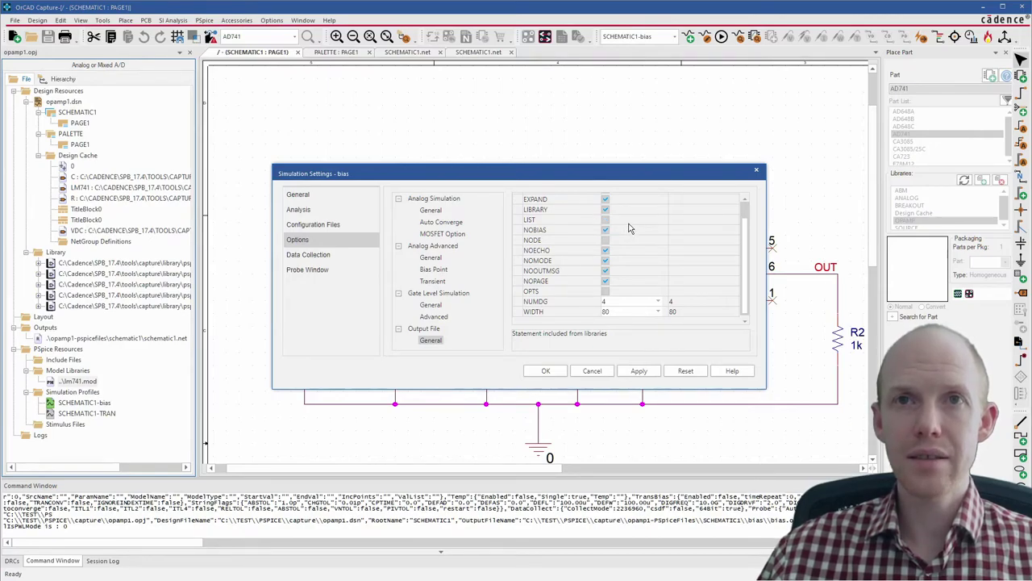
scroll(630, 229, up, 1)
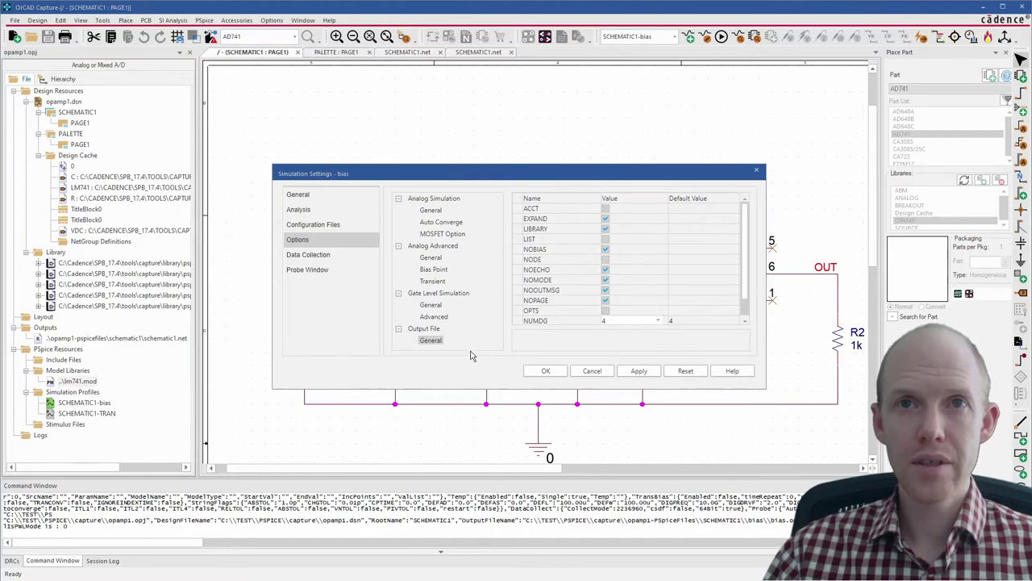
- Look over the gate-level, transient (including integration methods), bias point, general advanced analog and Auto Converge simulation options
click(429, 294)
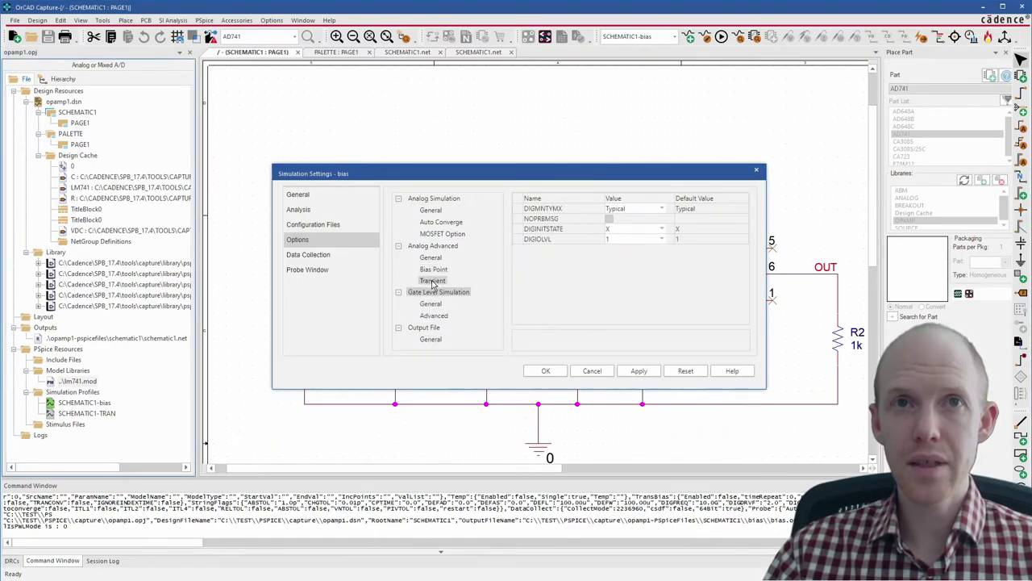
click(432, 281)
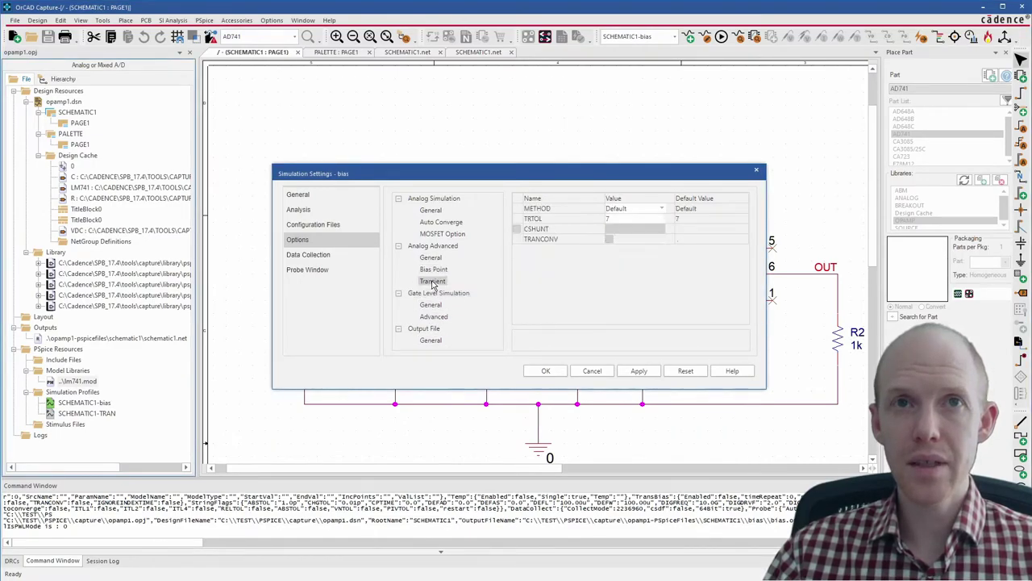
click(660, 209)
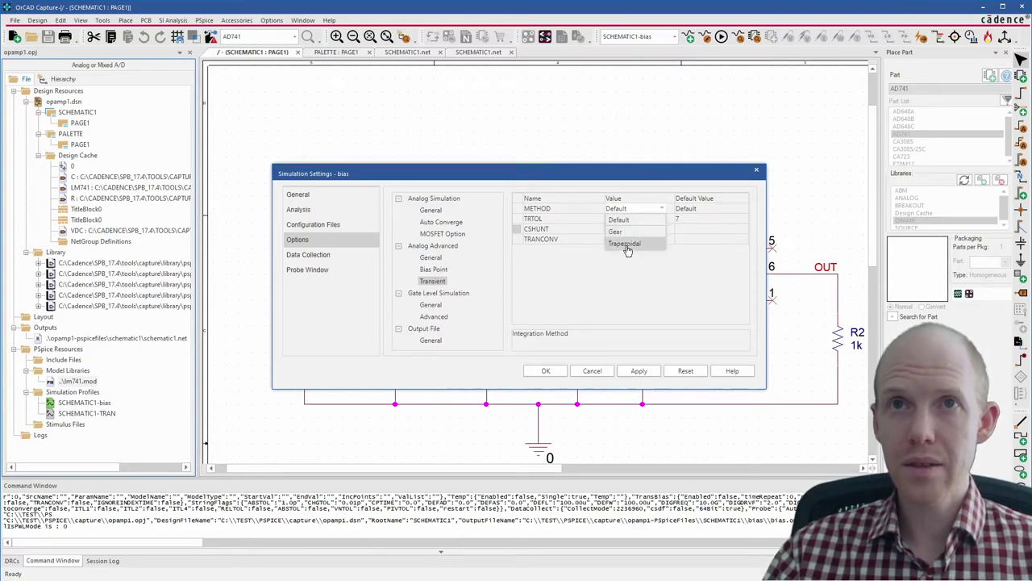
click(711, 290)
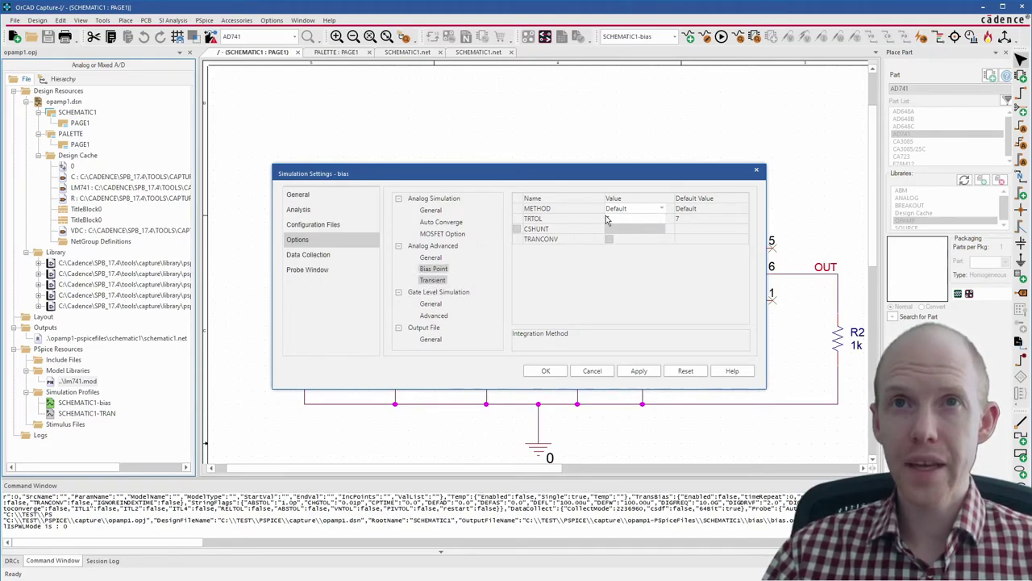
click(436, 271)
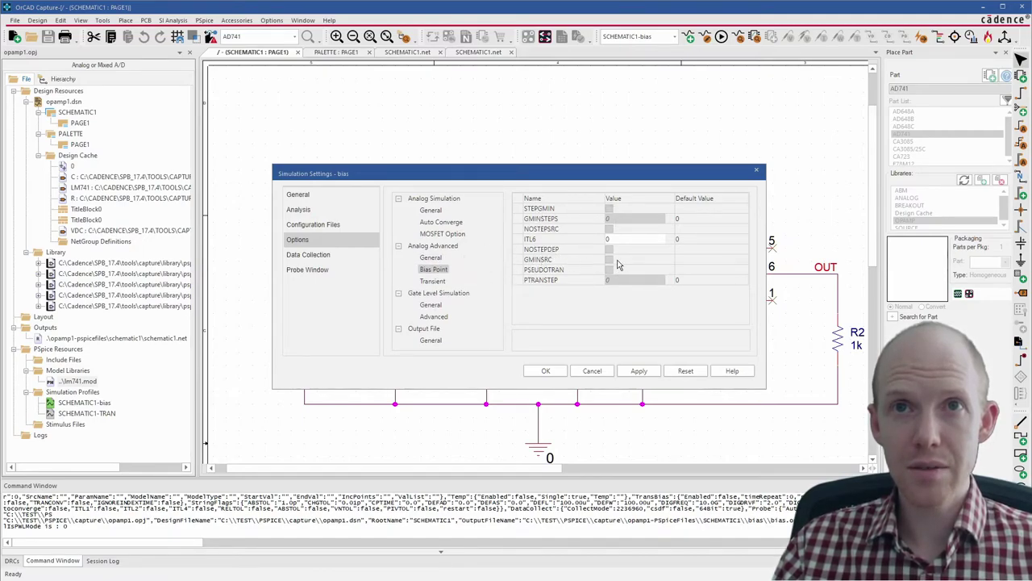
click(440, 259)
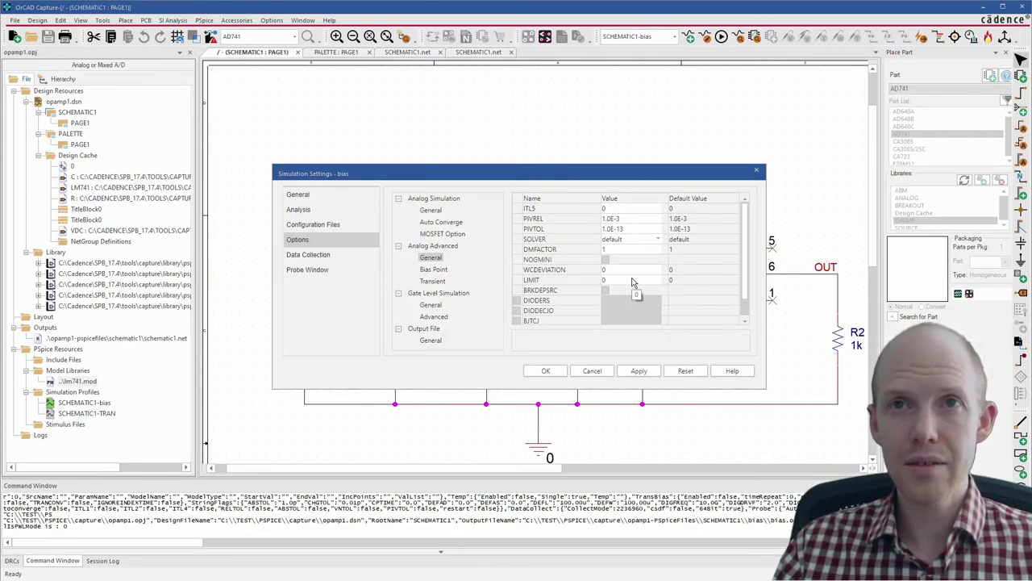
click(434, 210)
click(440, 221)
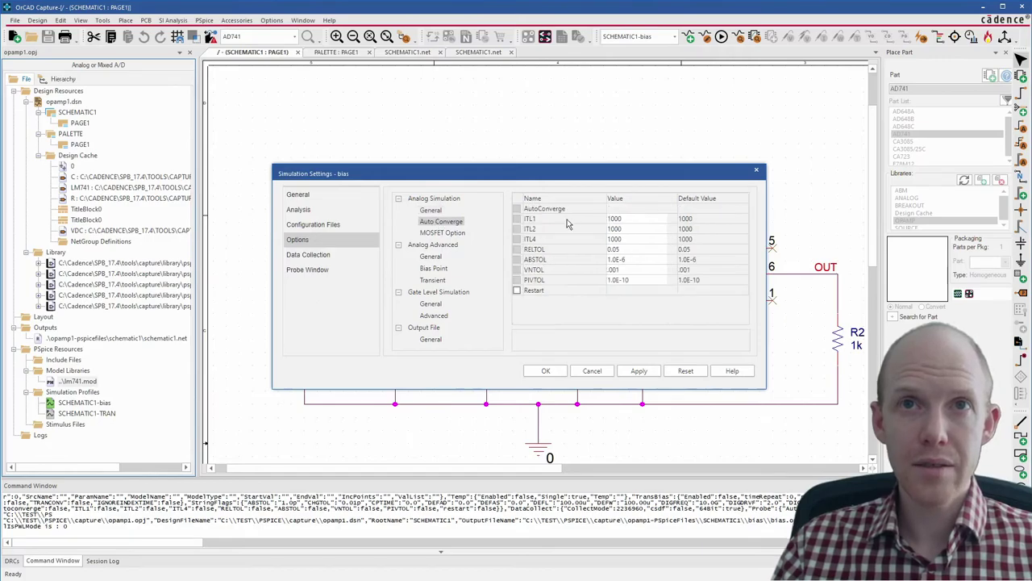
- In the general analog simulation options, turn off ADVCONV and set TNOM to 25.0
click(419, 210)
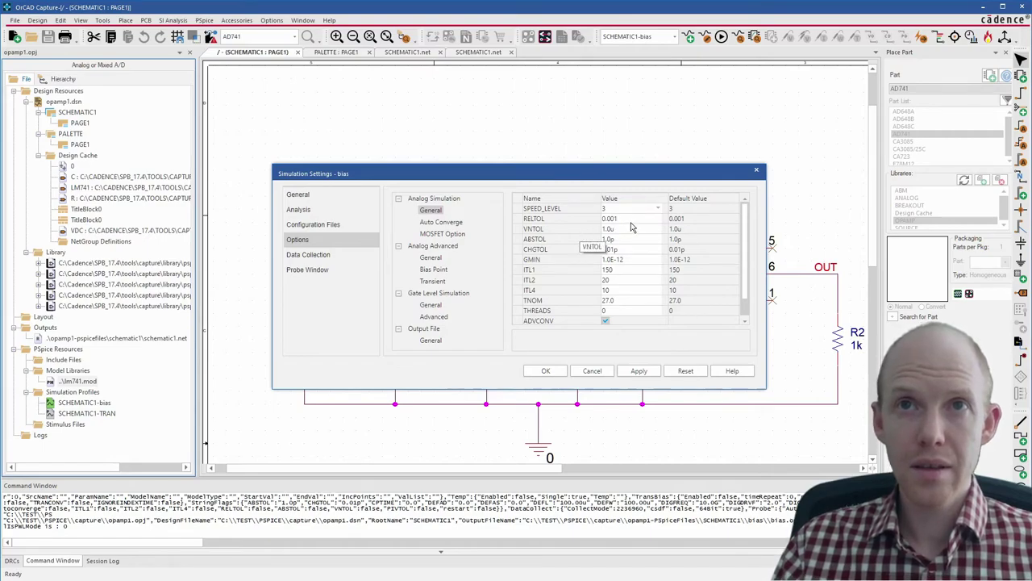
click(605, 322)
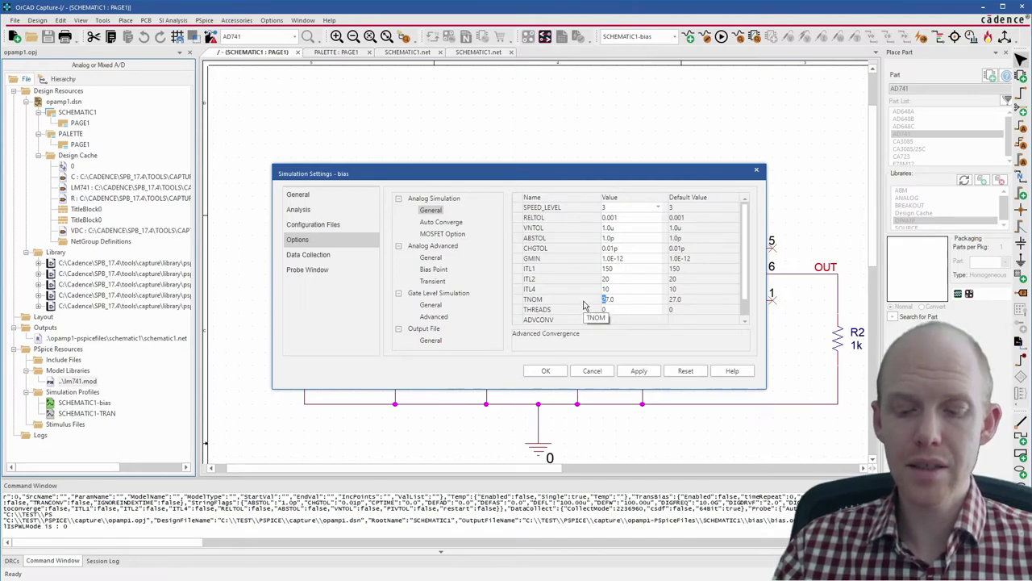
click(584, 301)
text(25.0)
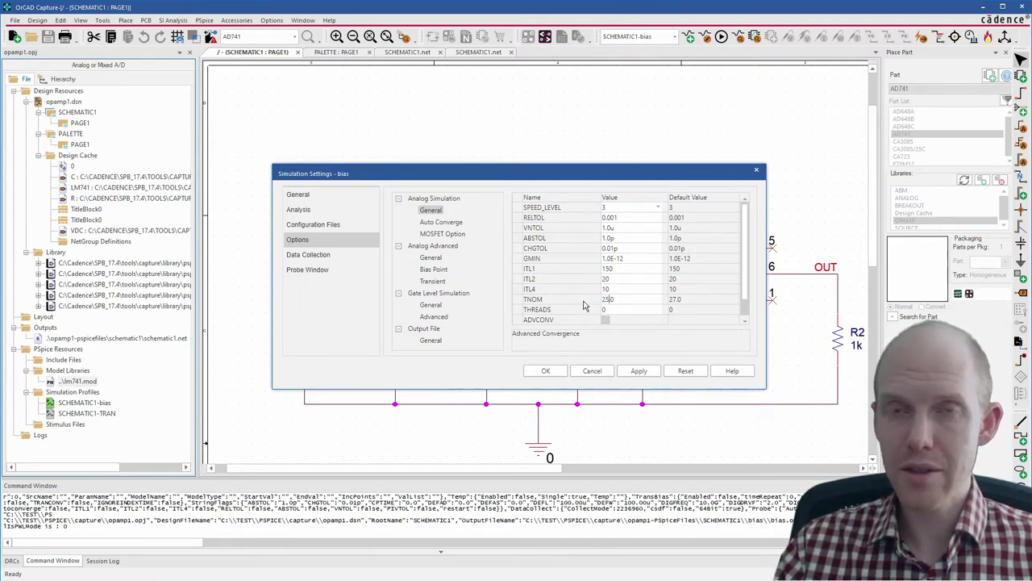
- Raise the iteration limits by setting ITL1 to 300, ITL2 to 200 and ITL4 to 100
click(618, 269)
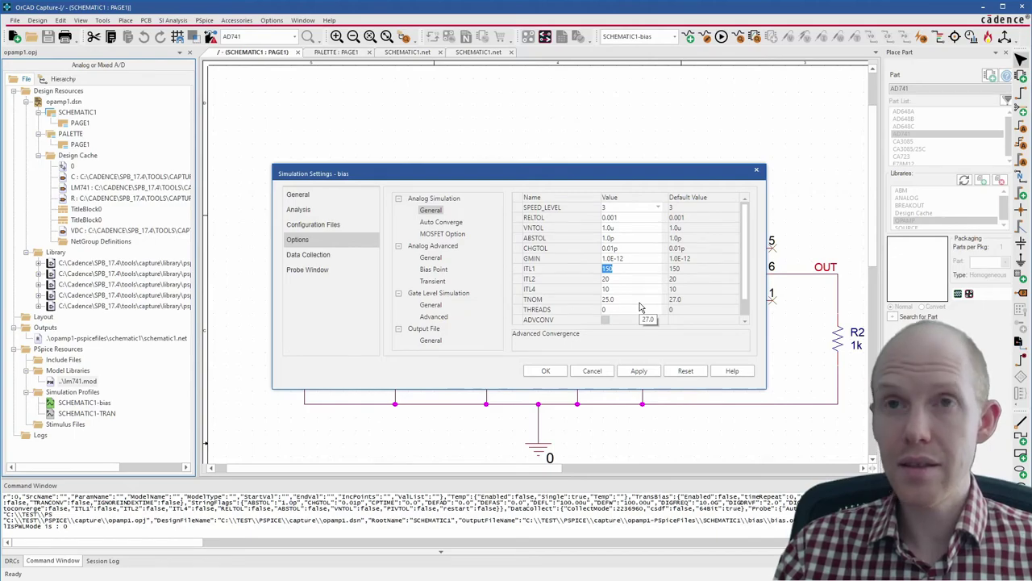
text(300)
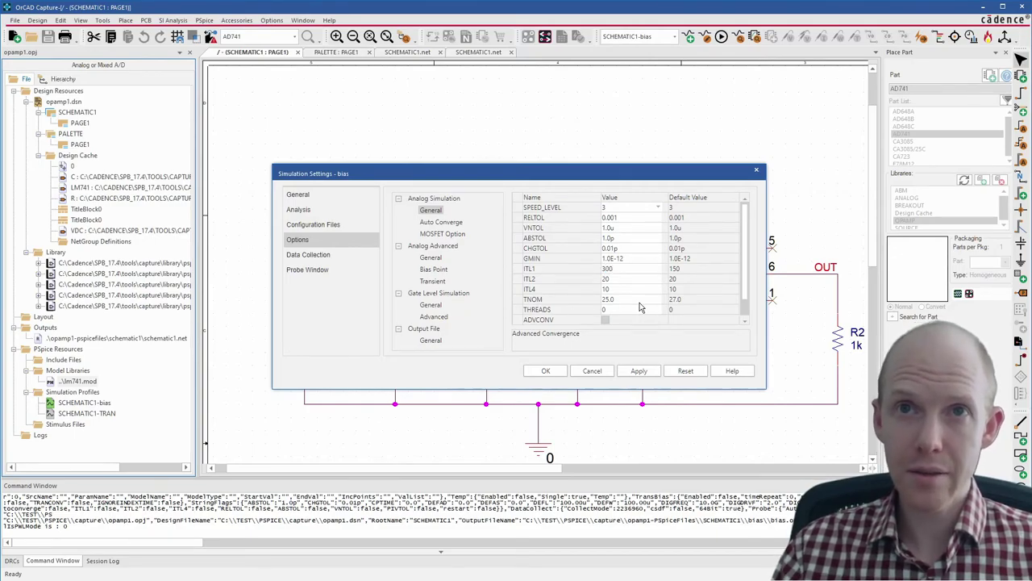
click(603, 279)
text(200)
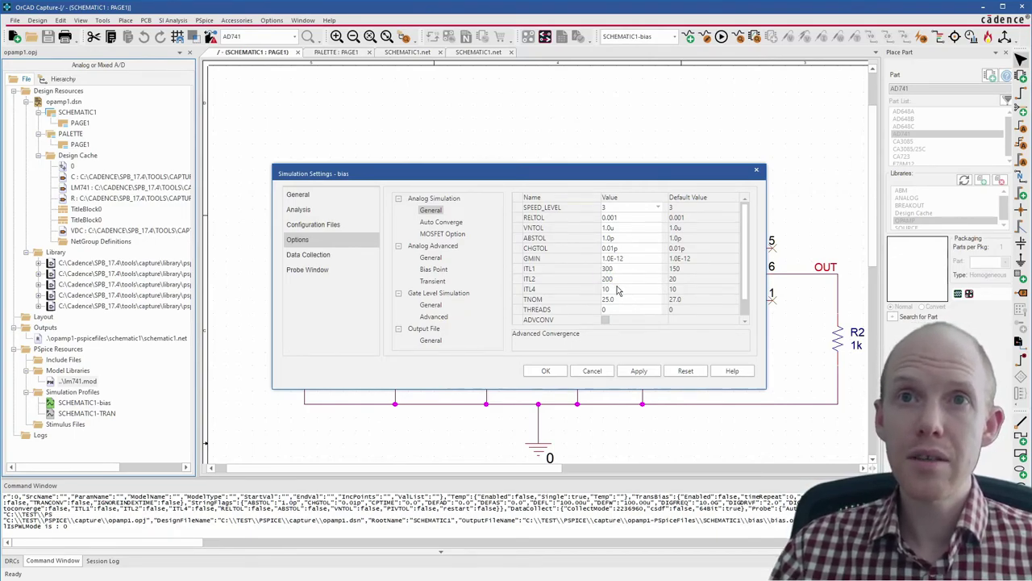
click(591, 292)
text(100)
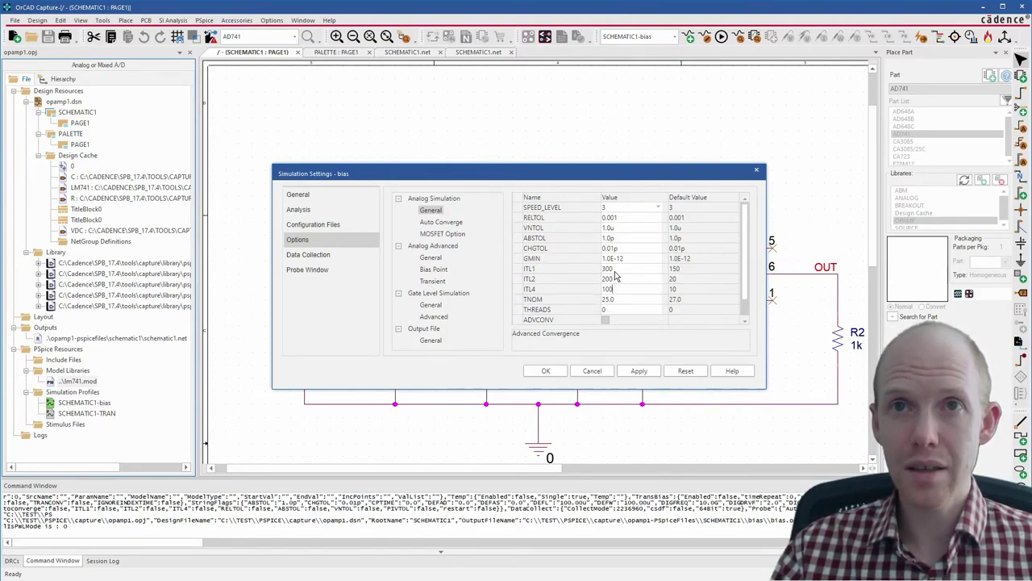
click(579, 267)
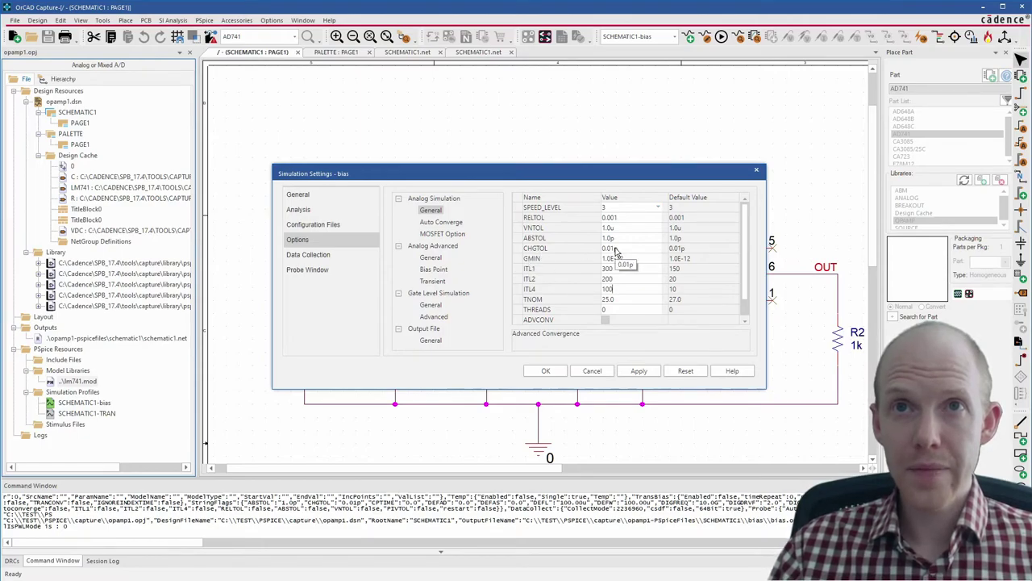
- Loosen the absolute tolerances by setting CHGTOL to 1p, VNTOL to 10.0u and ABSTOL to 1.0n
drag(613, 251, 603, 251)
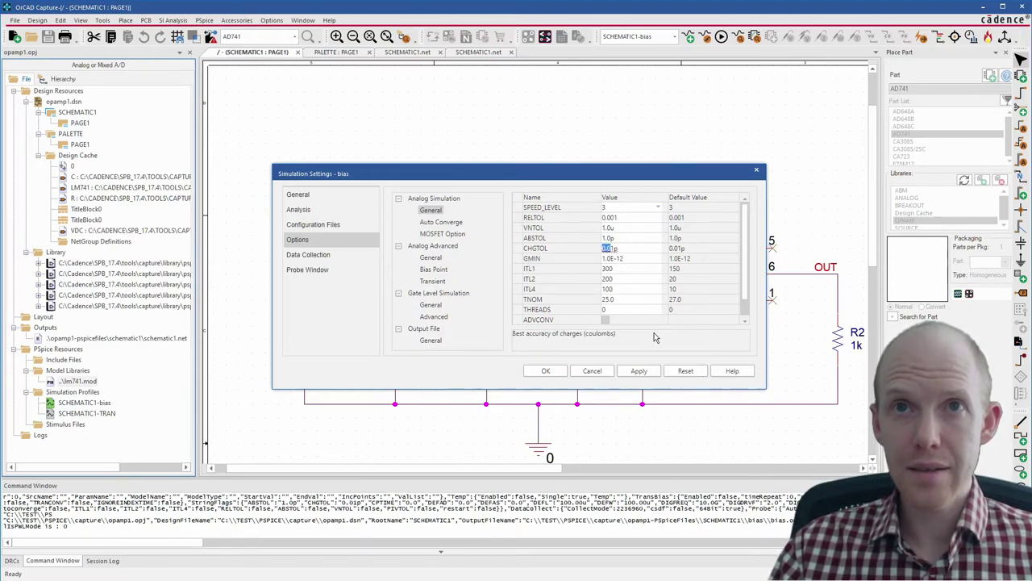
text(1.0p)
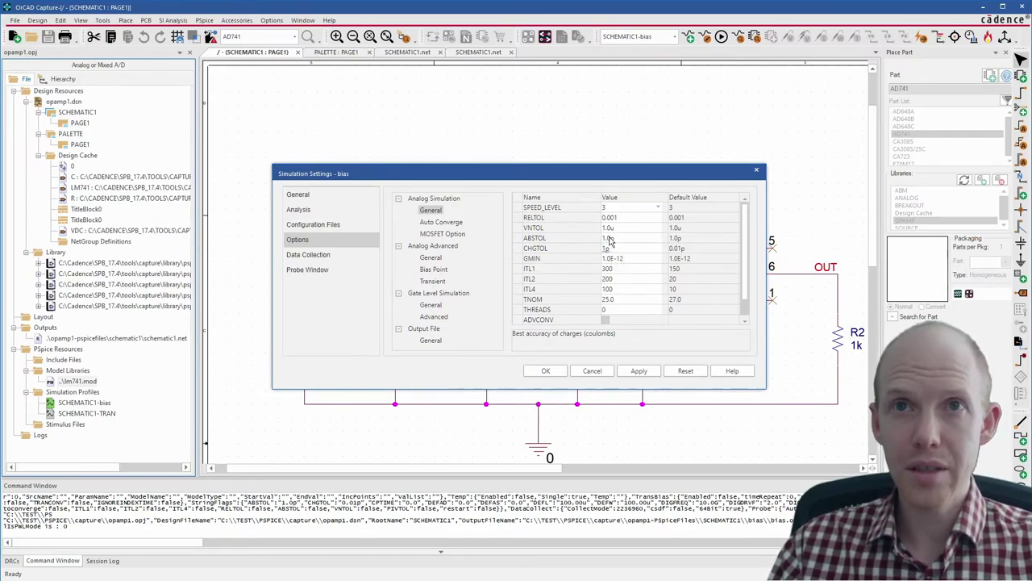
drag(613, 240, 599, 242)
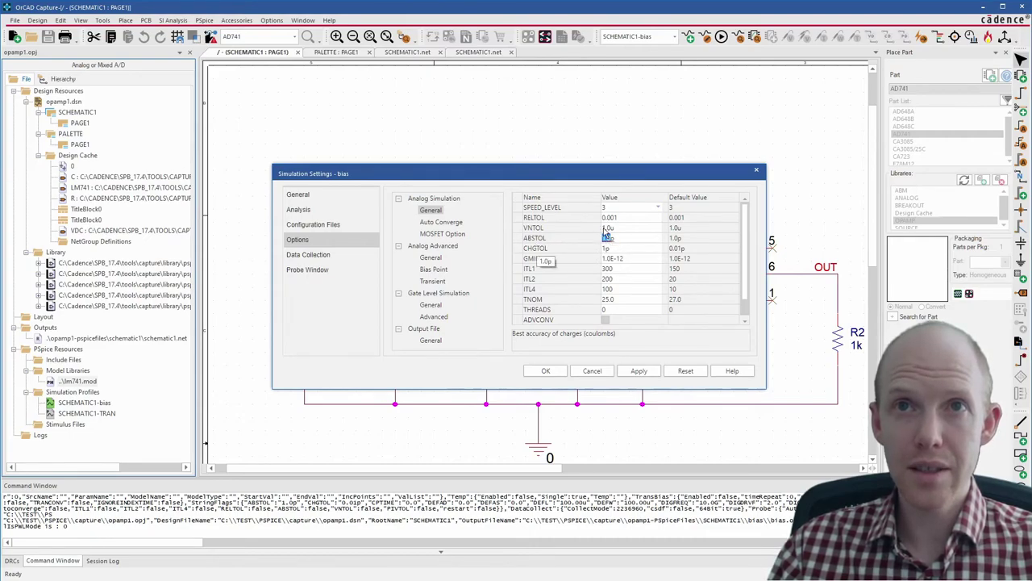
click(625, 218)
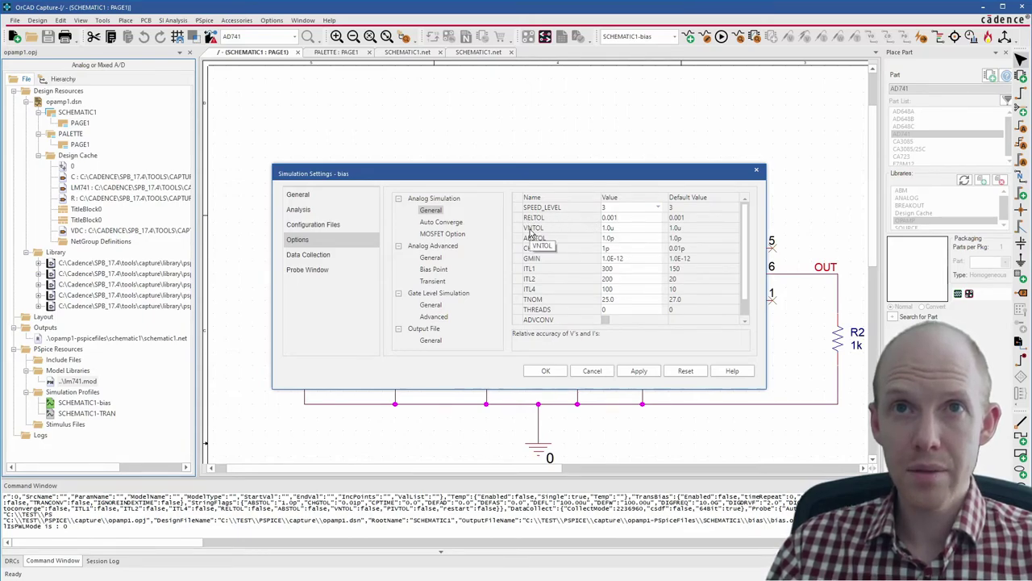
click(611, 228)
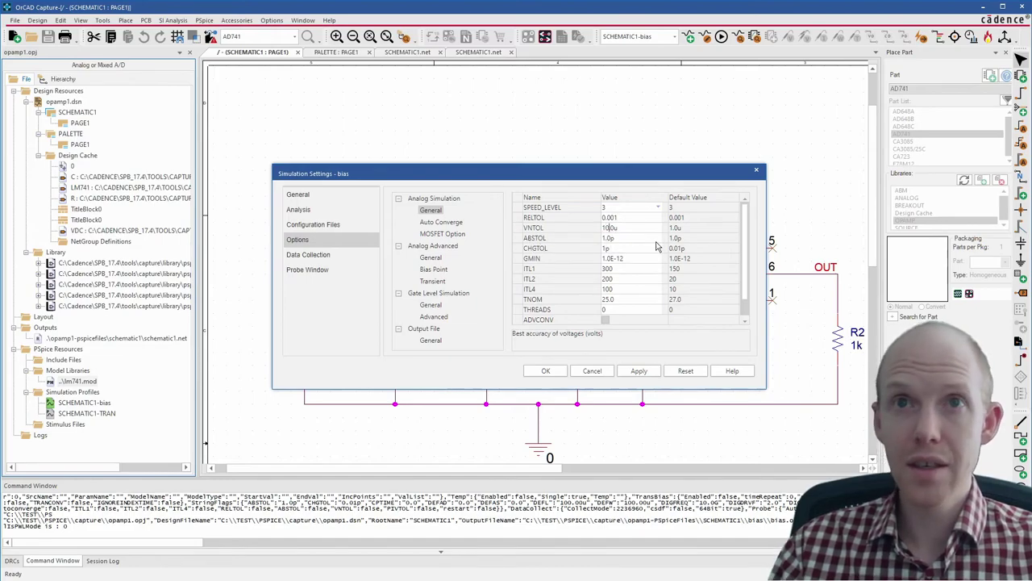
click(609, 241)
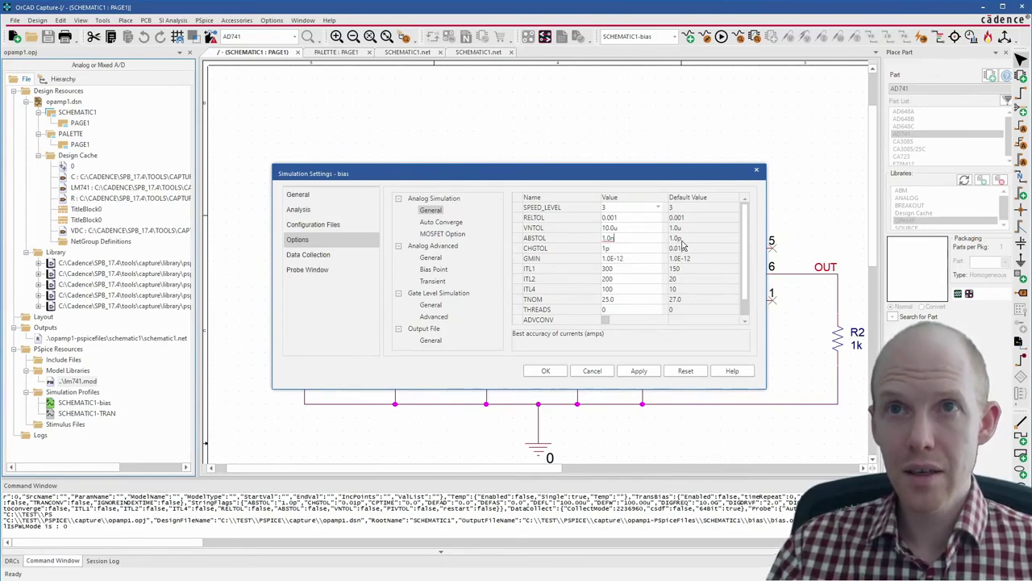
click(631, 263)
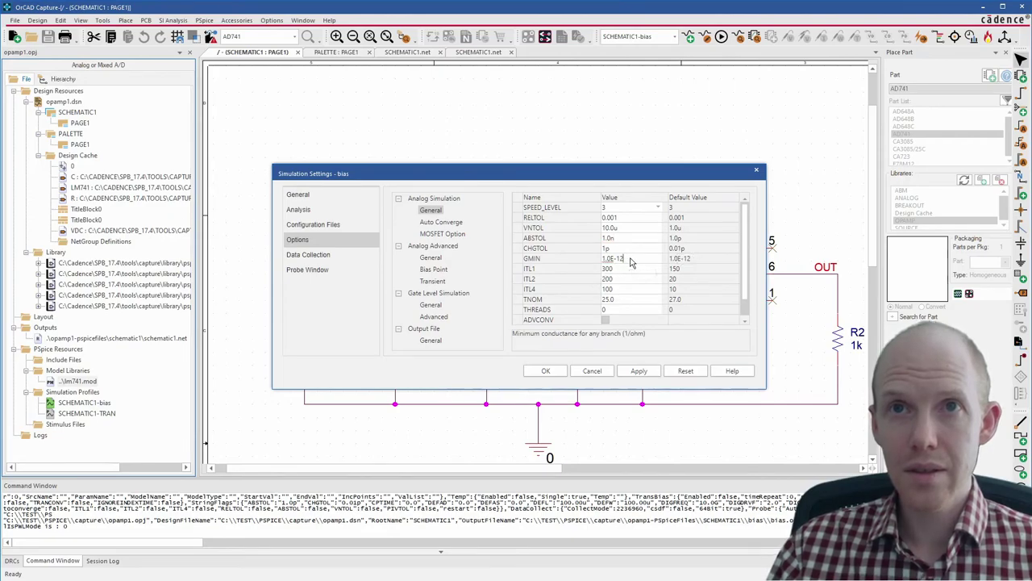
- Set RELTOL to 0.01 and close the simulation settings
click(616, 221)
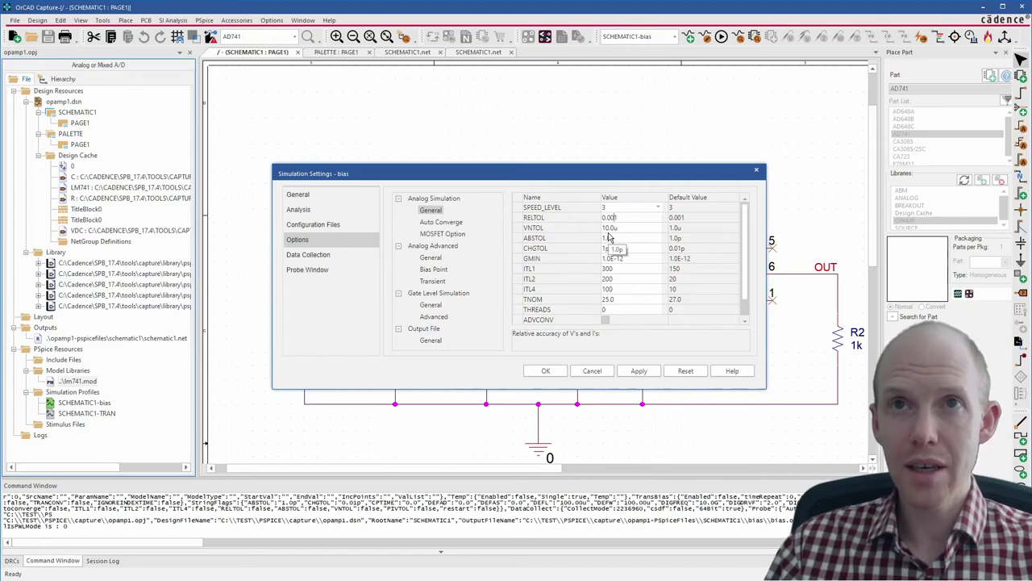
key(BackSpace)
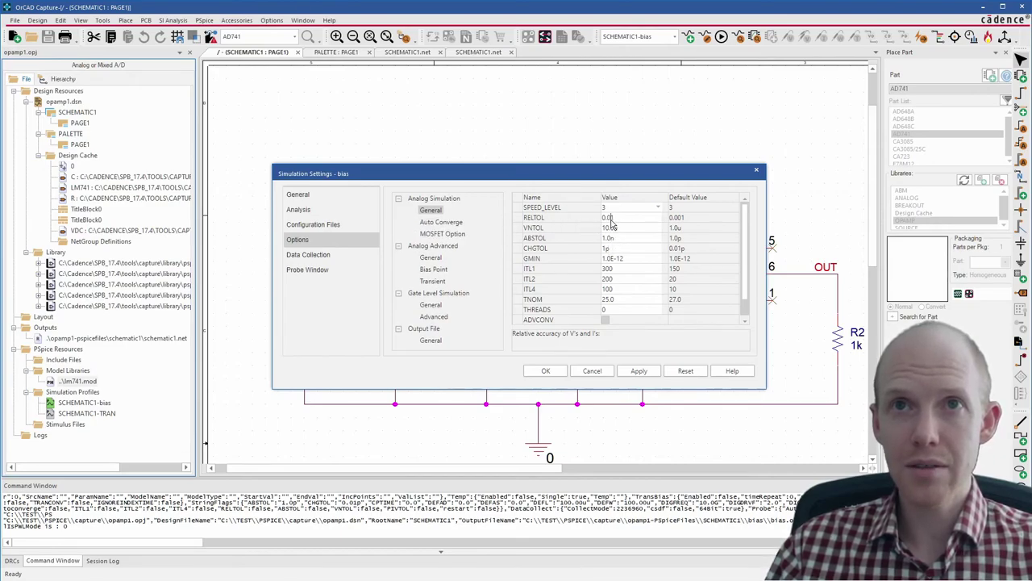
click(593, 371)
click(594, 372)
click(539, 371)
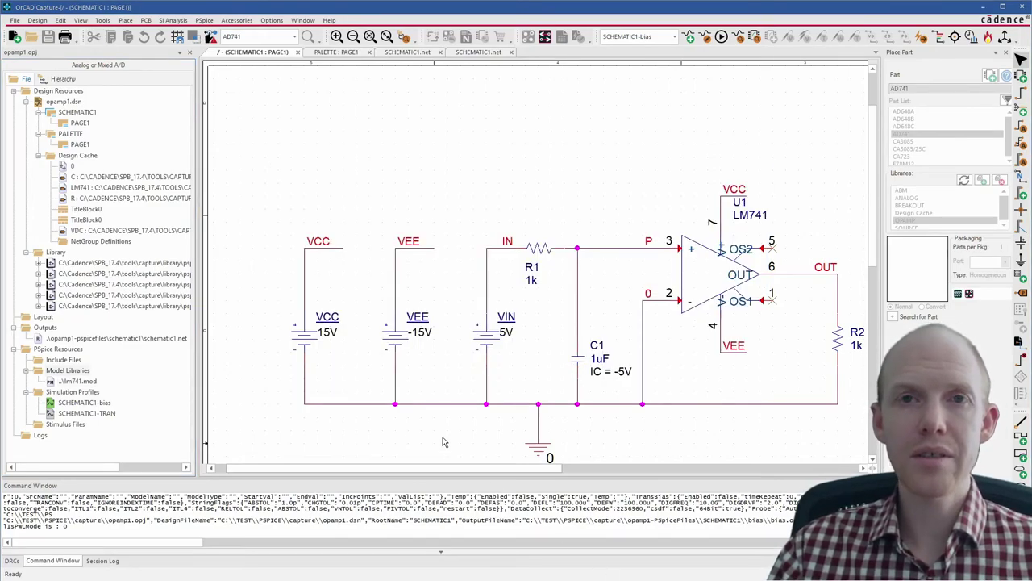